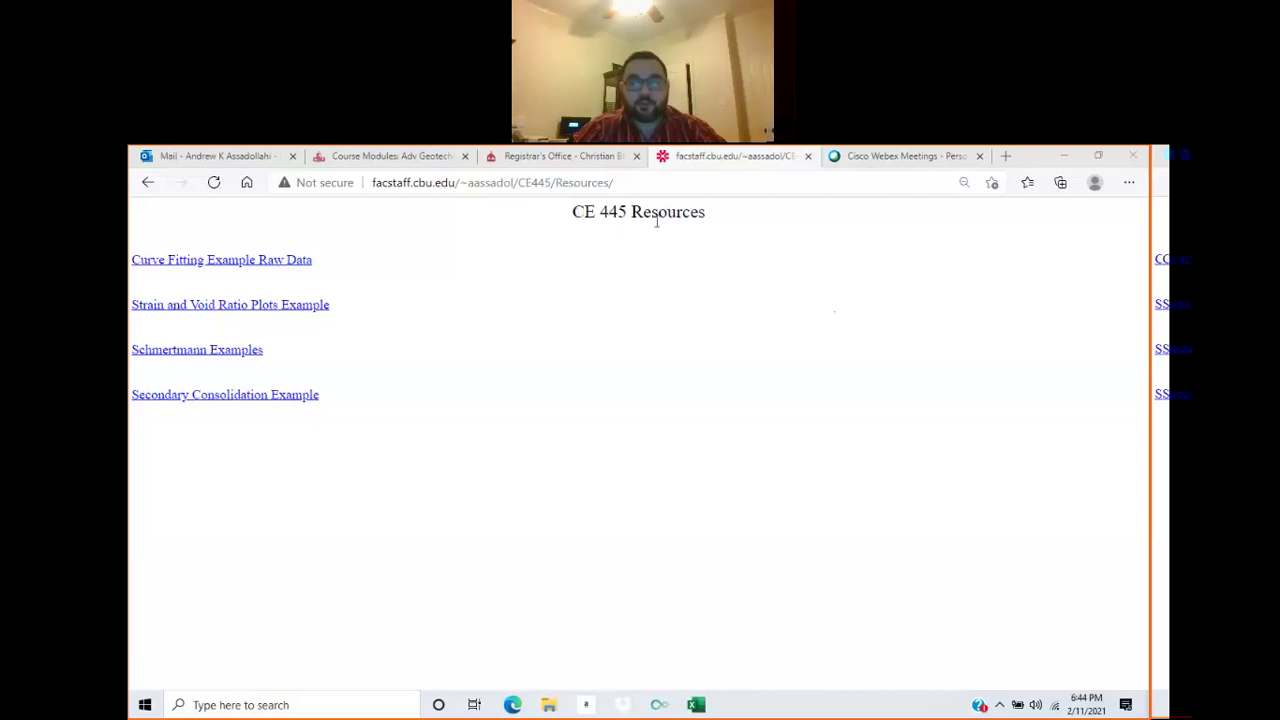
# Download the Curve Fitting Example Raw Data workbook from the resources page, open it in Excel and enable editing.
pyautogui.click(248, 263)
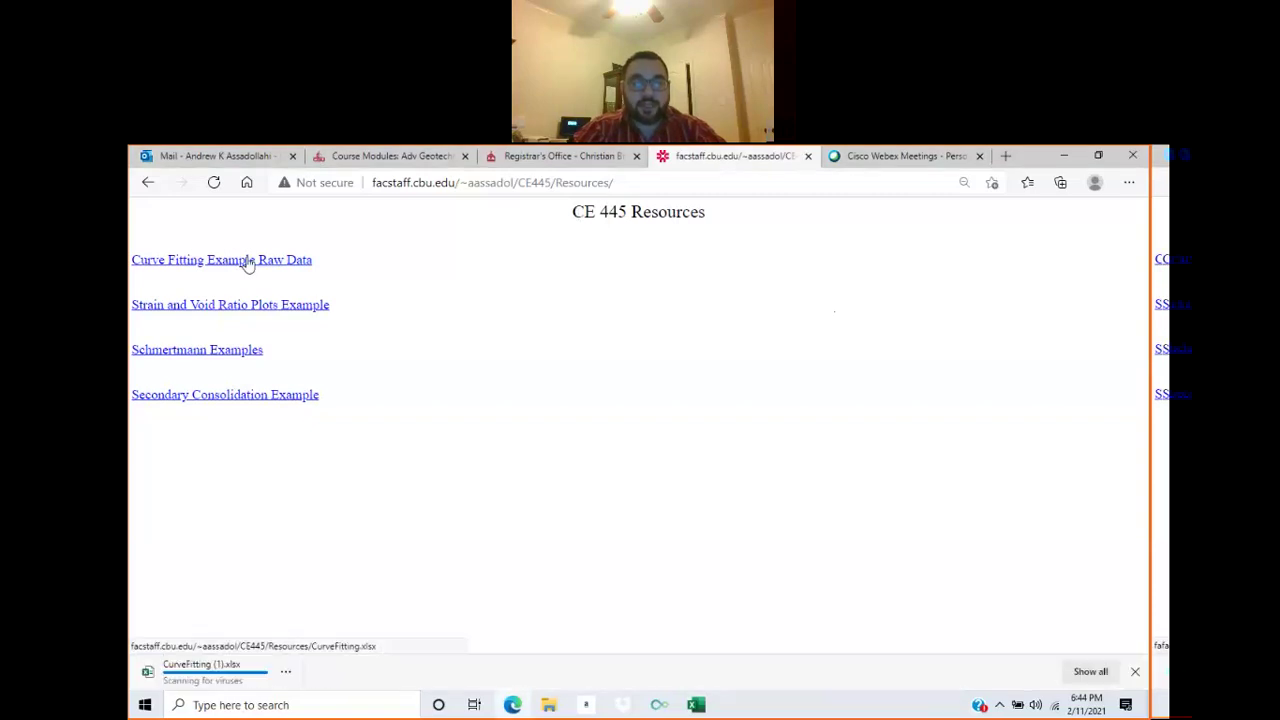
pyautogui.click(216, 668)
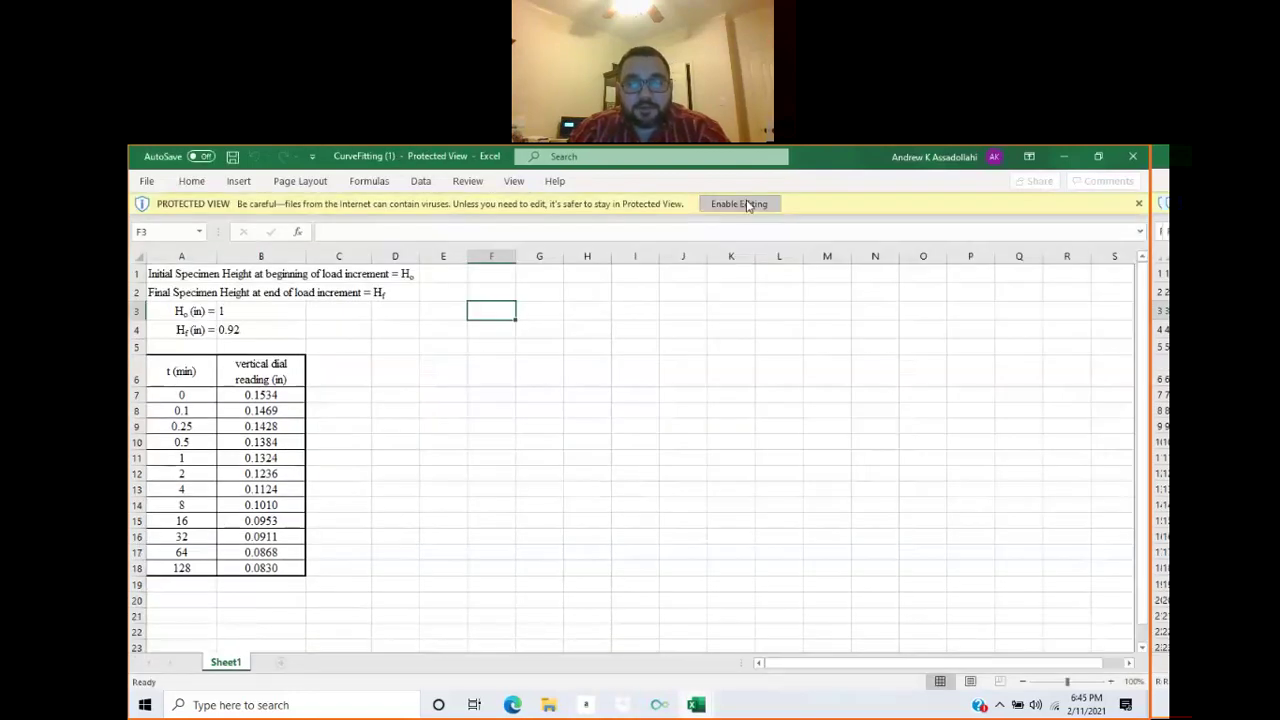
pyautogui.click(740, 204)
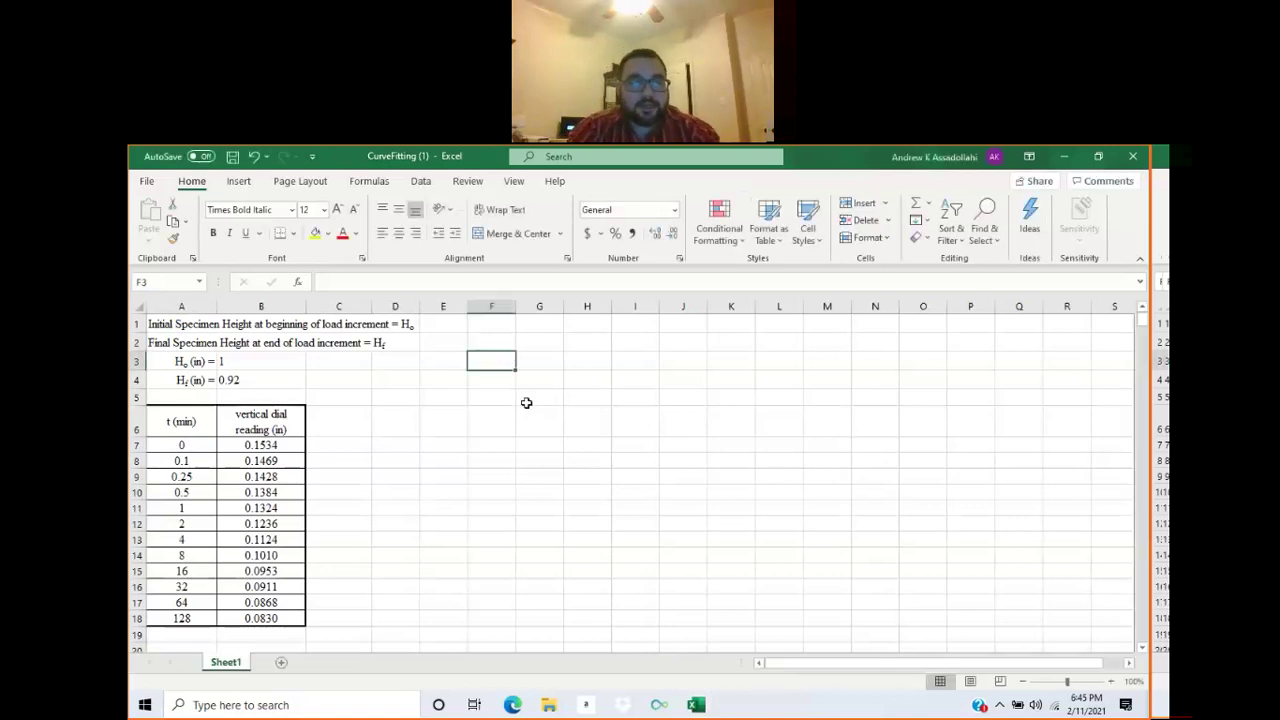
# Examine the time and vertical dial reading columns and the initial and final specimen heights on the sheet.
pyautogui.keyDown('ctrl'); pyautogui.scroll(-5, 266, 429); pyautogui.keyUp('ctrl')
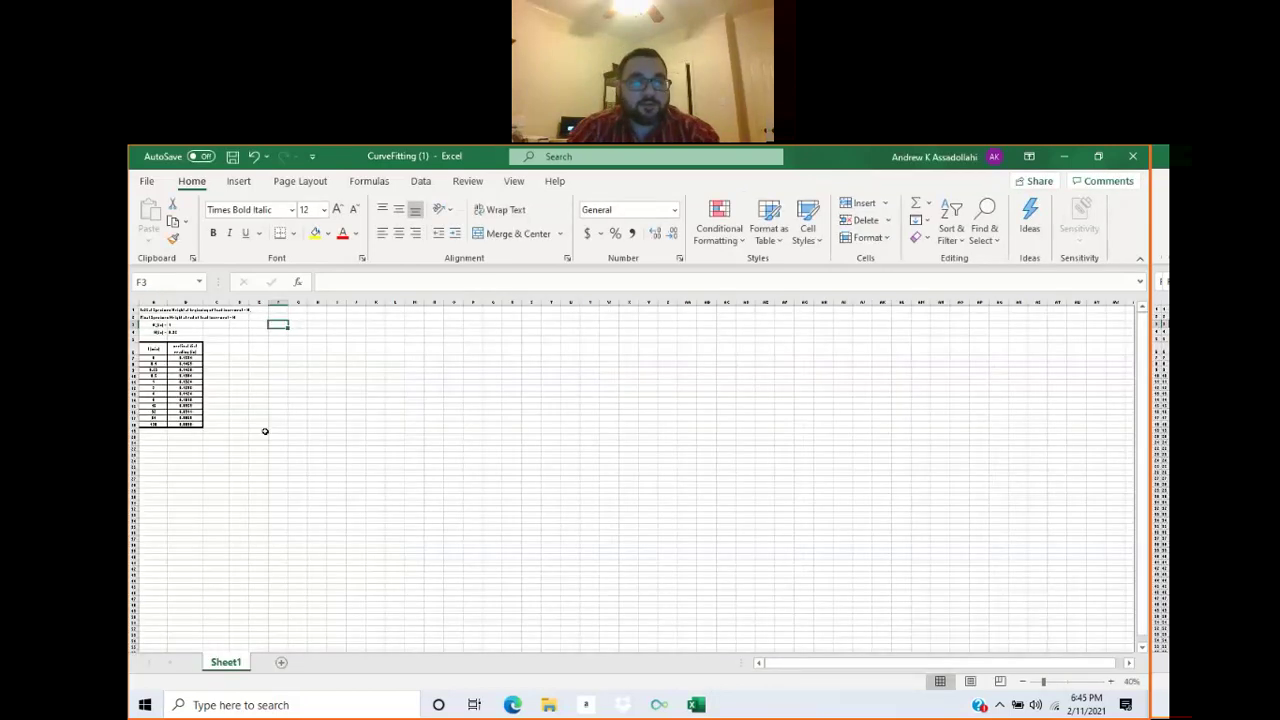
pyautogui.keyDown('ctrl'); pyautogui.scroll(3, 224, 424); pyautogui.keyUp('ctrl')
pyautogui.keyDown('ctrl'); pyautogui.scroll(3, 224, 424); pyautogui.keyUp('ctrl')
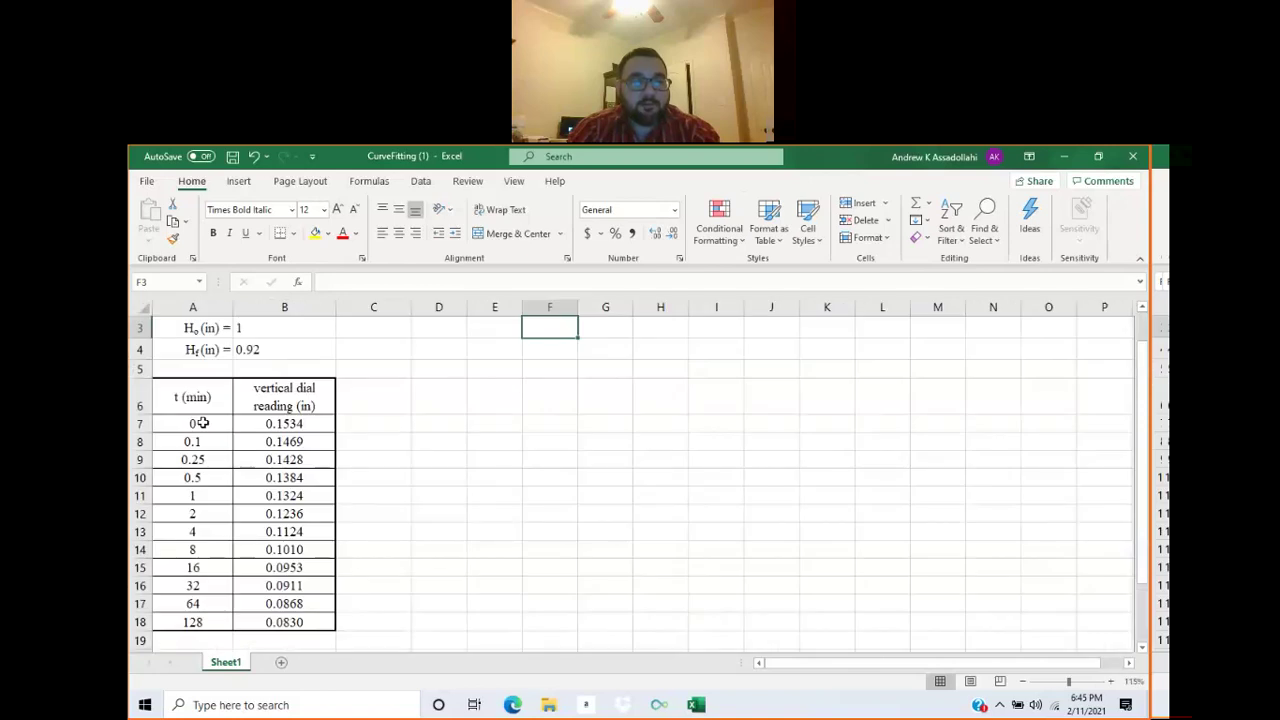
pyautogui.moveTo(202, 423); pyautogui.dragTo(193, 621)
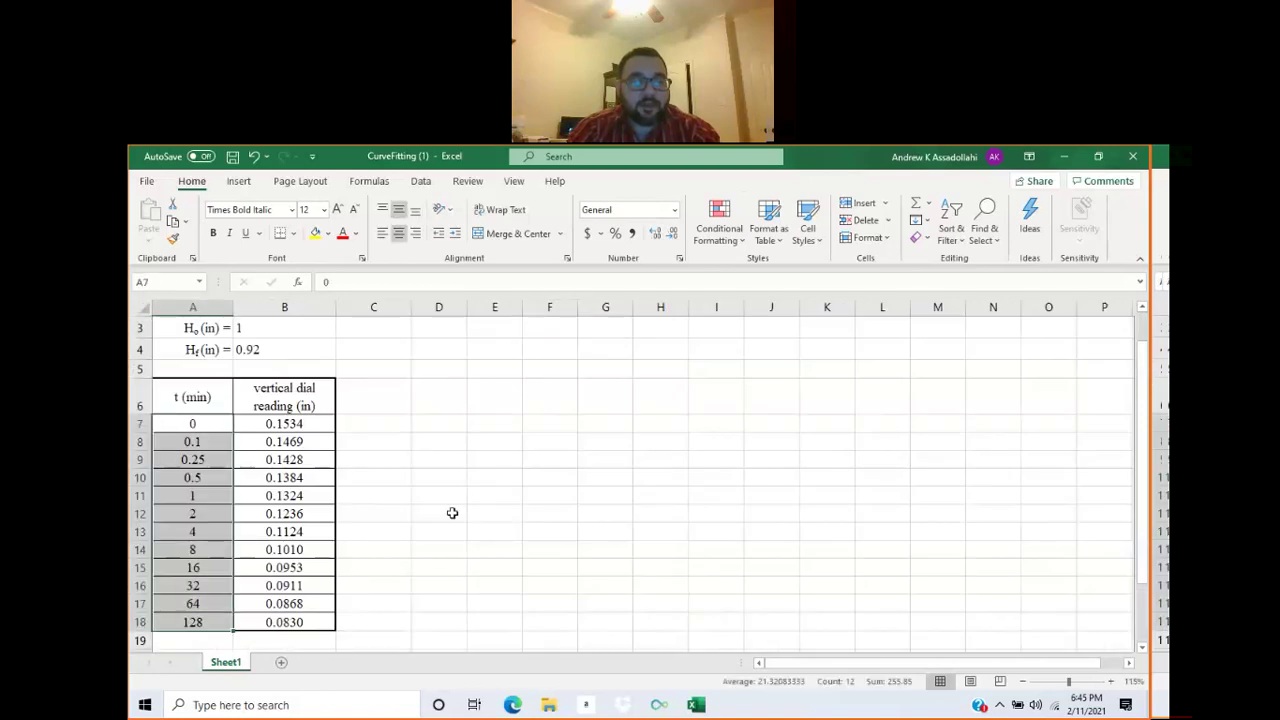
pyautogui.moveTo(284, 424); pyautogui.dragTo(286, 621)
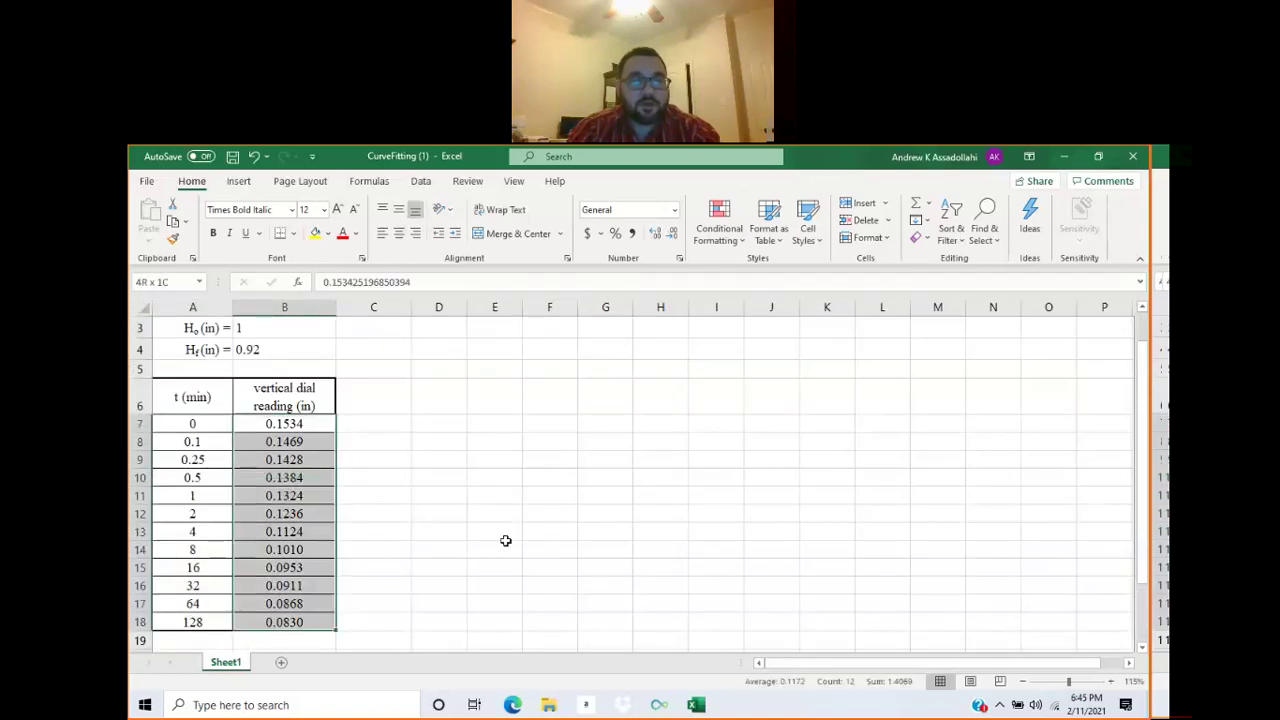
pyautogui.click(505, 538)
pyautogui.scroll(1, 505, 538)
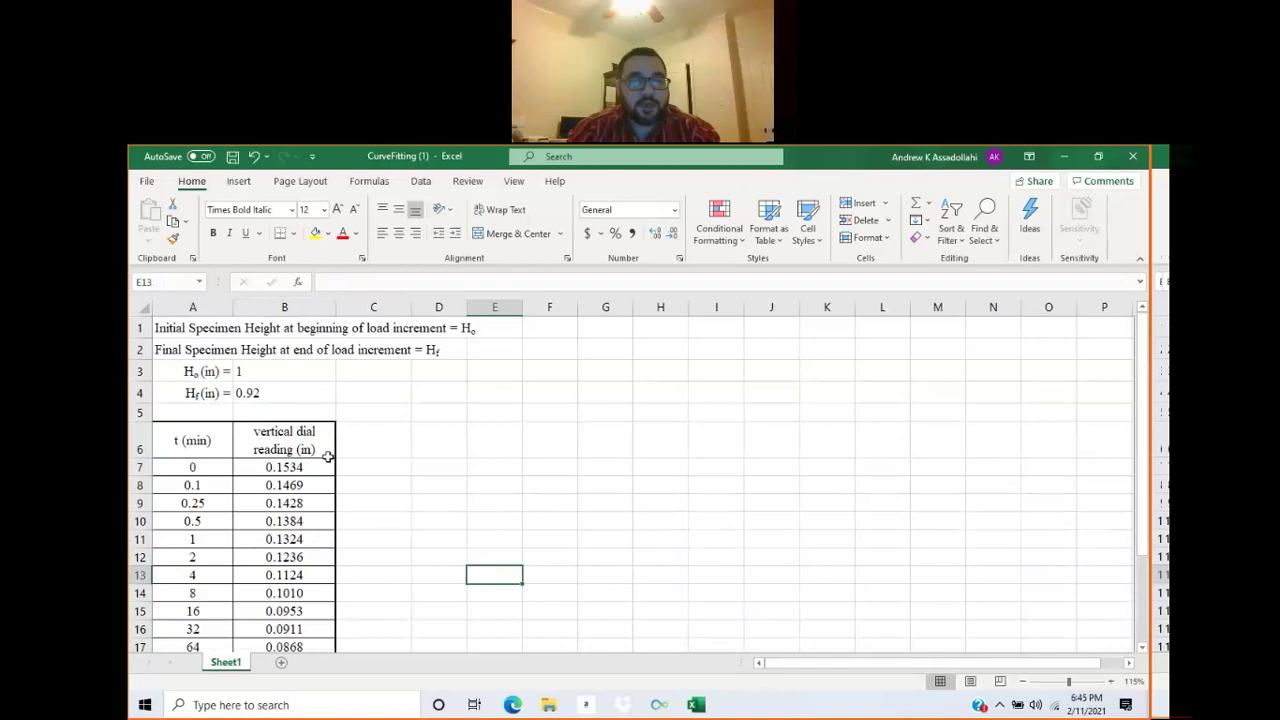
pyautogui.click(267, 368)
pyautogui.click(281, 390)
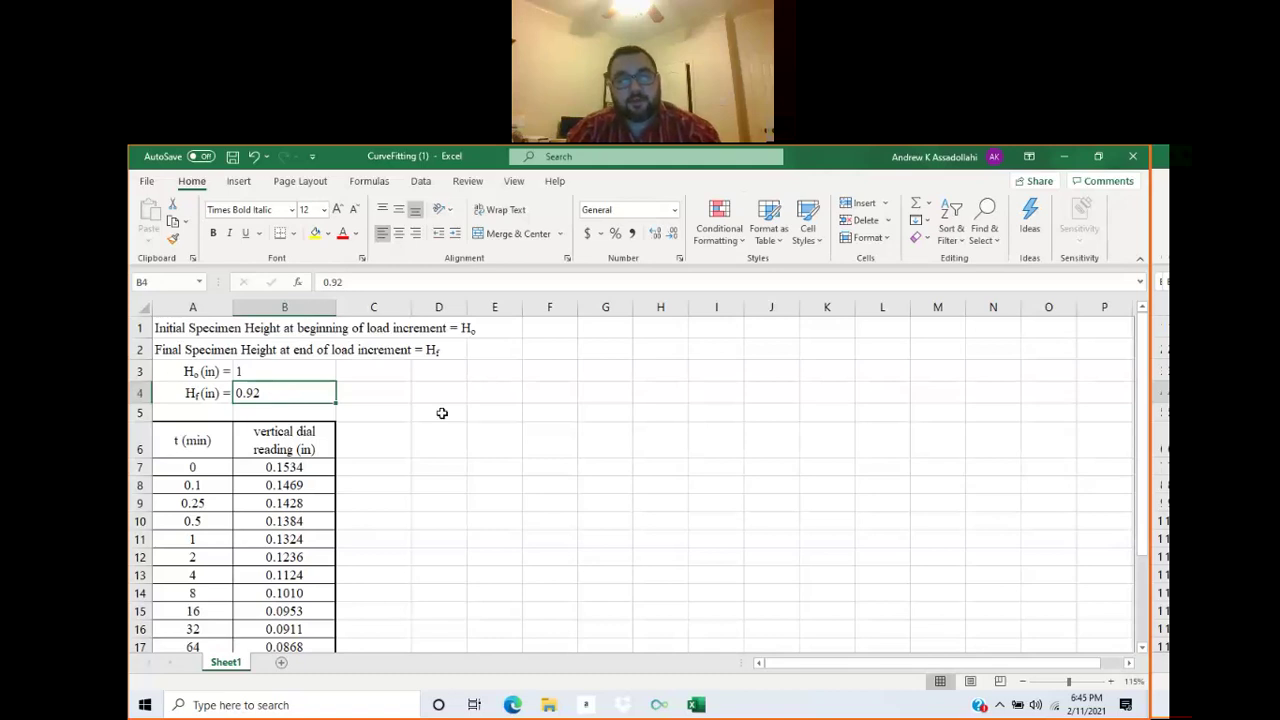
pyautogui.scroll(-2, 442, 413)
pyautogui.scroll(-1, 442, 413)
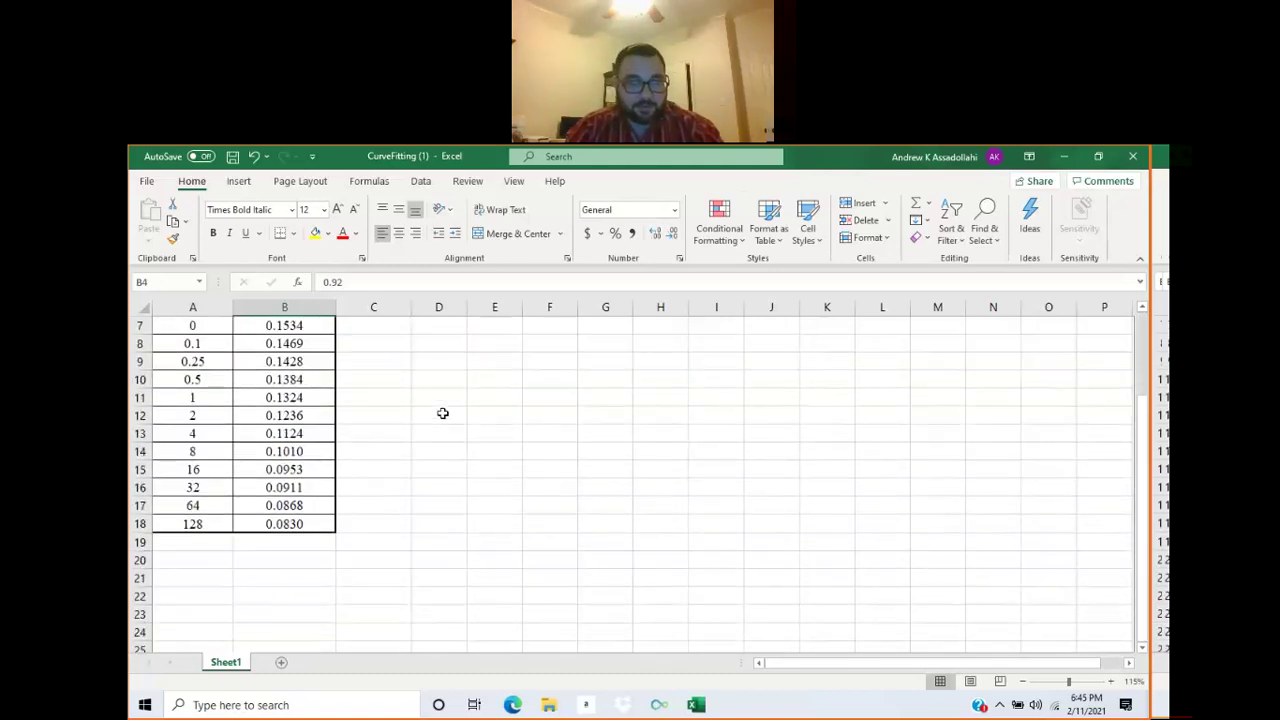
pyautogui.scroll(-2, 442, 413)
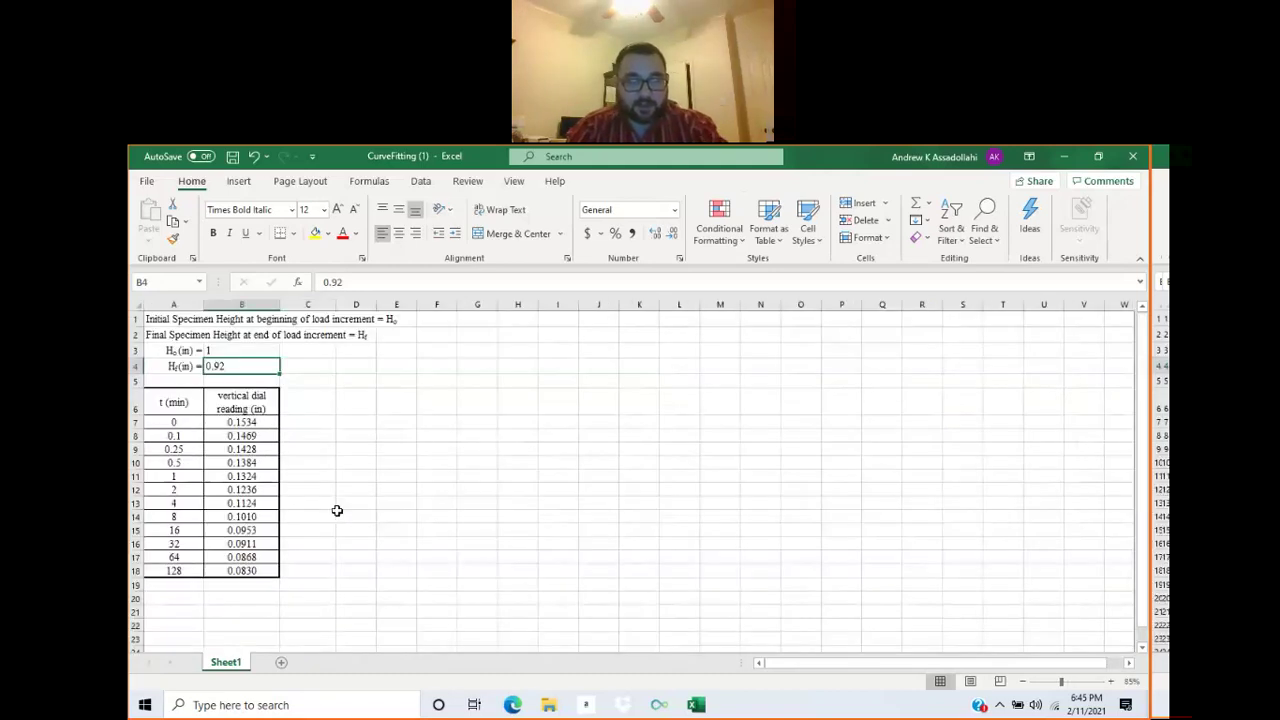
# Enter the label "Havg (in) =" in cell A21 below the data table.
pyautogui.click(192, 611)
pyautogui.write('H')
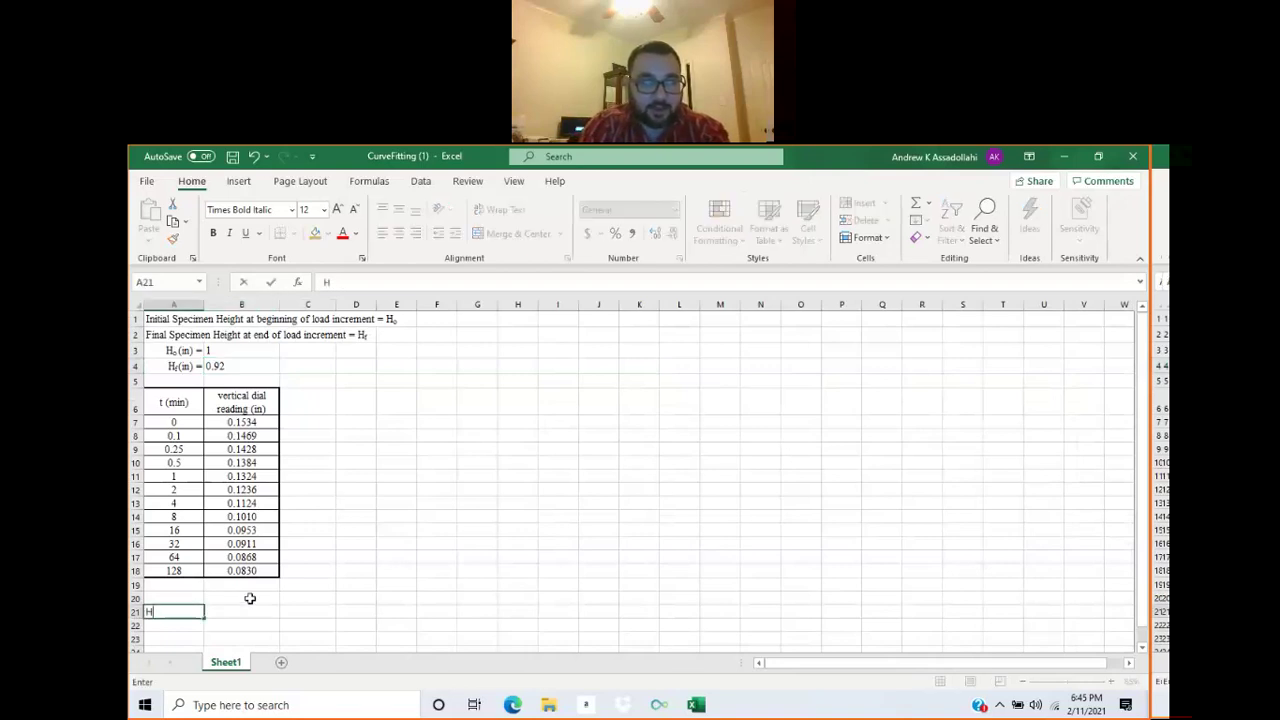
pyautogui.write('acg')
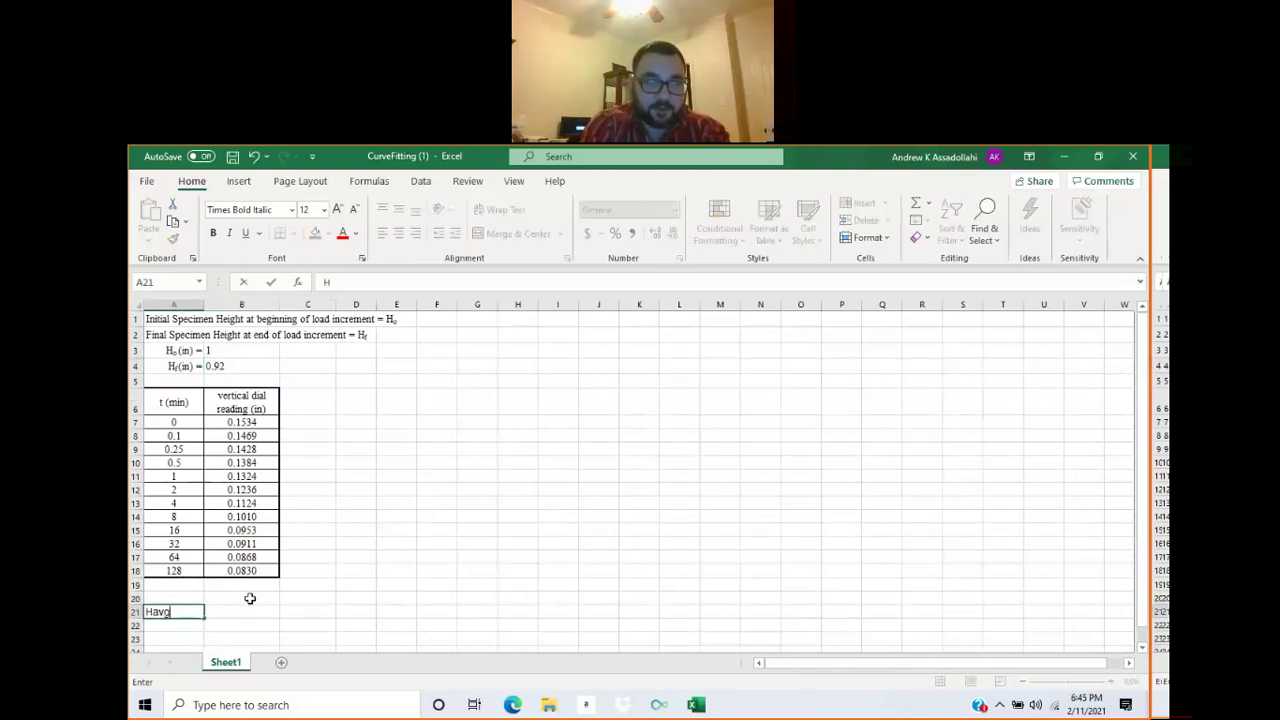
pyautogui.write(' (in) =')
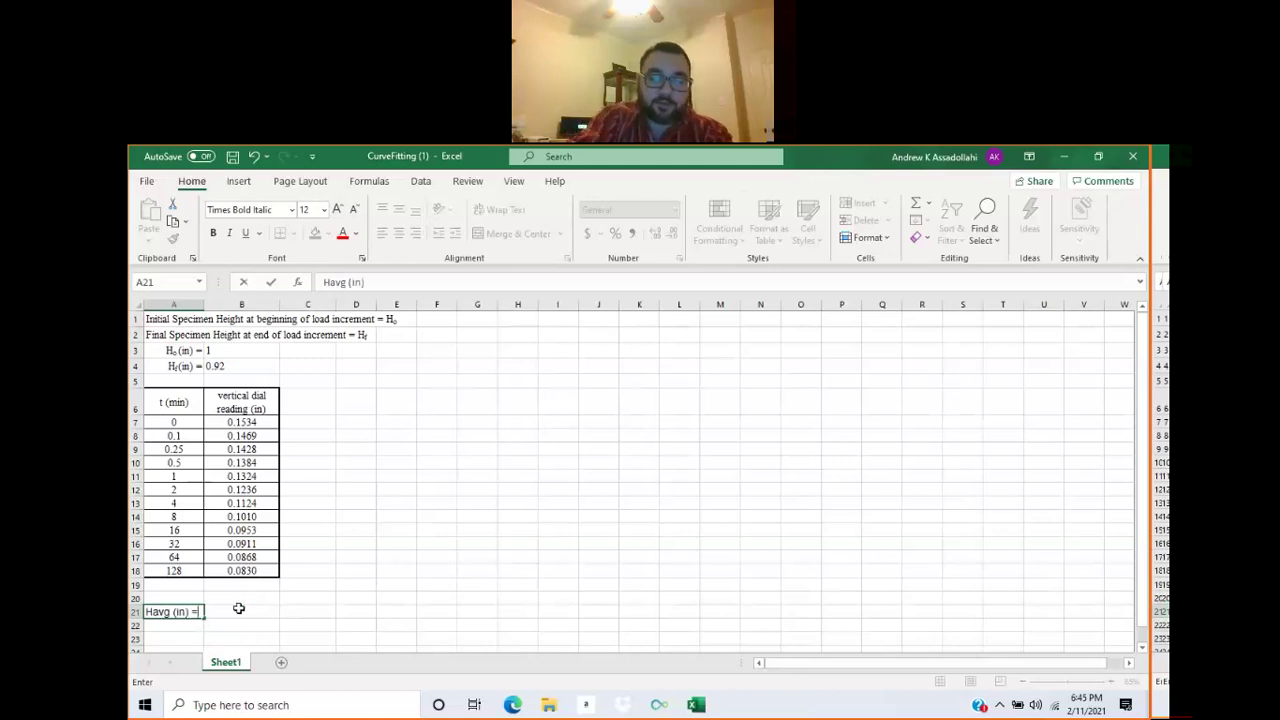
# Calculate the average specimen height in cell B21 with the formula =AVERAGE(B3:B4).
pyautogui.click(238, 610)
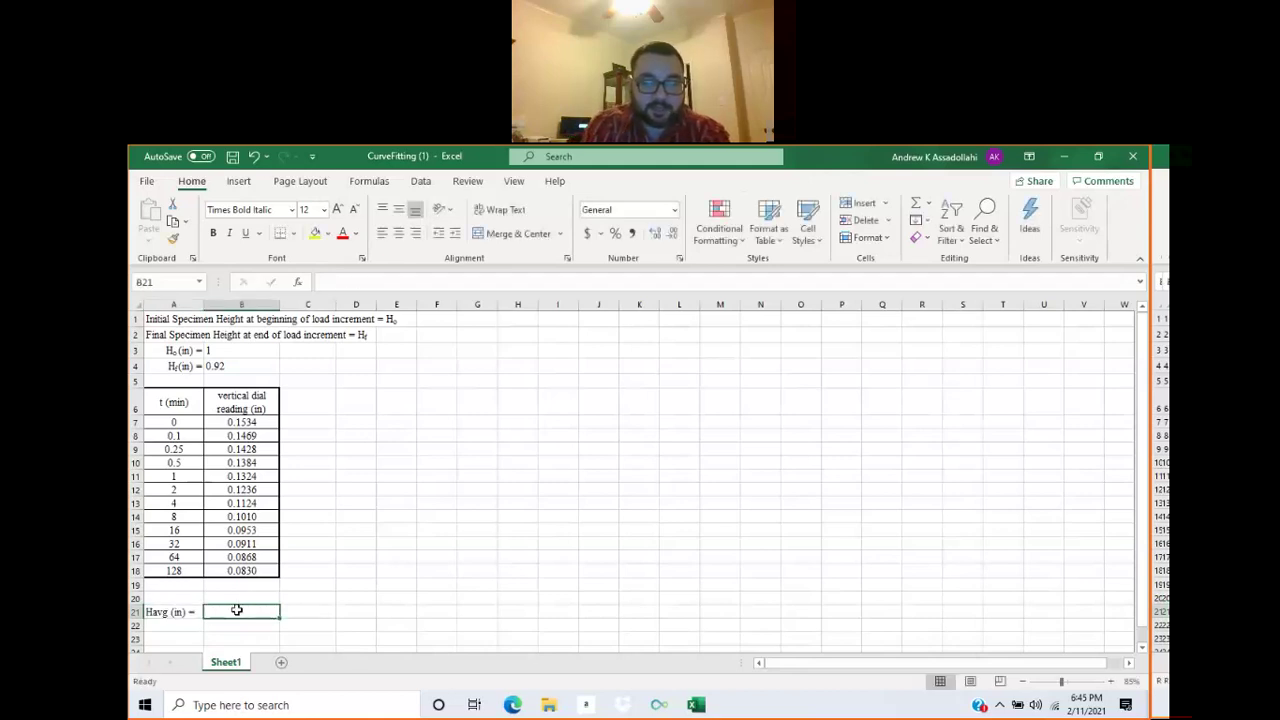
pyautogui.write('=')
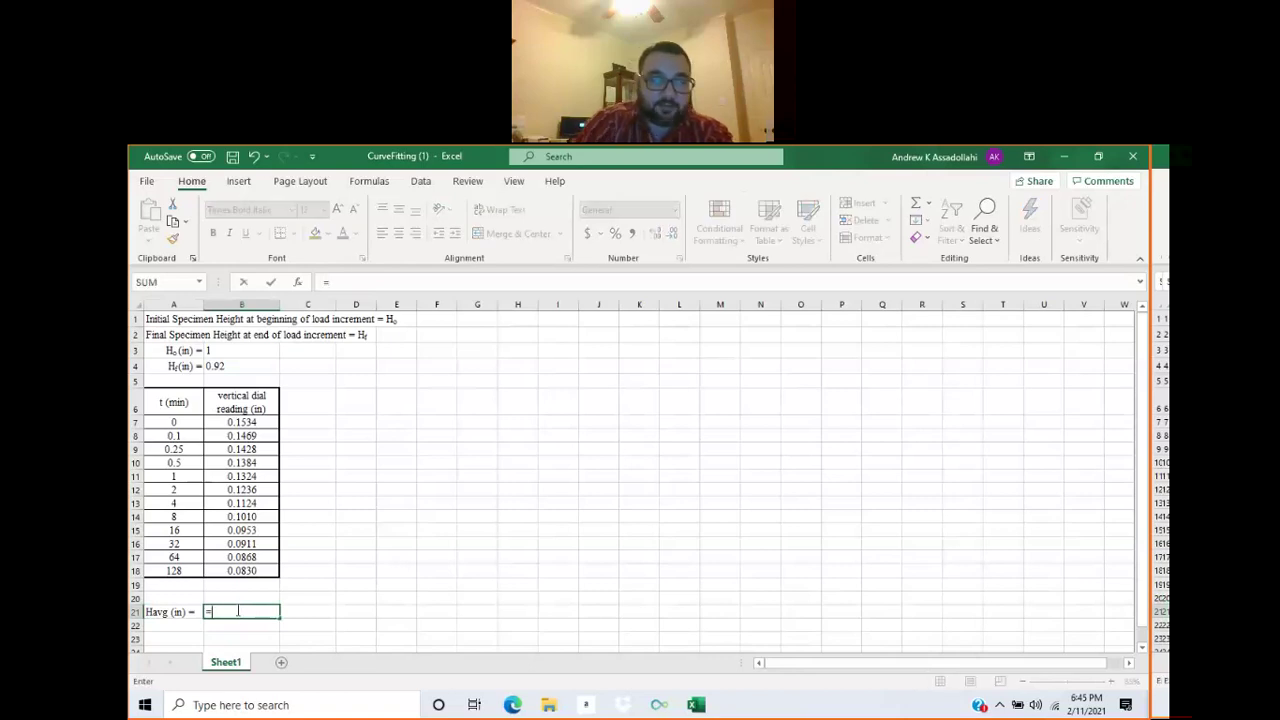
pyautogui.write('average')
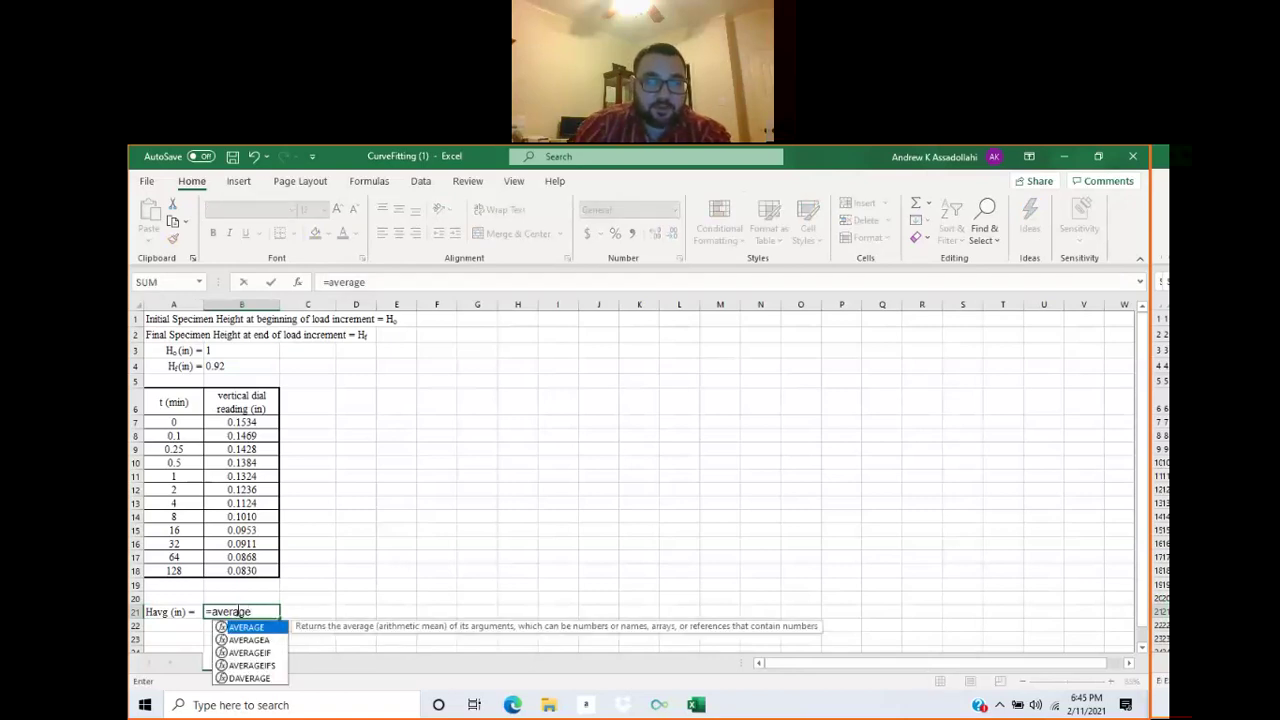
pyautogui.press('Tab')
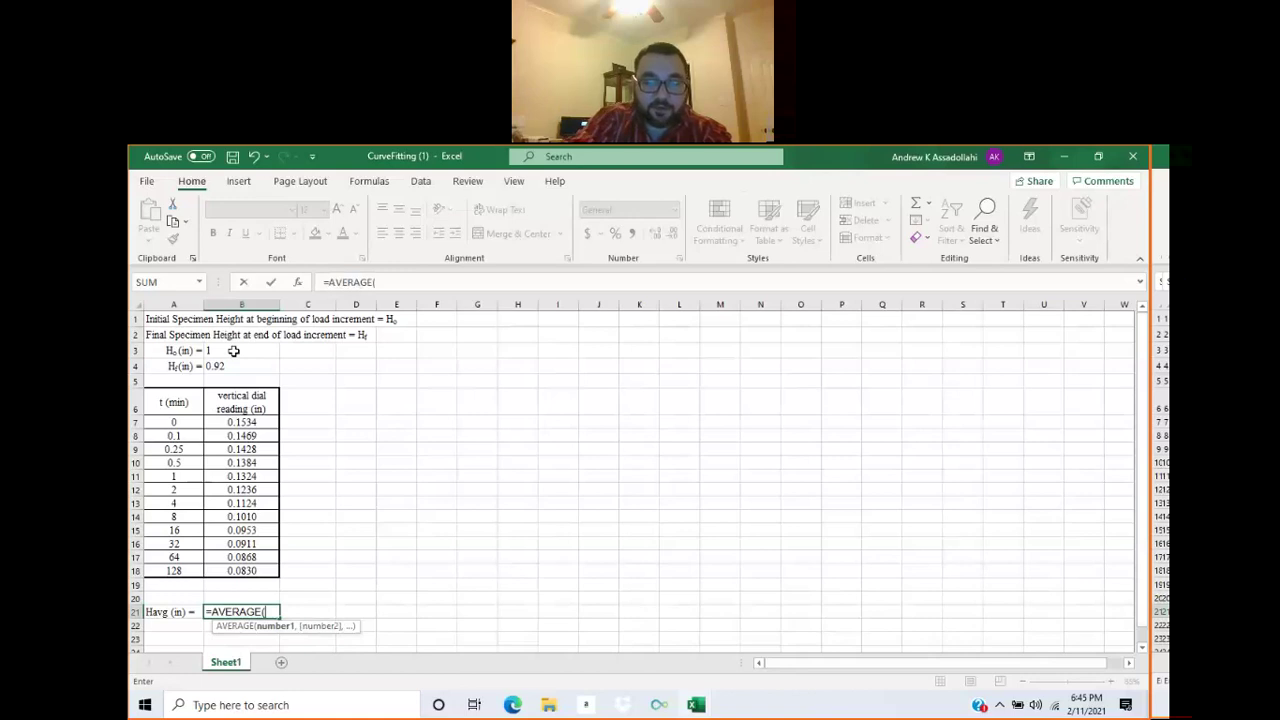
pyautogui.moveTo(233, 351); pyautogui.dragTo(230, 365)
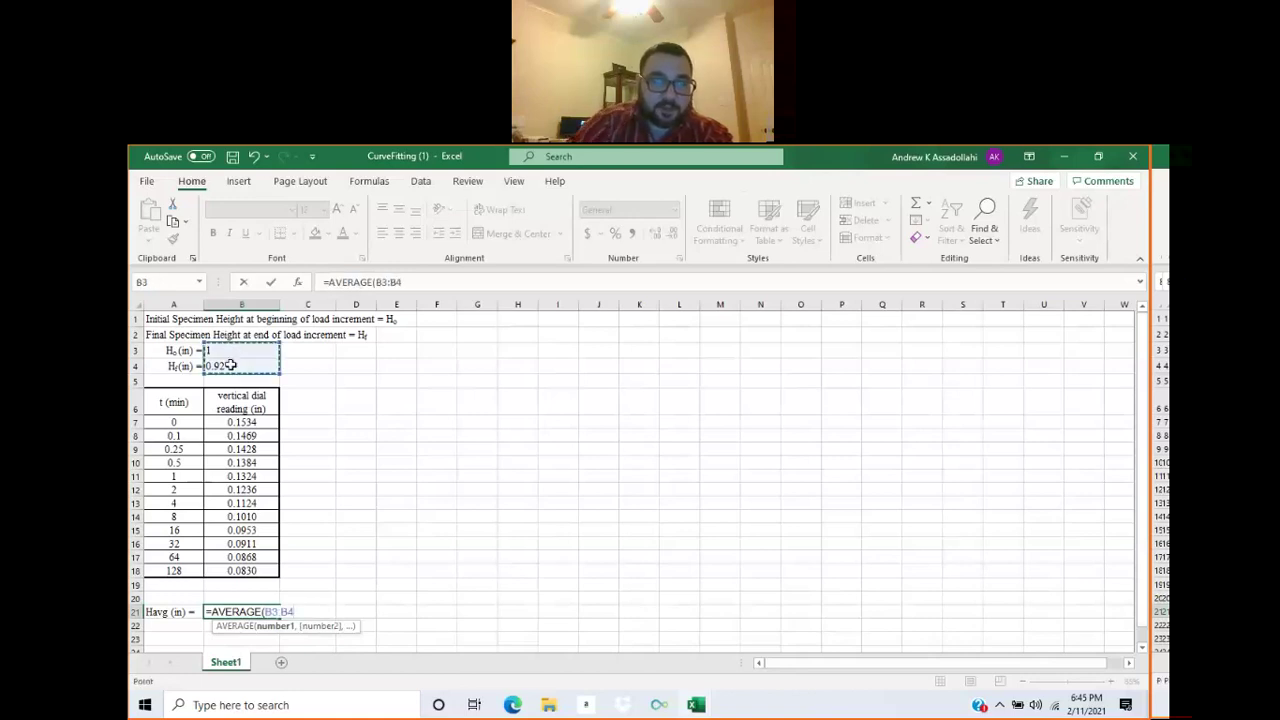
pyautogui.write(')')
pyautogui.press('Return')
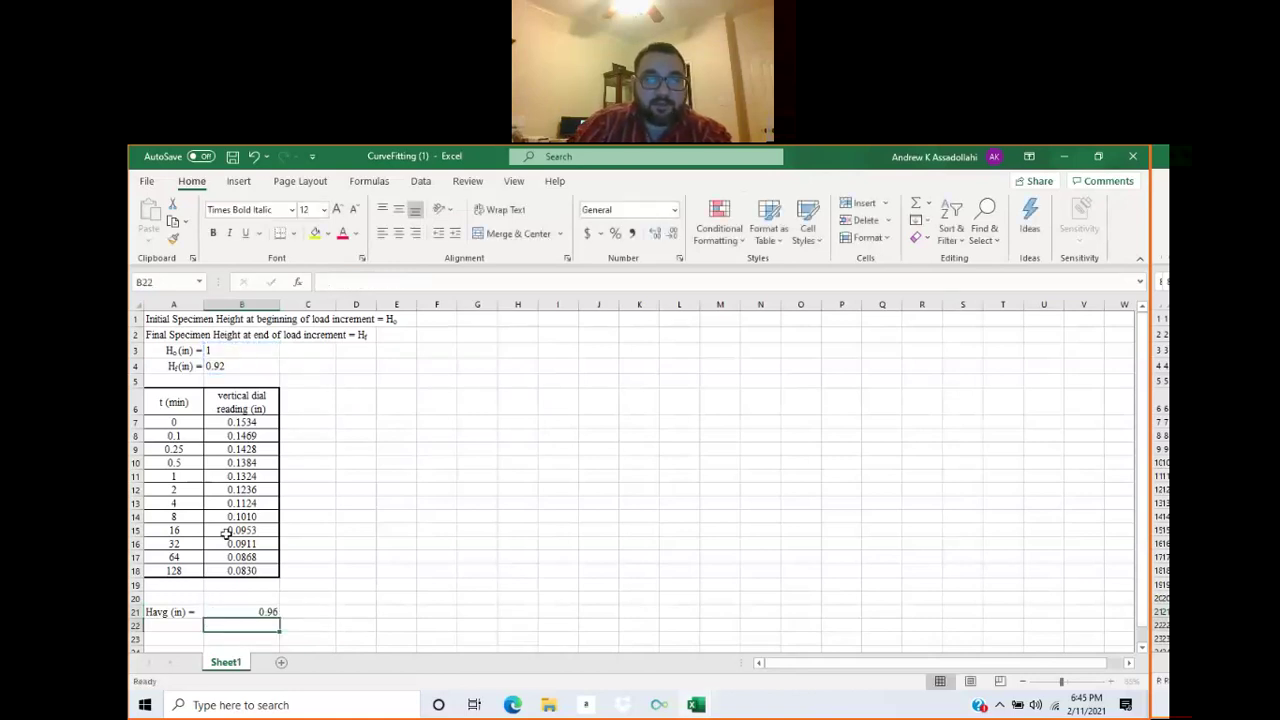
# Right-align the average height label in A21 and left-align its value in B21.
pyautogui.click(186, 612)
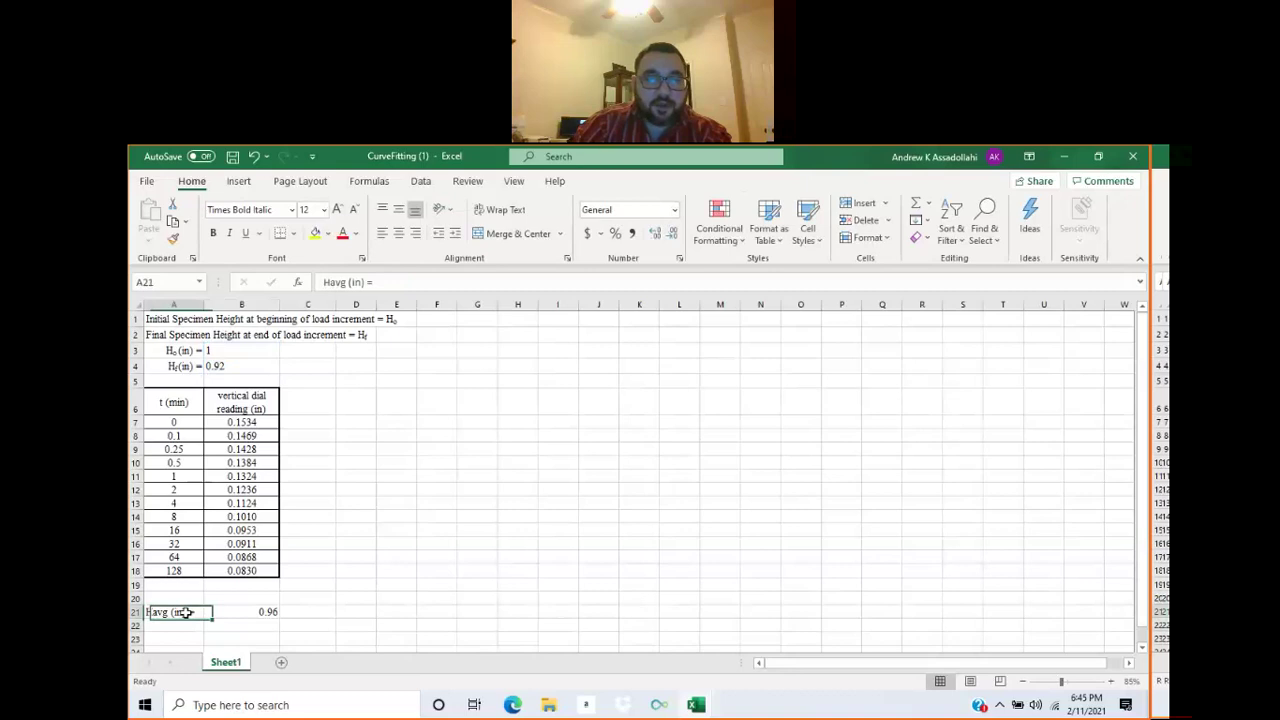
pyautogui.click(418, 233)
pyautogui.press('Right')
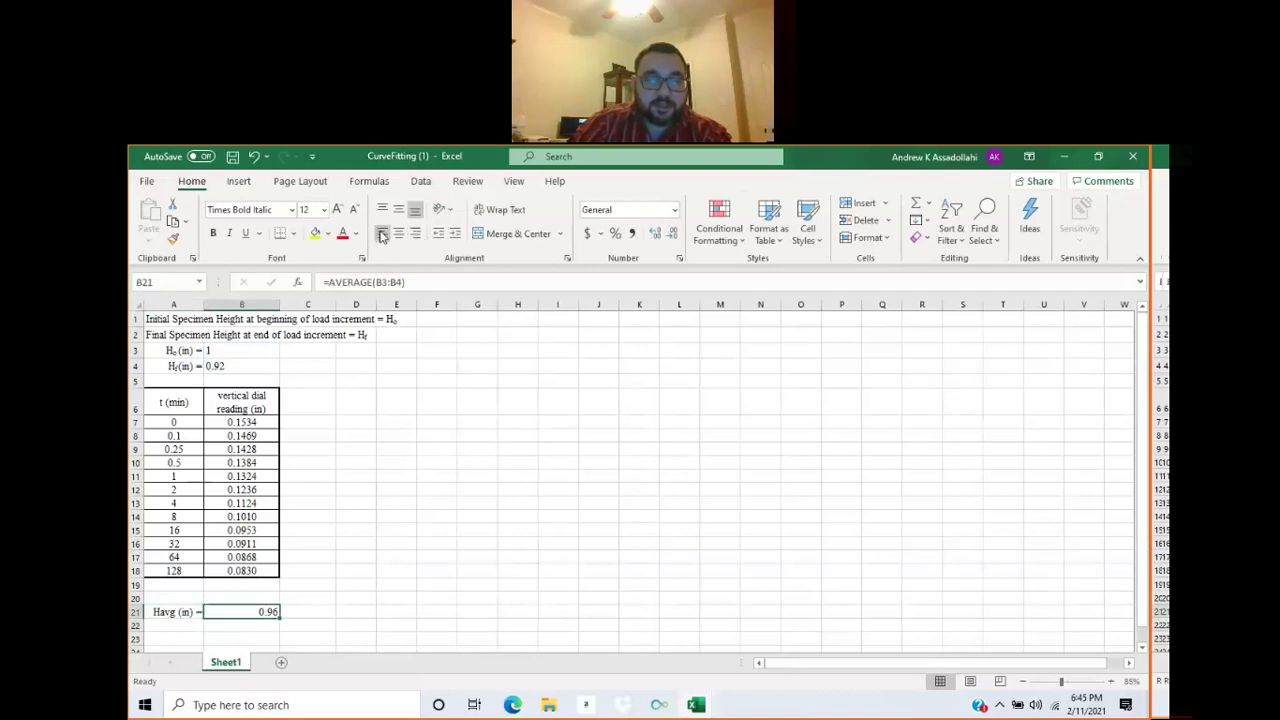
pyautogui.click(381, 234)
# Format the "avg" part of the Havg label in A21 as subscript.
pyautogui.doubleClick(171, 612)
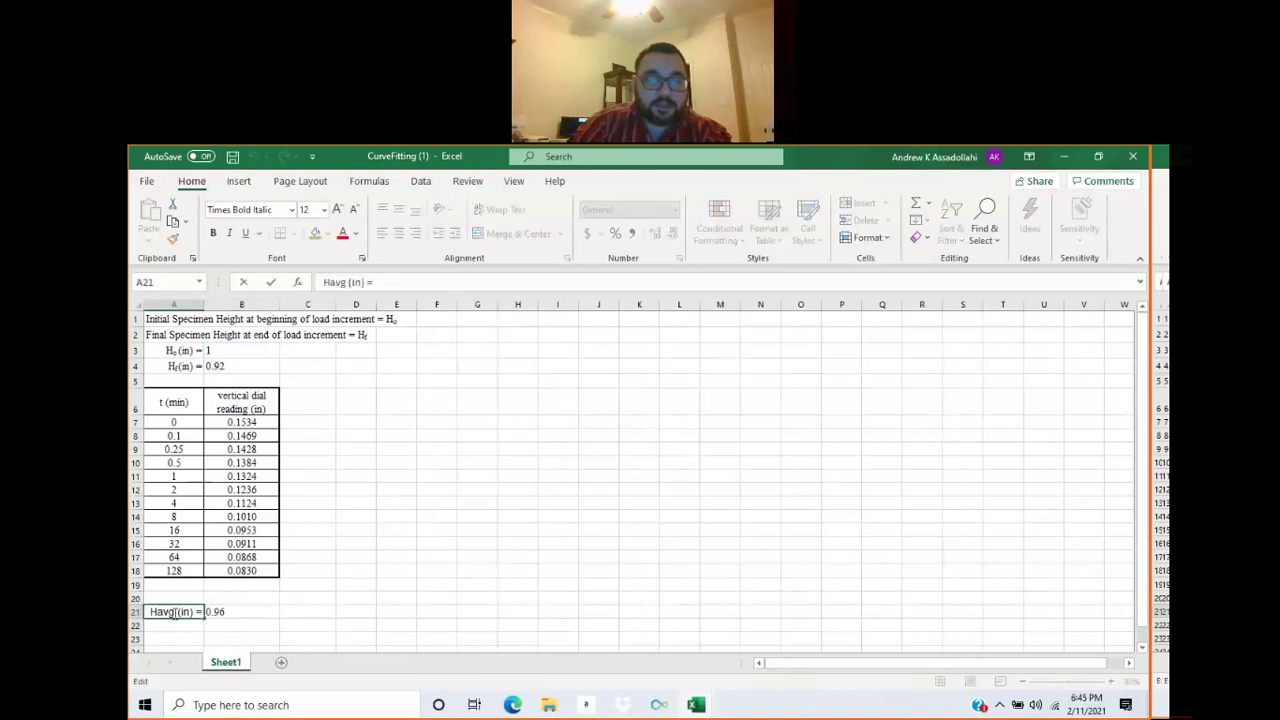
pyautogui.moveTo(174, 613); pyautogui.dragTo(159, 612)
pyautogui.rightClick(161, 612)
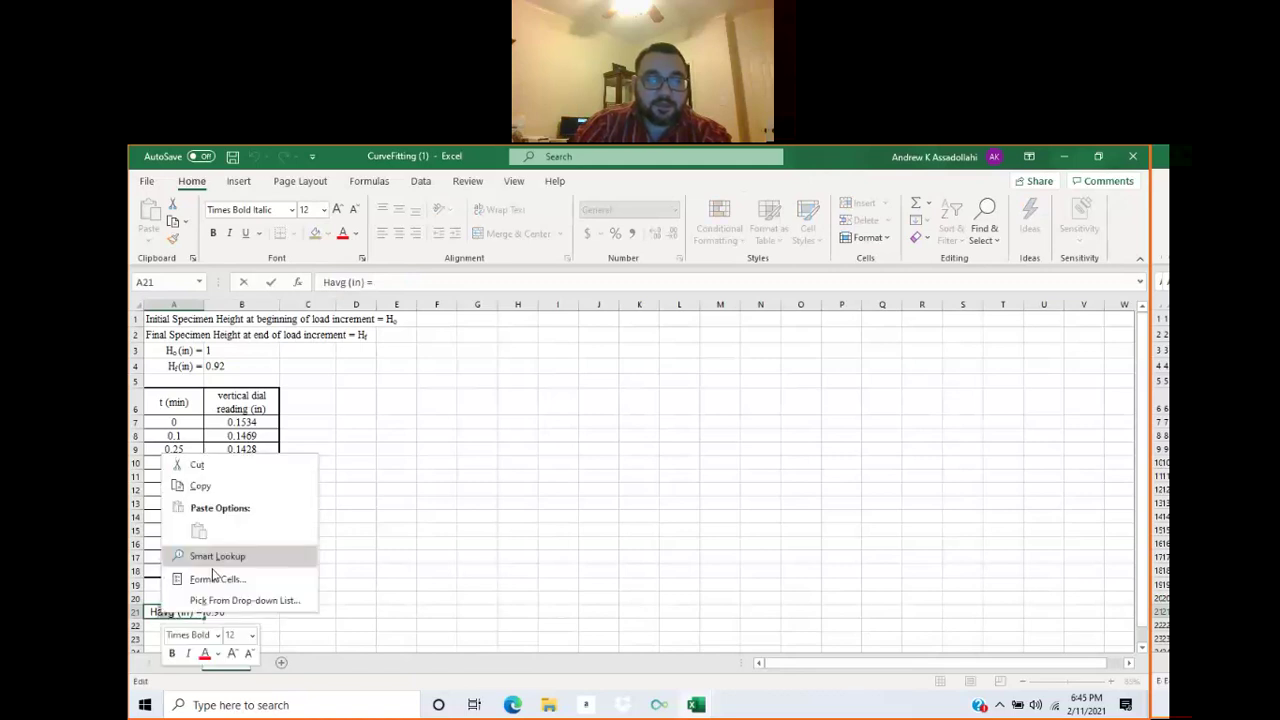
pyautogui.click(213, 581)
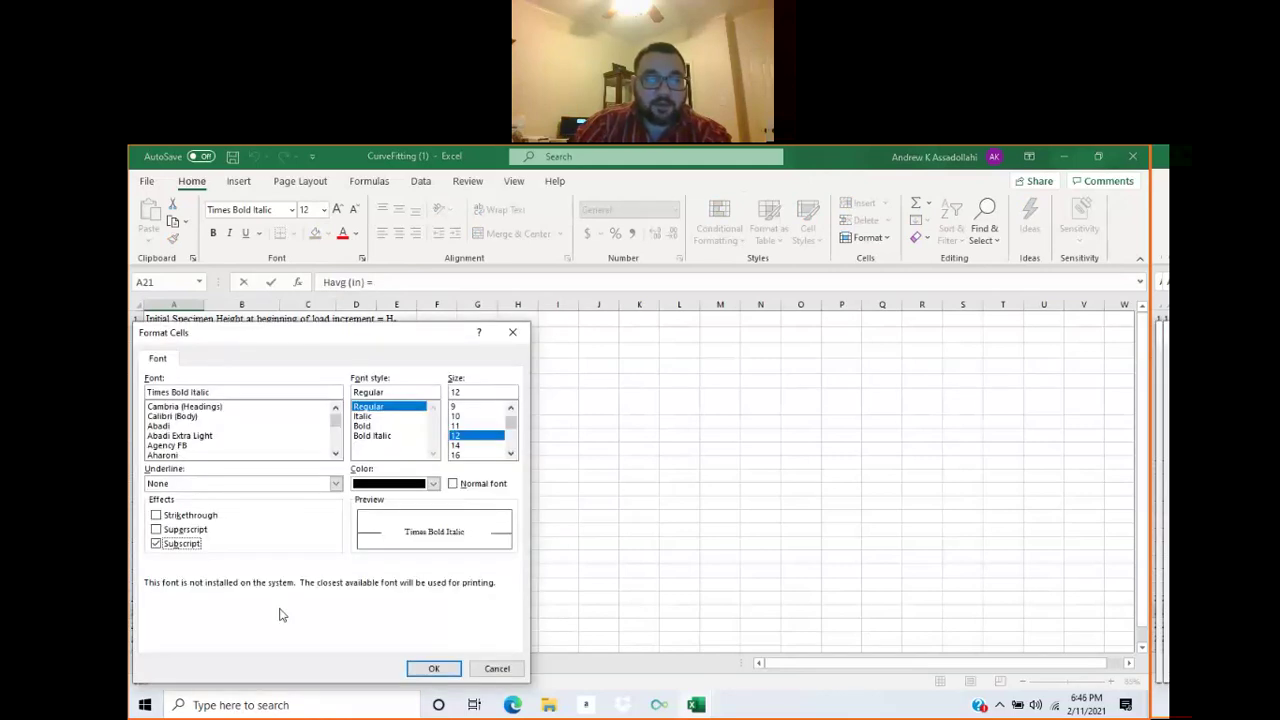
pyautogui.press('Return')
pyautogui.click(385, 556)
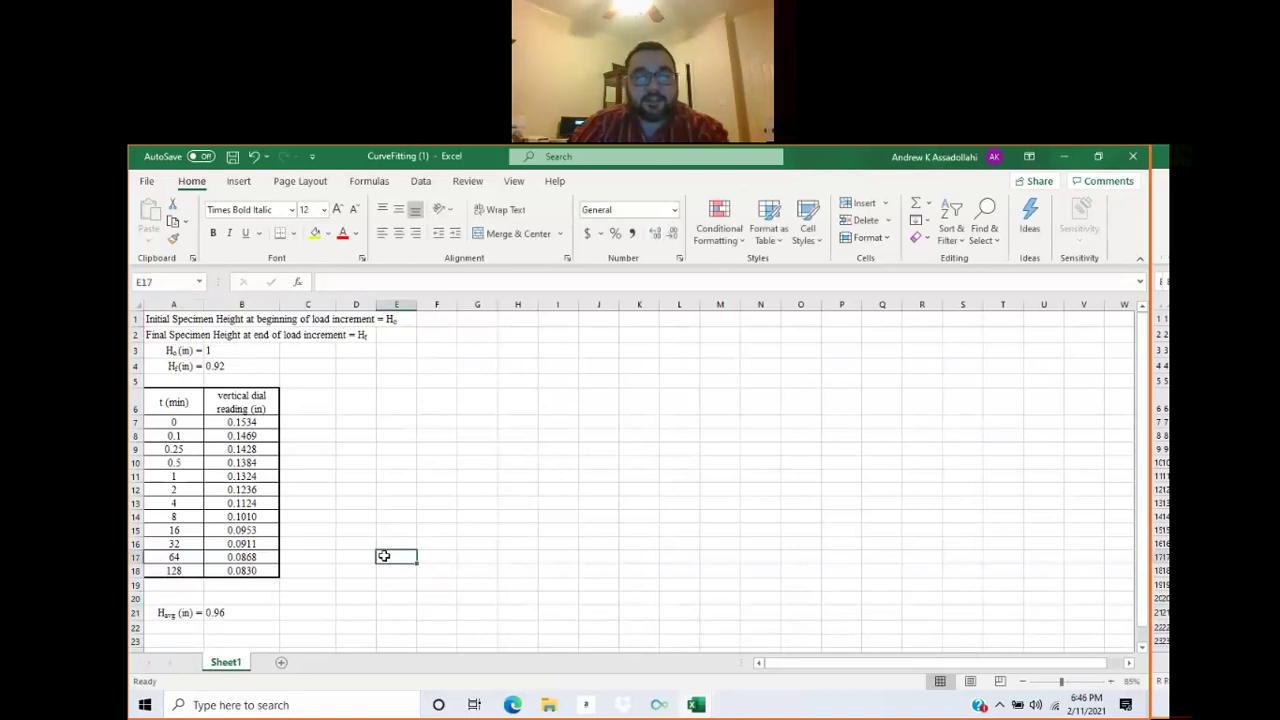
# Copy the Havg label down into A22 and change its subscript to "dr" so it reads "Hdr (in) =".
pyautogui.scroll(-1, 383, 556)
pyautogui.click(167, 567)
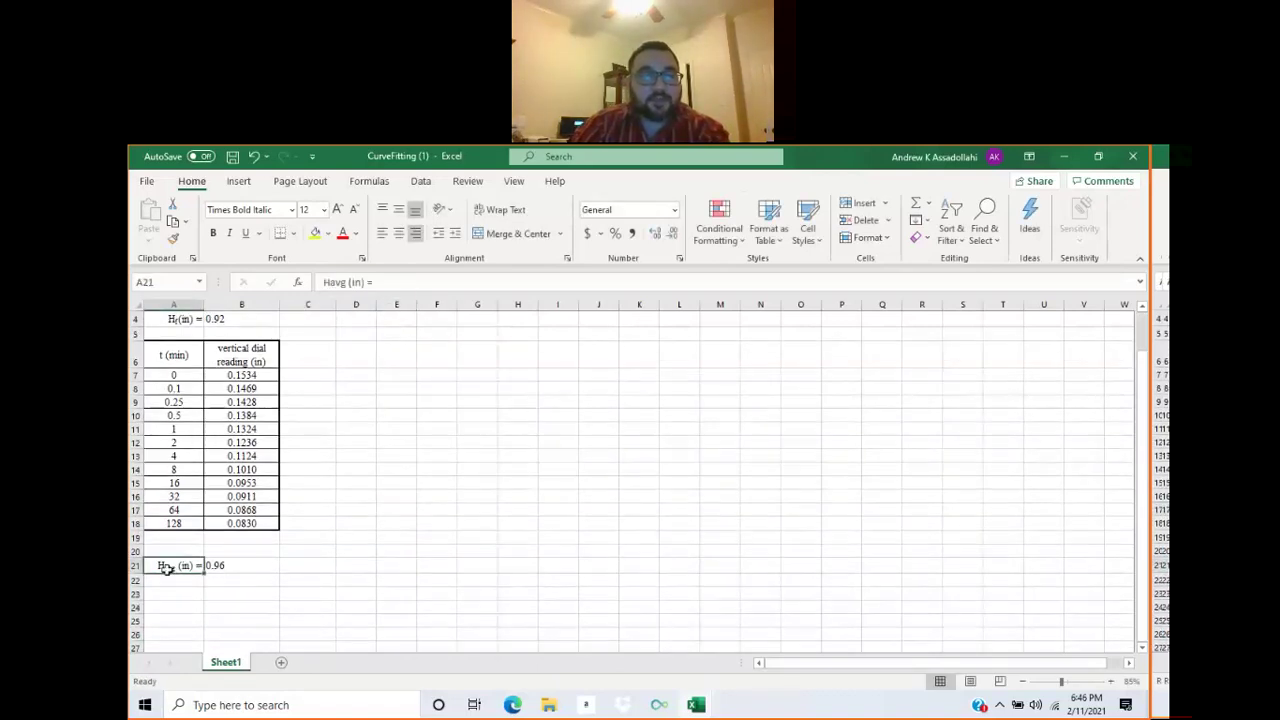
pyautogui.moveTo(204, 572); pyautogui.dragTo(173, 581)
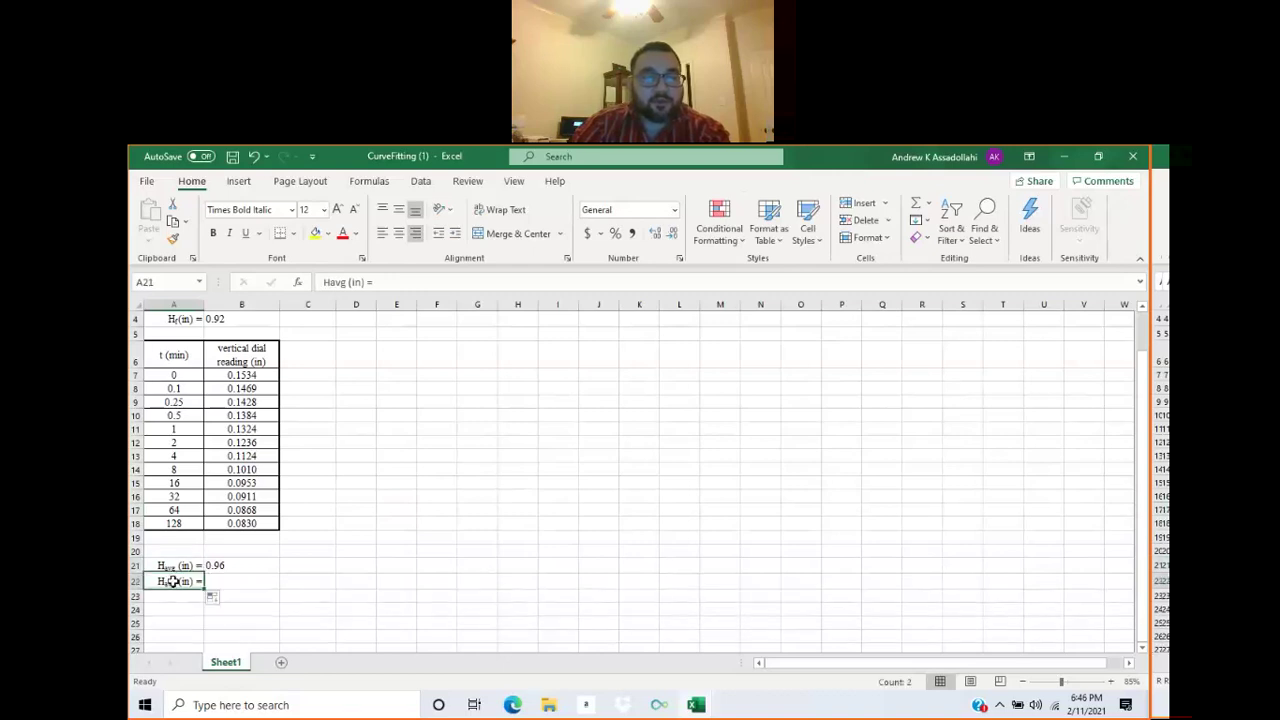
pyautogui.doubleClick(172, 582)
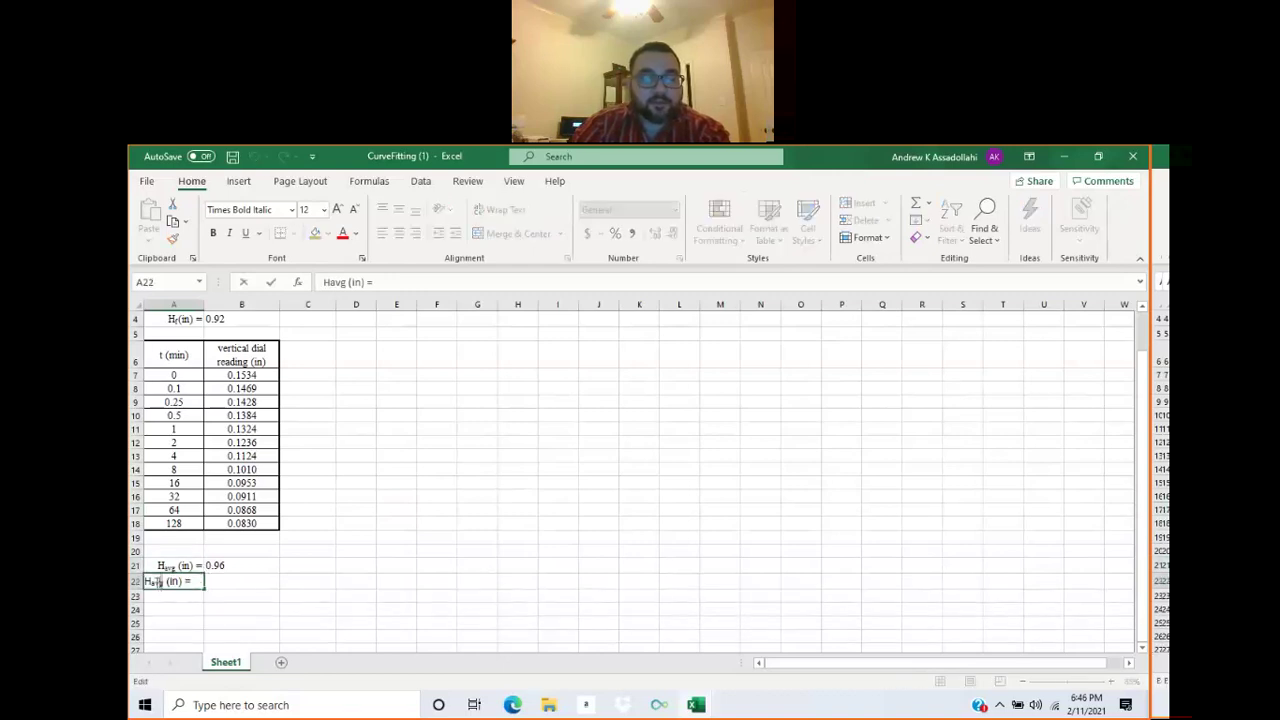
pyautogui.moveTo(163, 582); pyautogui.dragTo(151, 582)
pyautogui.write('dr')
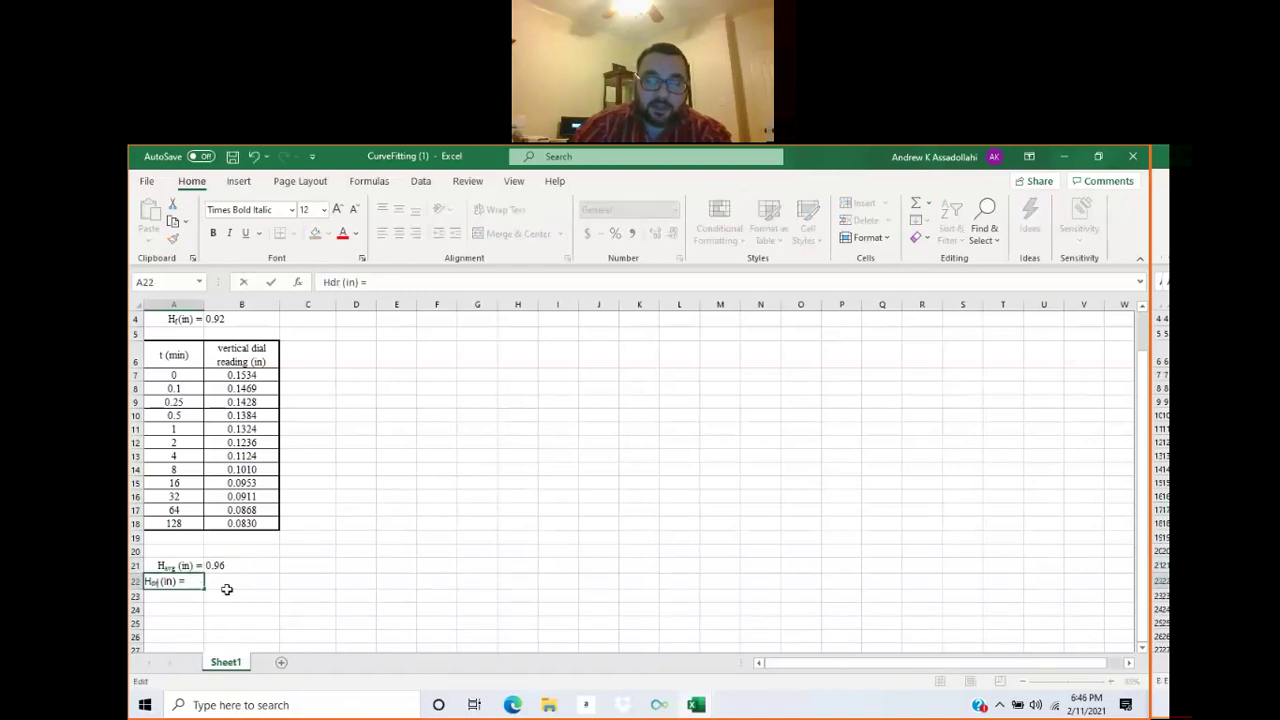
# Calculate the drainage height in B22 with the formula =B21/2 and left-align the value.
pyautogui.click(239, 581)
pyautogui.write('=')
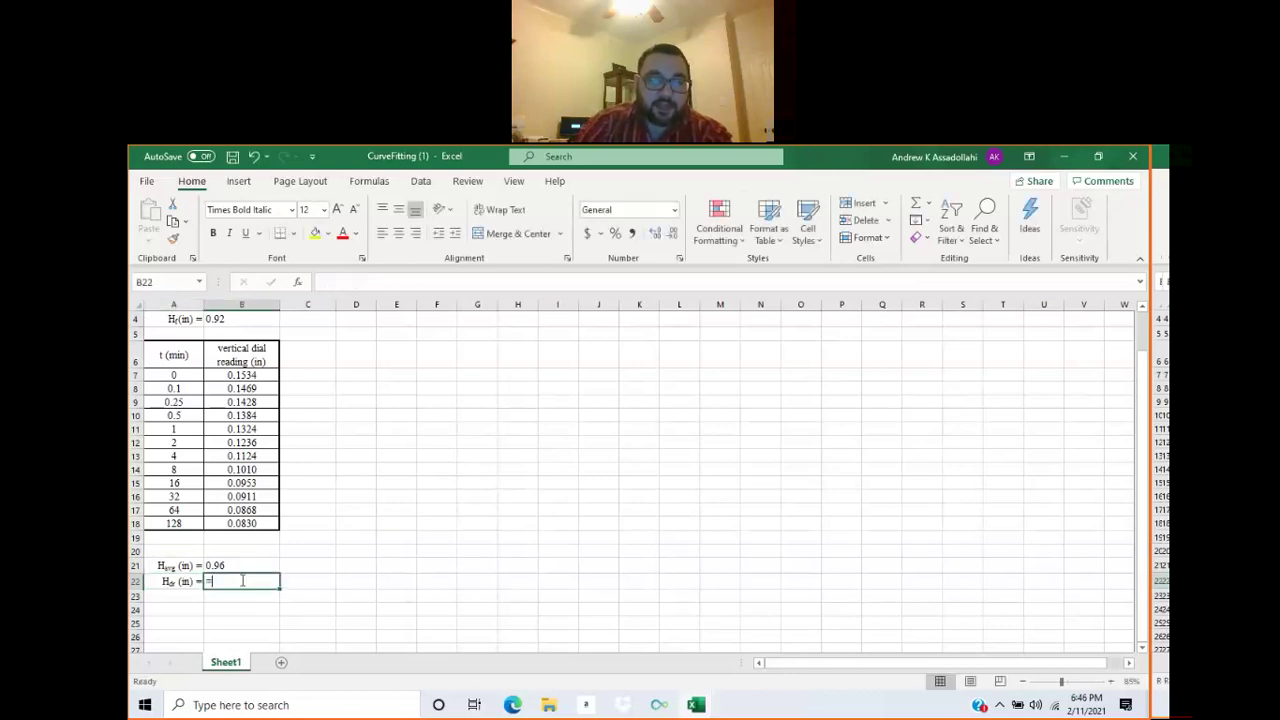
pyautogui.click(249, 564)
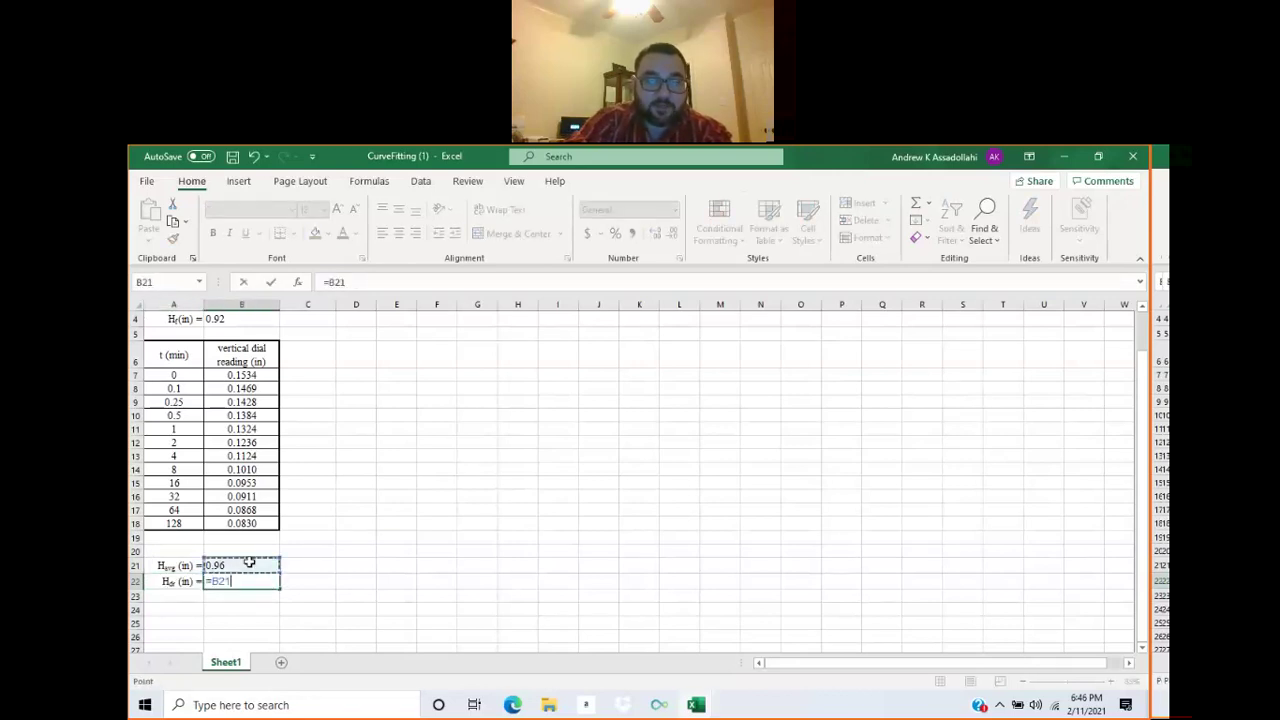
pyautogui.write('/2')
pyautogui.press('Return')
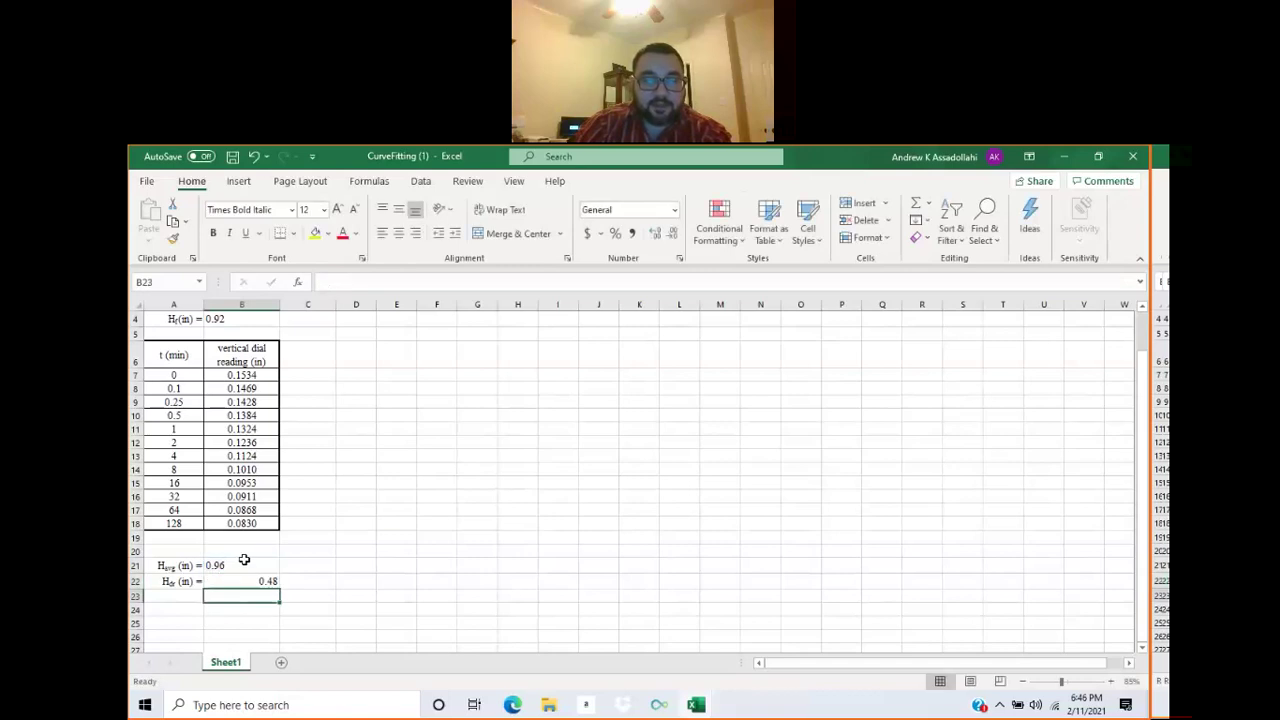
pyautogui.click(255, 581)
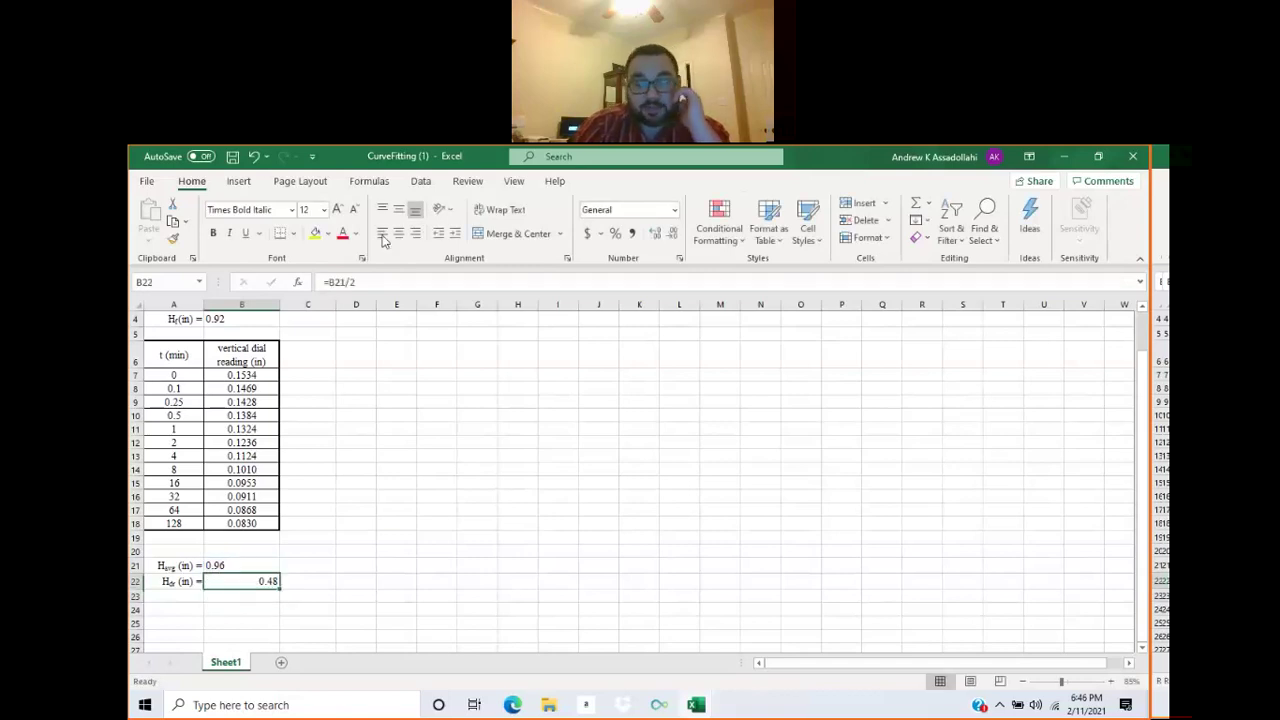
pyautogui.click(382, 234)
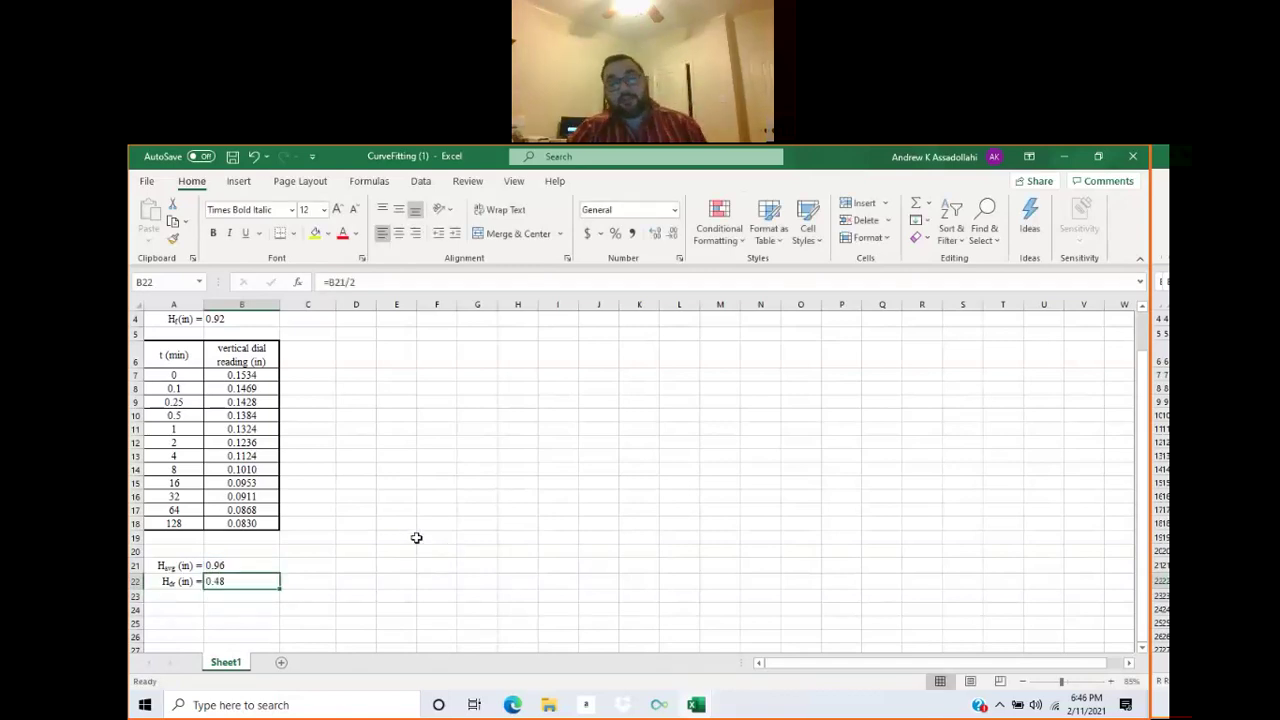
# Enter the heading "Casagrande's Method" in cell A25.
pyautogui.click(416, 538)
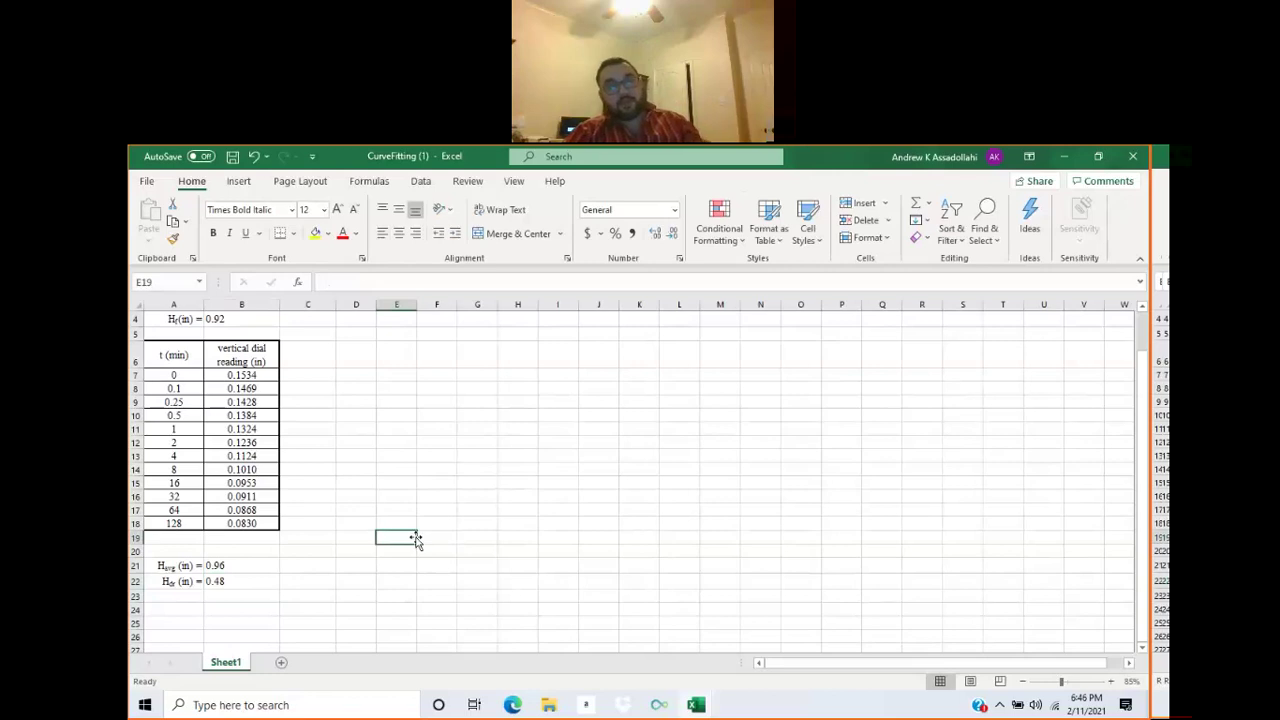
pyautogui.click(185, 620)
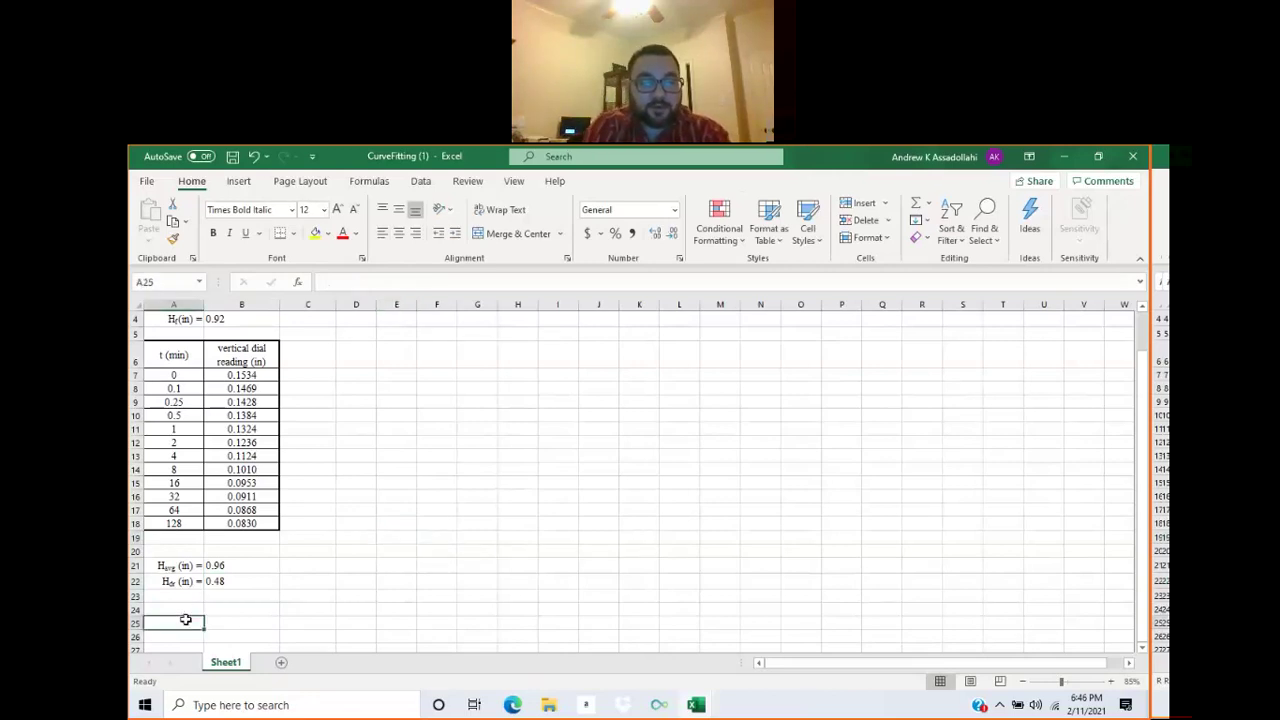
pyautogui.write('Casag')
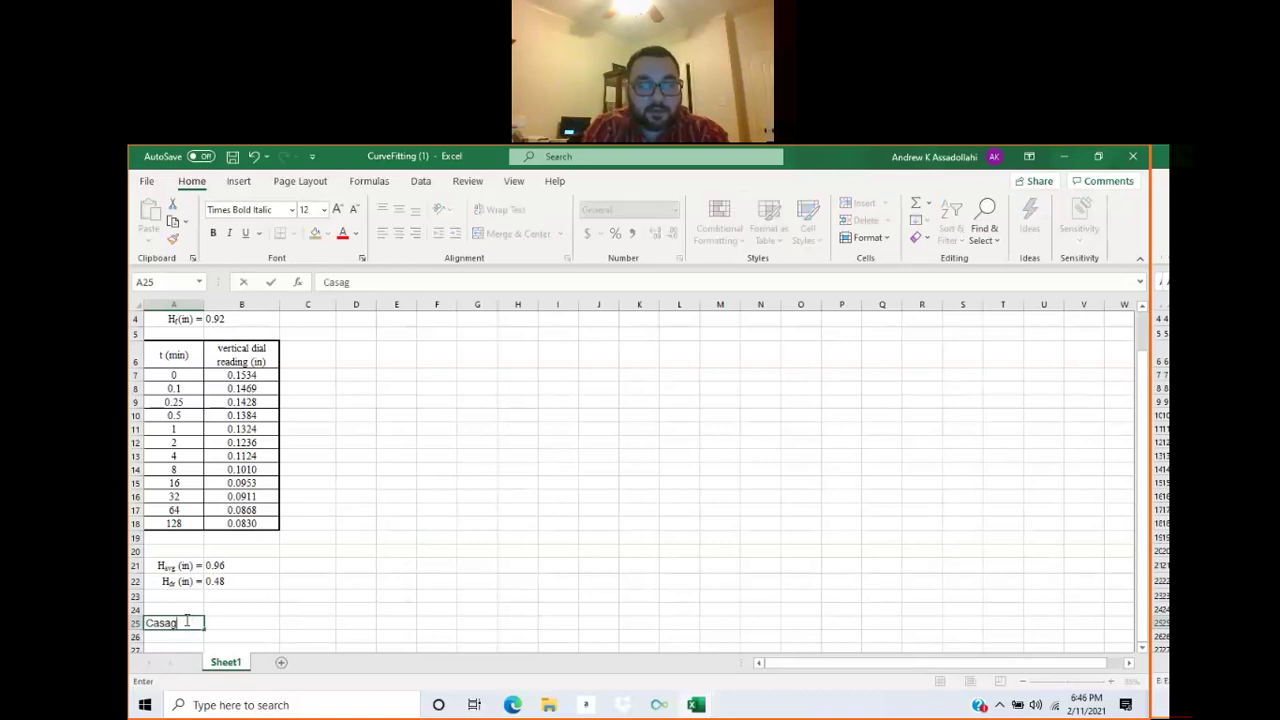
pyautogui.write('rande')
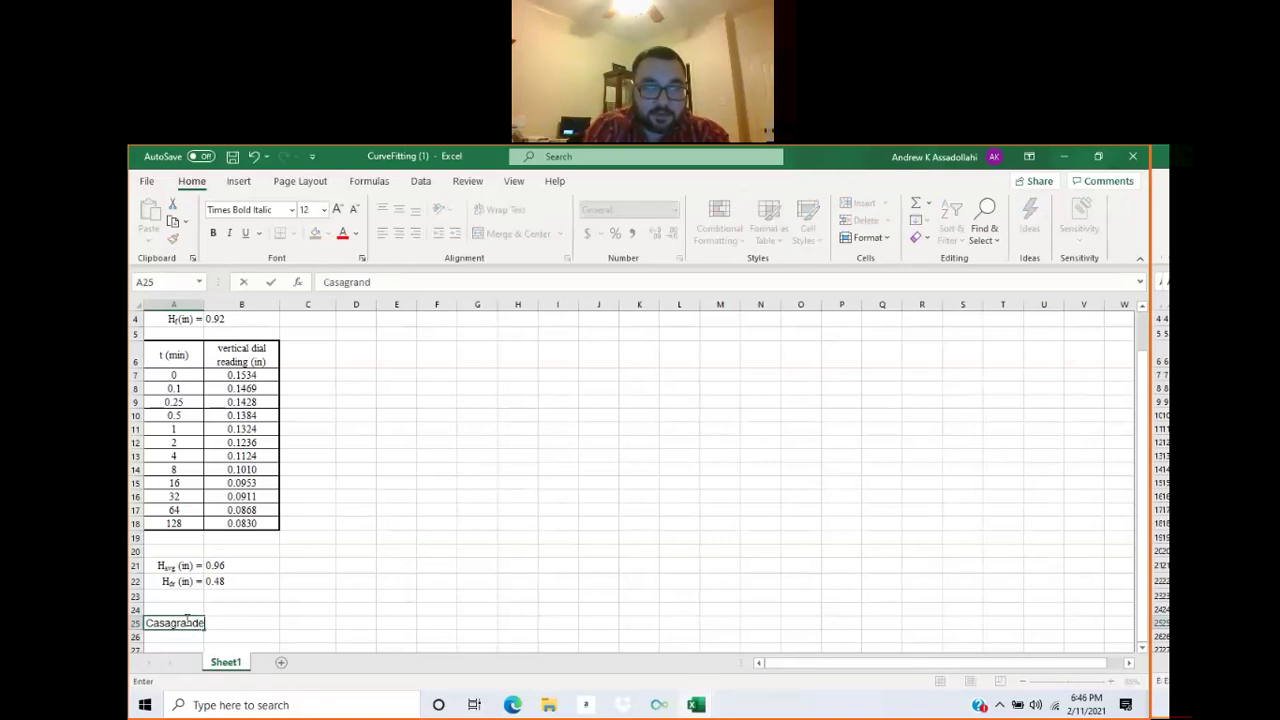
pyautogui.write("'s Me")
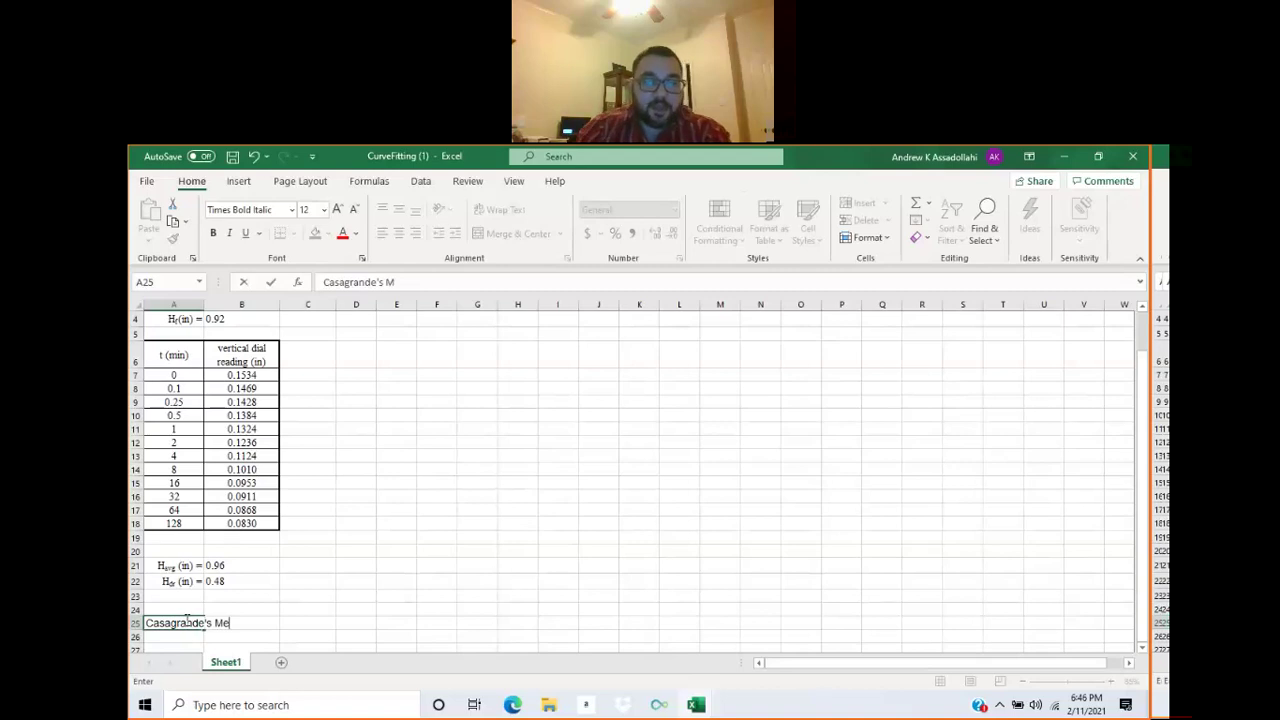
pyautogui.write('thod')
pyautogui.press('Return')
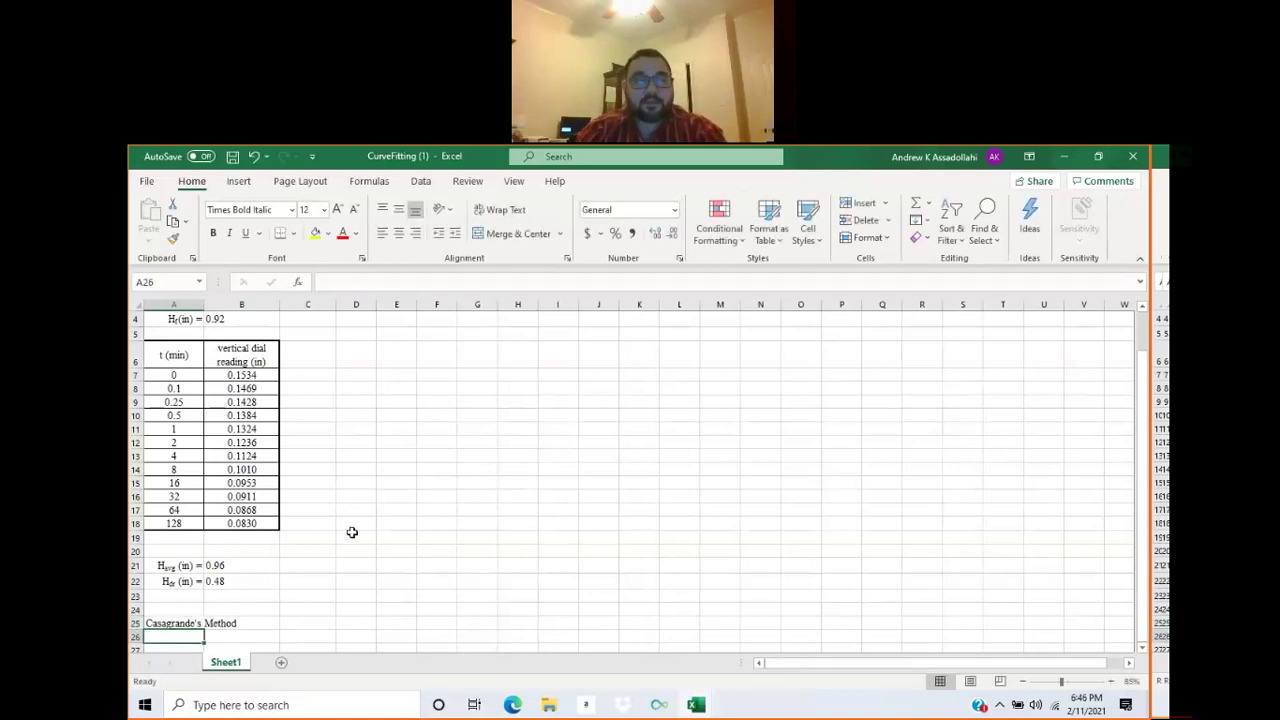
# Plot the time and dial readings in A7:B18 as a scatter chart with straight lines and markers, placed below the Casagrande's Method heading.
pyautogui.scroll(-2, 352, 532)
pyautogui.scroll(-1, 237, 528)
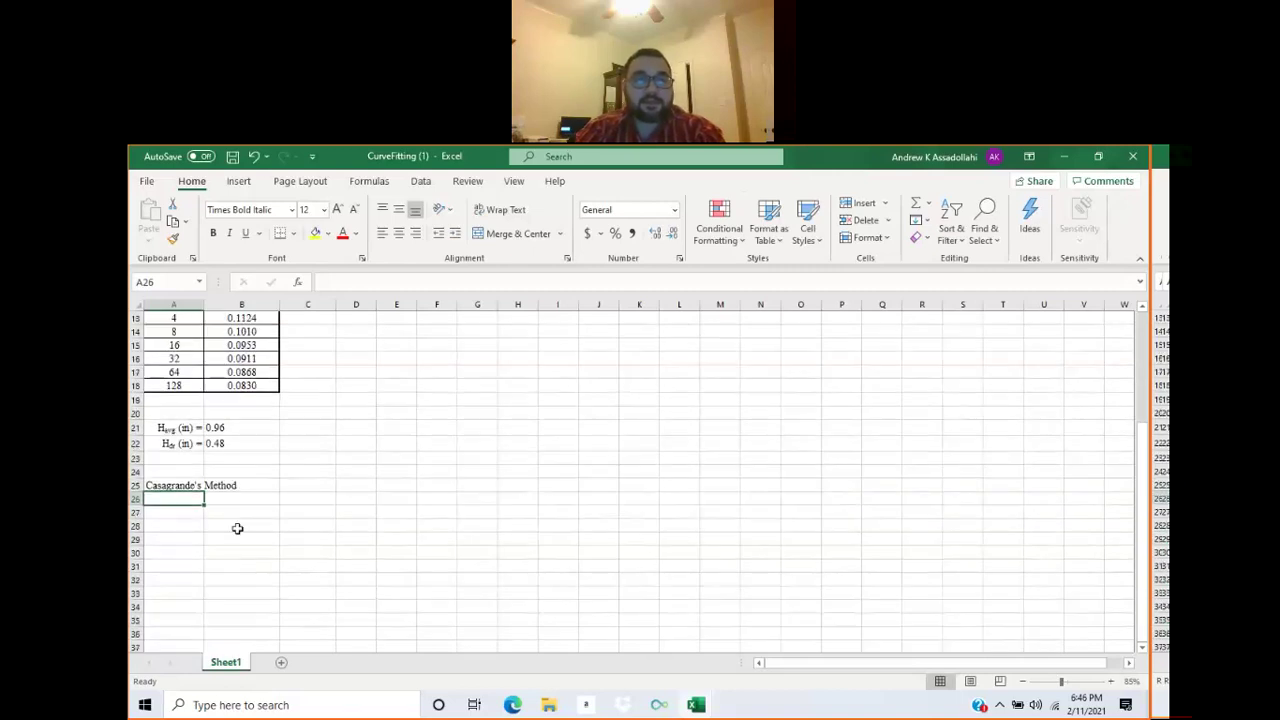
pyautogui.click(237, 528)
pyautogui.scroll(3, 331, 357)
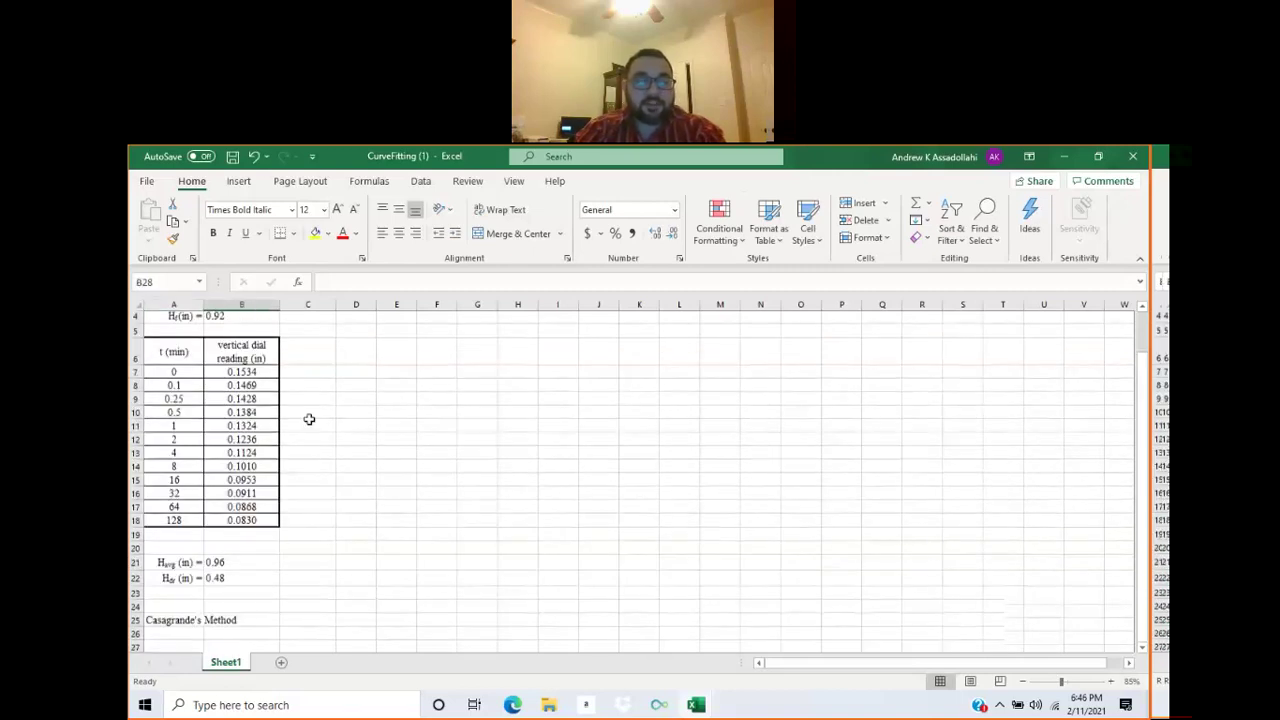
pyautogui.scroll(1, 168, 373)
pyautogui.moveTo(168, 373); pyautogui.dragTo(245, 527)
pyautogui.click(239, 181)
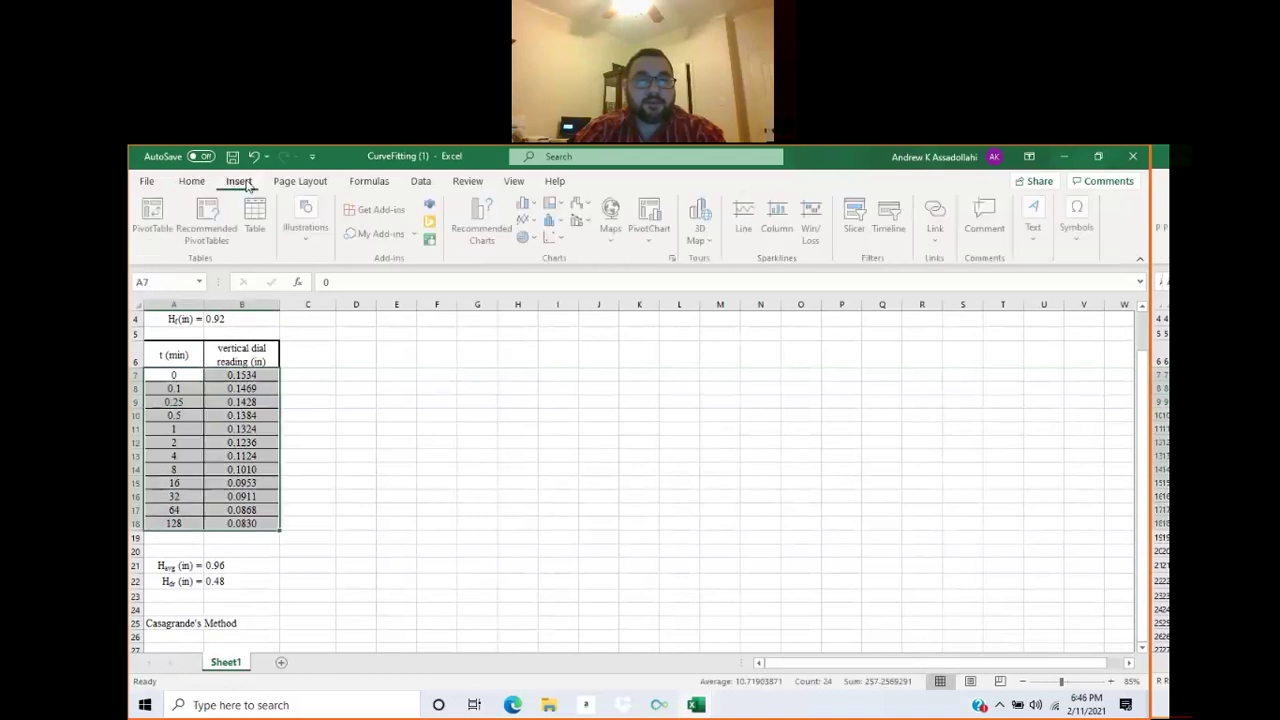
pyautogui.click(561, 243)
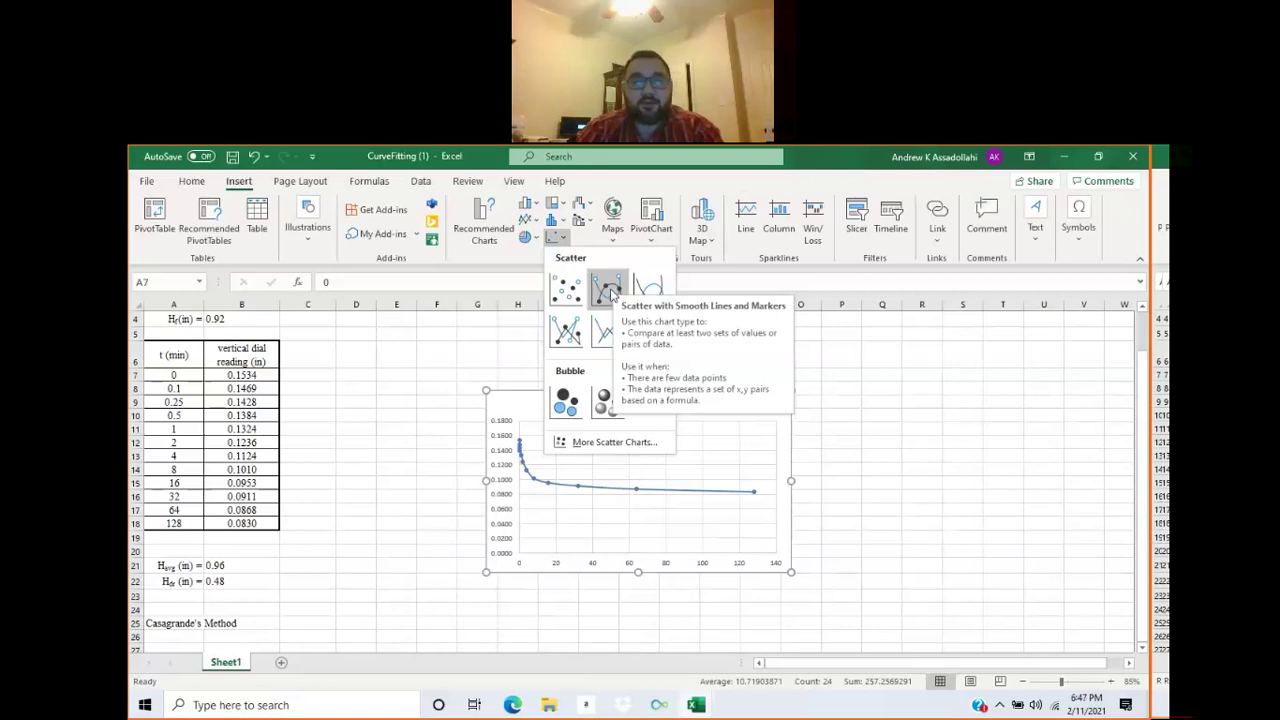
pyautogui.click(566, 333)
pyautogui.scroll(-2, 535, 359)
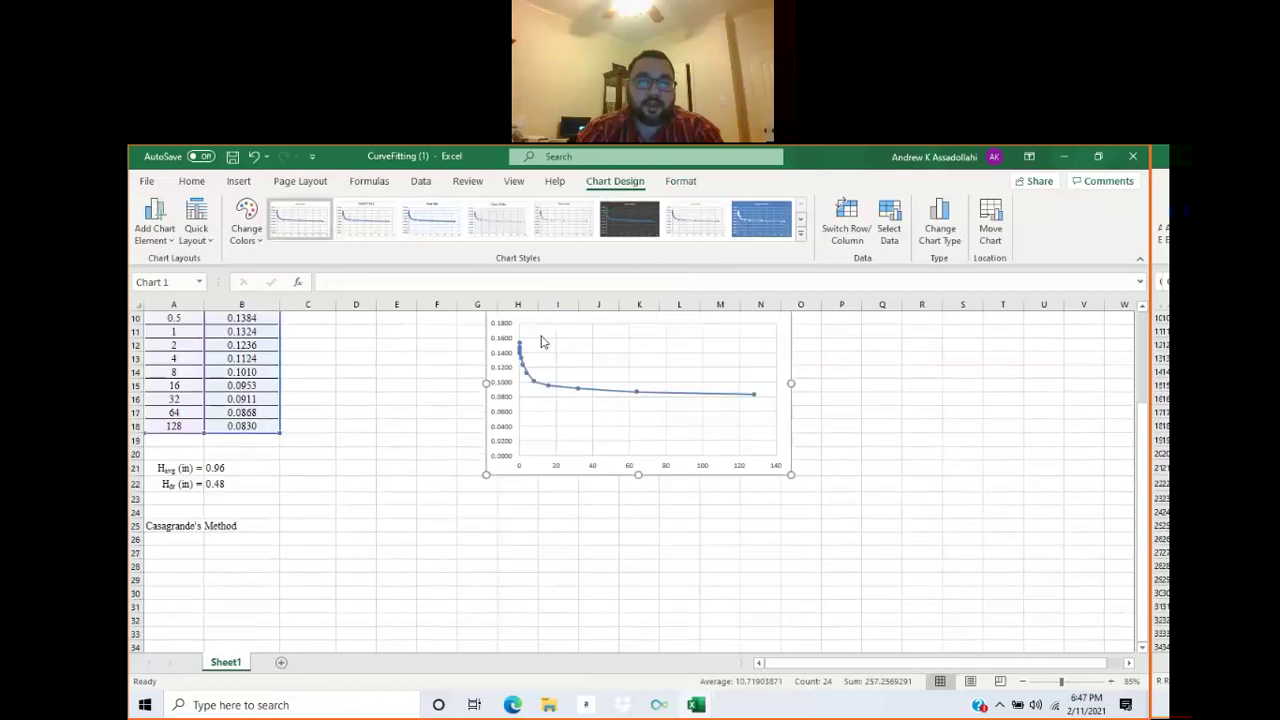
pyautogui.moveTo(486, 420); pyautogui.dragTo(194, 538)
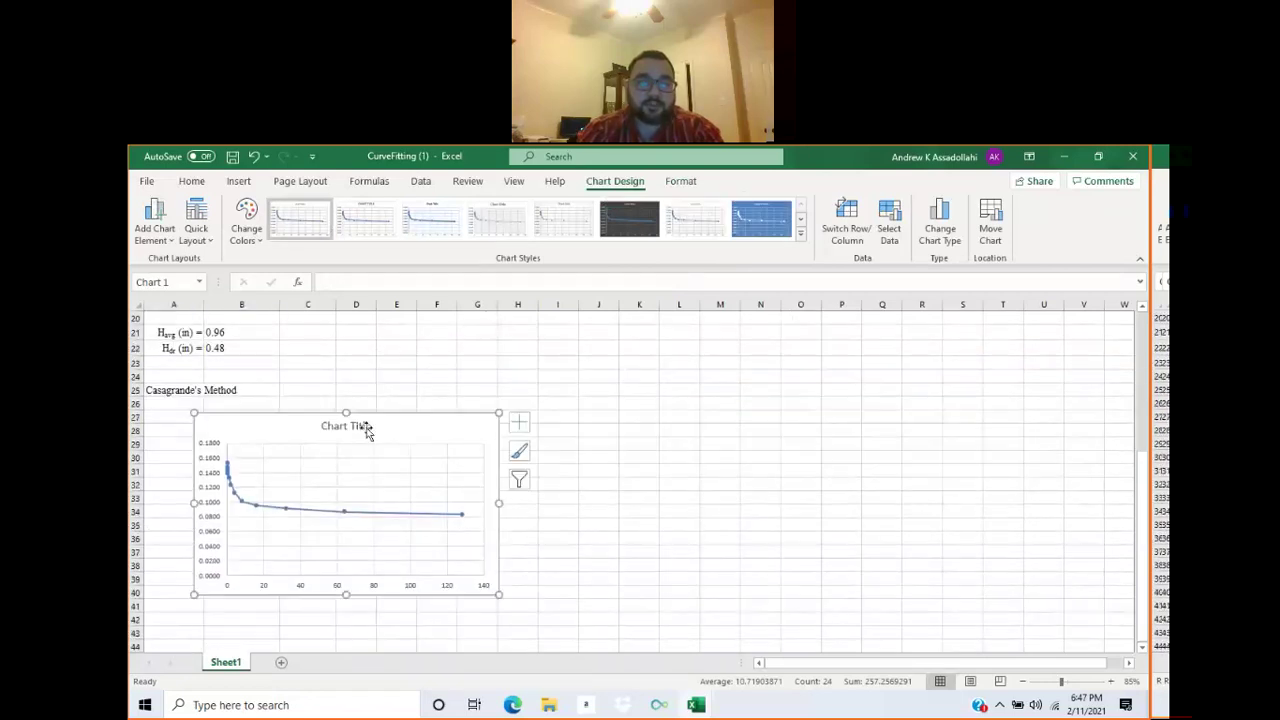
# Change the chart title to "Casagrande's Method".
pyautogui.click(366, 428)
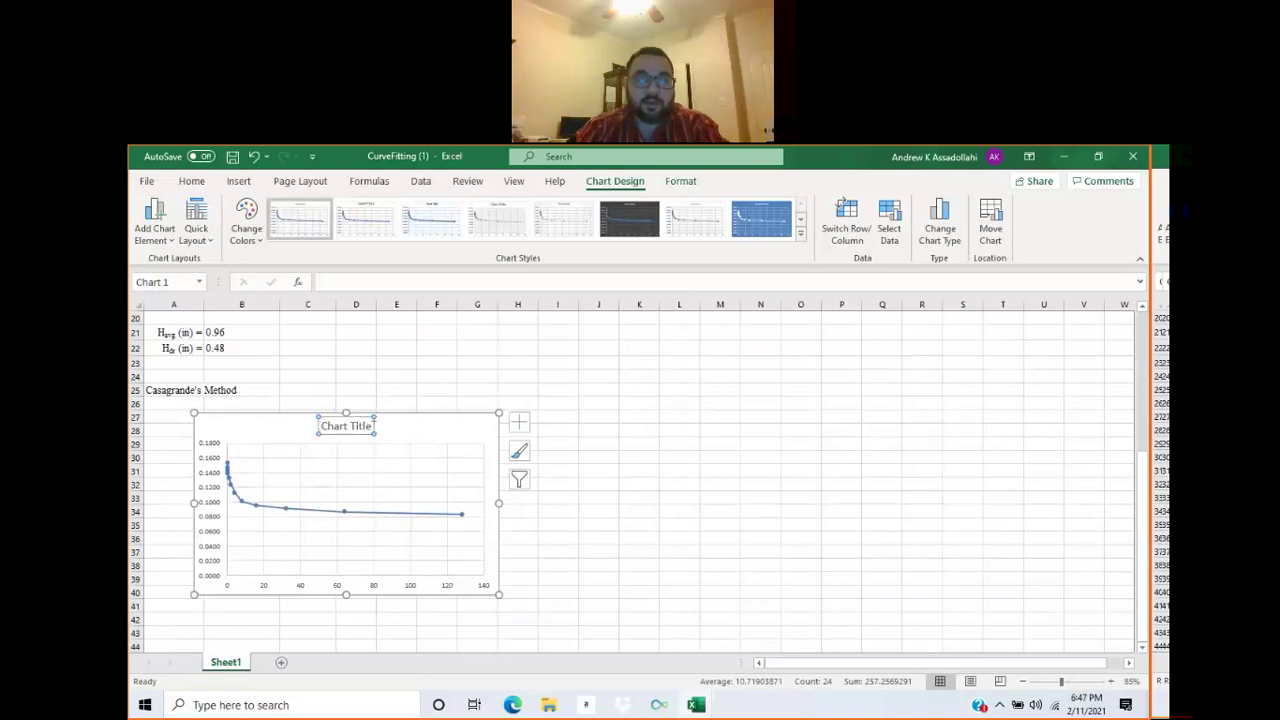
pyautogui.click(349, 426)
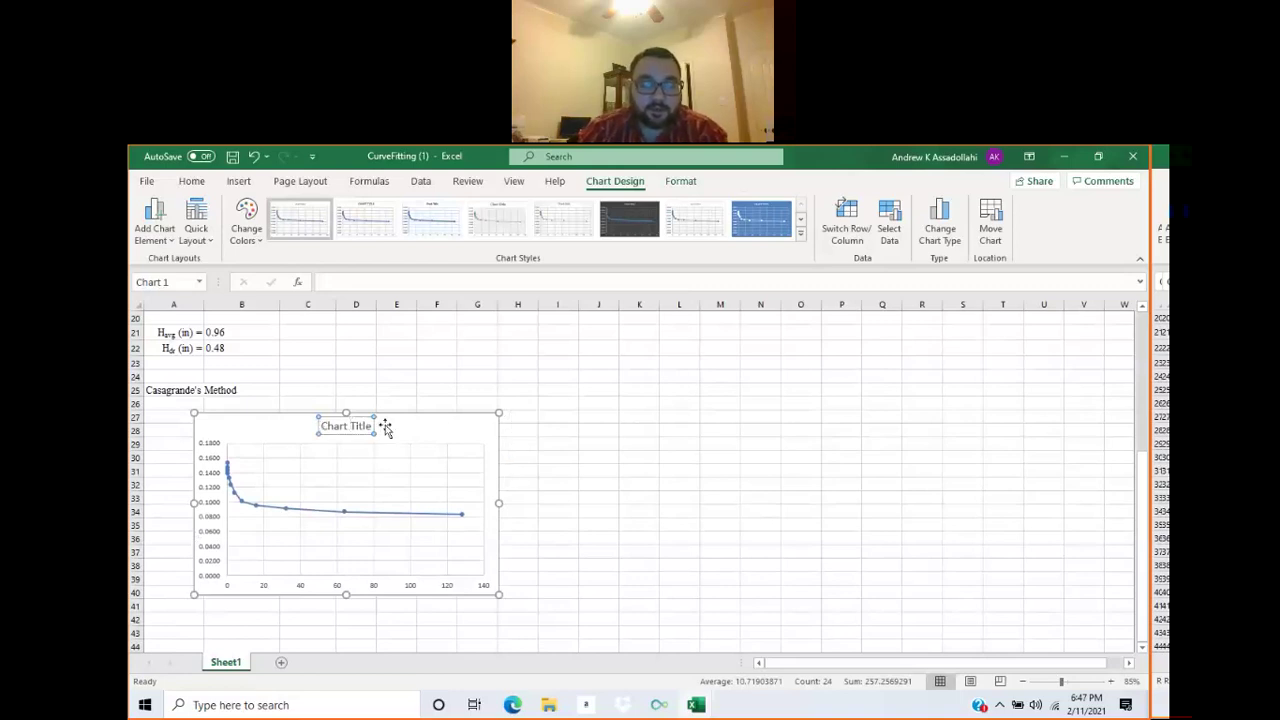
pyautogui.moveTo(327, 418); pyautogui.dragTo(443, 434)
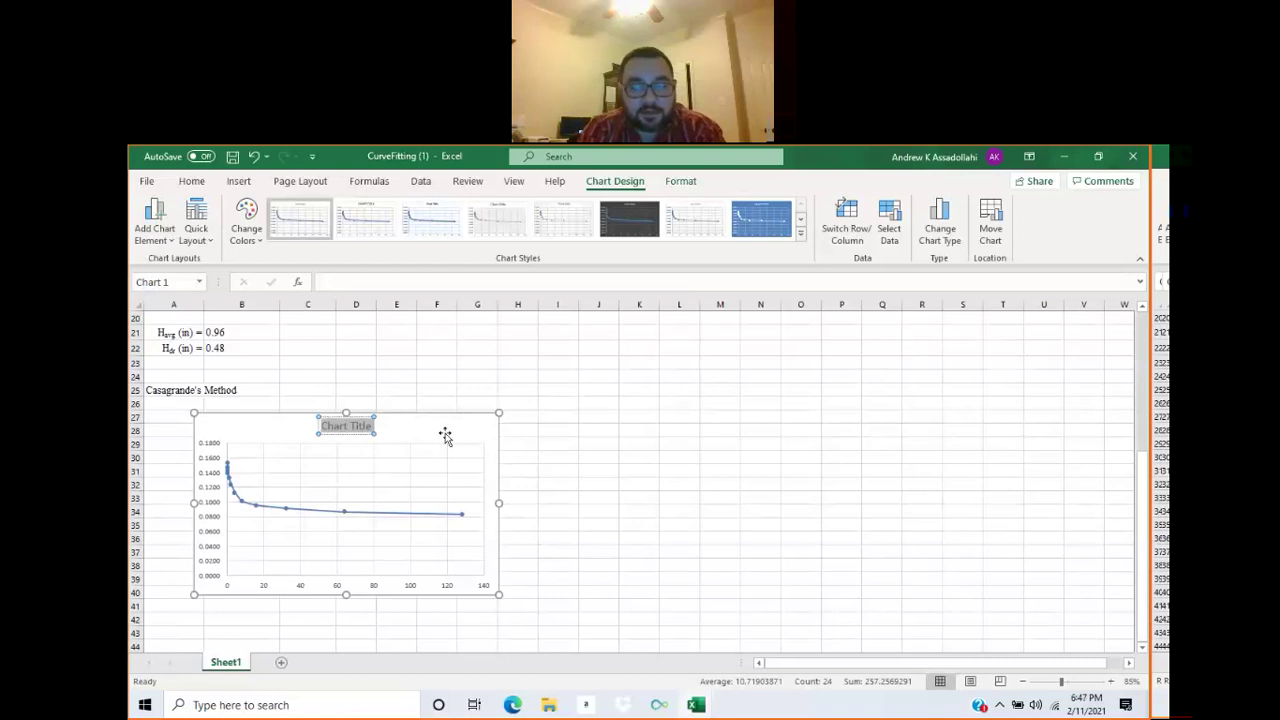
pyautogui.write('Casag')
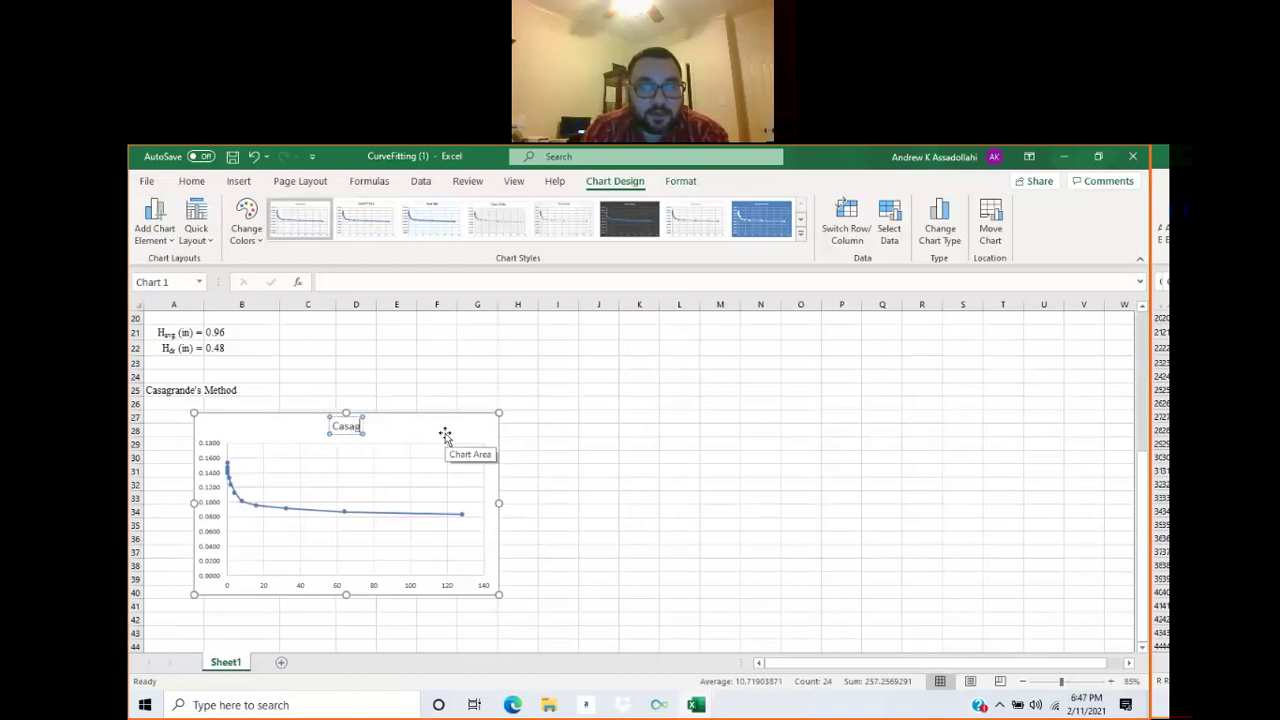
pyautogui.write('ran')
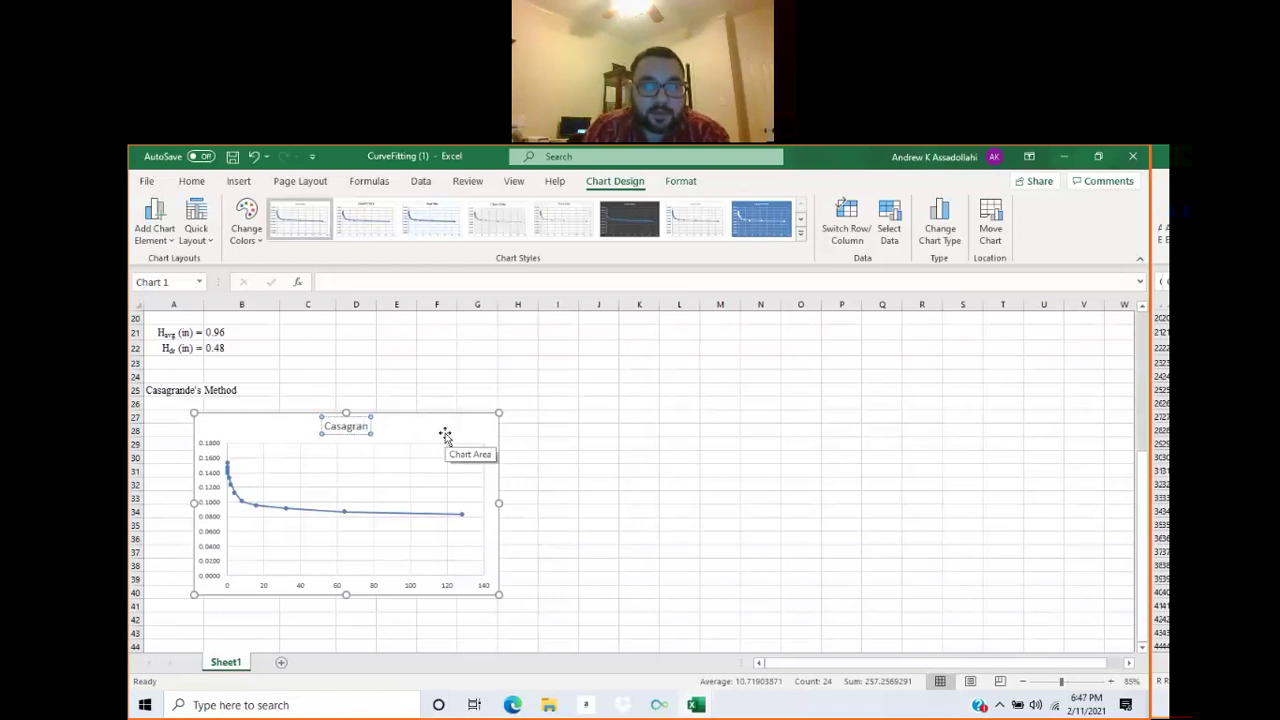
pyautogui.write("de's Mth")
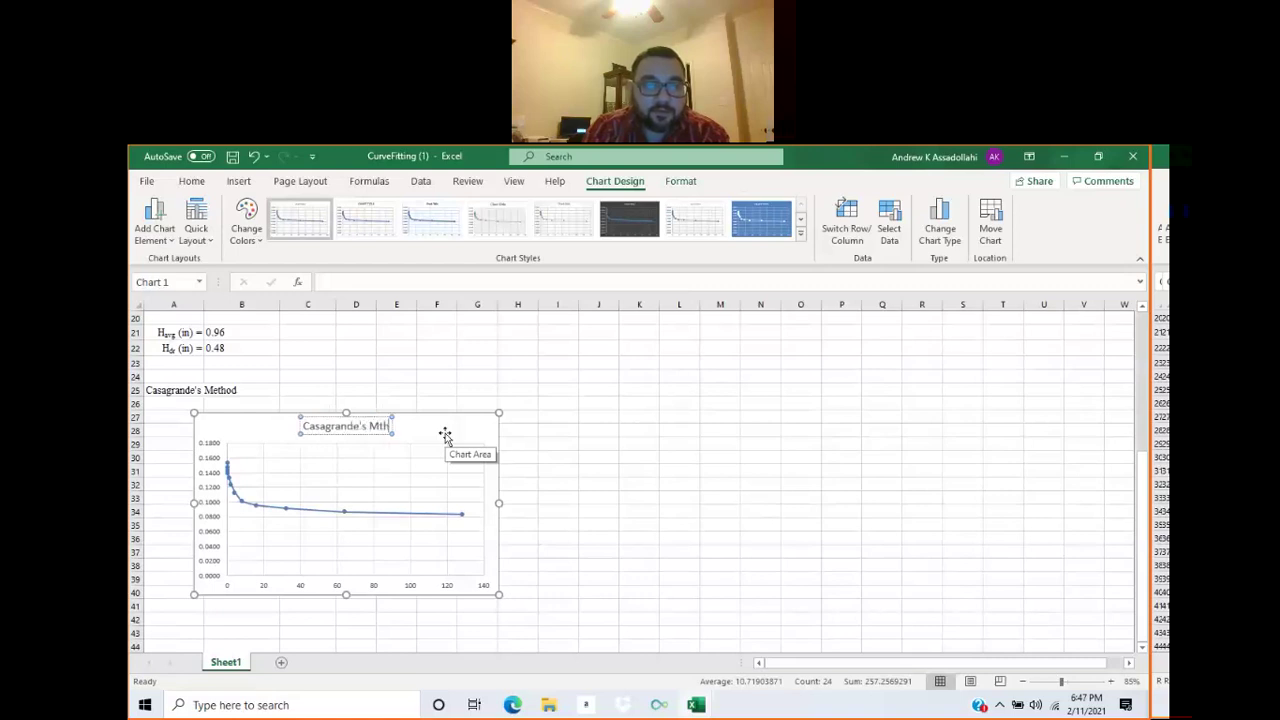
pyautogui.press('BackSpace')
pyautogui.press('BackSpace')
pyautogui.press('BackSpace')
pyautogui.write('et')
pyautogui.write('th')
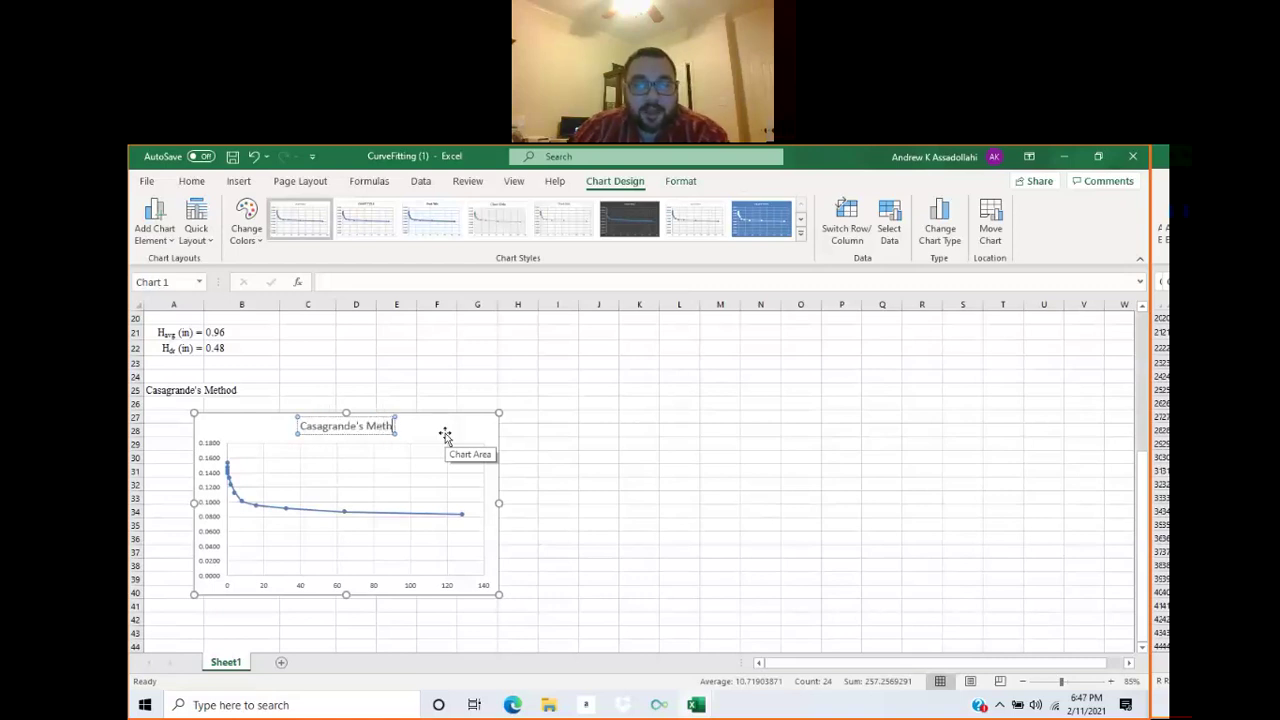
pyautogui.write('od')
pyautogui.click(445, 436)
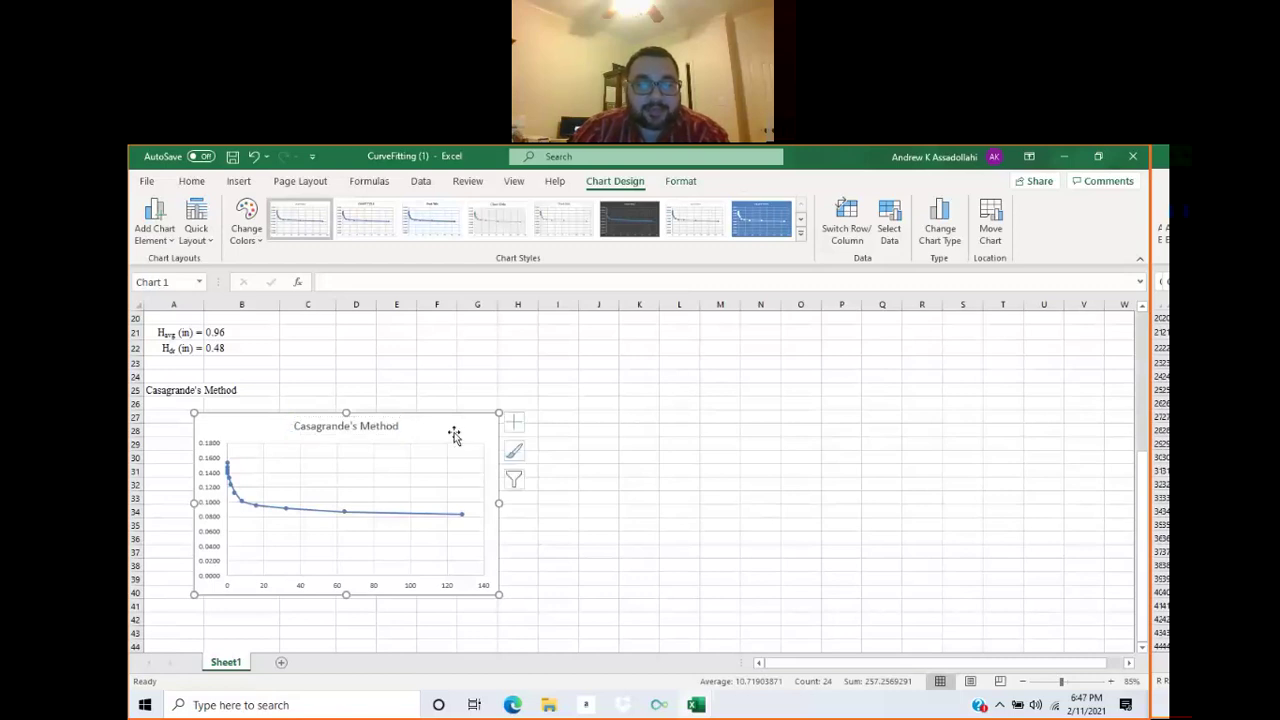
# Add axis titles to the chart and name the horizontal axis "time (min)".
pyautogui.click(519, 425)
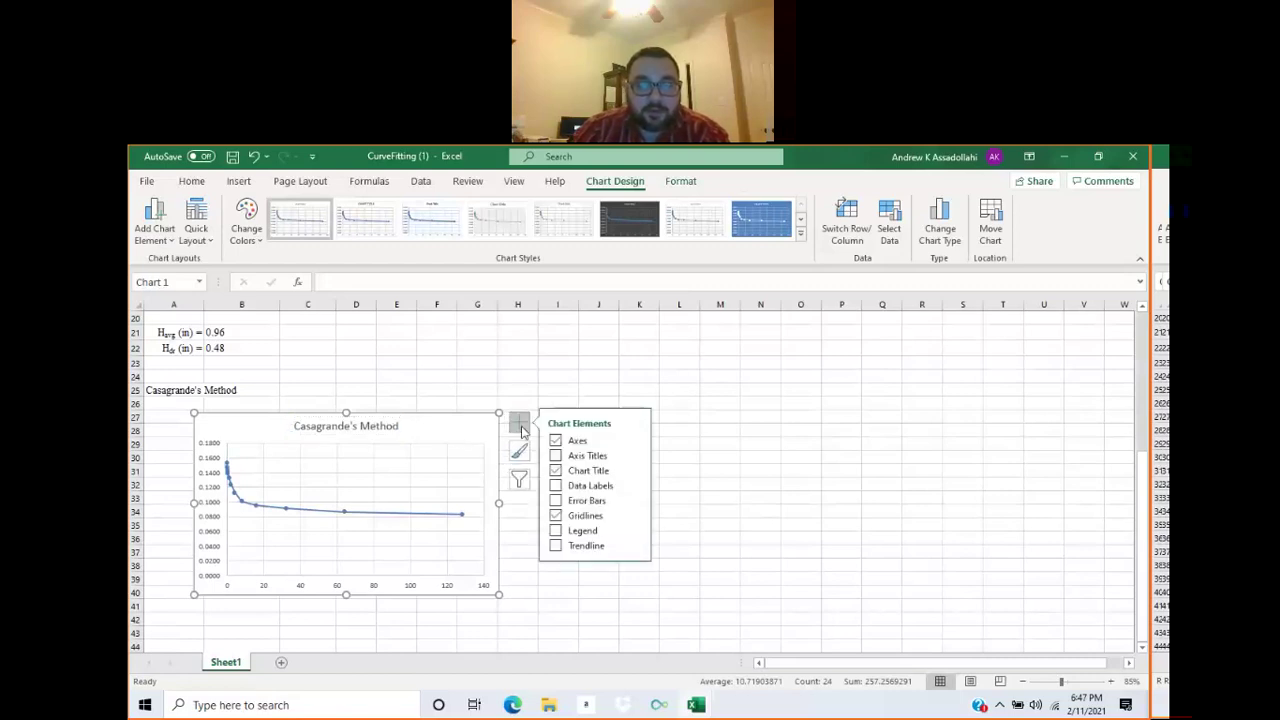
pyautogui.click(556, 457)
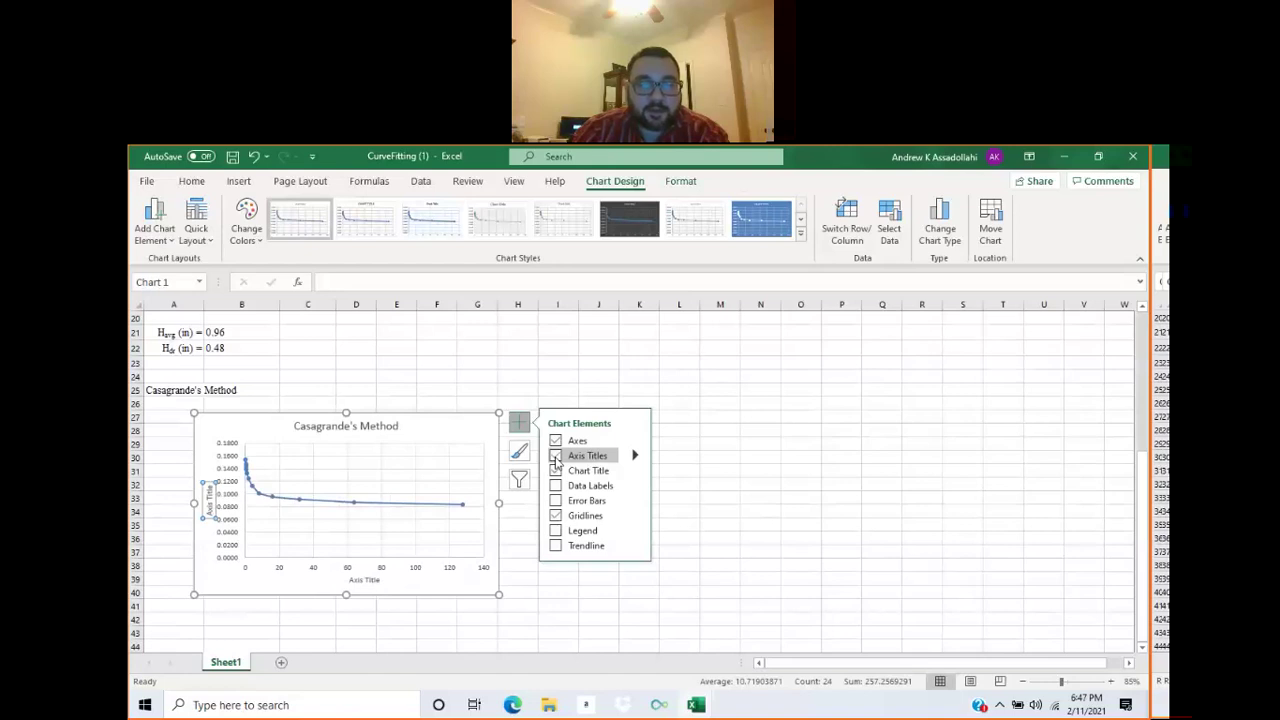
pyautogui.click(368, 580)
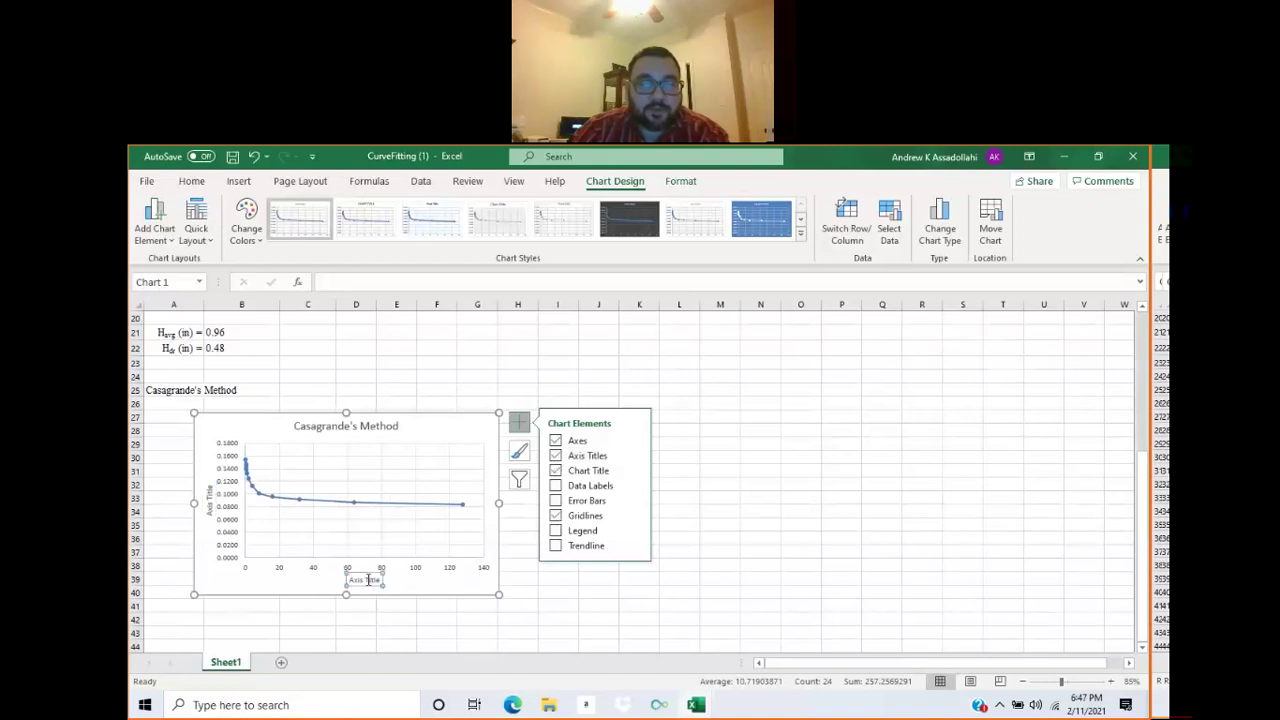
pyautogui.moveTo(351, 580); pyautogui.dragTo(382, 580)
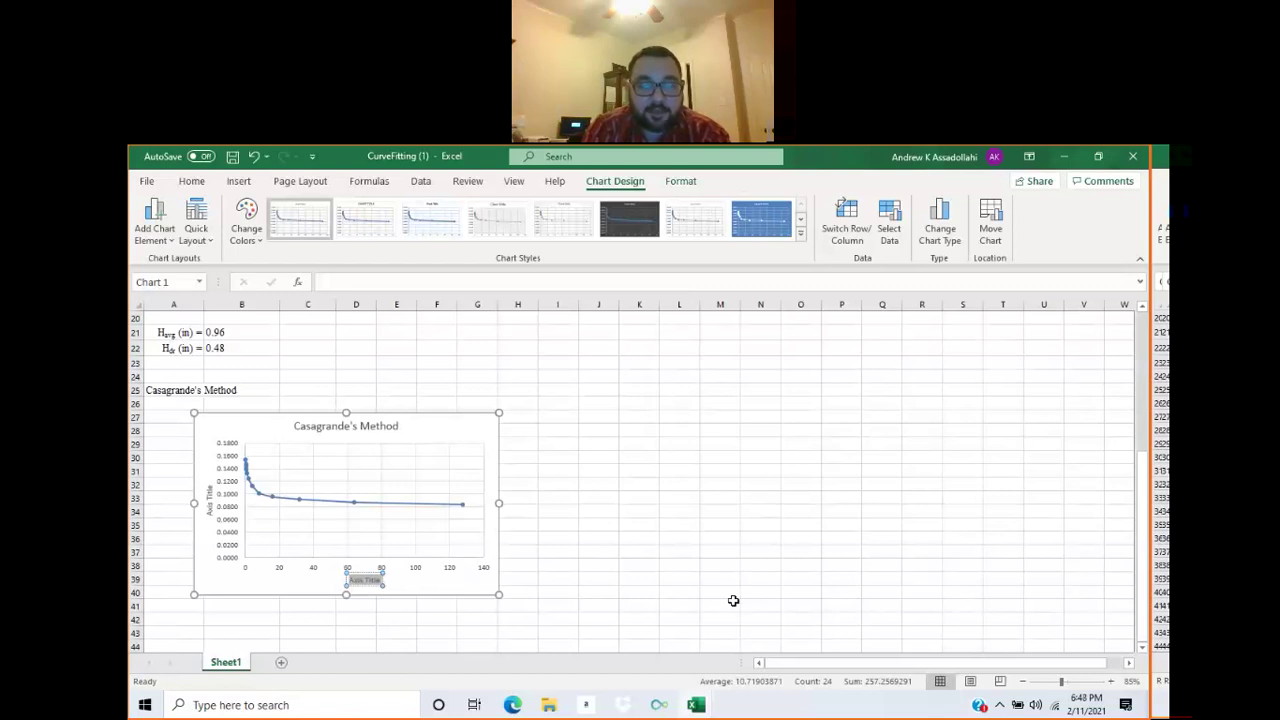
pyautogui.press('BackSpace')
pyautogui.write('time')
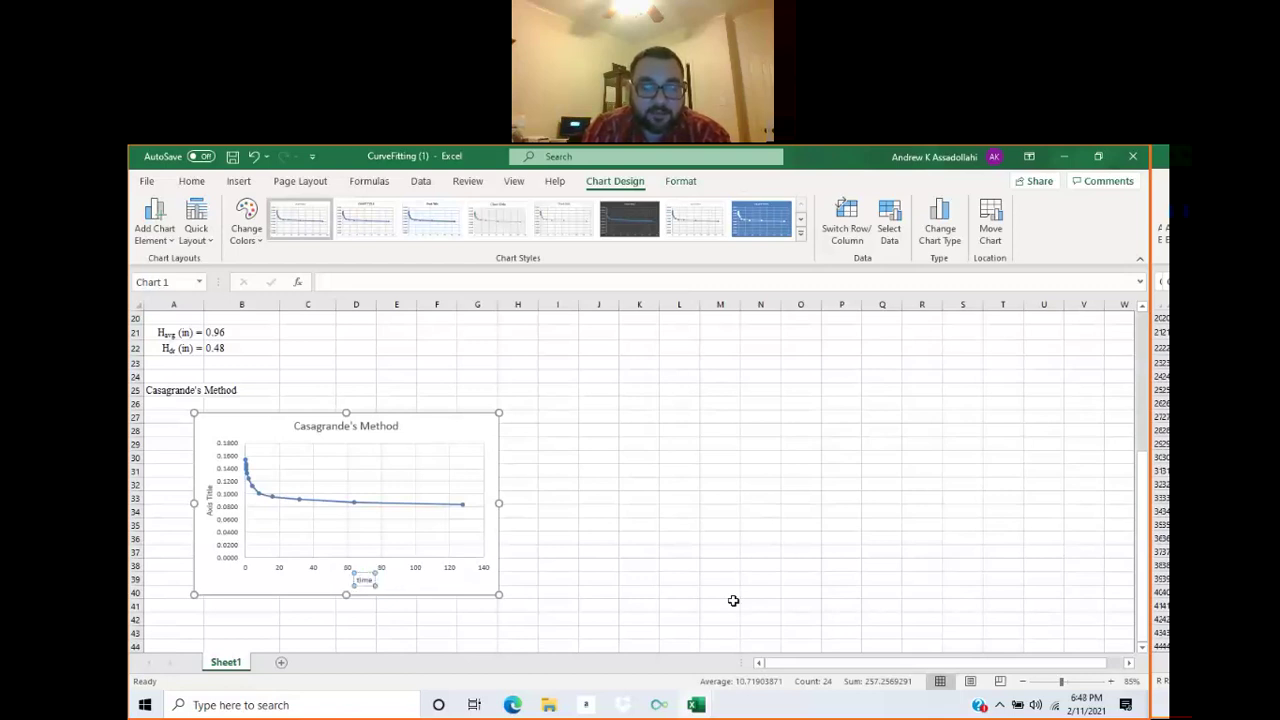
pyautogui.write(' (')
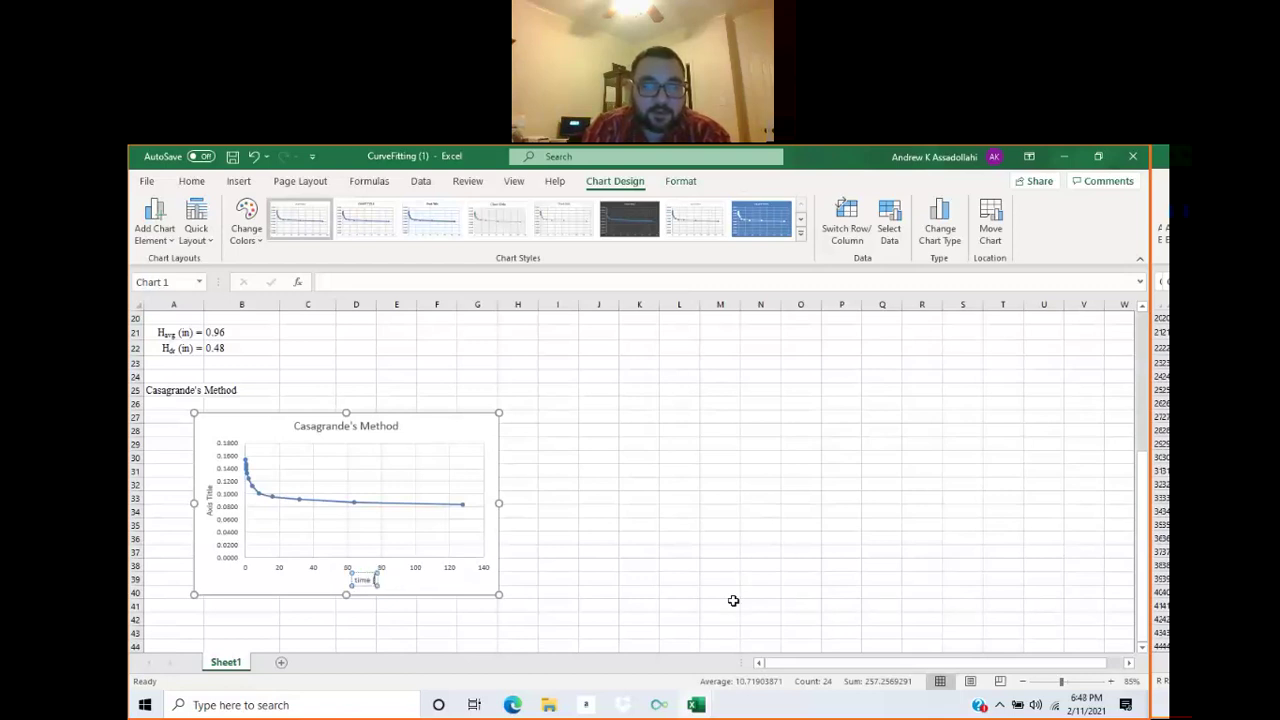
pyautogui.write('min) on')
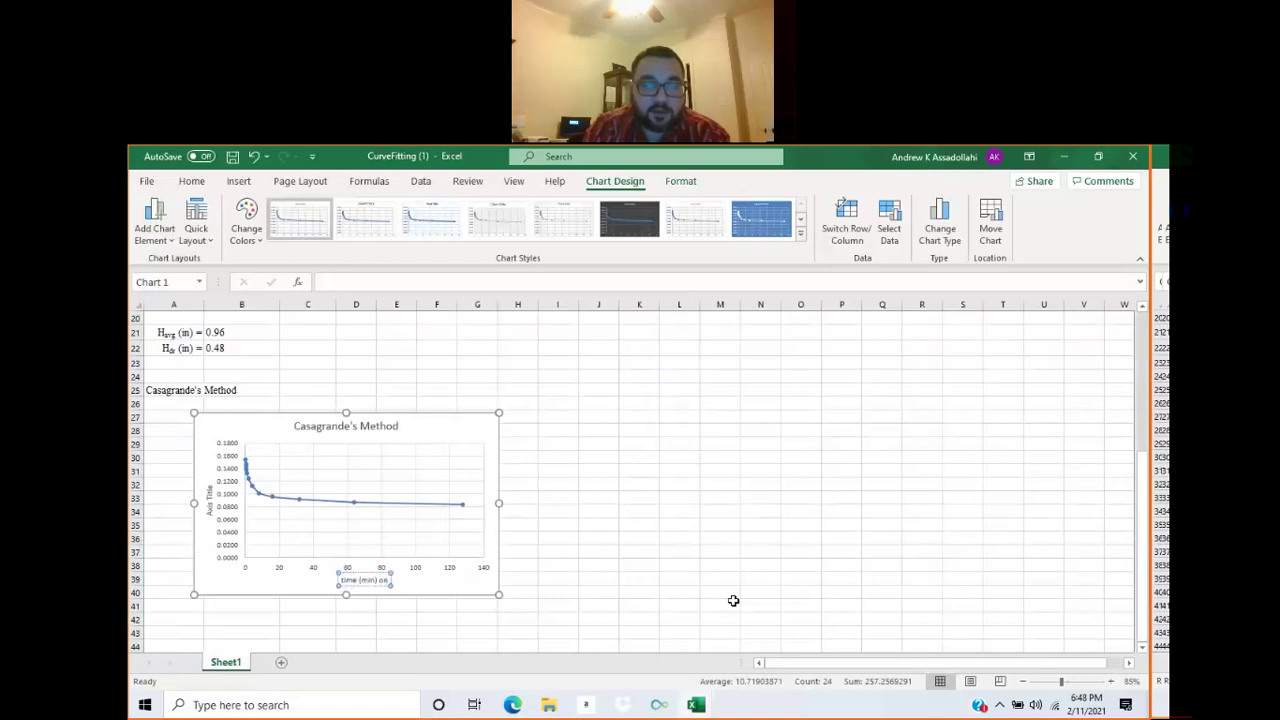
pyautogui.write(' a log')
pyautogui.press('BackSpace')
pyautogui.press('BackSpace')
pyautogui.press('BackSpace')
pyautogui.press('BackSpace')
pyautogui.press('BackSpace')
pyautogui.press('BackSpace')
pyautogui.press('BackSpace')
pyautogui.press('BackSpace')
pyautogui.press('BackSpace')
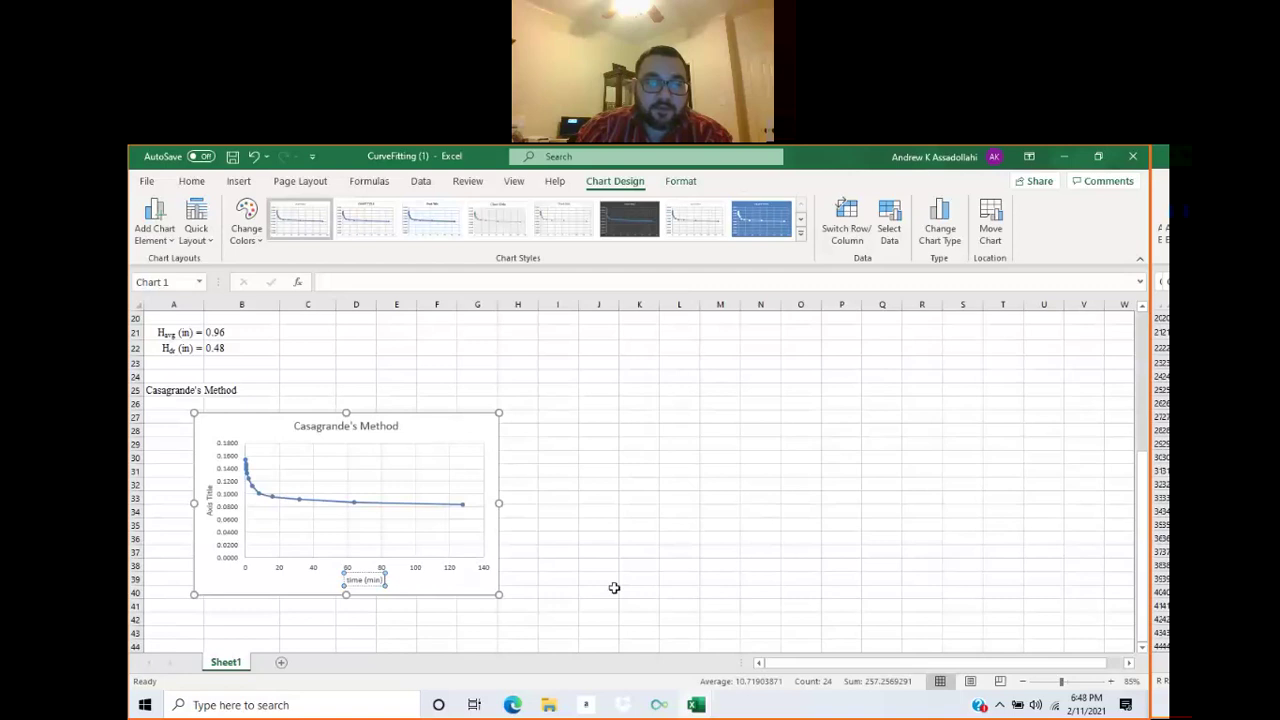
# Name the chart's vertical axis "R (in)".
pyautogui.click(206, 499)
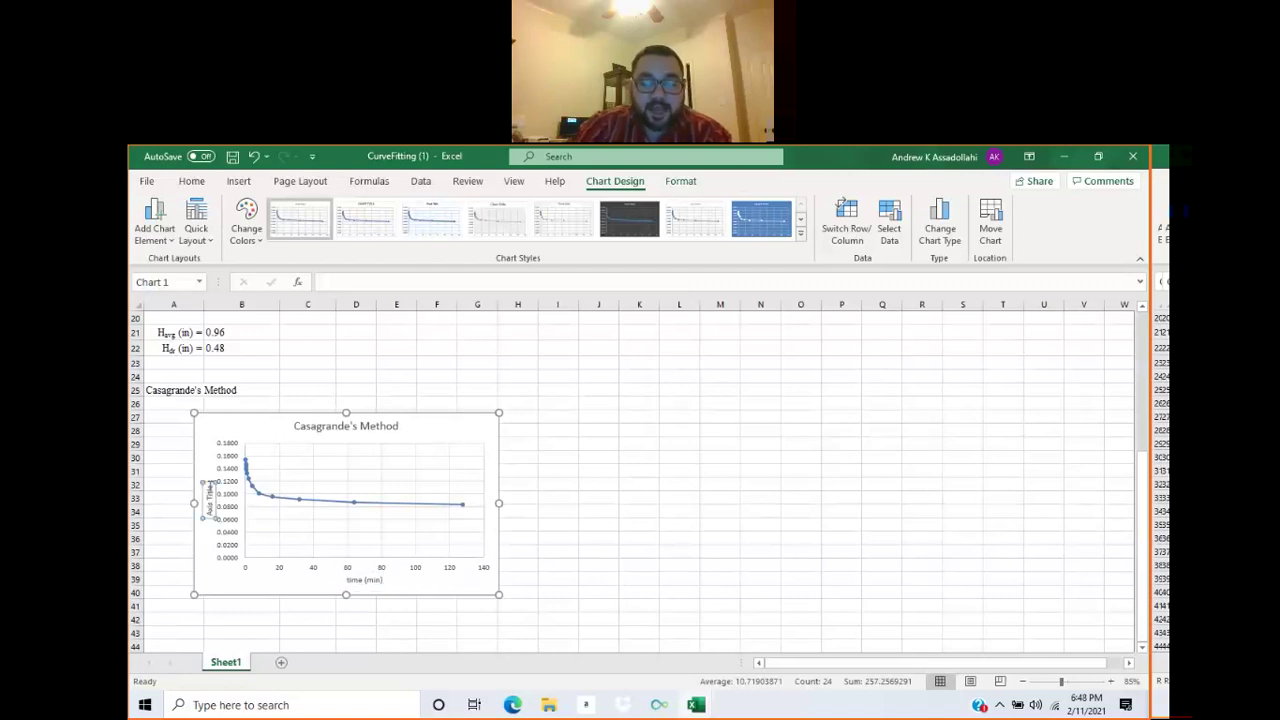
pyautogui.write('R')
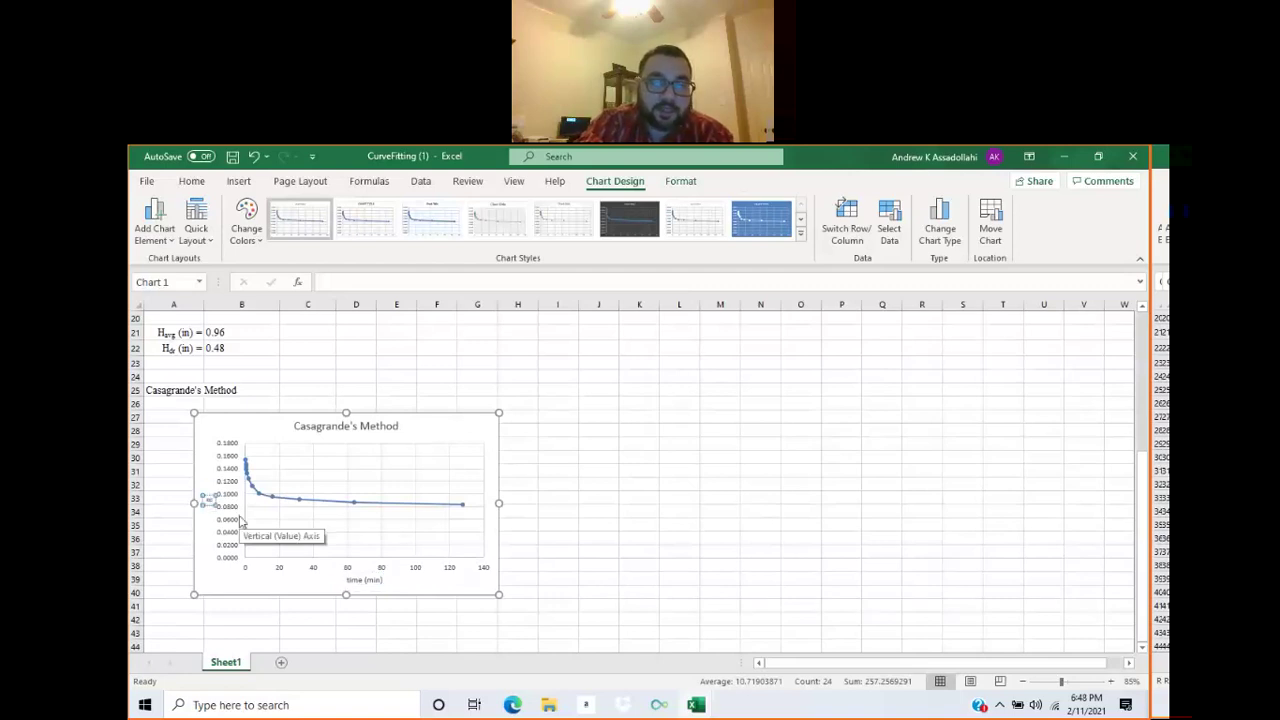
pyautogui.write(' (in')
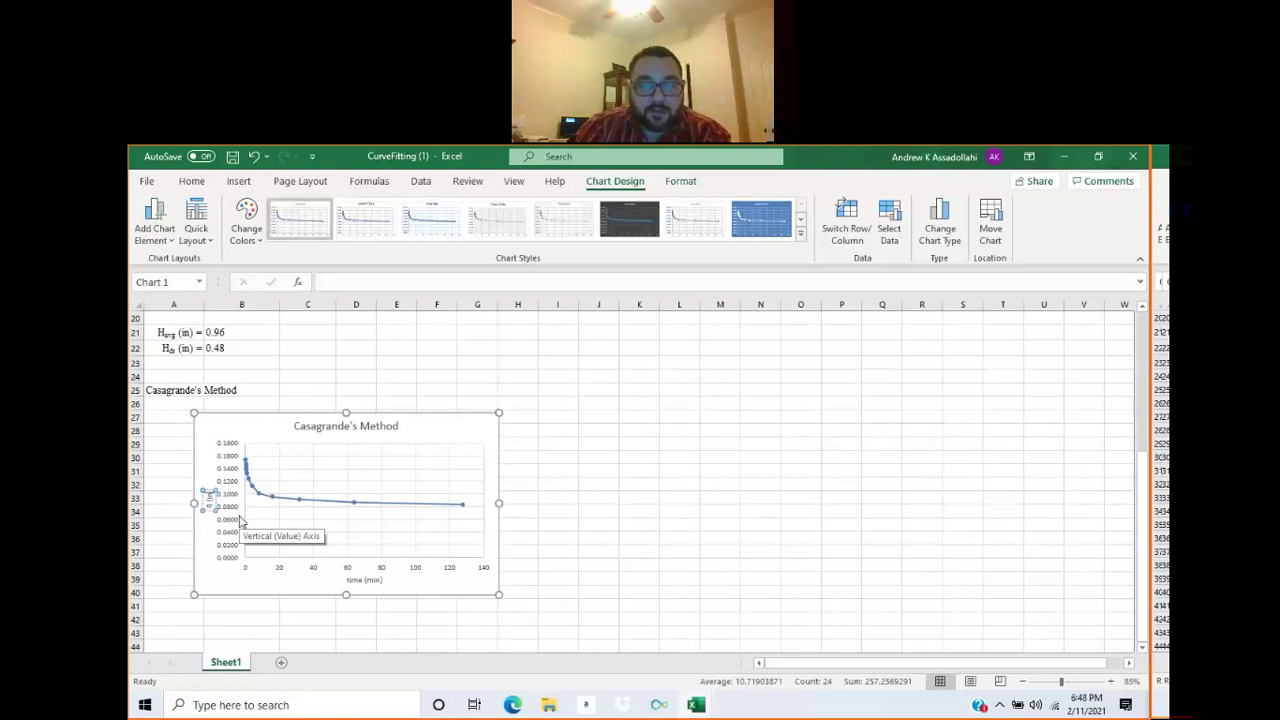
pyautogui.write(')')
pyautogui.click(492, 587)
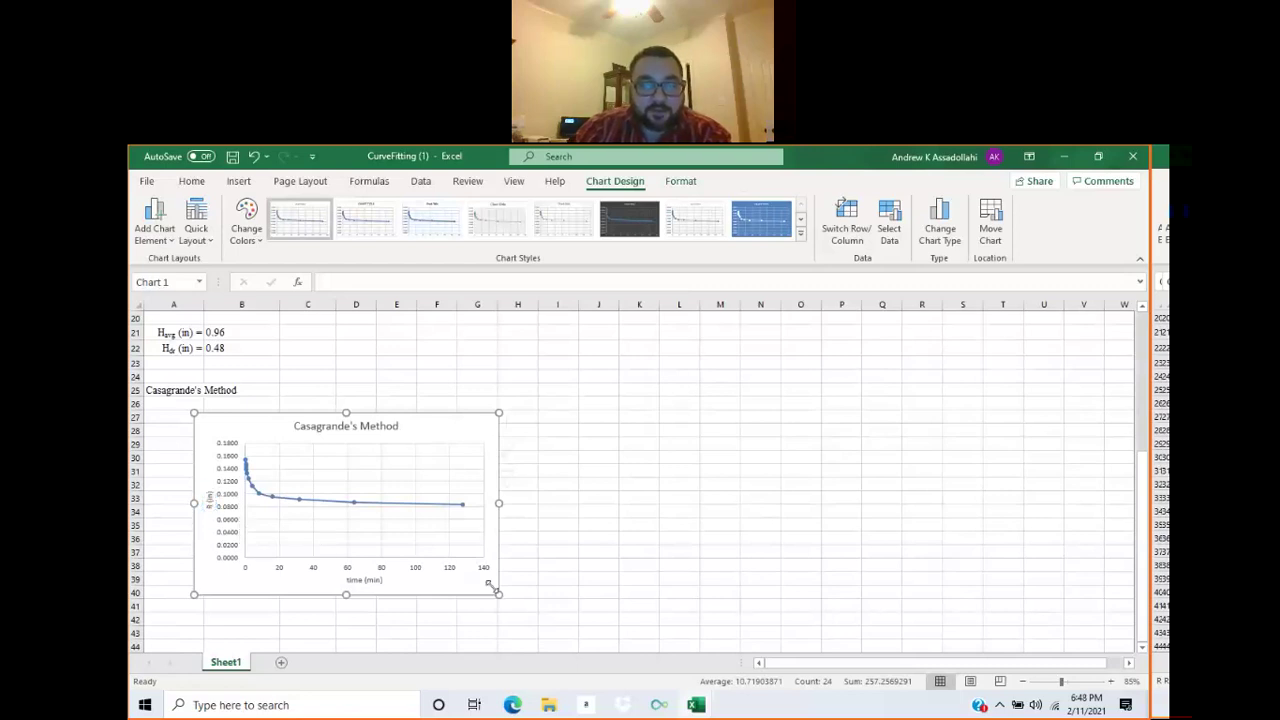
# Enlarge the chart and position it just below the Casagrande's Method heading, covering about rows 26 to 44 and columns A to J.
pyautogui.moveTo(492, 588); pyautogui.dragTo(617, 628)
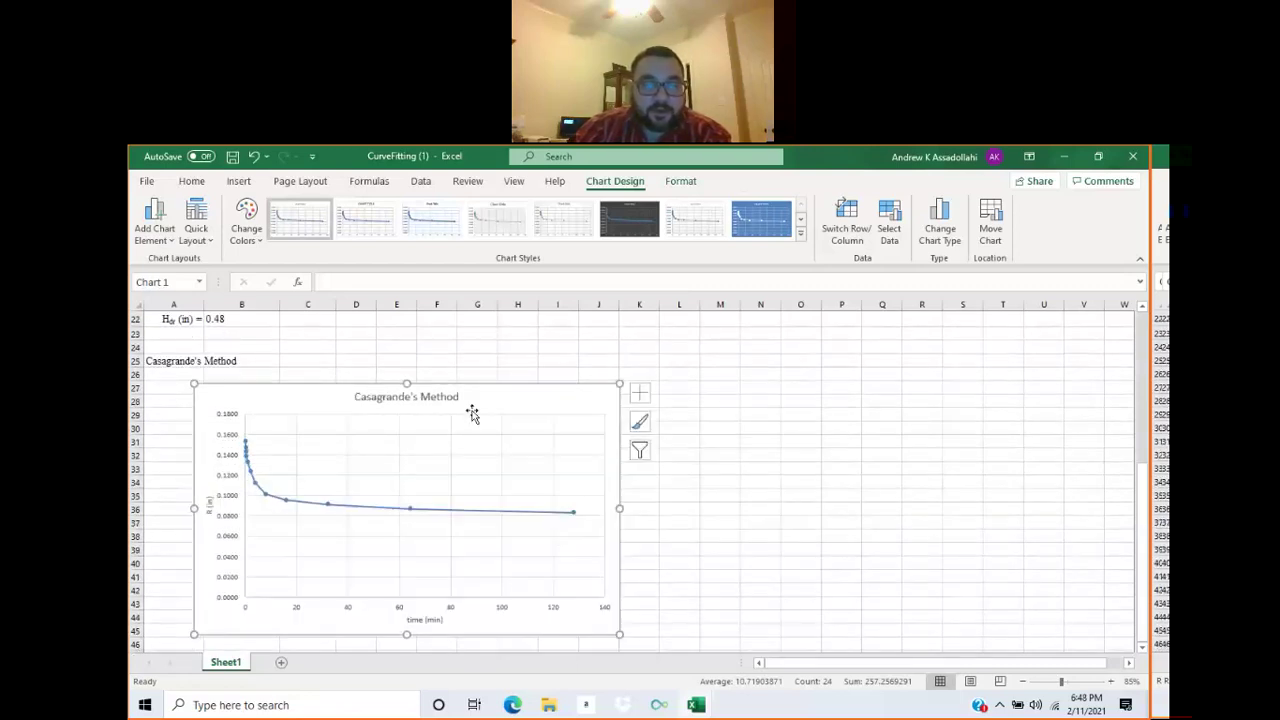
pyautogui.moveTo(471, 409); pyautogui.dragTo(454, 382)
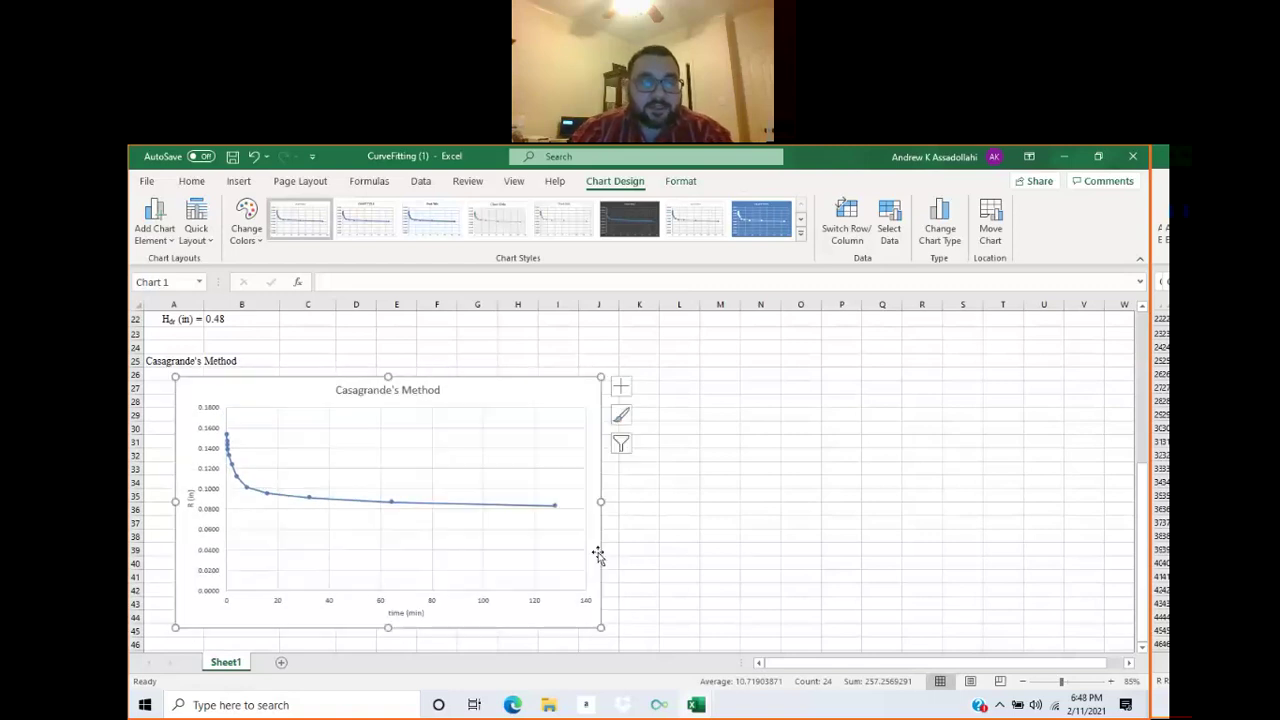
pyautogui.scroll(-1, 597, 555)
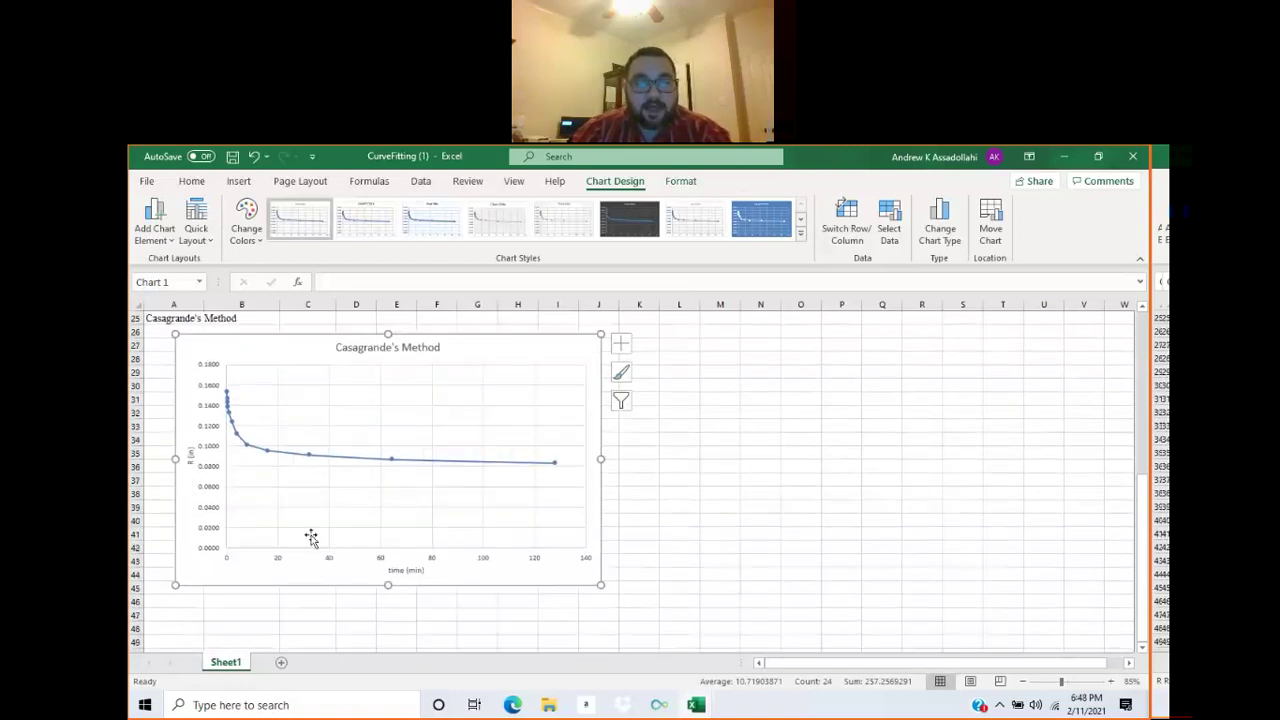
# Set the minimum bound of the chart's vertical axis to 0.08.
pyautogui.click(208, 470)
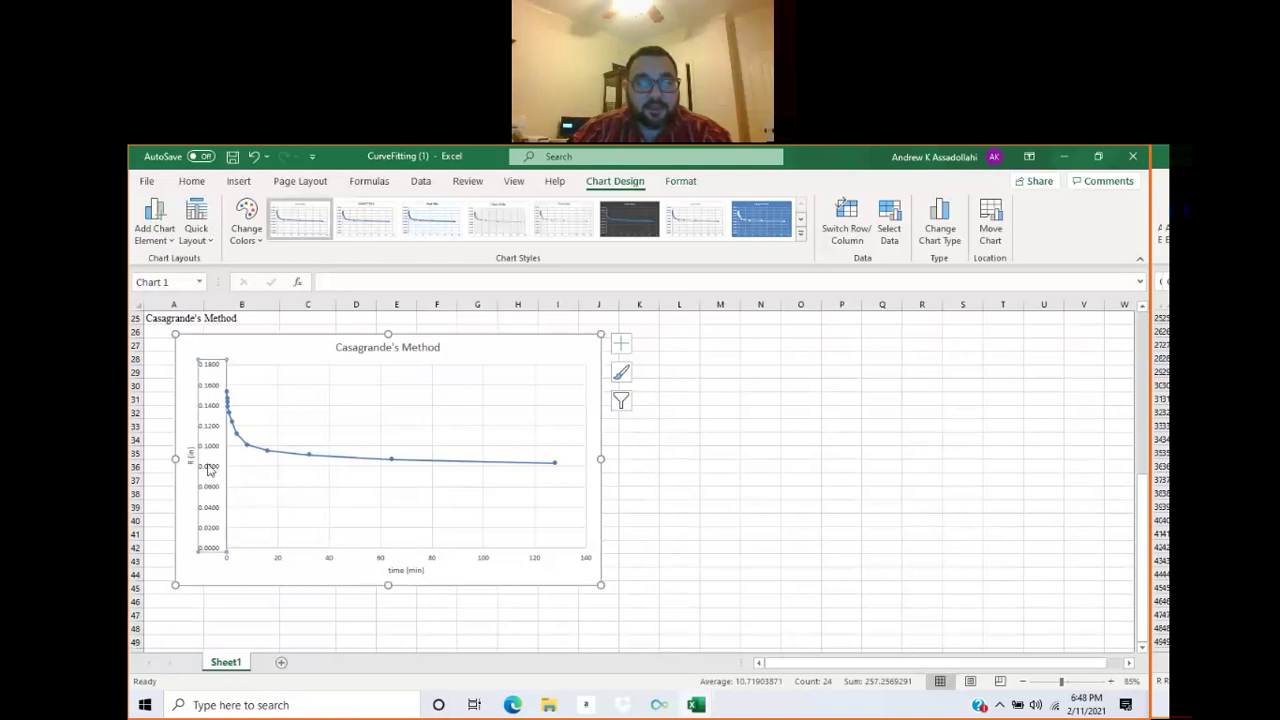
pyautogui.rightClick(208, 470)
pyautogui.click(258, 651)
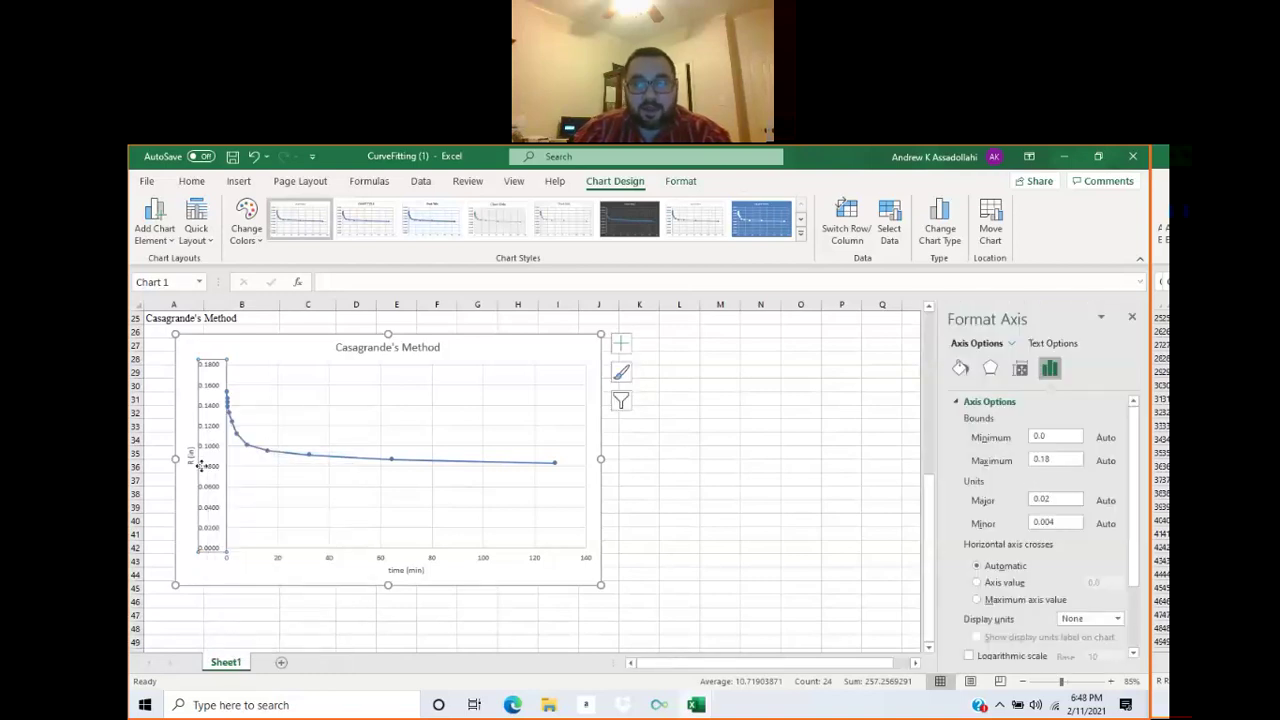
pyautogui.moveTo(1044, 432); pyautogui.dragTo(1026, 442)
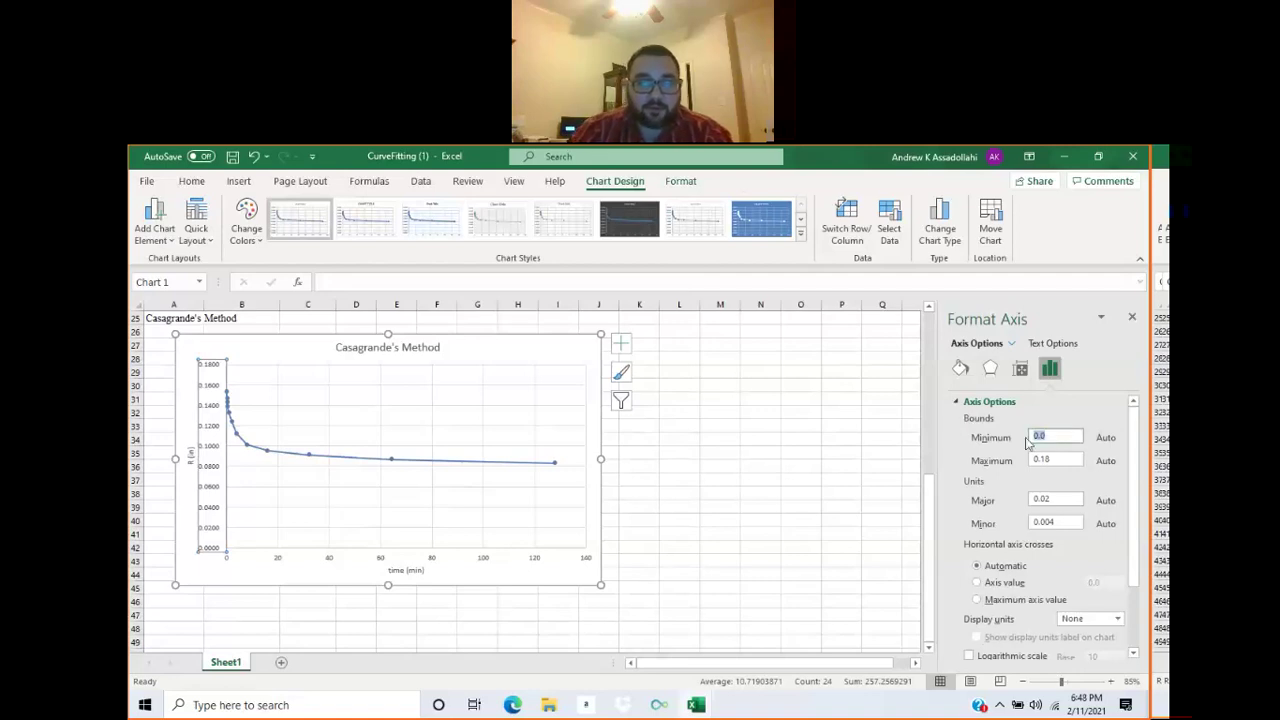
pyautogui.write('0.08')
pyautogui.press('Return')
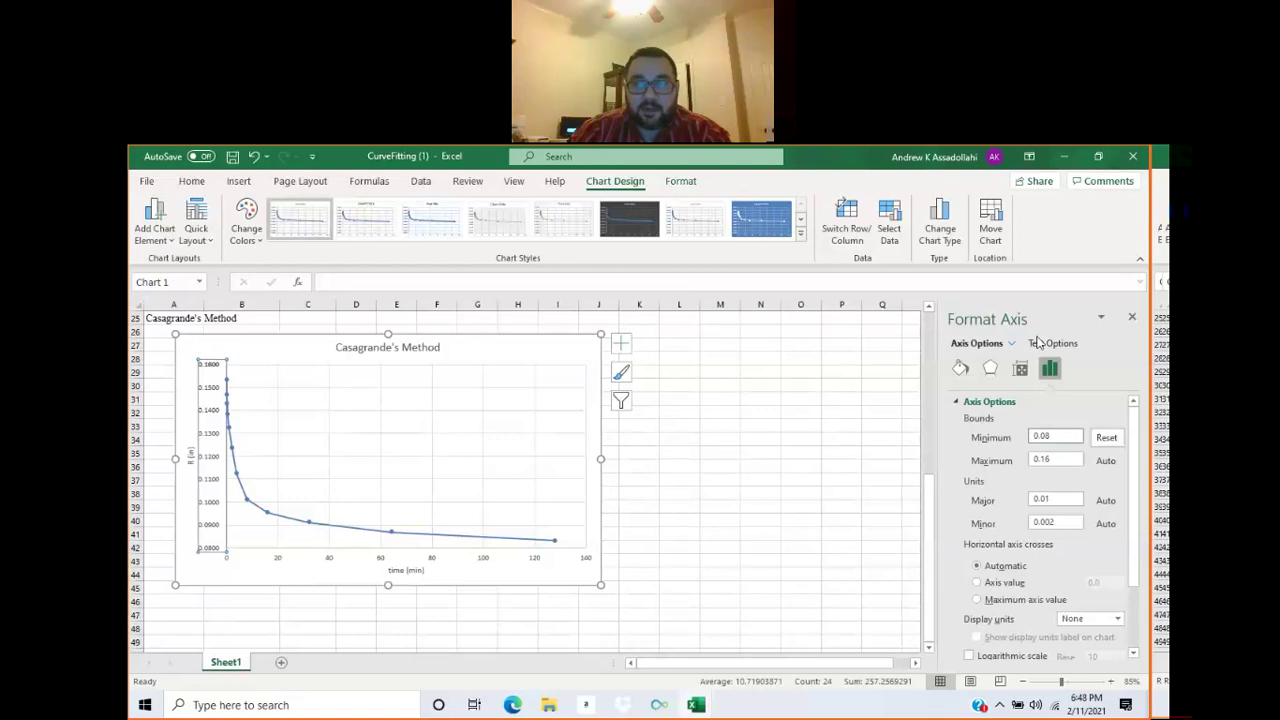
pyautogui.click(1133, 317)
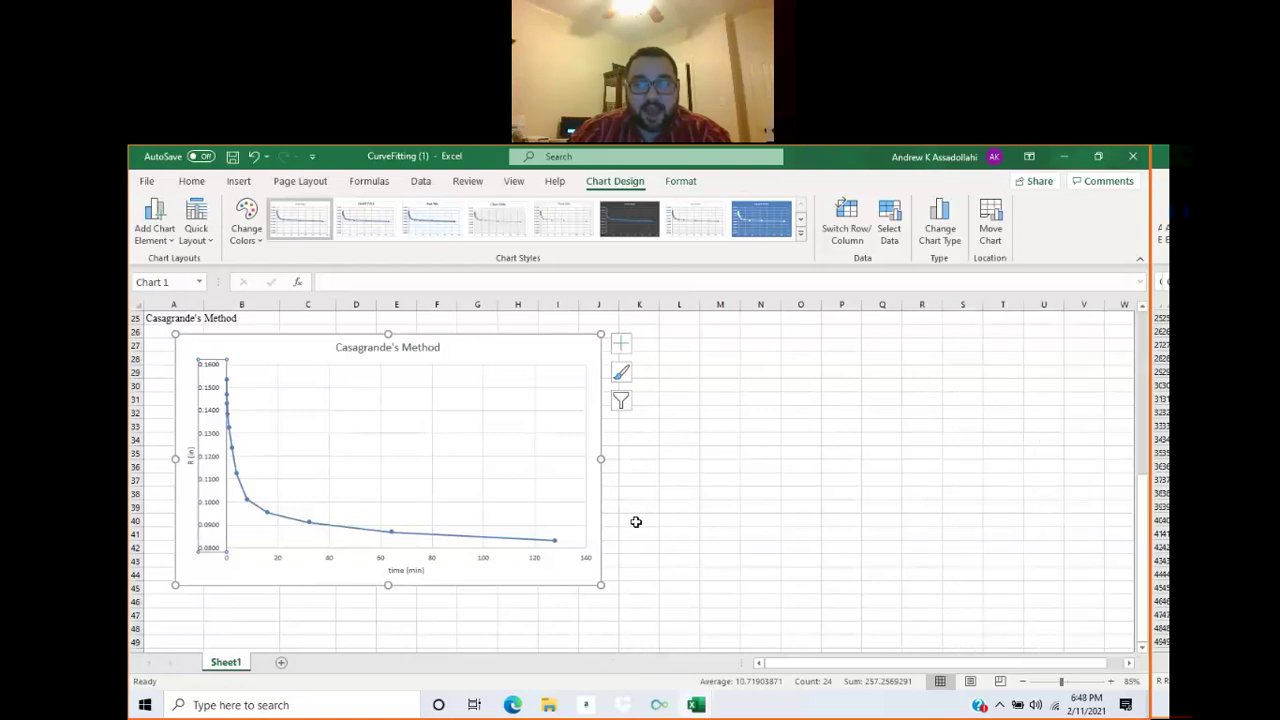
# Switch the chart's horizontal time axis to a logarithmic scale with base 10.
pyautogui.click(531, 562)
pyautogui.rightClick(531, 566)
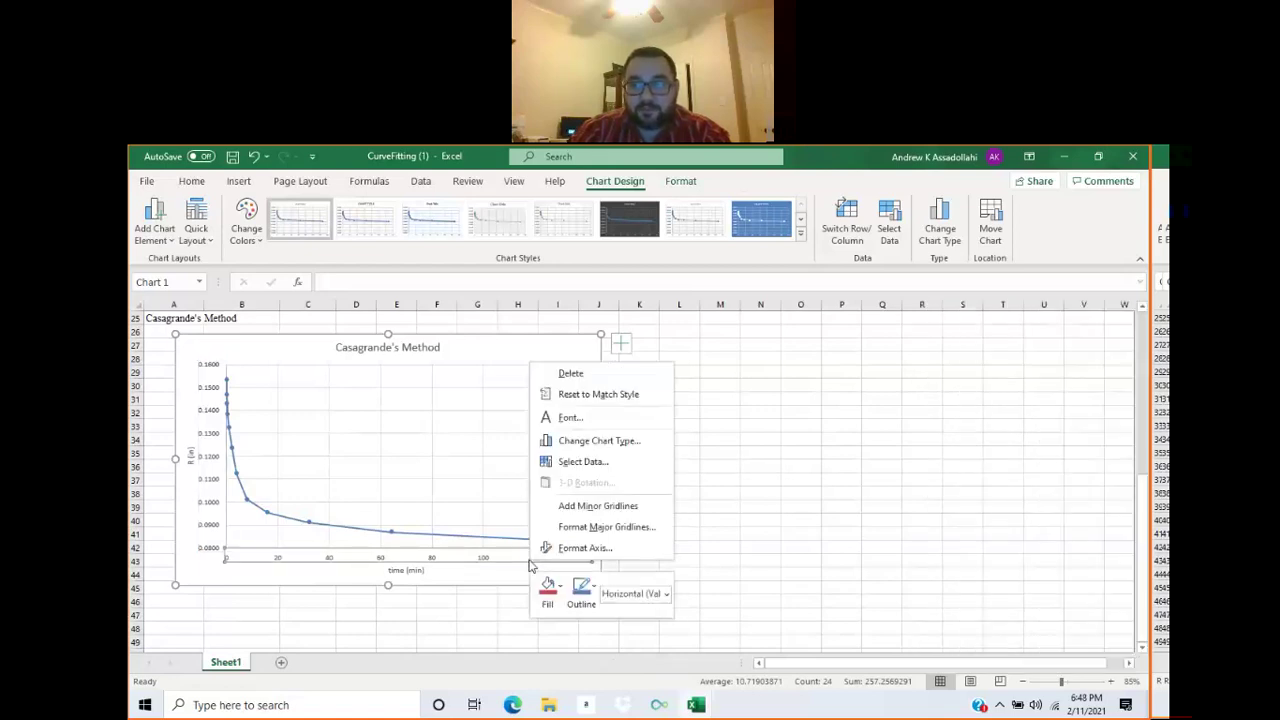
pyautogui.click(568, 548)
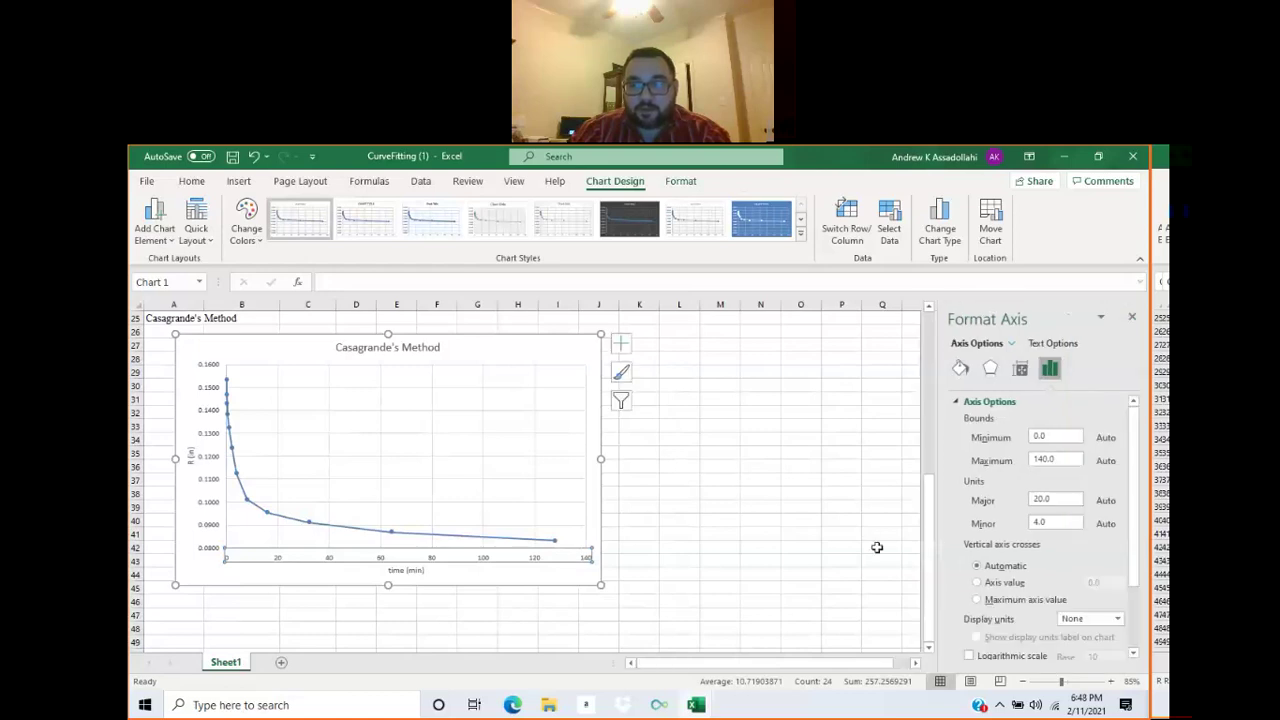
pyautogui.scroll(-1, 995, 540)
pyautogui.scroll(-1, 992, 550)
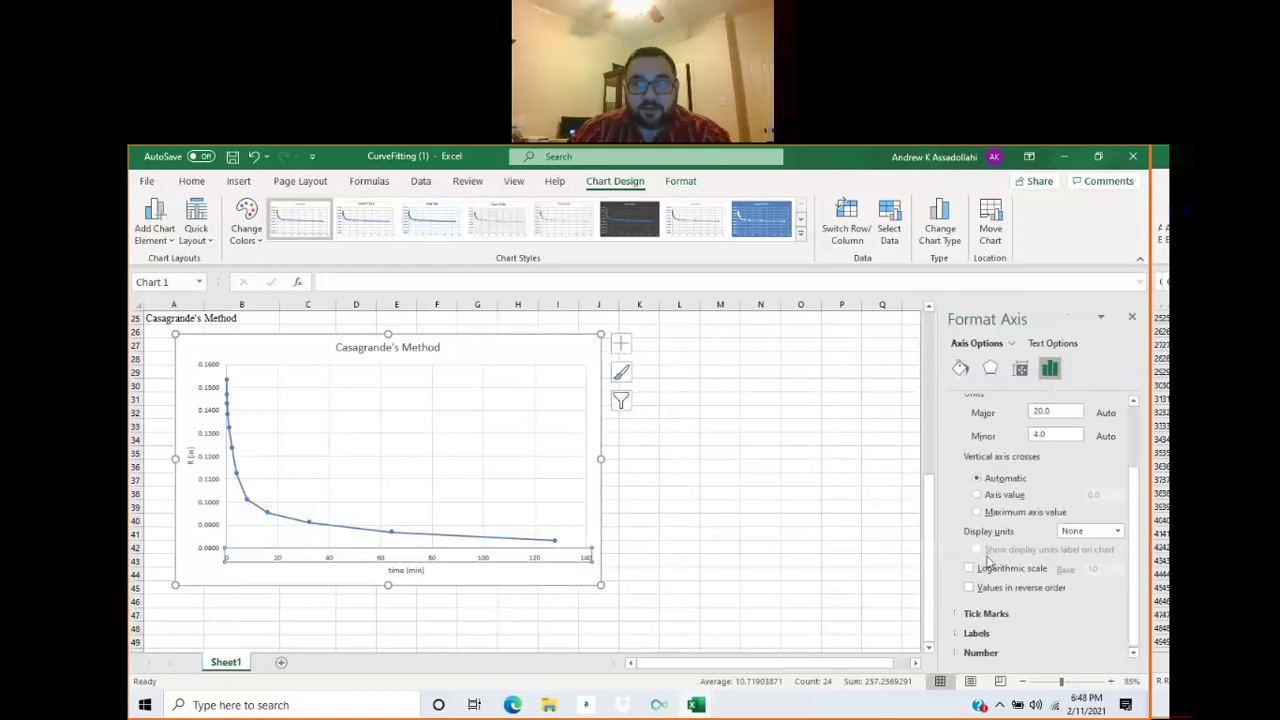
pyautogui.click(968, 568)
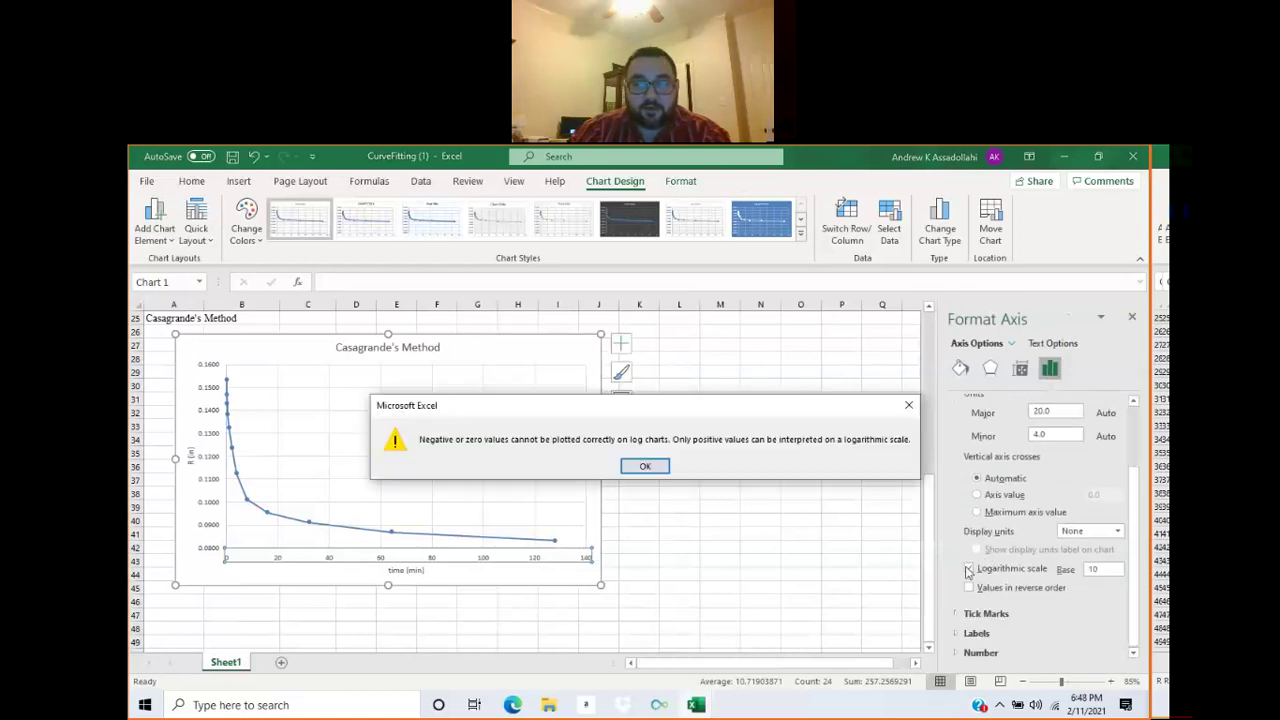
pyautogui.click(646, 467)
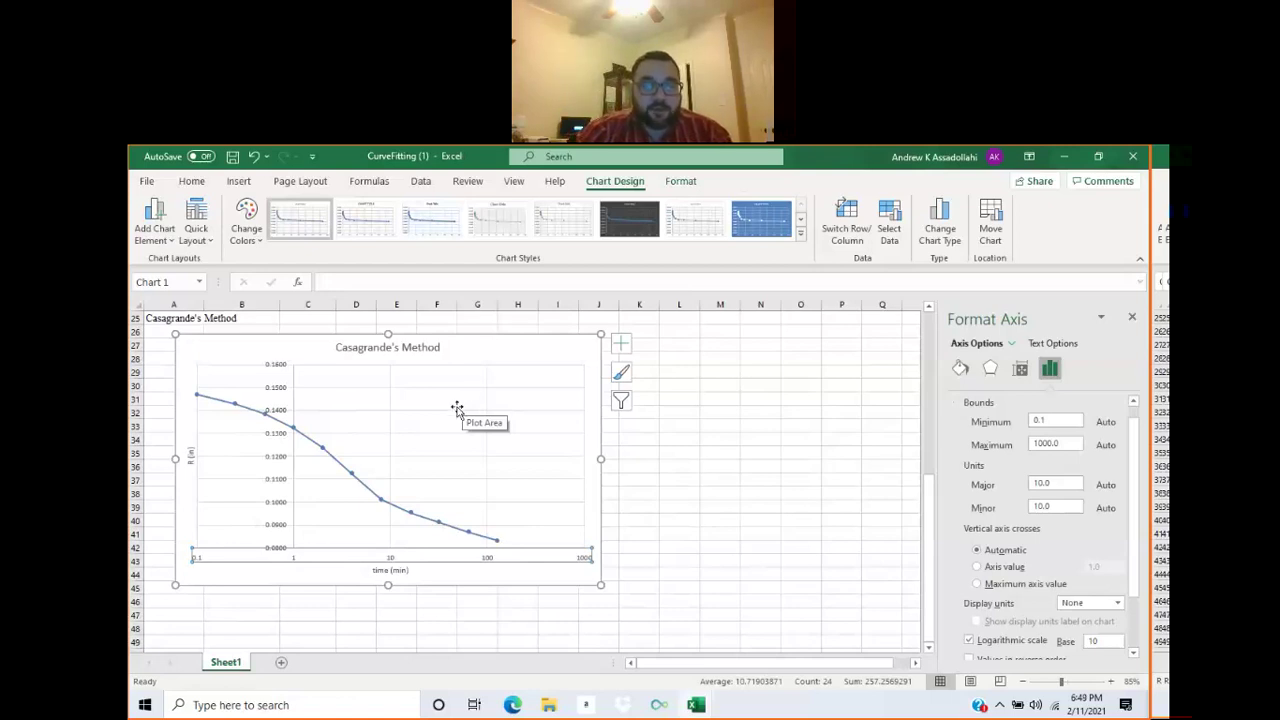
# Make the vertical axis cross the horizontal time axis at the axis value 0.1.
pyautogui.rightClick(293, 562)
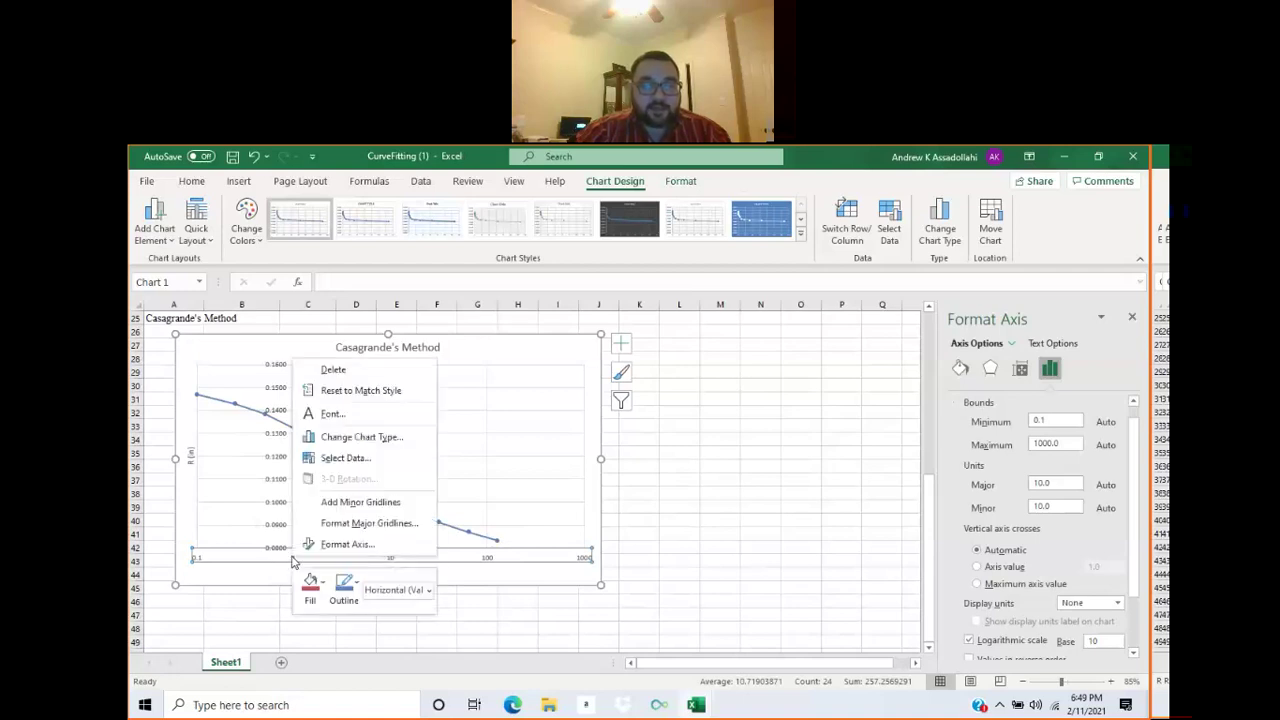
pyautogui.click(341, 545)
pyautogui.scroll(-2, 995, 488)
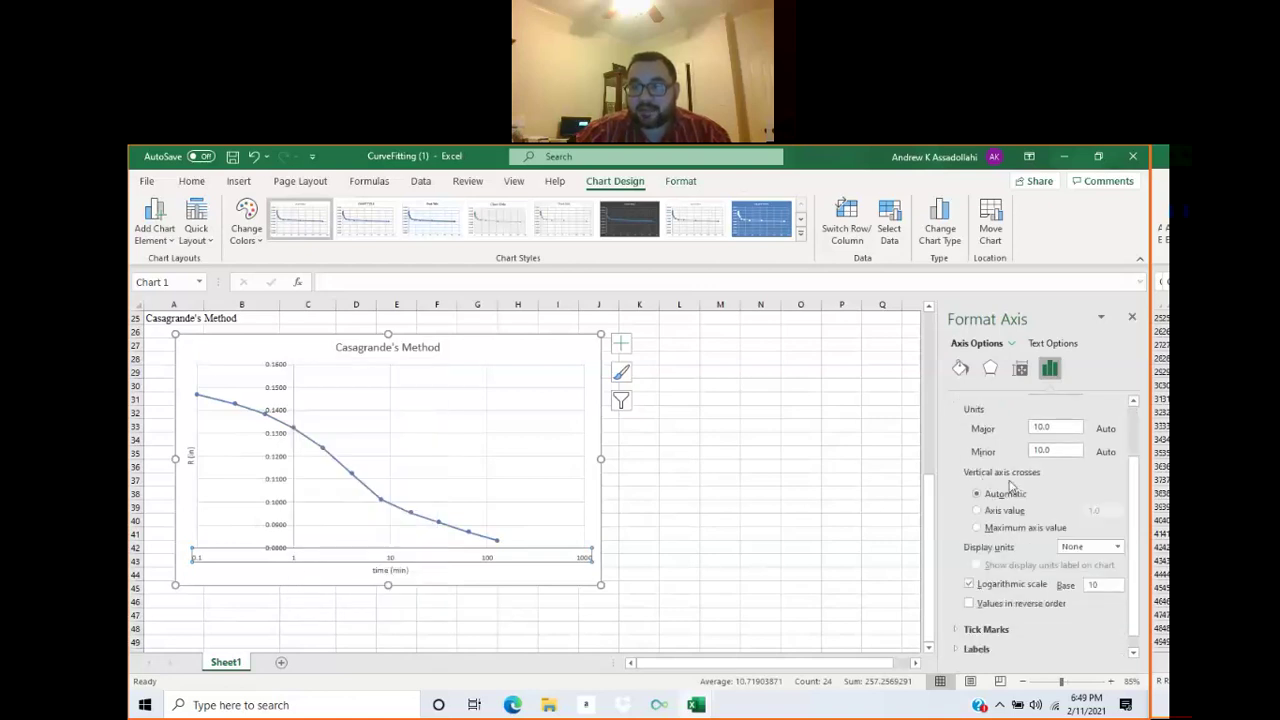
pyautogui.click(1040, 511)
pyautogui.click(1087, 511)
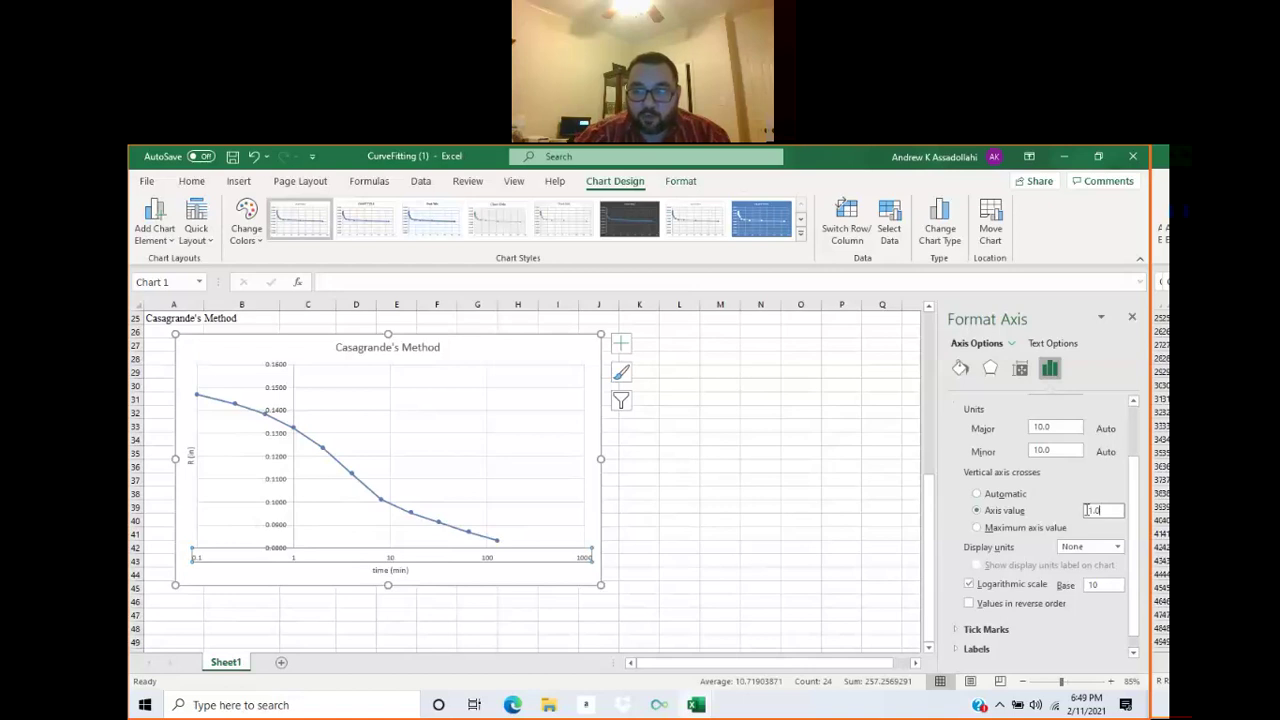
pyautogui.doubleClick(1087, 511)
pyautogui.write('0.1')
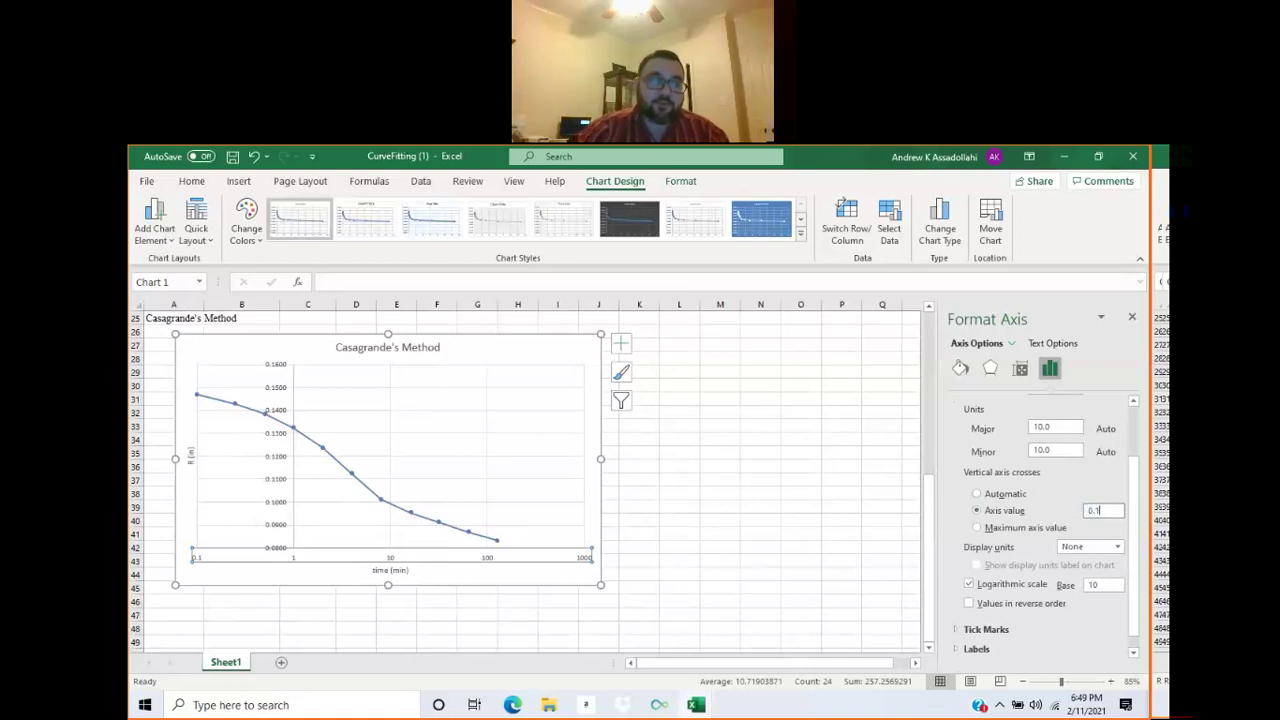
pyautogui.press('Return')
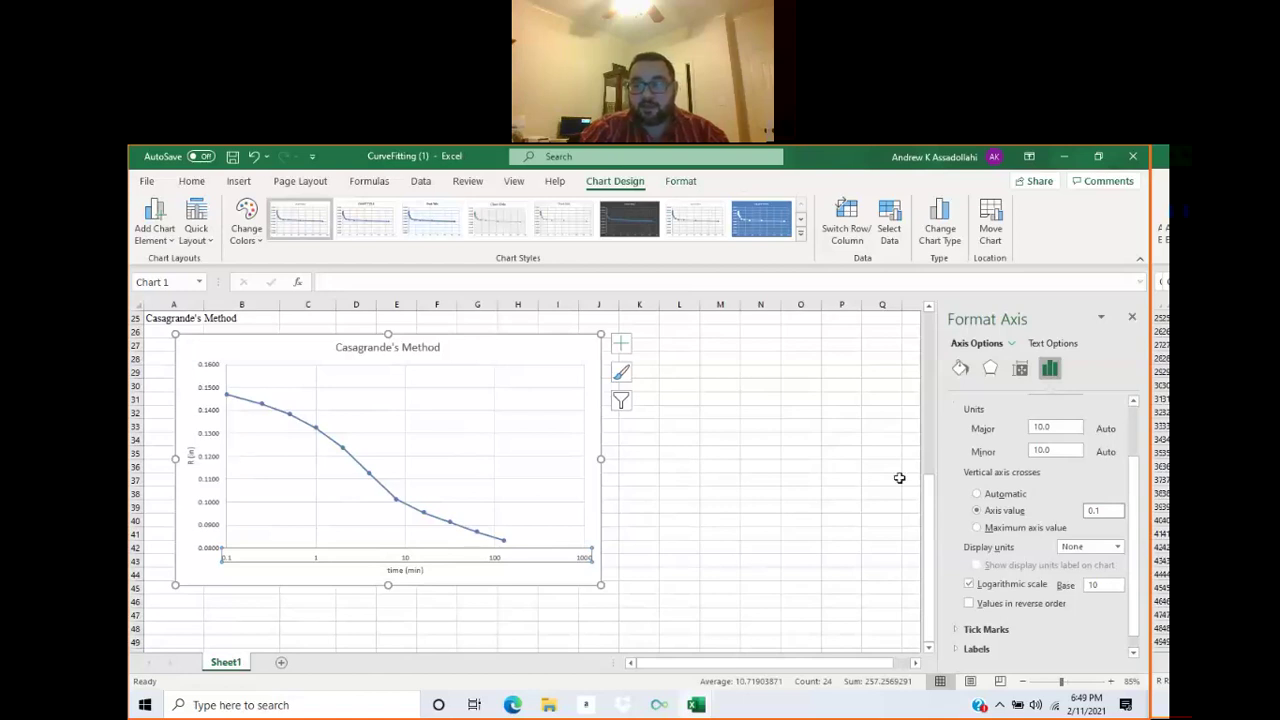
# Examine the available chart elements and the horizontal axis's scale, number, label and tick mark options.
pyautogui.scroll(-1, 1008, 516)
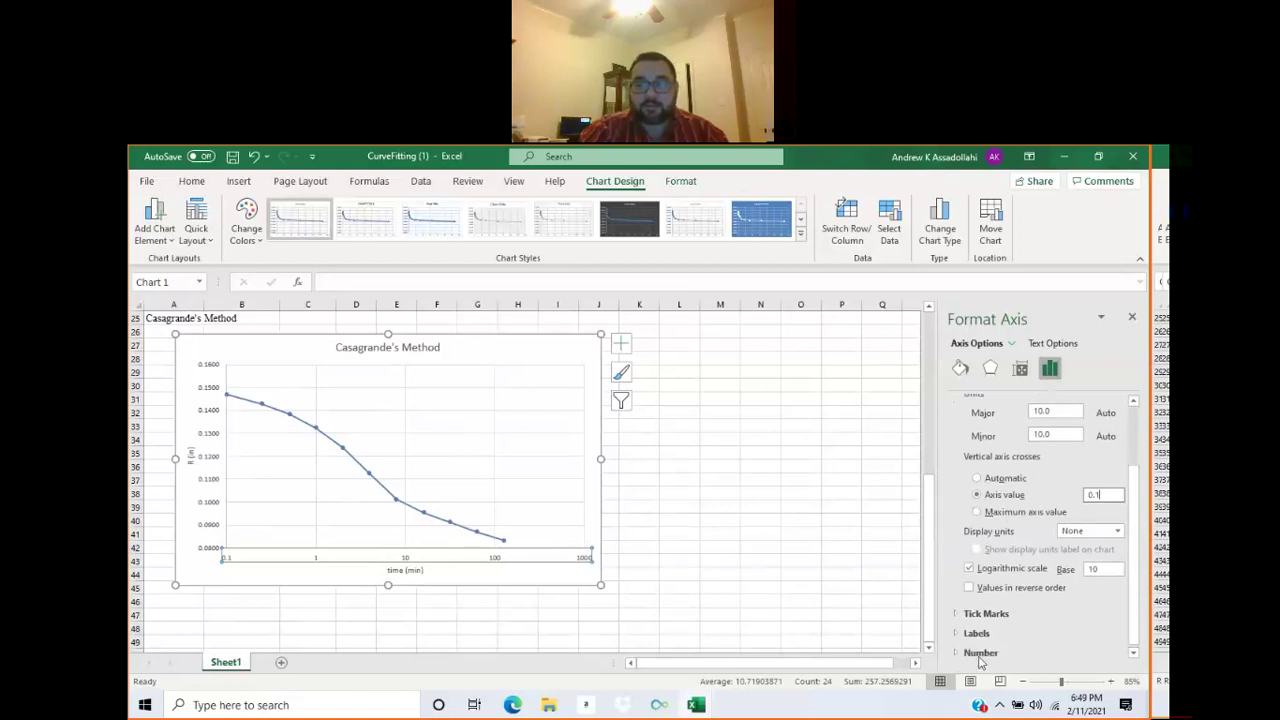
pyautogui.click(622, 344)
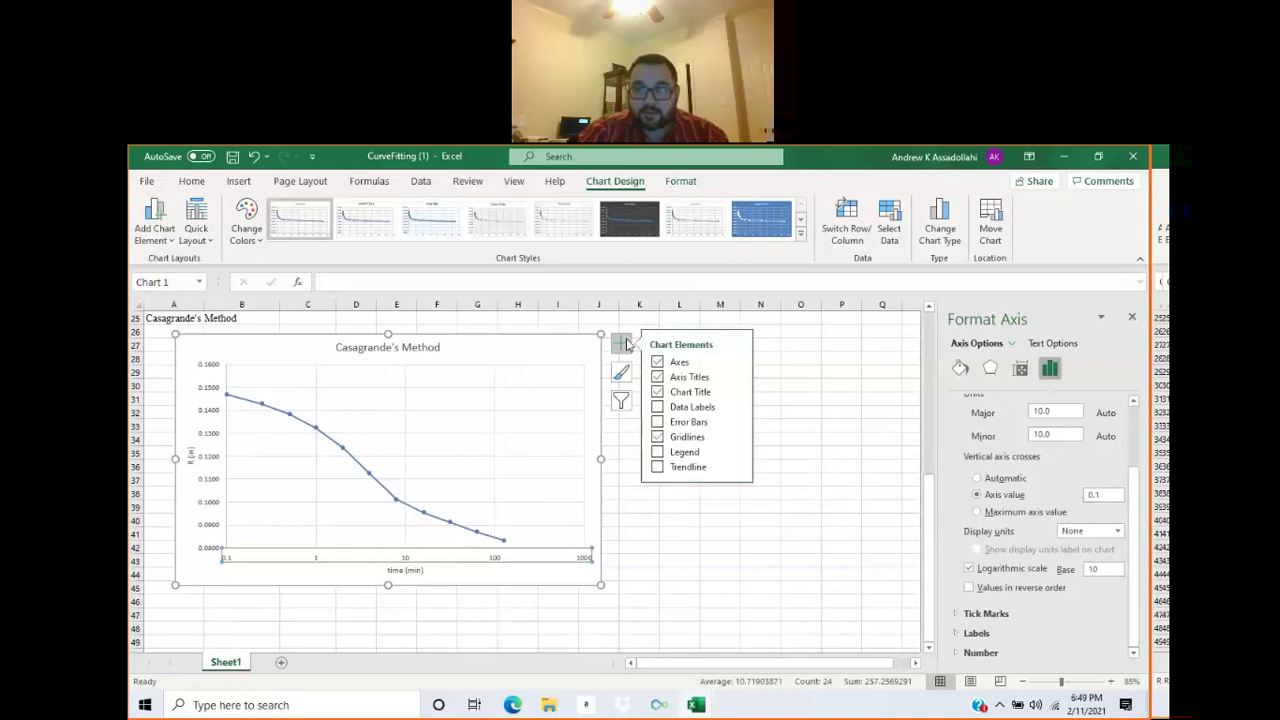
pyautogui.click(819, 547)
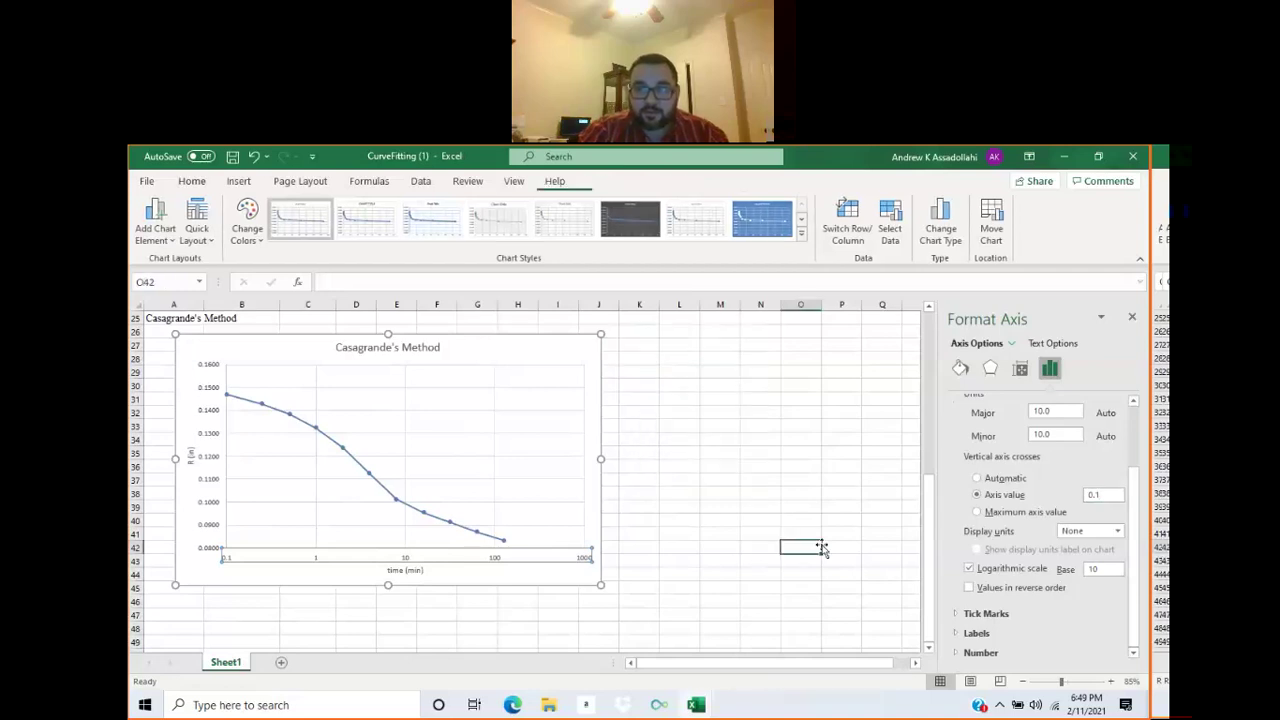
pyautogui.click(492, 559)
pyautogui.rightClick(493, 561)
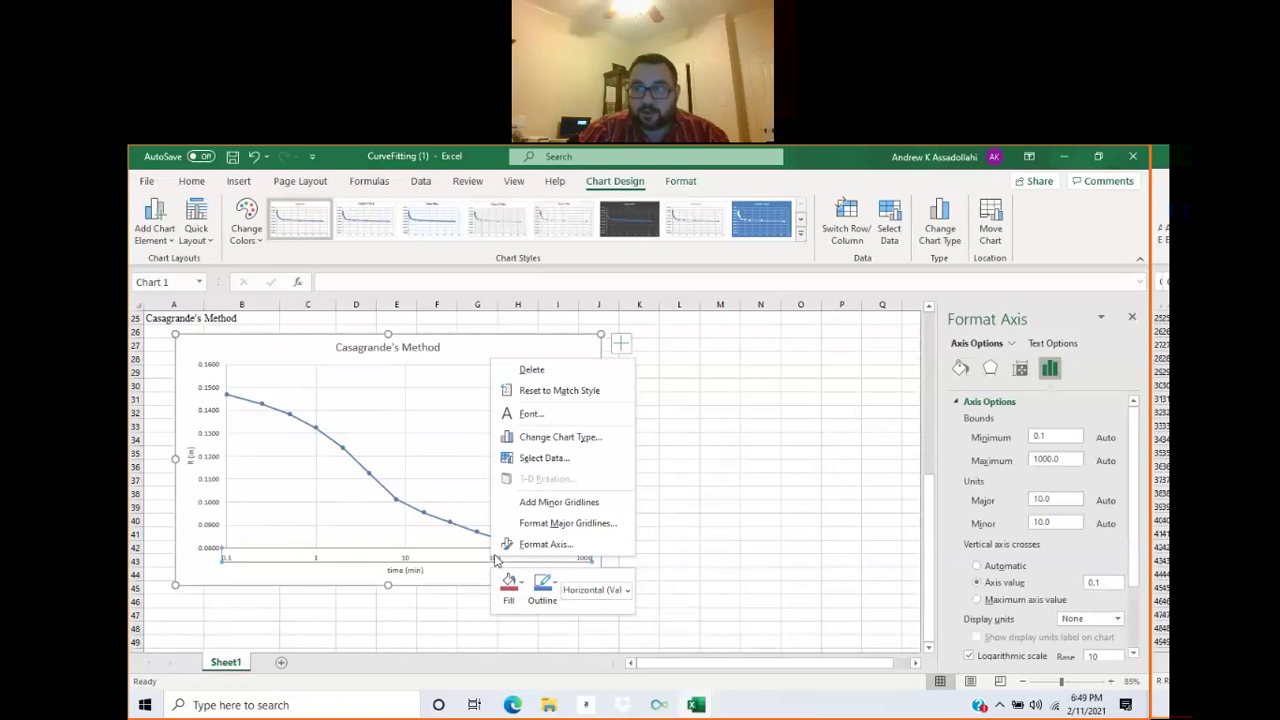
pyautogui.click(545, 544)
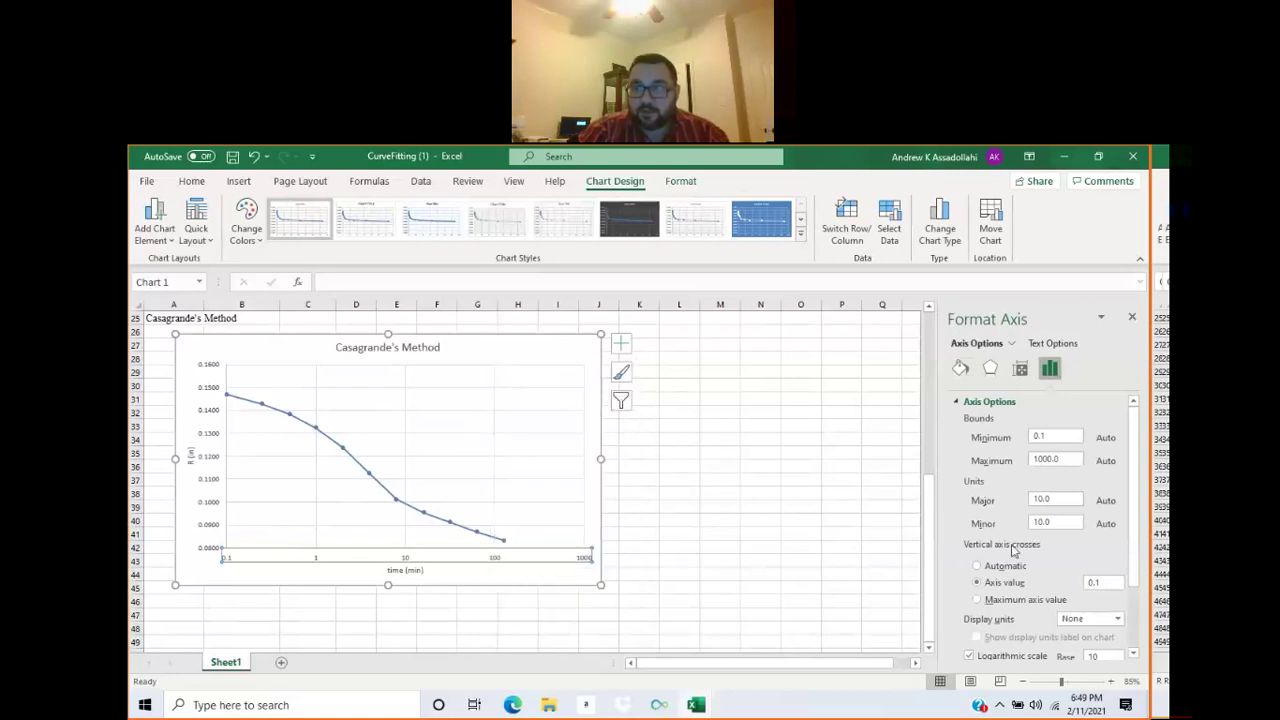
pyautogui.scroll(-3, 1013, 549)
pyautogui.scroll(2, 1011, 548)
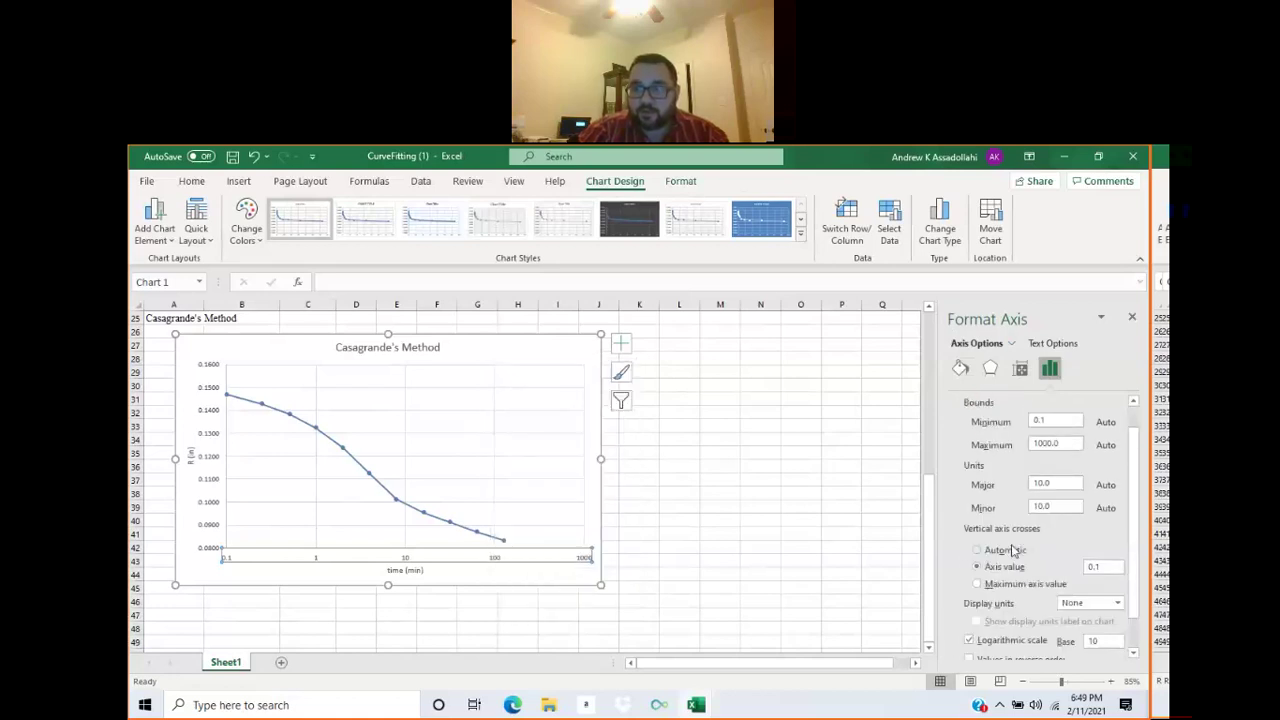
pyautogui.scroll(-2, 1013, 549)
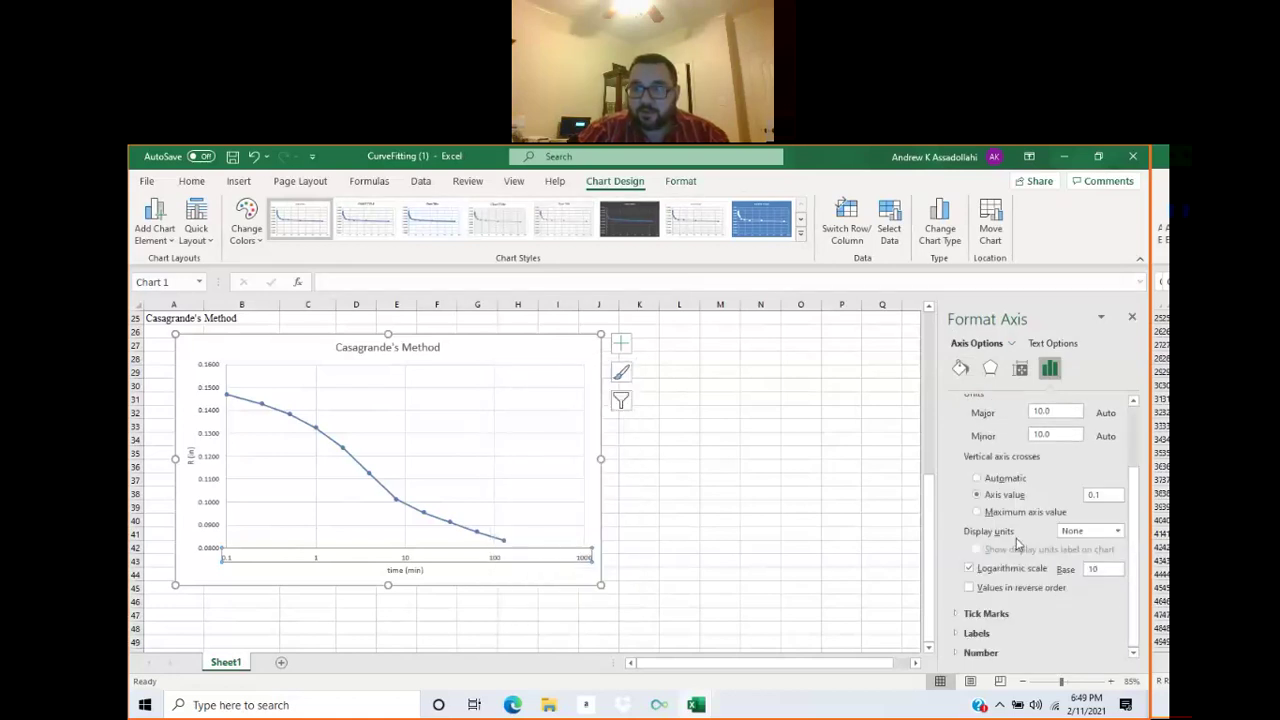
pyautogui.click(960, 653)
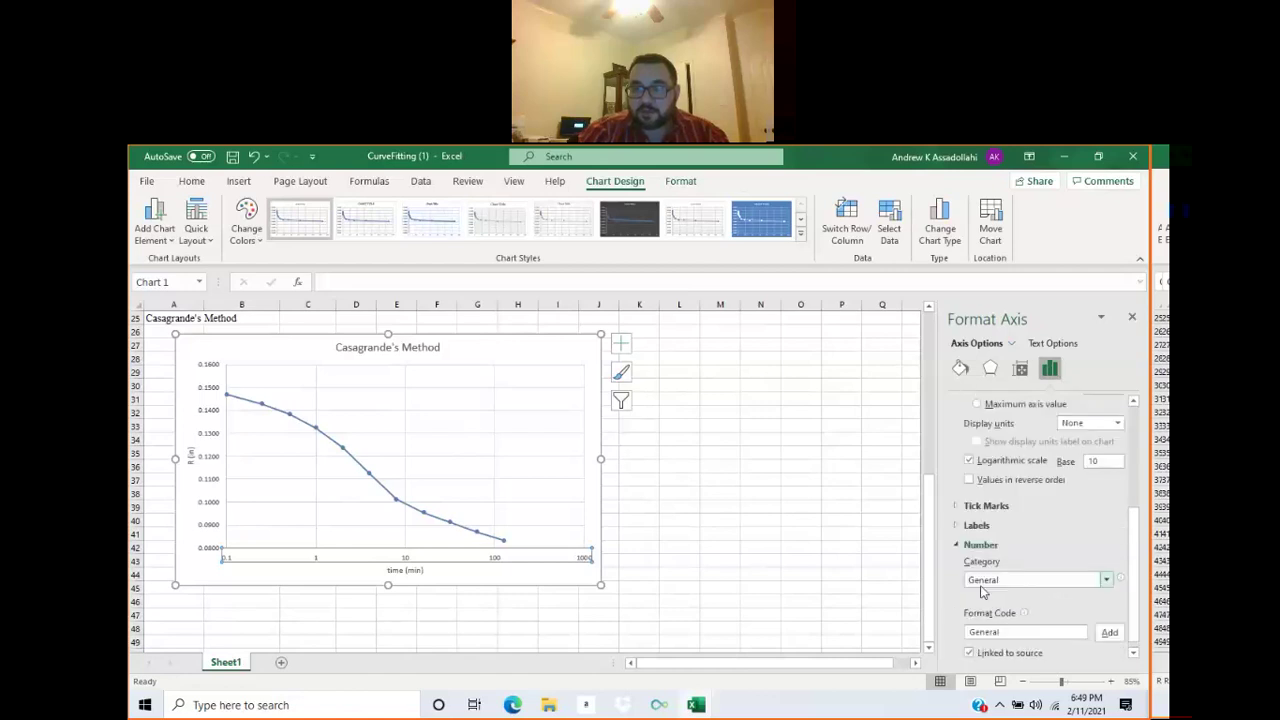
pyautogui.click(955, 520)
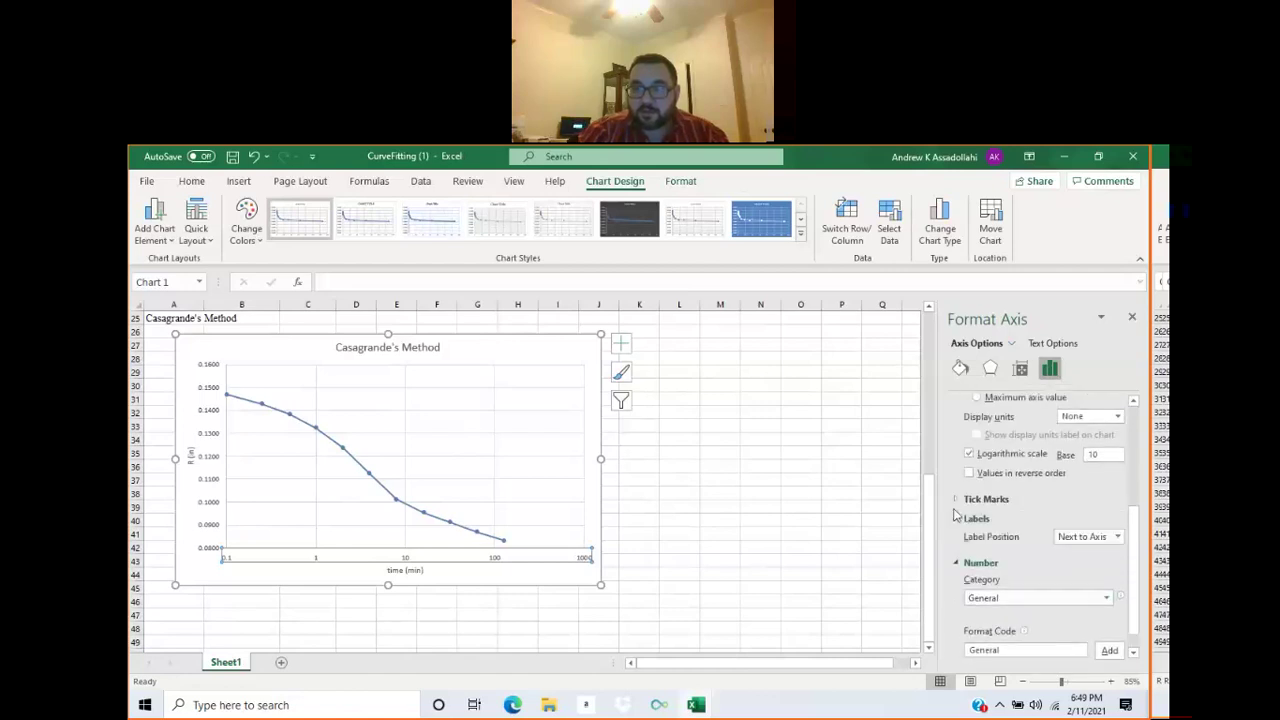
pyautogui.click(957, 499)
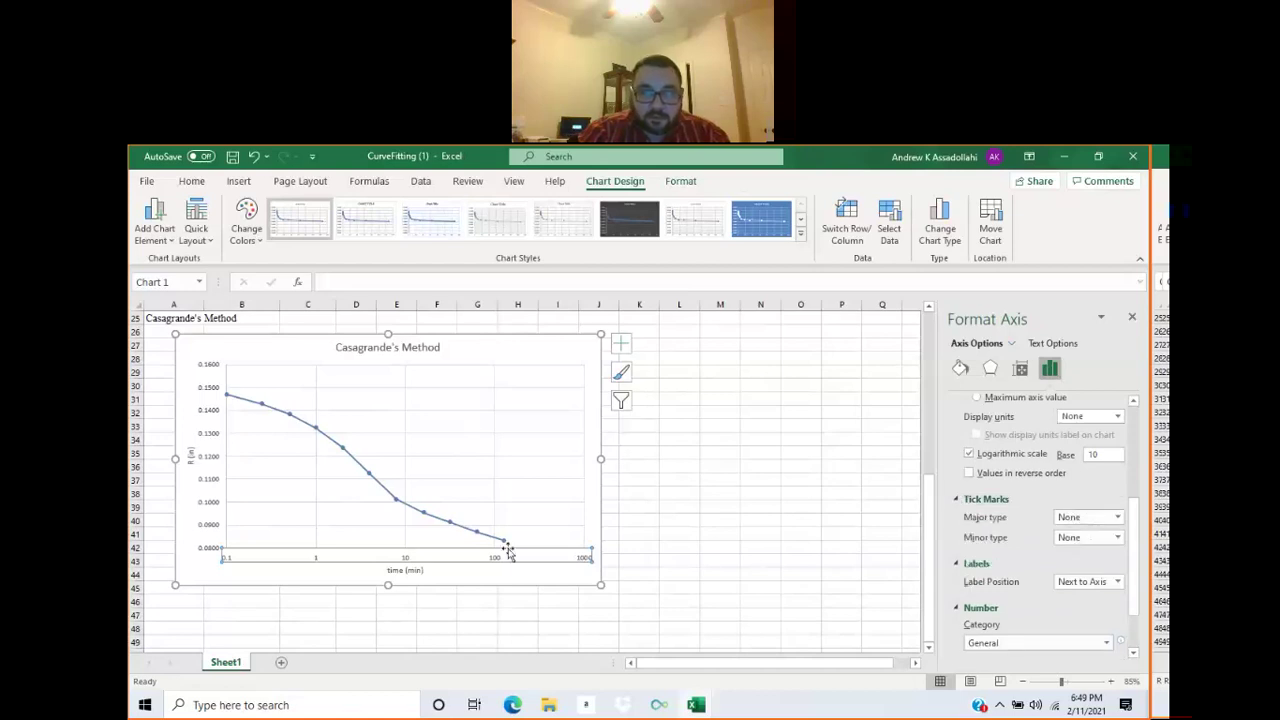
# Add minor gridlines to the horizontal time axis, inspect them up close and deselect the chart.
pyautogui.rightClick(499, 562)
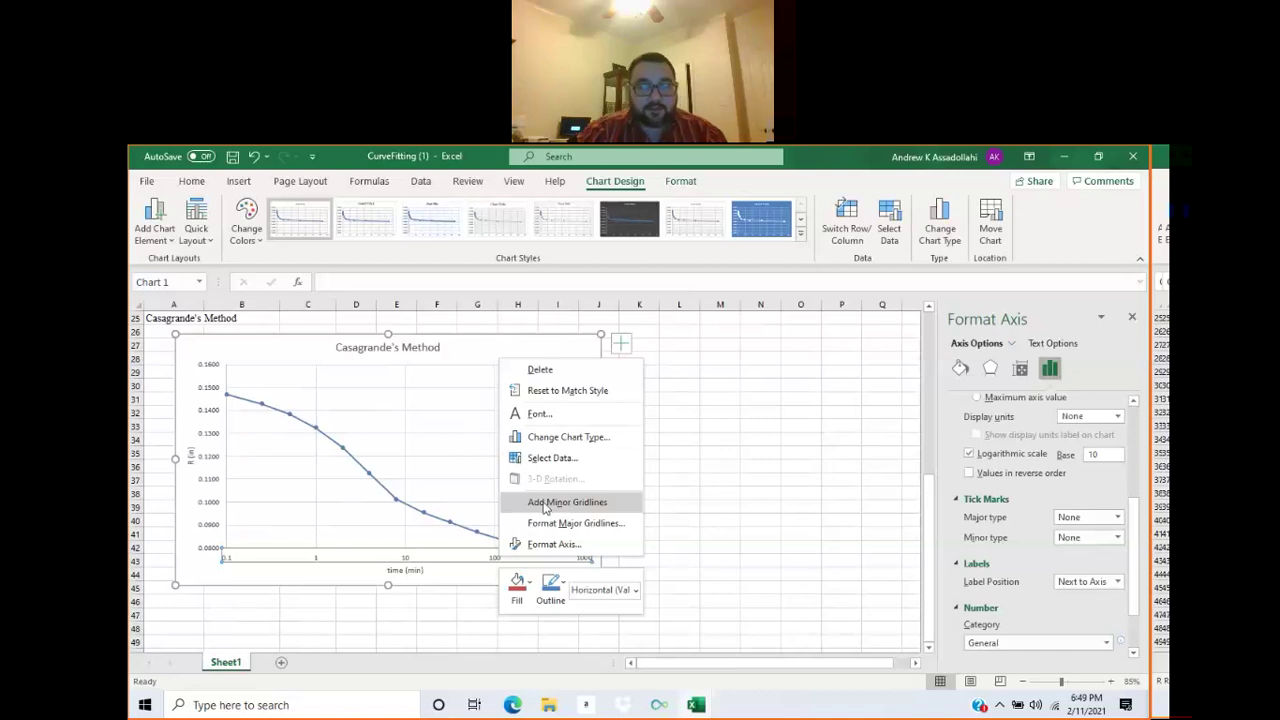
pyautogui.click(545, 504)
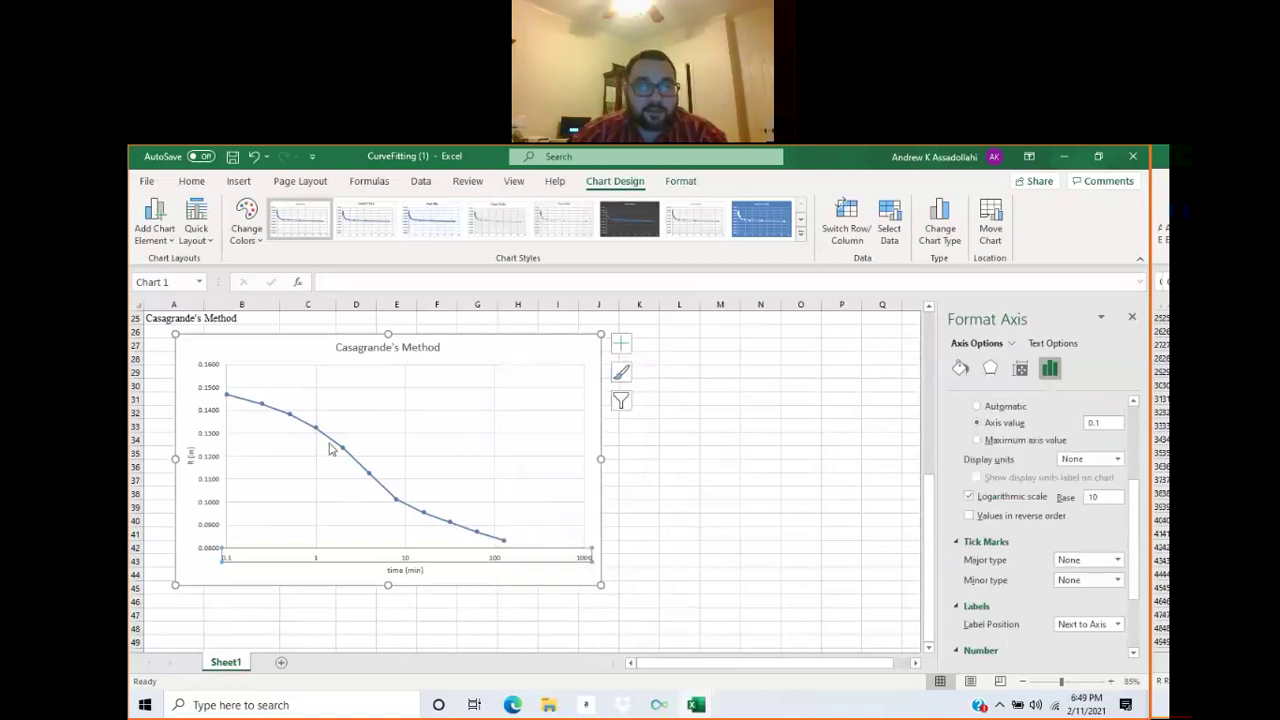
pyautogui.keyDown('ctrl'); pyautogui.scroll(1, 330, 449); pyautogui.keyUp('ctrl')
pyautogui.keyDown('ctrl'); pyautogui.scroll(1, 253, 429); pyautogui.keyUp('ctrl')
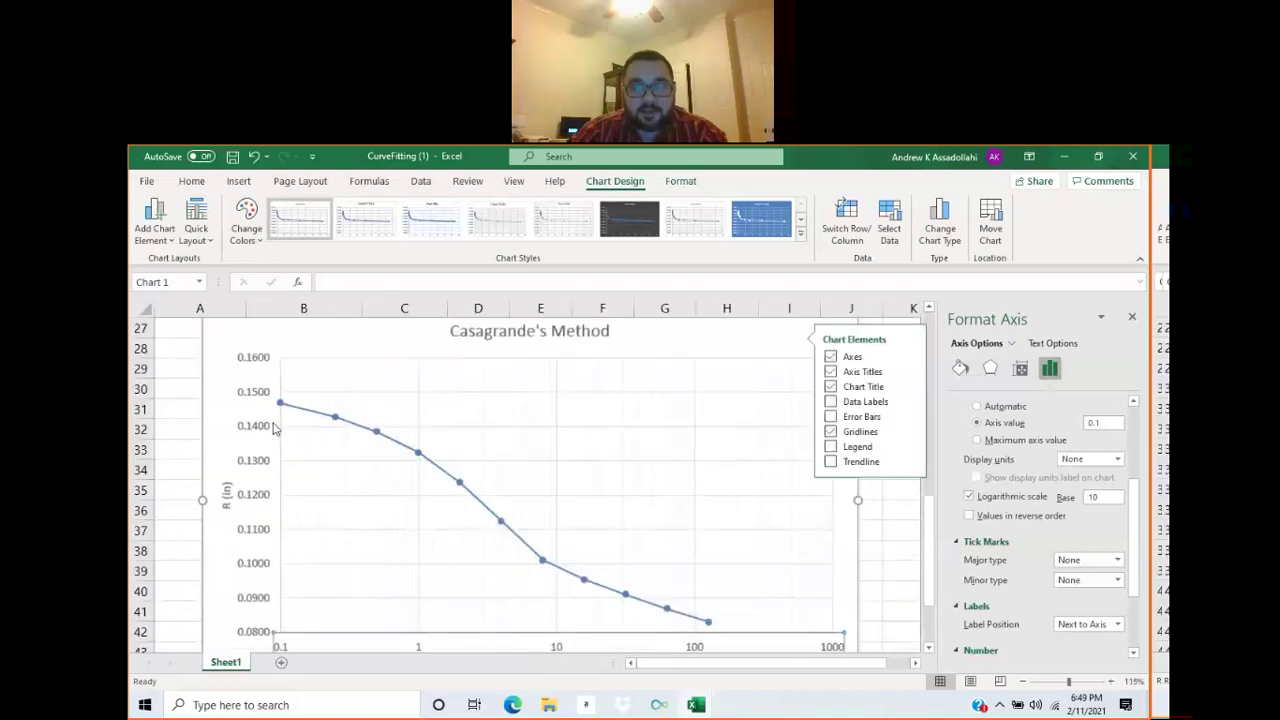
pyautogui.scroll(-1, 595, 510)
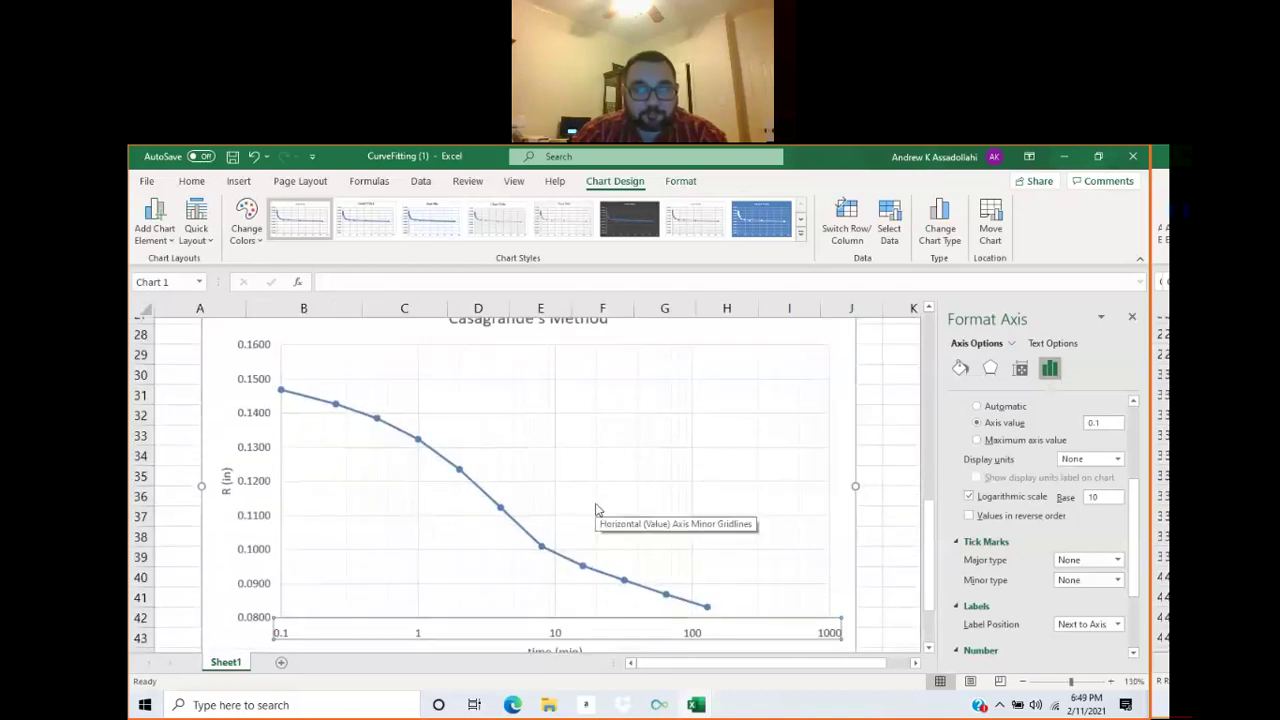
pyautogui.keyDown('ctrl'); pyautogui.scroll(-2, 595, 510); pyautogui.keyUp('ctrl')
pyautogui.click(857, 486)
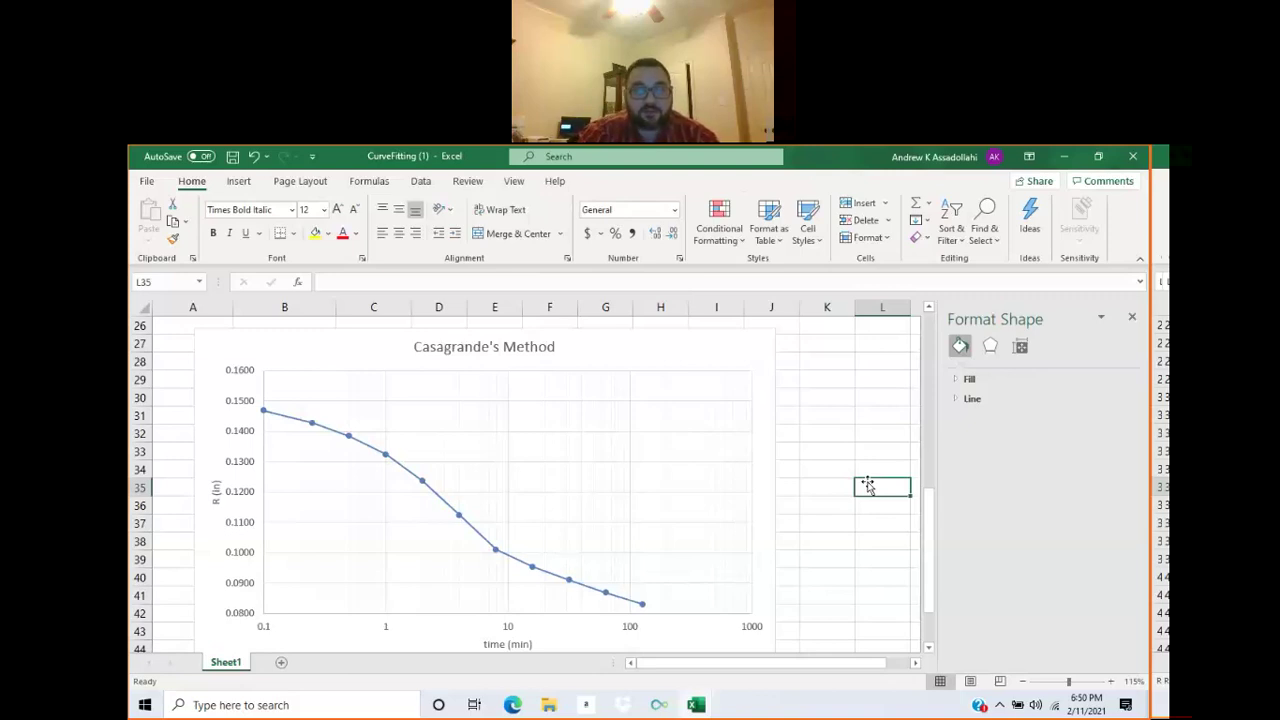
pyautogui.click(239, 183)
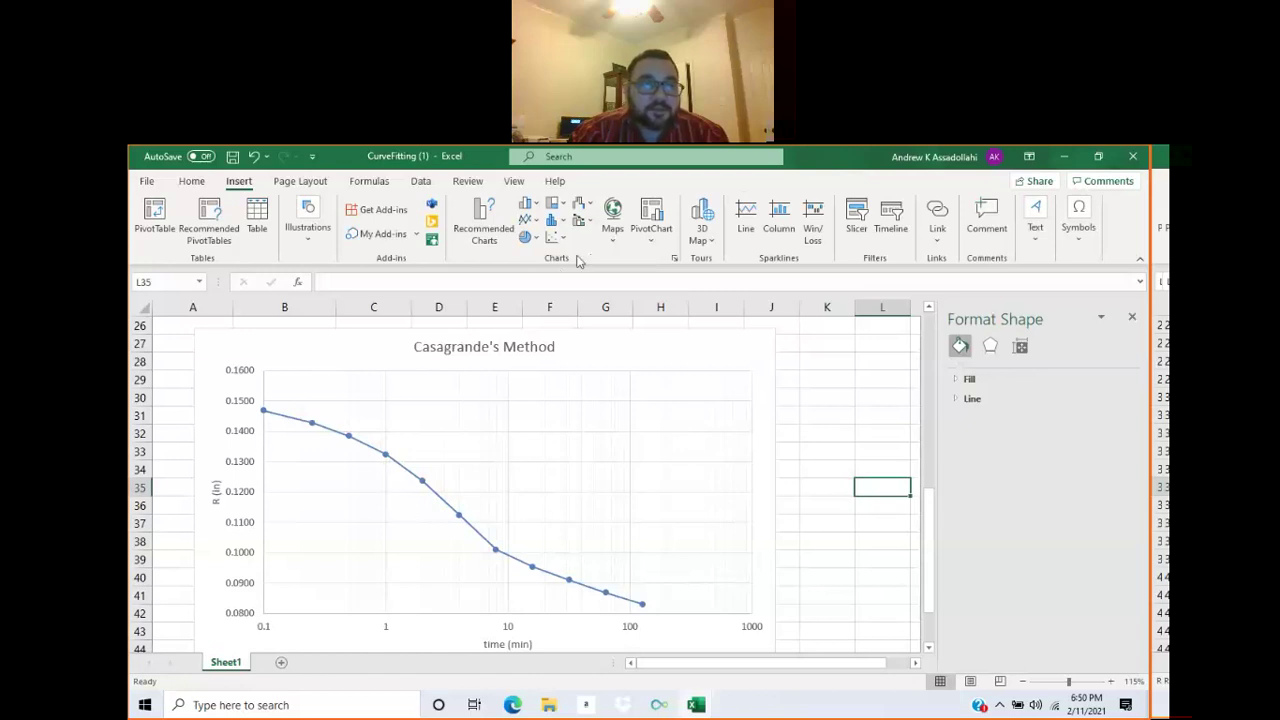
pyautogui.click(280, 183)
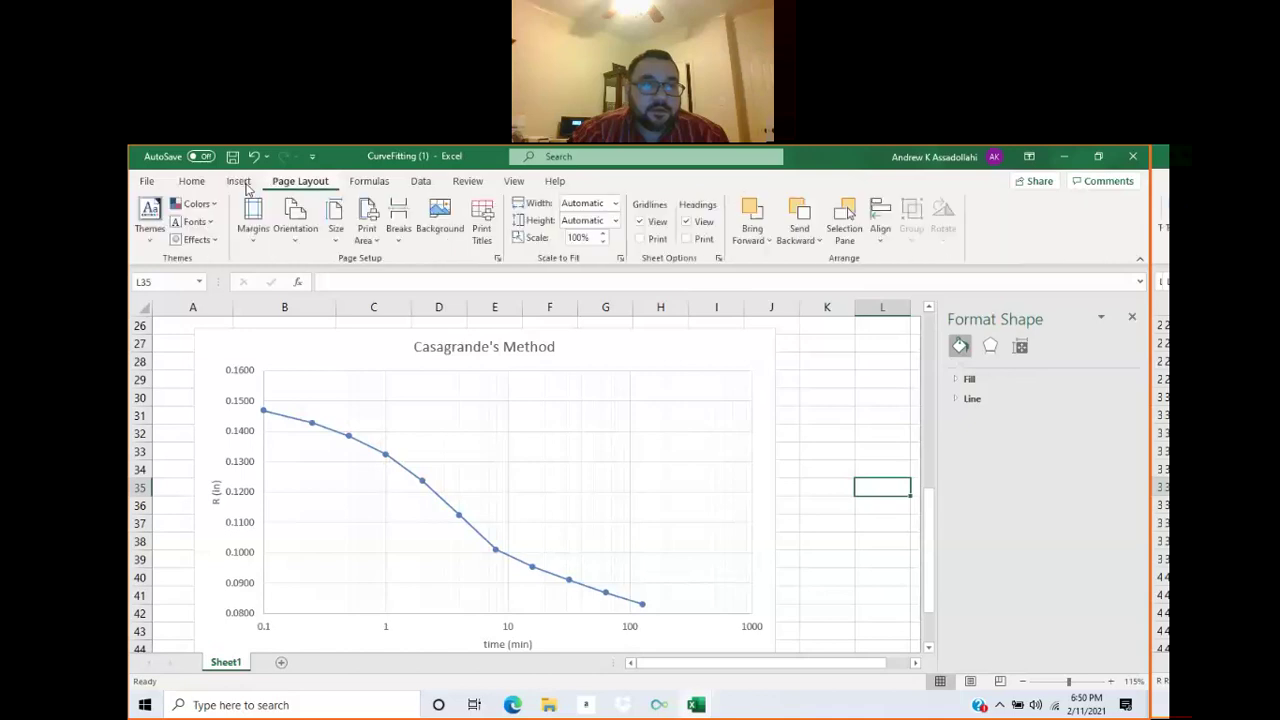
pyautogui.click(193, 183)
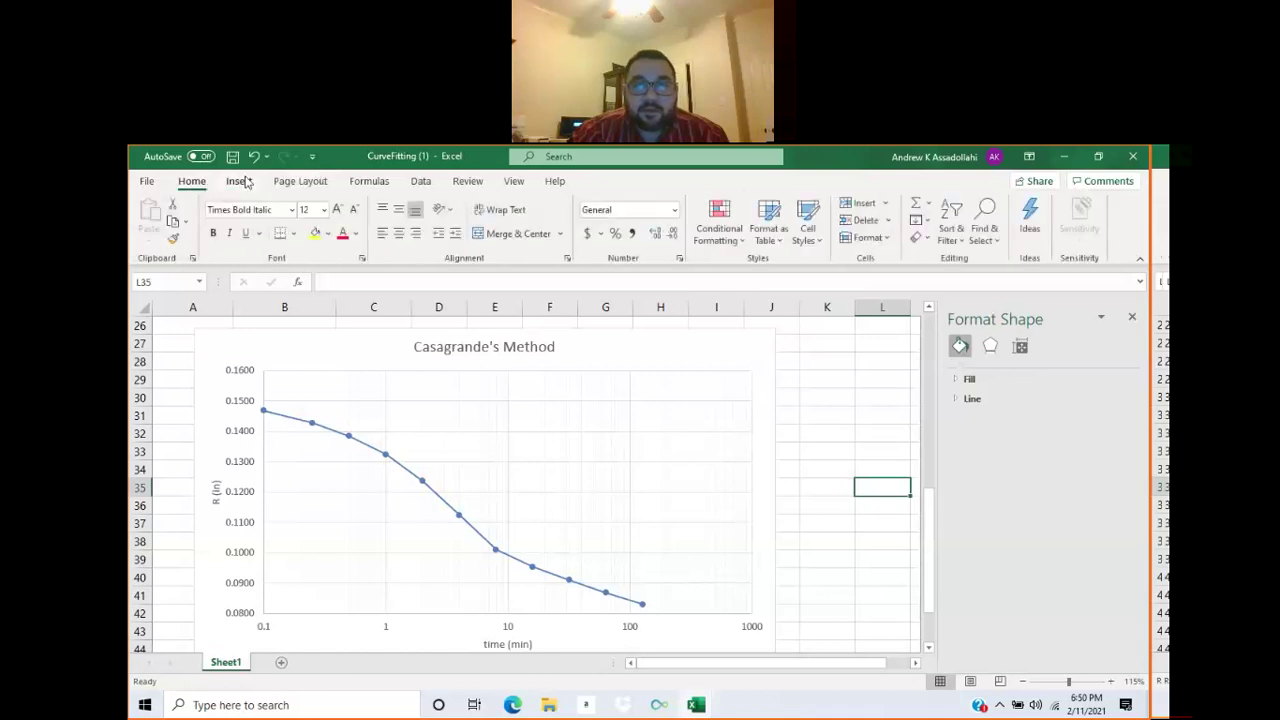
pyautogui.click(246, 183)
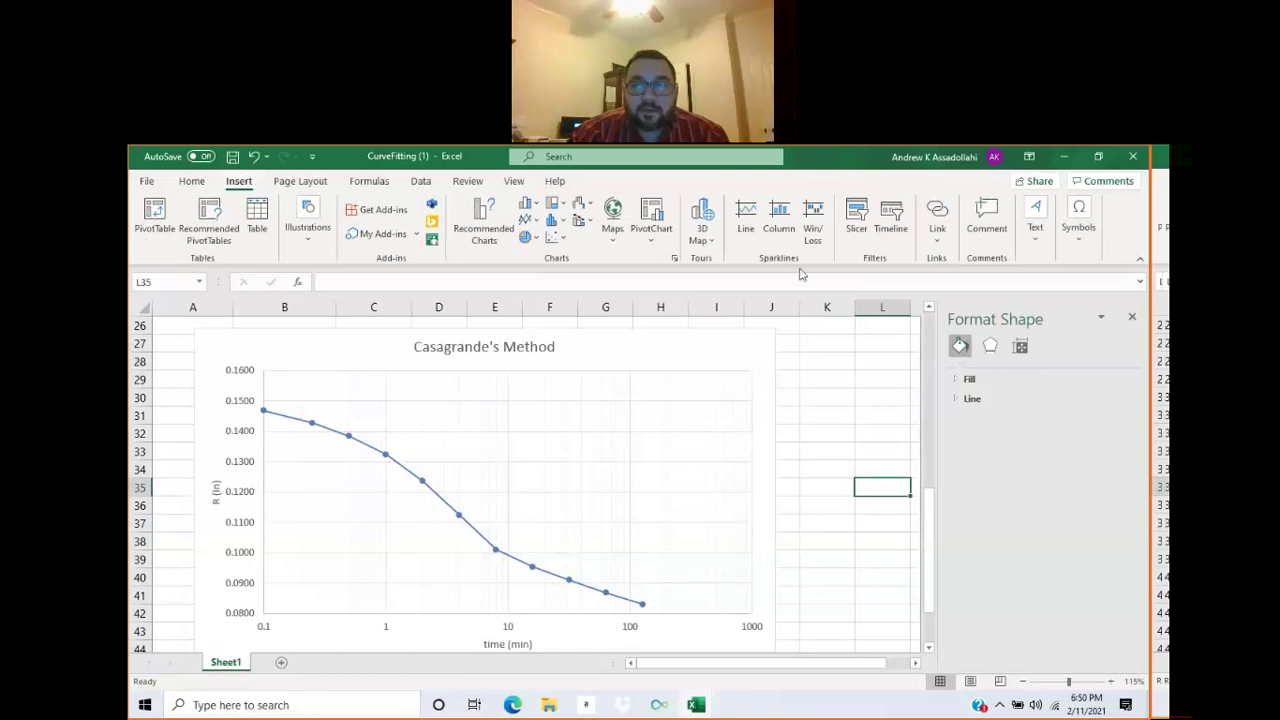
pyautogui.click(1088, 239)
pyautogui.click(1032, 239)
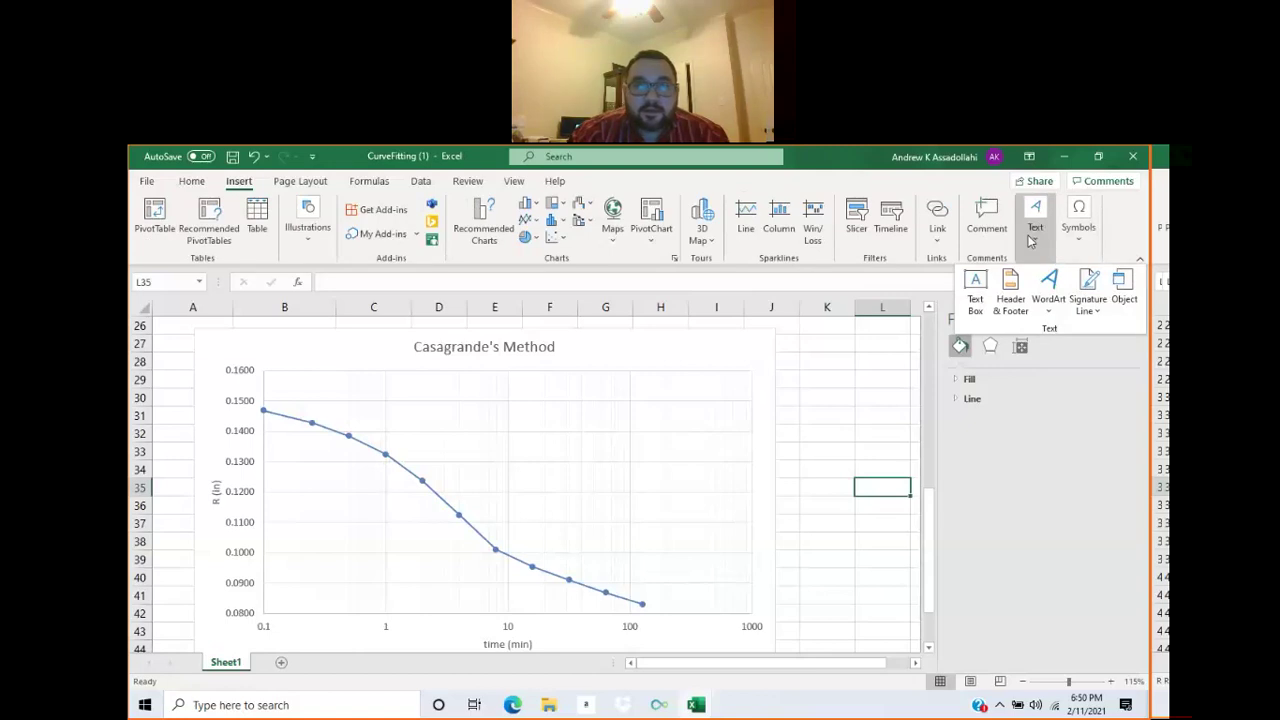
pyautogui.click(1136, 243)
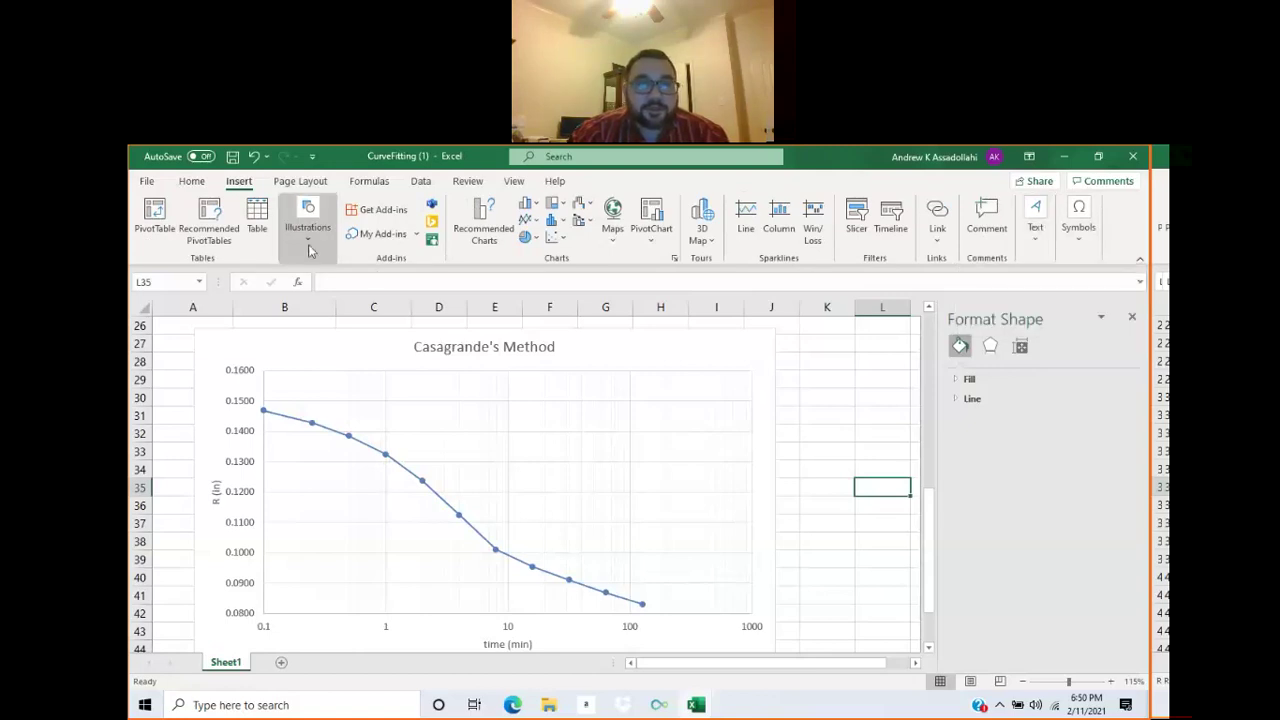
pyautogui.click(378, 184)
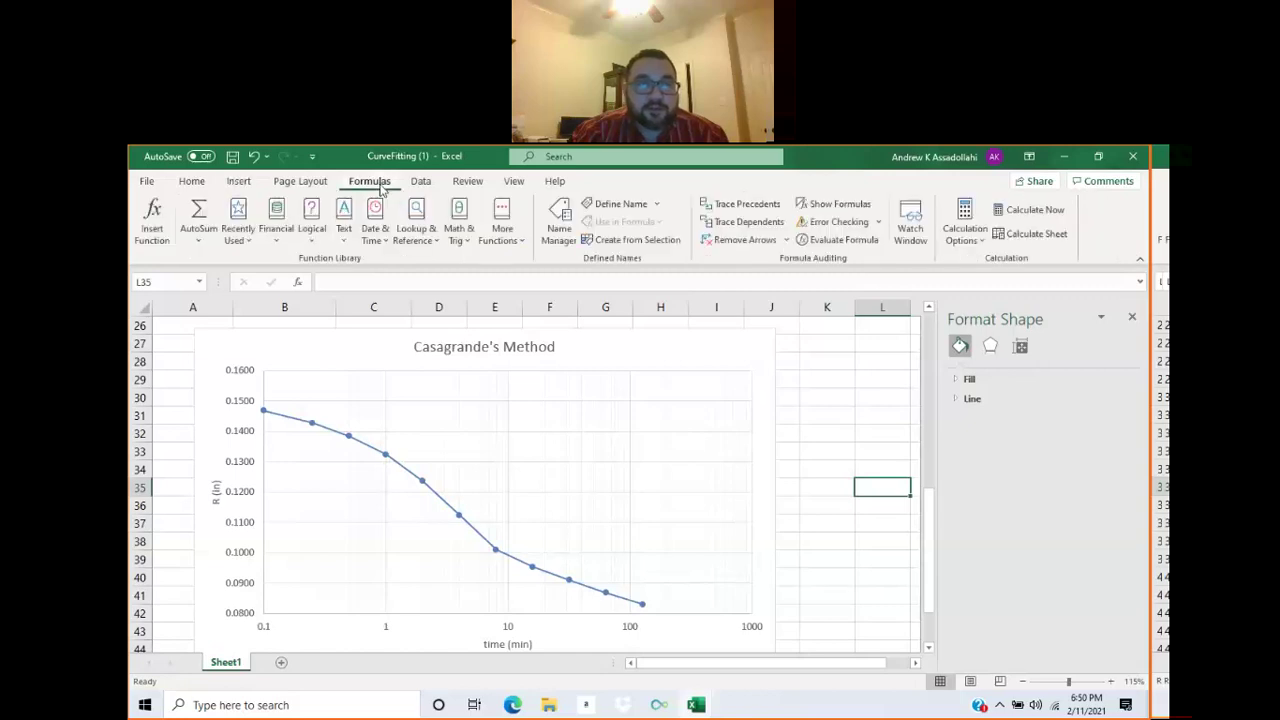
pyautogui.click(330, 185)
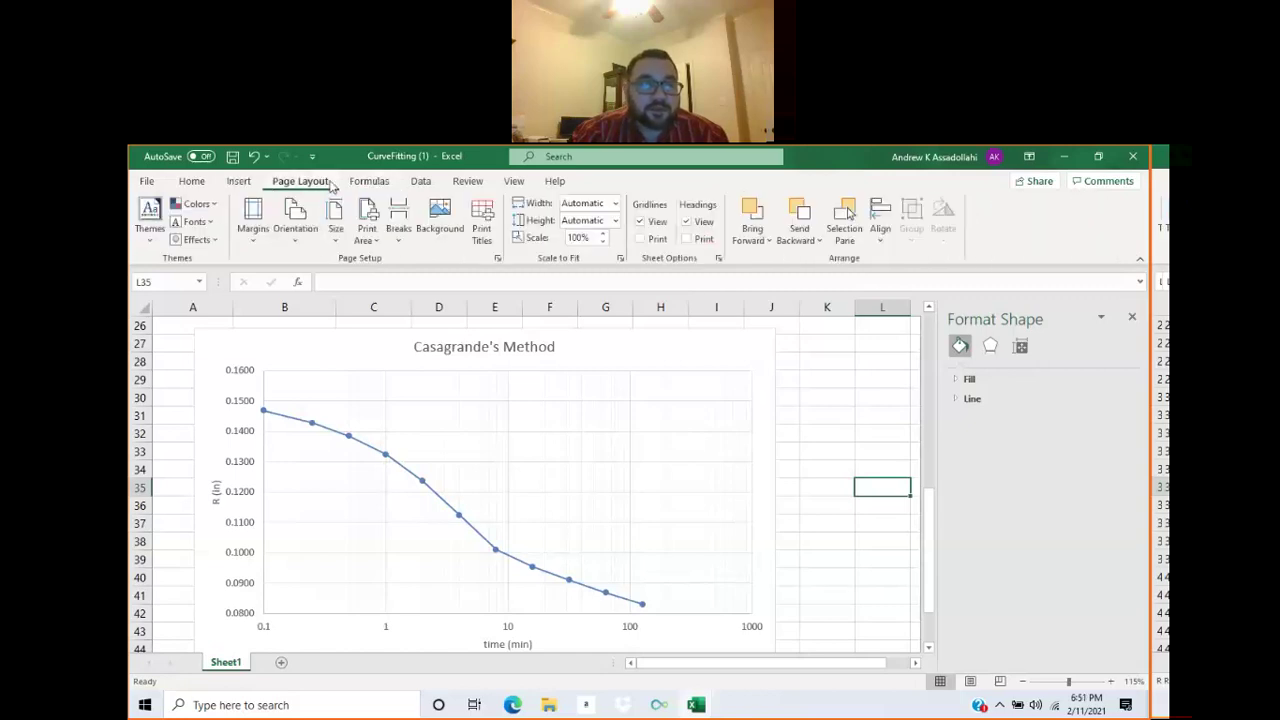
pyautogui.click(240, 183)
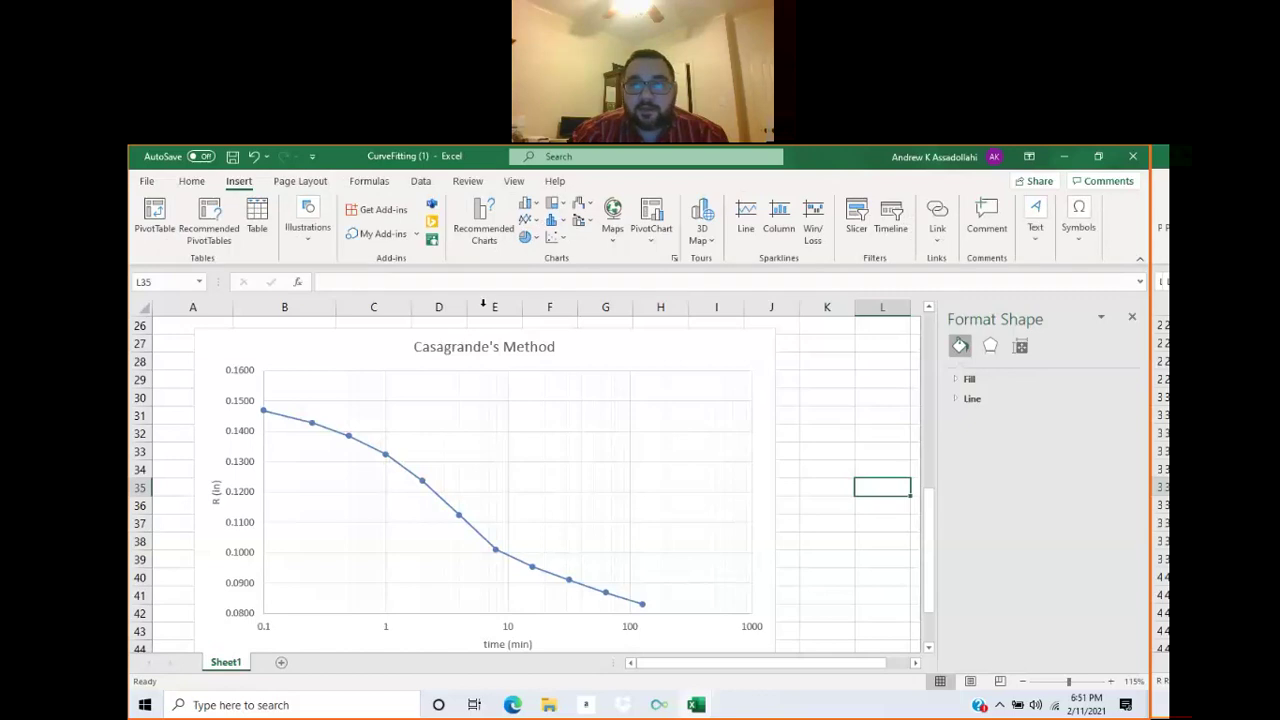
pyautogui.click(750, 233)
pyautogui.click(728, 361)
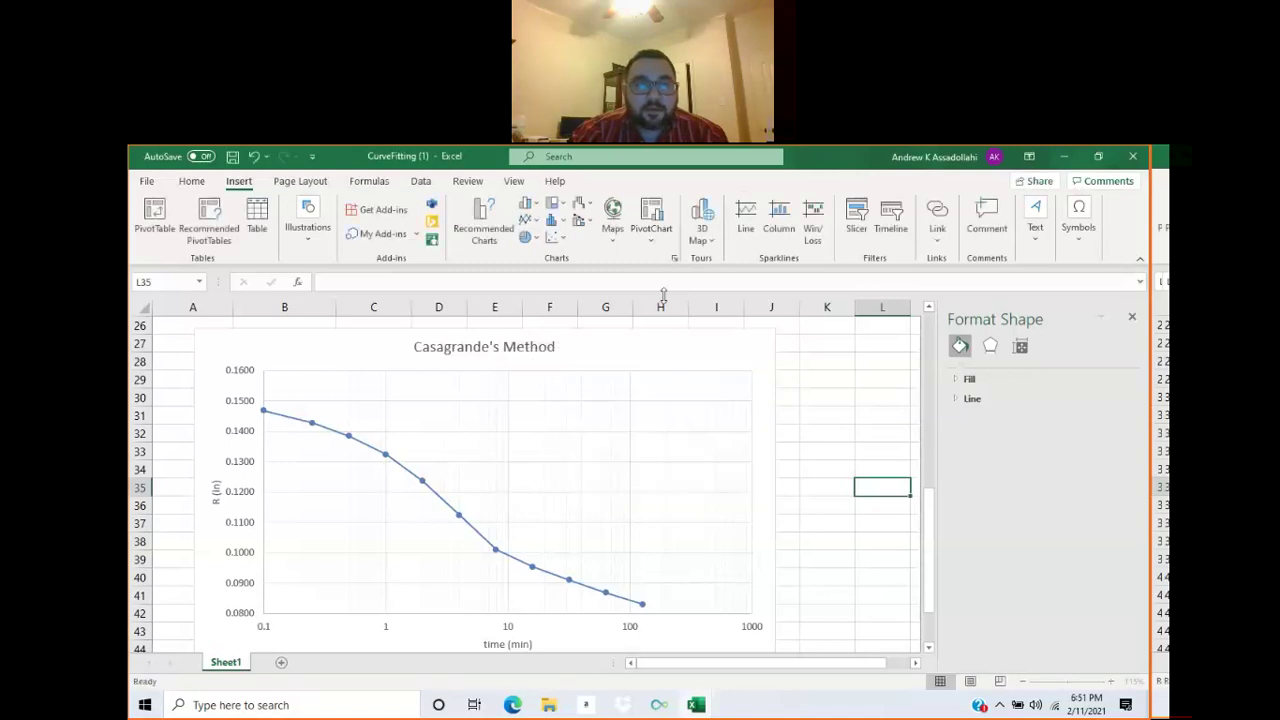
pyautogui.click(147, 182)
pyautogui.click(173, 186)
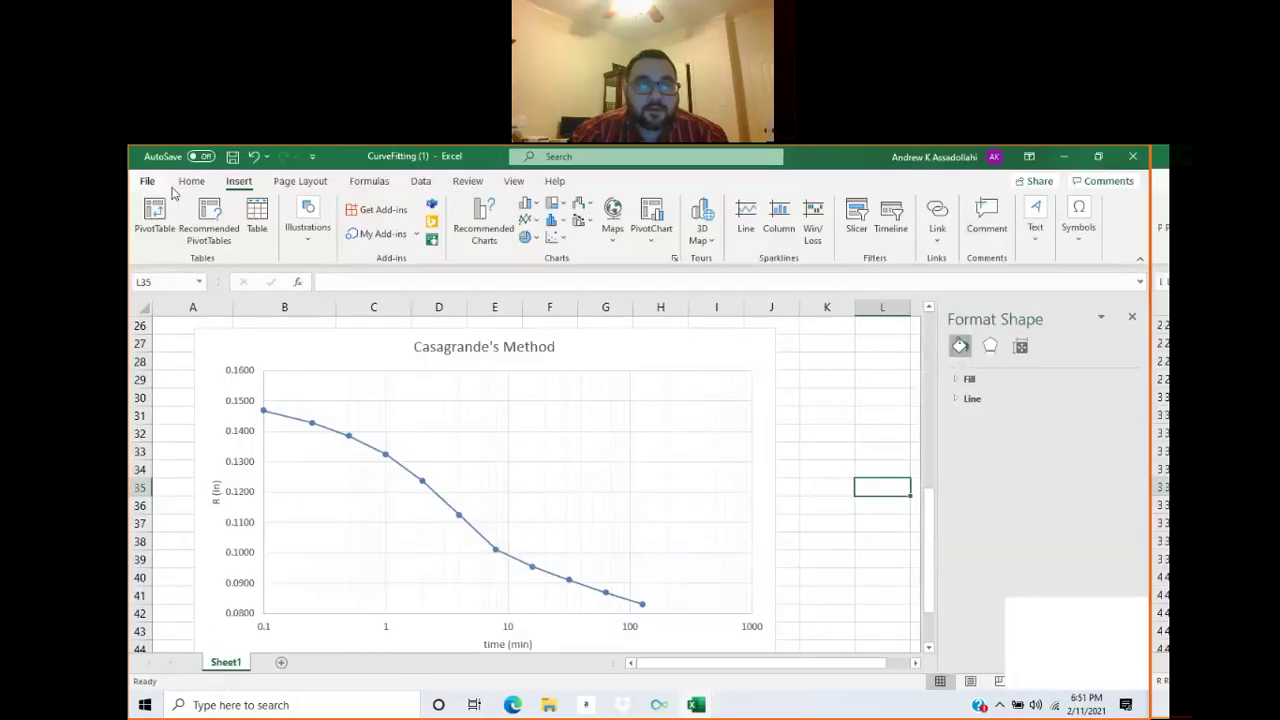
# Draw a red straight line along the curve's steep middle portion, about 2.31" high and 2.57" wide, extending past both ends.
pyautogui.click(245, 183)
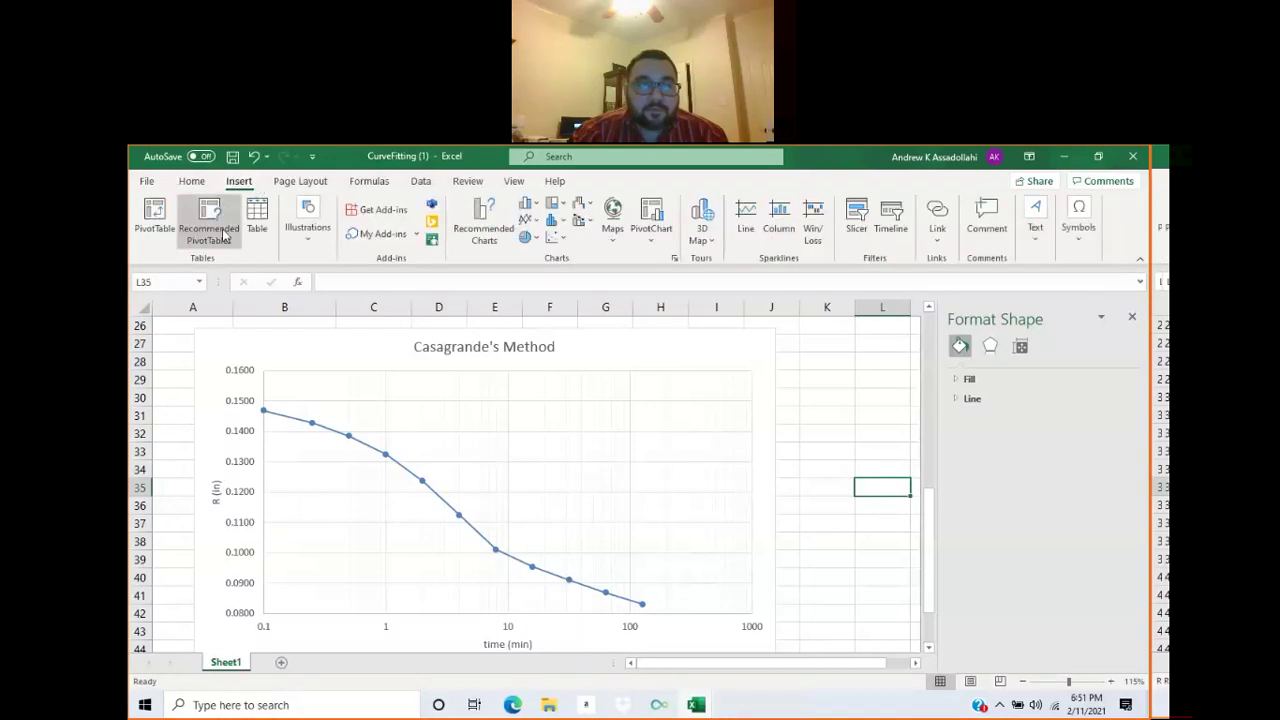
pyautogui.click(303, 235)
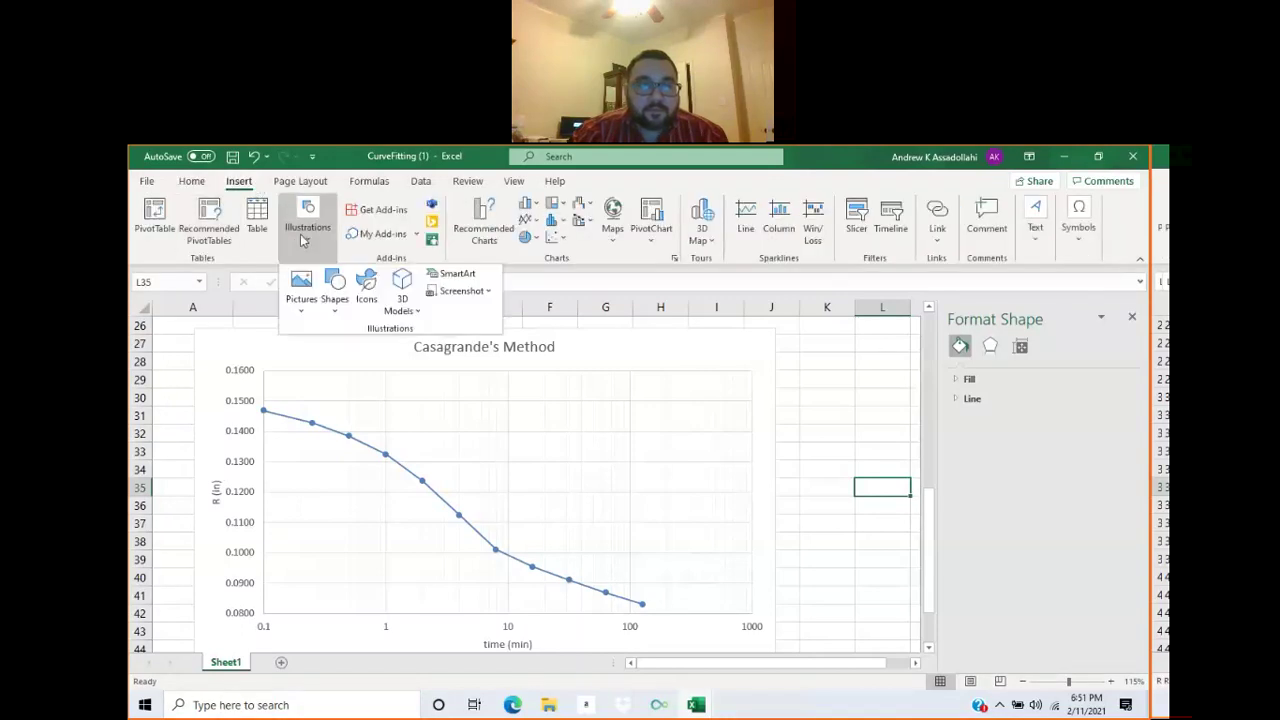
pyautogui.click(334, 300)
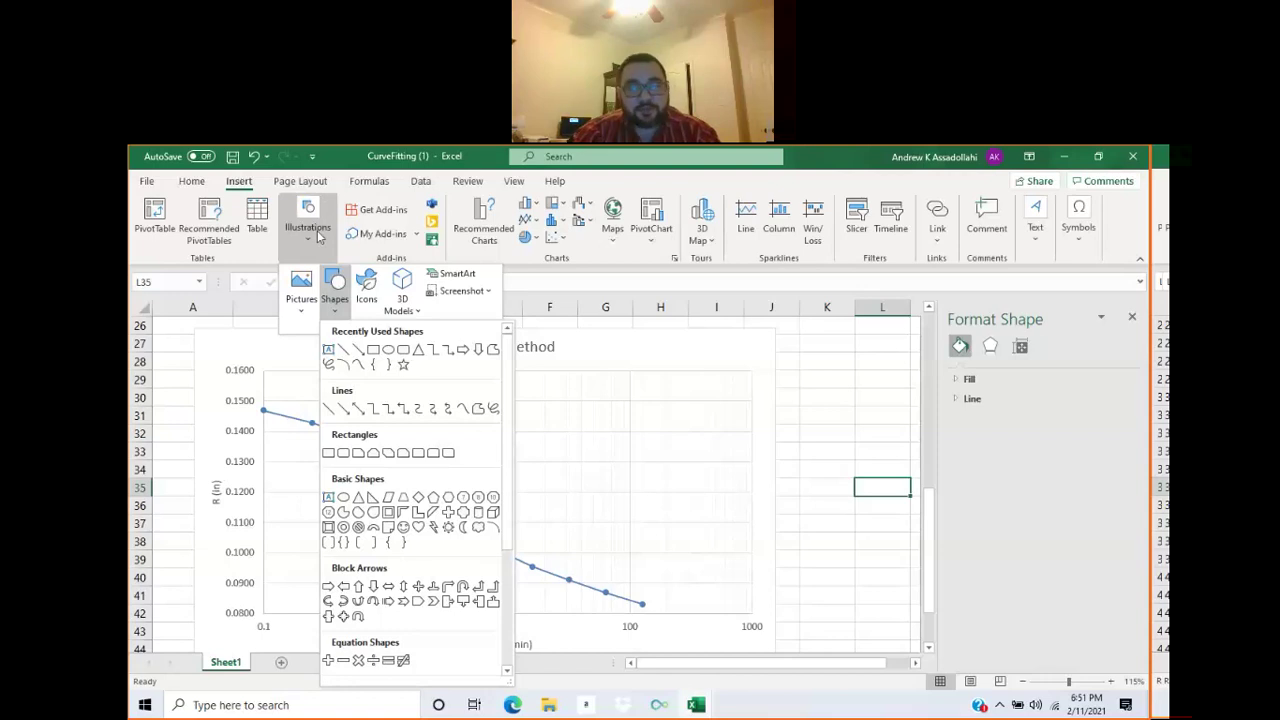
pyautogui.click(344, 350)
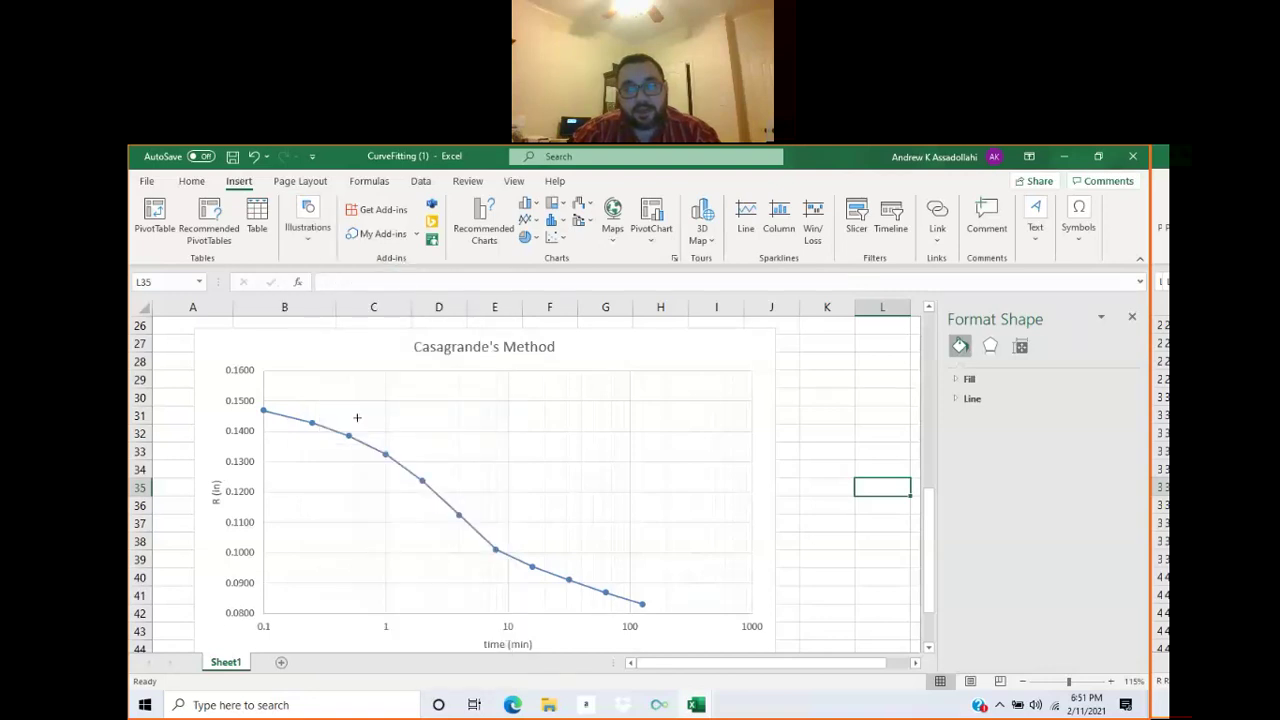
pyautogui.moveTo(316, 403); pyautogui.dragTo(538, 585)
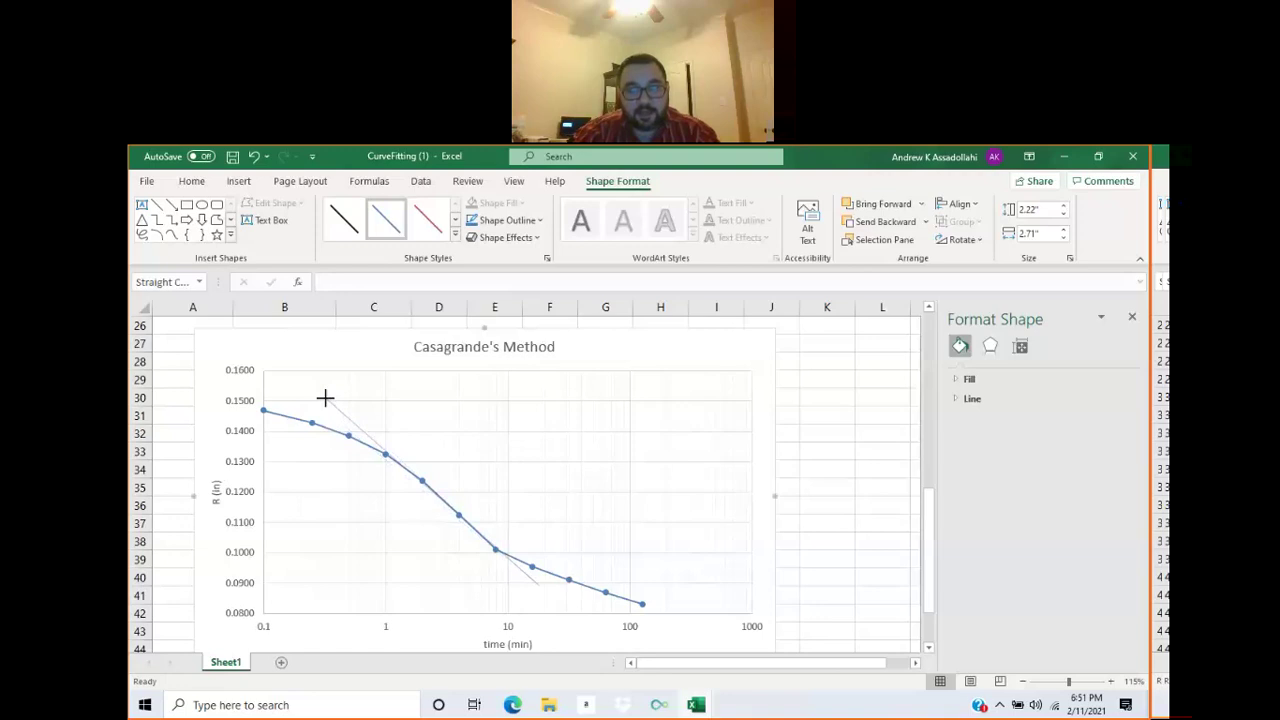
pyautogui.moveTo(325, 398); pyautogui.dragTo(331, 400)
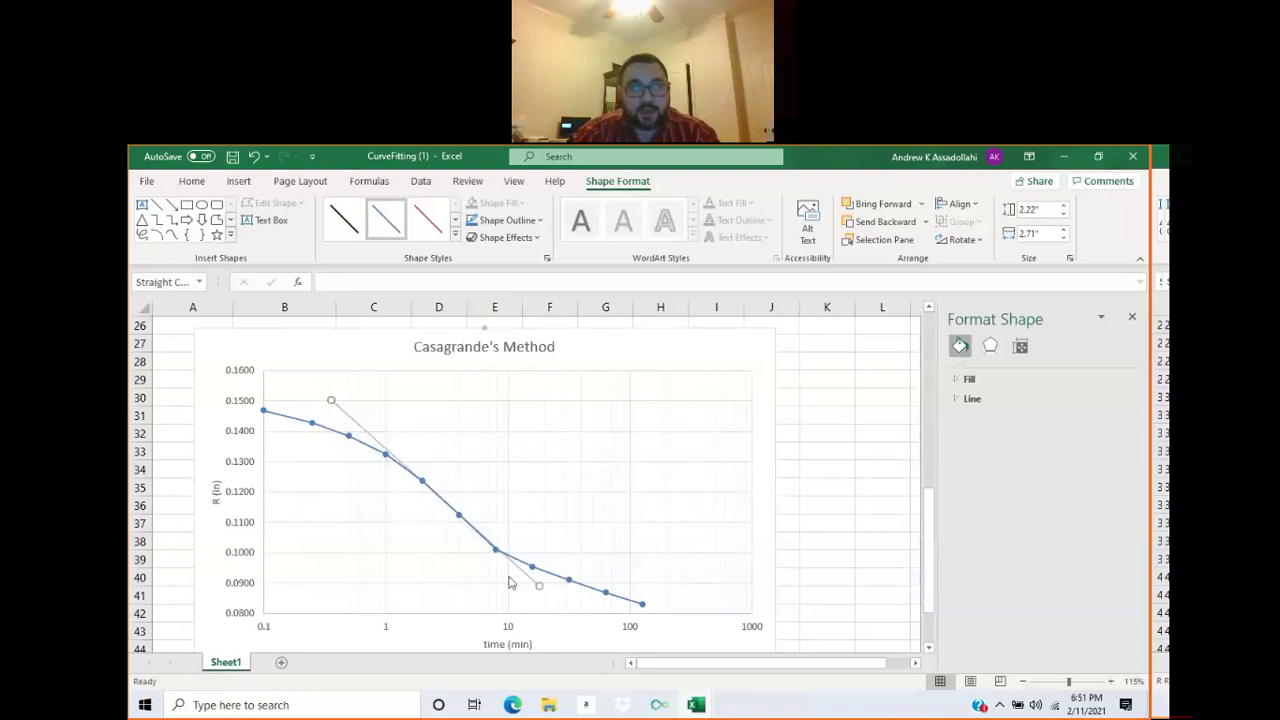
pyautogui.click(429, 224)
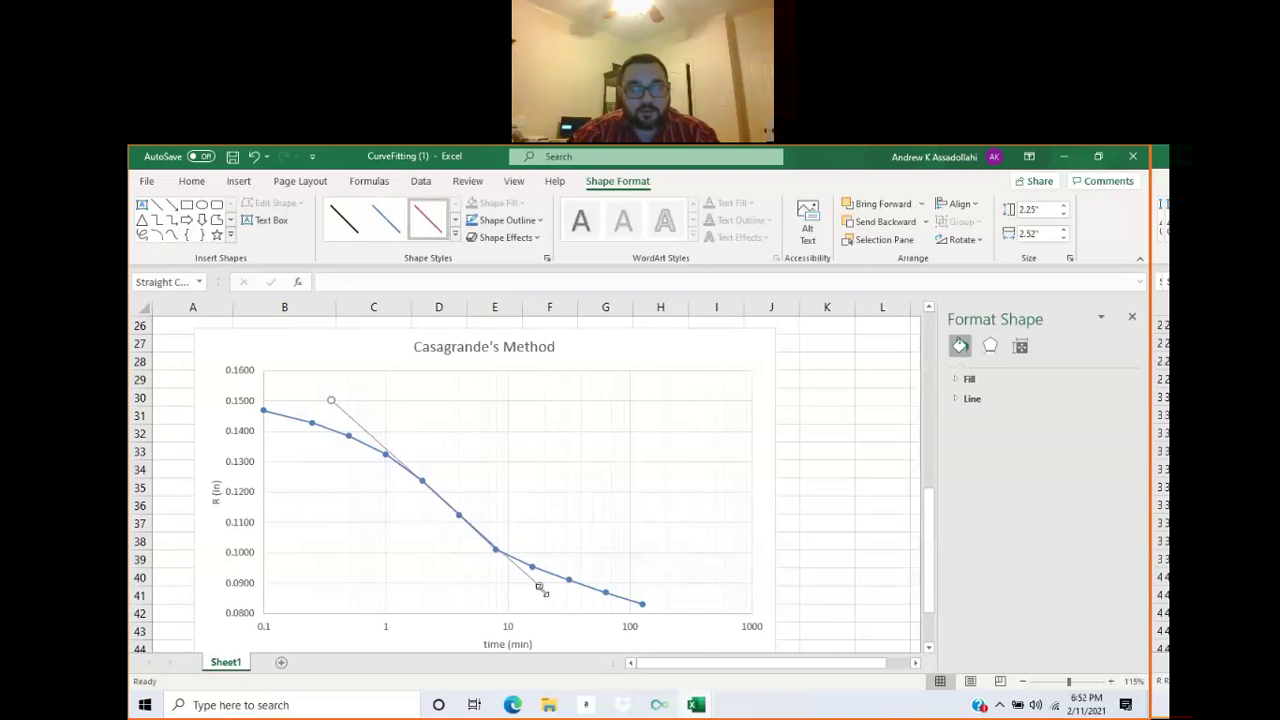
pyautogui.moveTo(541, 589); pyautogui.dragTo(543, 591)
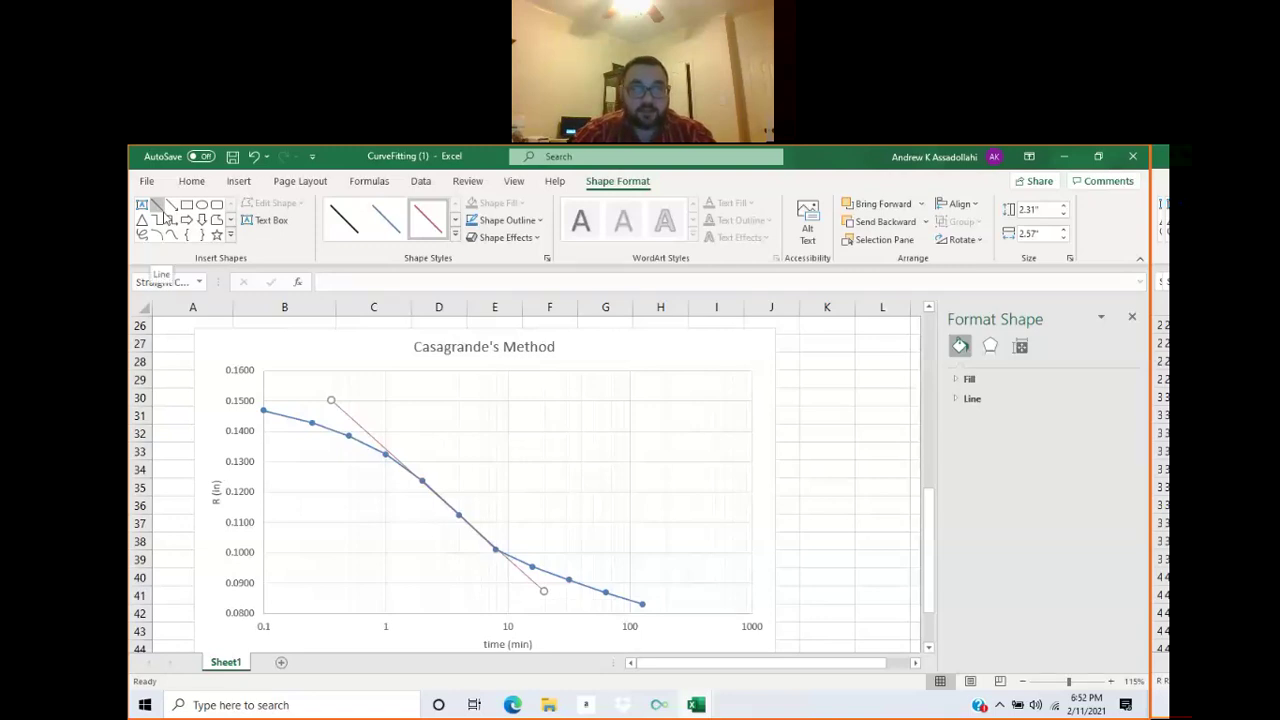
# Draw a second red line through the curve's flatter final points, about 1" high and 3.08" wide, crossing the steep tangent.
pyautogui.click(160, 207)
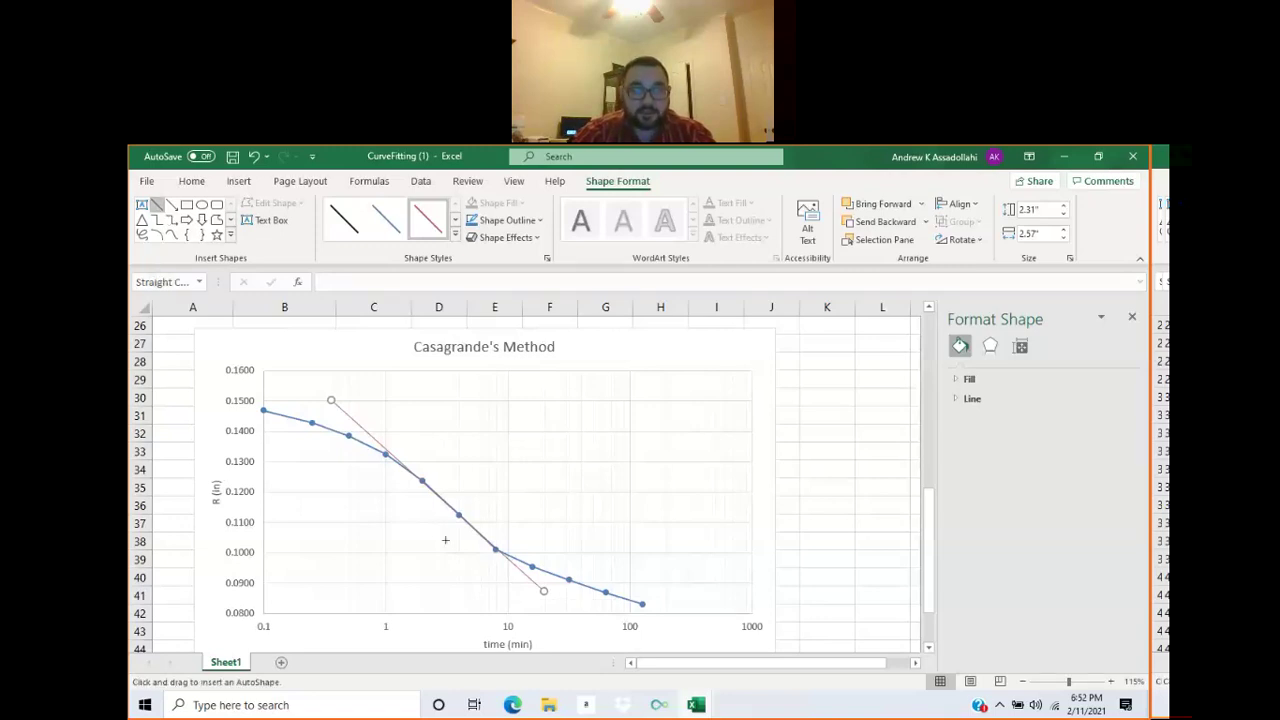
pyautogui.moveTo(420, 533)
pyautogui.mouseDown()
pyautogui.moveTo(550, 578)
pyautogui.moveTo(527, 567)
pyautogui.mouseUp()
pyautogui.moveTo(672, 612); pyautogui.dragTo(419, 531)
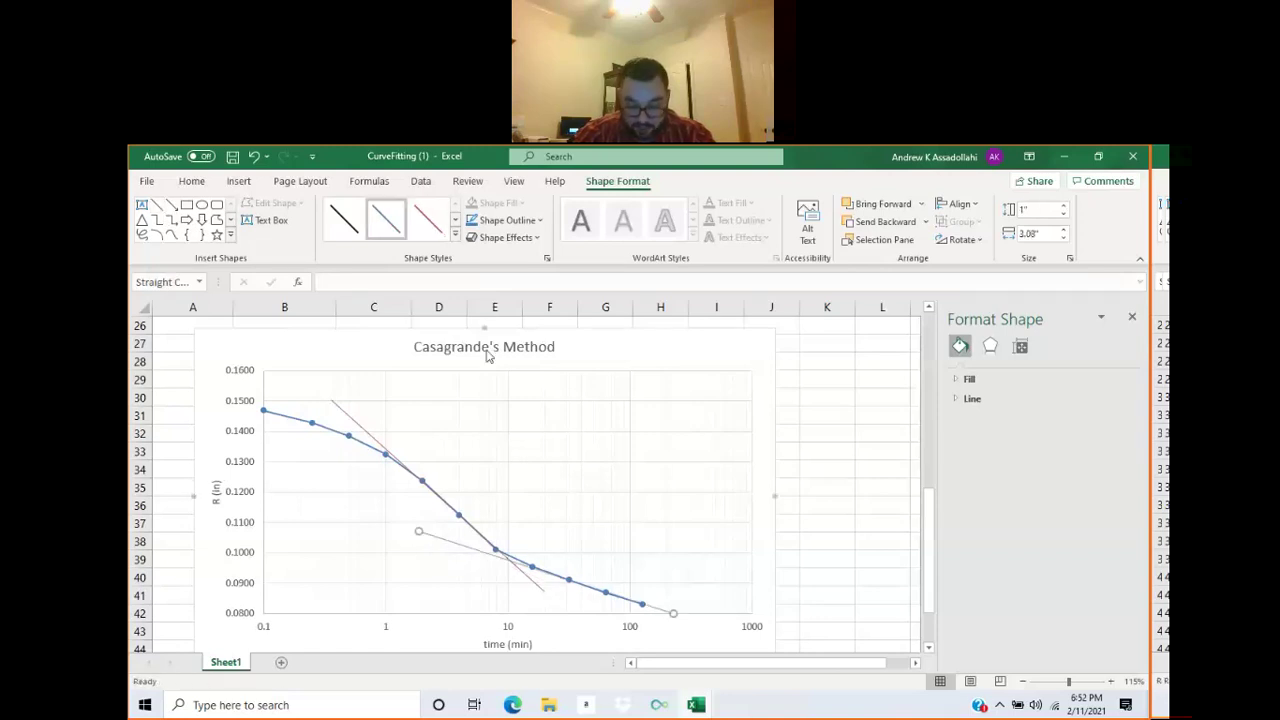
pyautogui.click(430, 221)
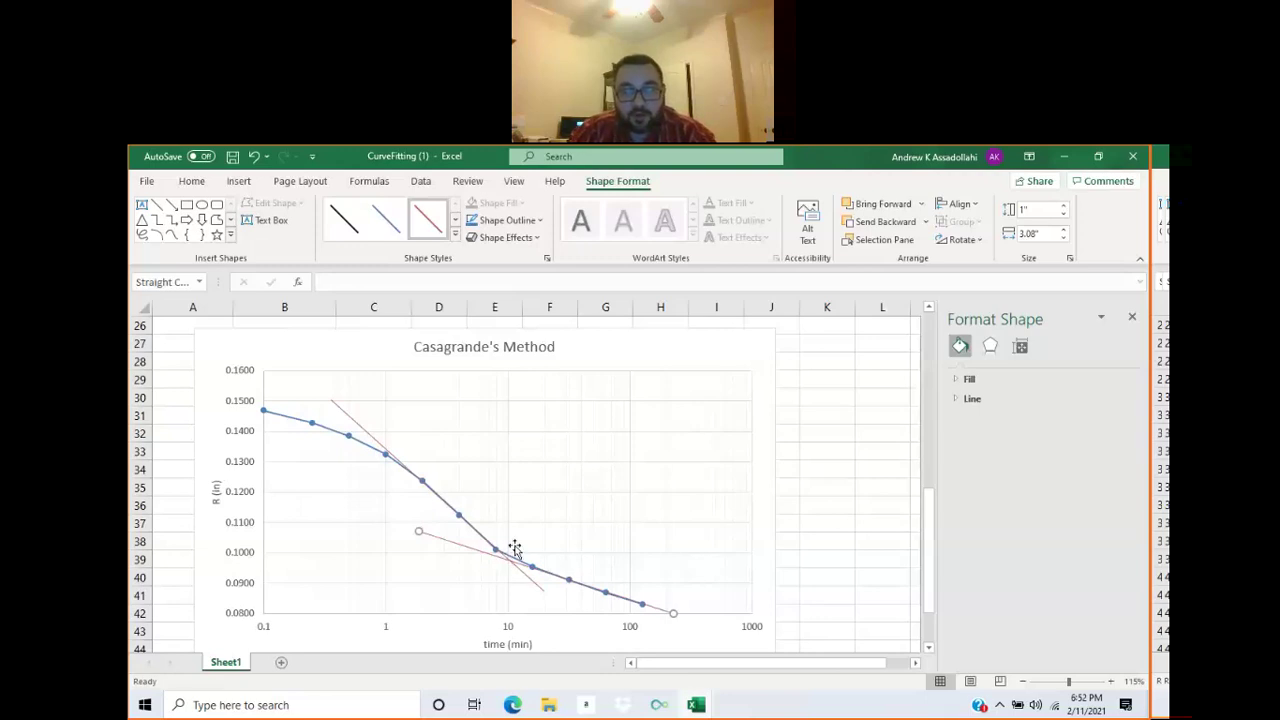
# Draw a red vertical arrow about 0.67" long from the intersection of the two tangent lines down to the time axis.
pyautogui.keyDown('ctrl'); pyautogui.scroll(1, 514, 548); pyautogui.keyUp('ctrl')
pyautogui.keyDown('ctrl'); pyautogui.scroll(2, 498, 541); pyautogui.keyUp('ctrl')
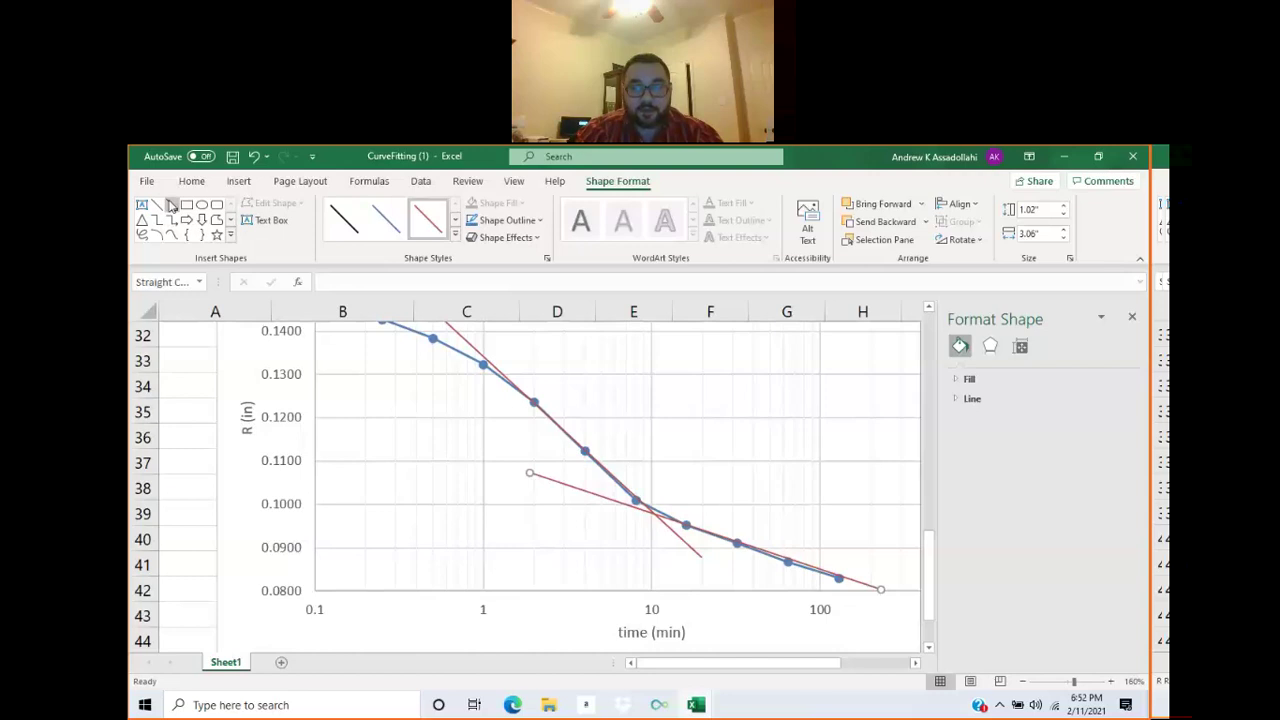
pyautogui.click(171, 204)
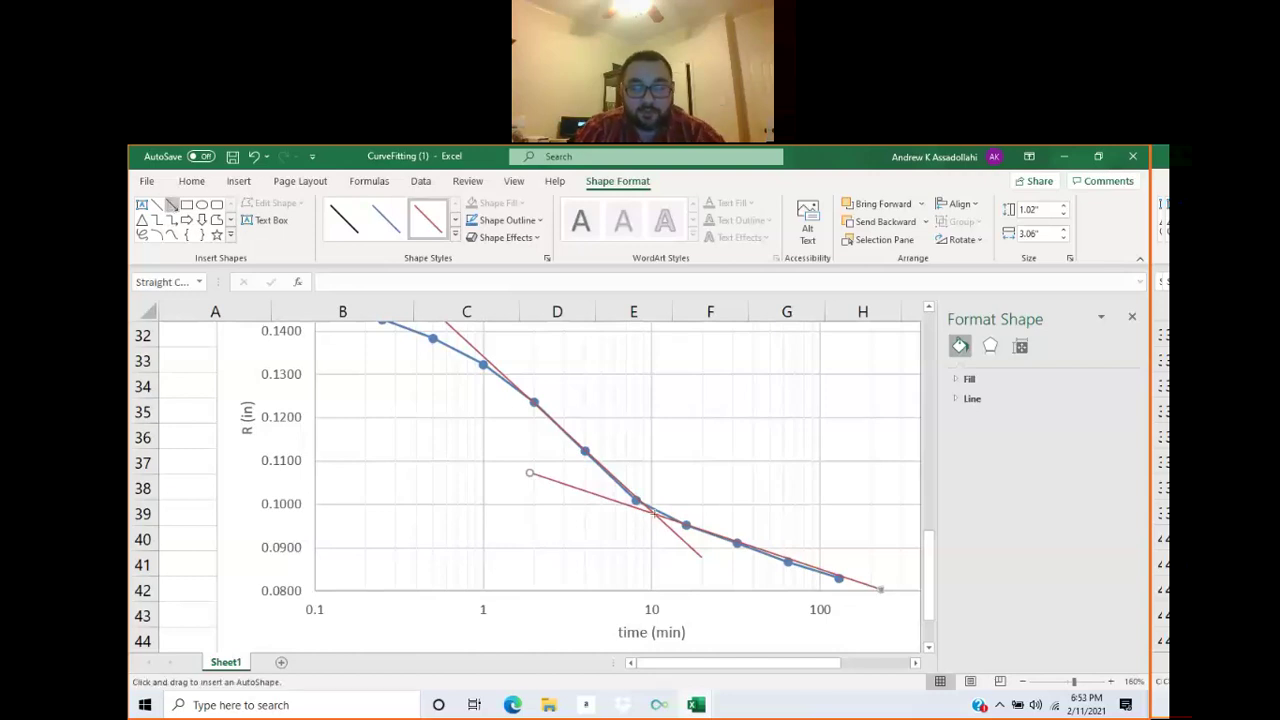
pyautogui.moveTo(652, 512)
pyautogui.mouseDown()
pyautogui.moveTo(659, 562)
pyautogui.moveTo(670, 438)
pyautogui.moveTo(669, 557)
pyautogui.moveTo(650, 557)
pyautogui.moveTo(665, 458)
pyautogui.moveTo(665, 592)
pyautogui.moveTo(675, 580)
pyautogui.moveTo(554, 445)
pyautogui.moveTo(722, 546)
pyautogui.moveTo(721, 487)
pyautogui.moveTo(655, 554)
pyautogui.moveTo(696, 592)
pyautogui.moveTo(667, 591)
pyautogui.mouseUp()
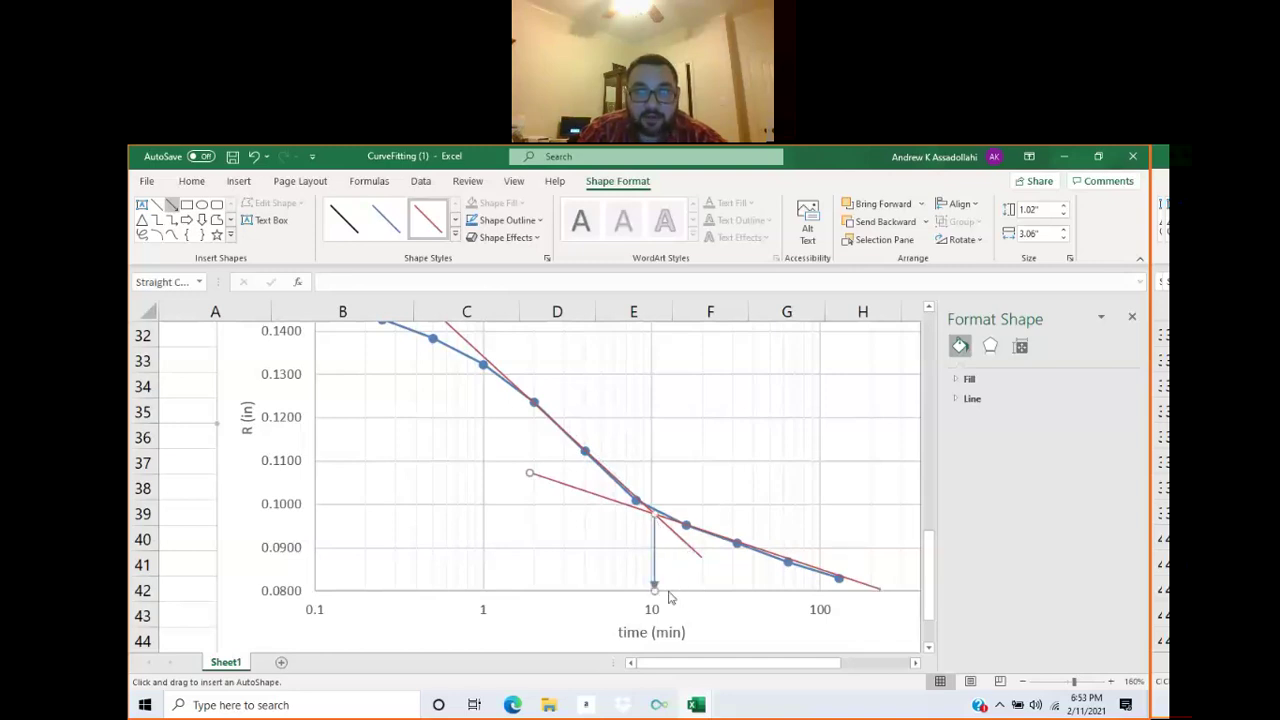
pyautogui.click(430, 220)
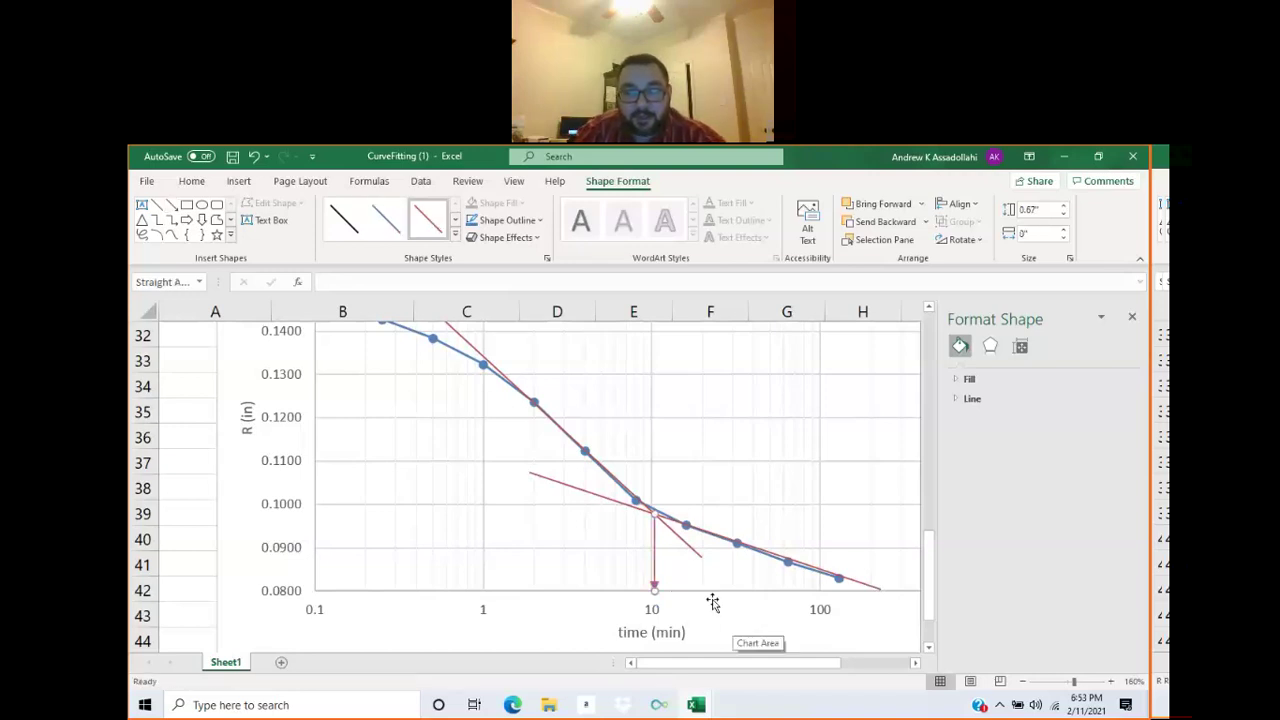
# Read the time at the arrow and record it below the chart, with "tp (min) =" in B47 and 11 in C47.
pyautogui.keyDown('ctrl'); pyautogui.scroll(-1, 712, 601); pyautogui.keyUp('ctrl')
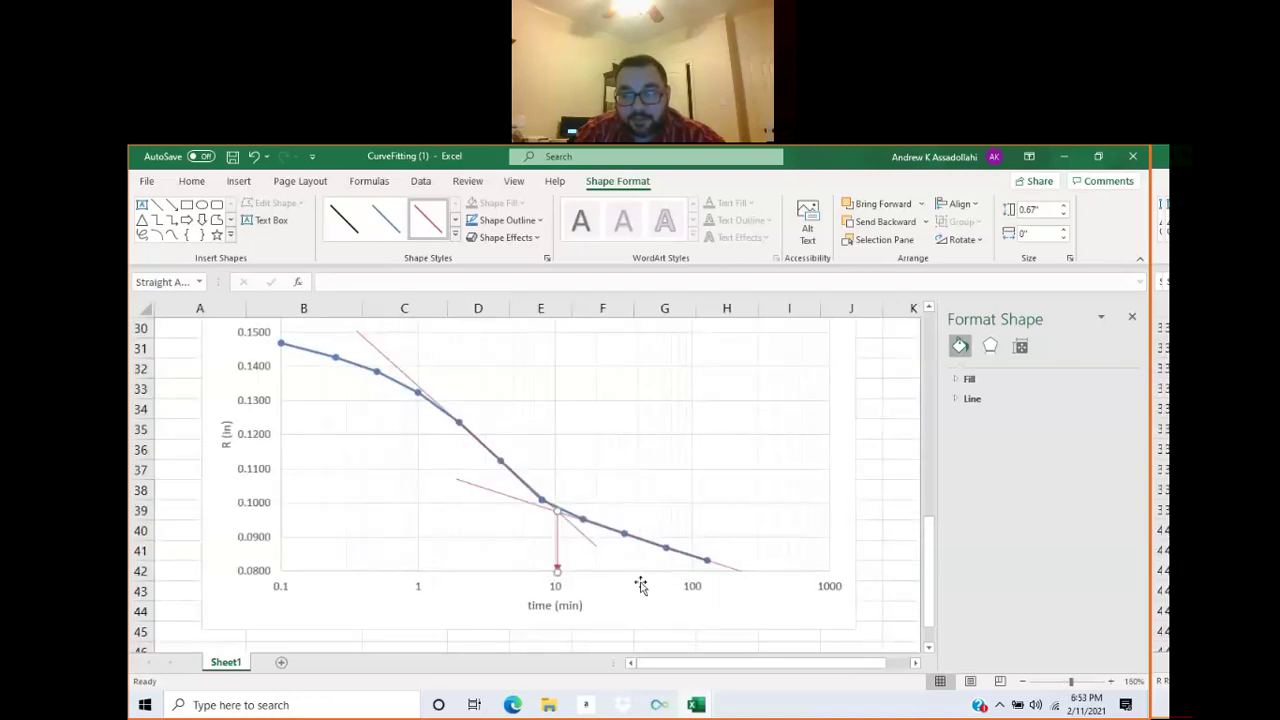
pyautogui.keyDown('ctrl'); pyautogui.scroll(4, 641, 585); pyautogui.keyUp('ctrl')
pyautogui.keyDown('ctrl'); pyautogui.scroll(-1, 765, 552); pyautogui.keyUp('ctrl')
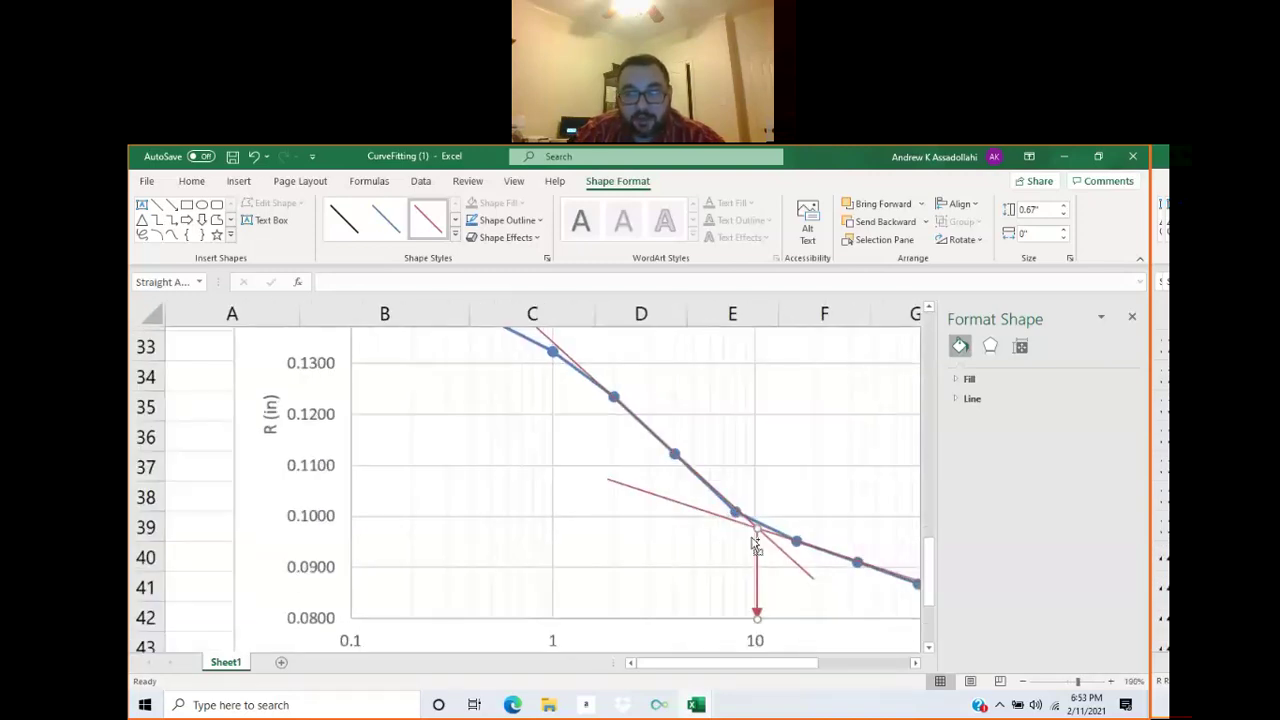
pyautogui.keyDown('ctrl'); pyautogui.scroll(-5, 755, 543); pyautogui.keyUp('ctrl')
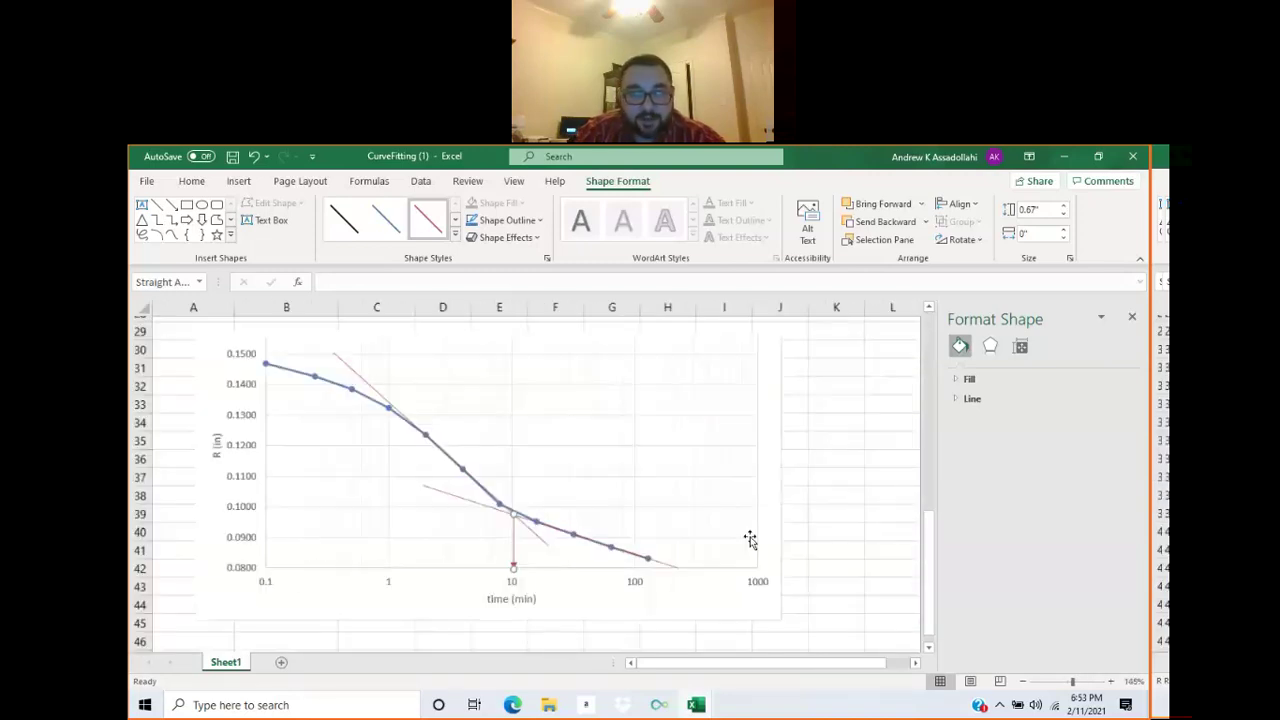
pyautogui.click(297, 624)
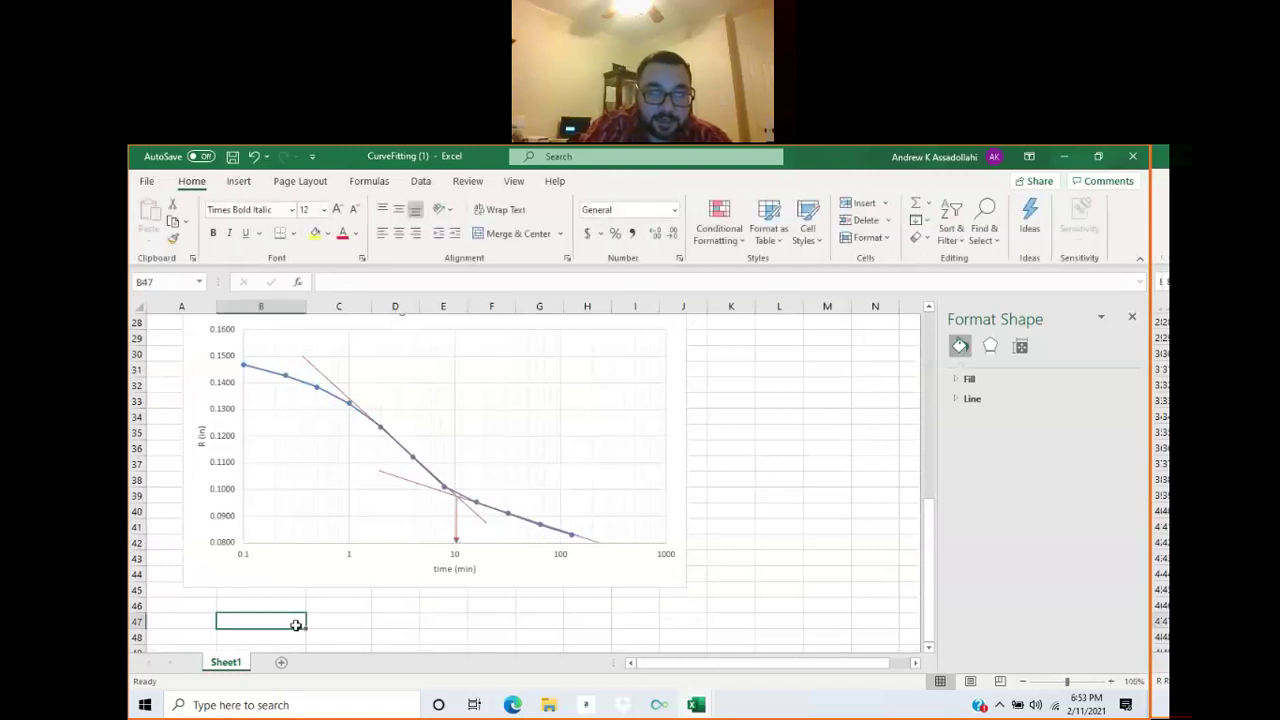
pyautogui.write('tp (')
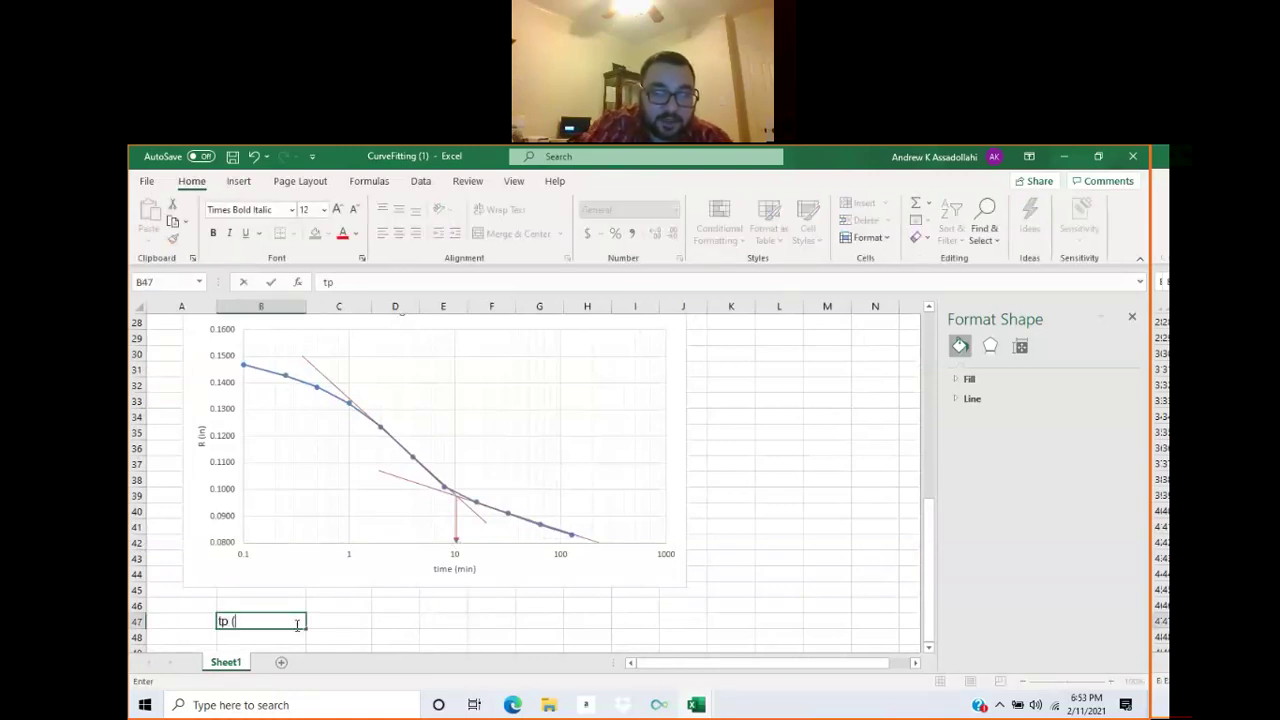
pyautogui.write('min) =')
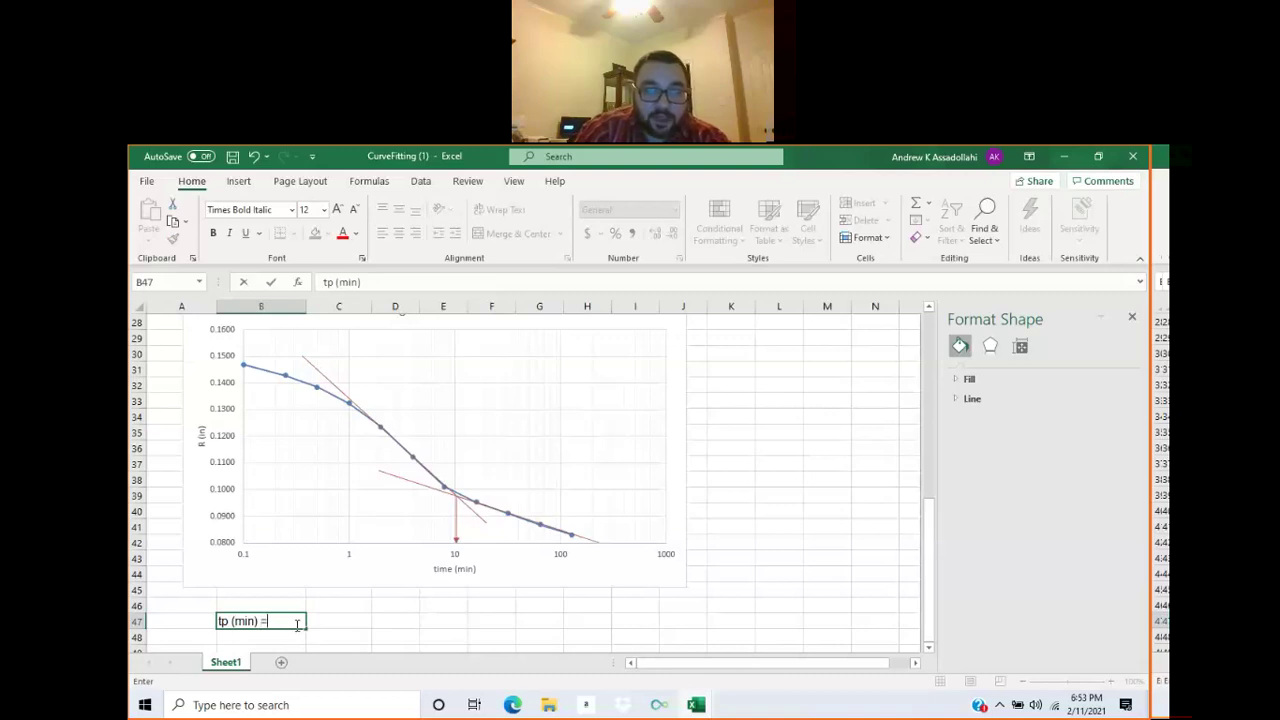
pyautogui.click(342, 617)
pyautogui.write('11')
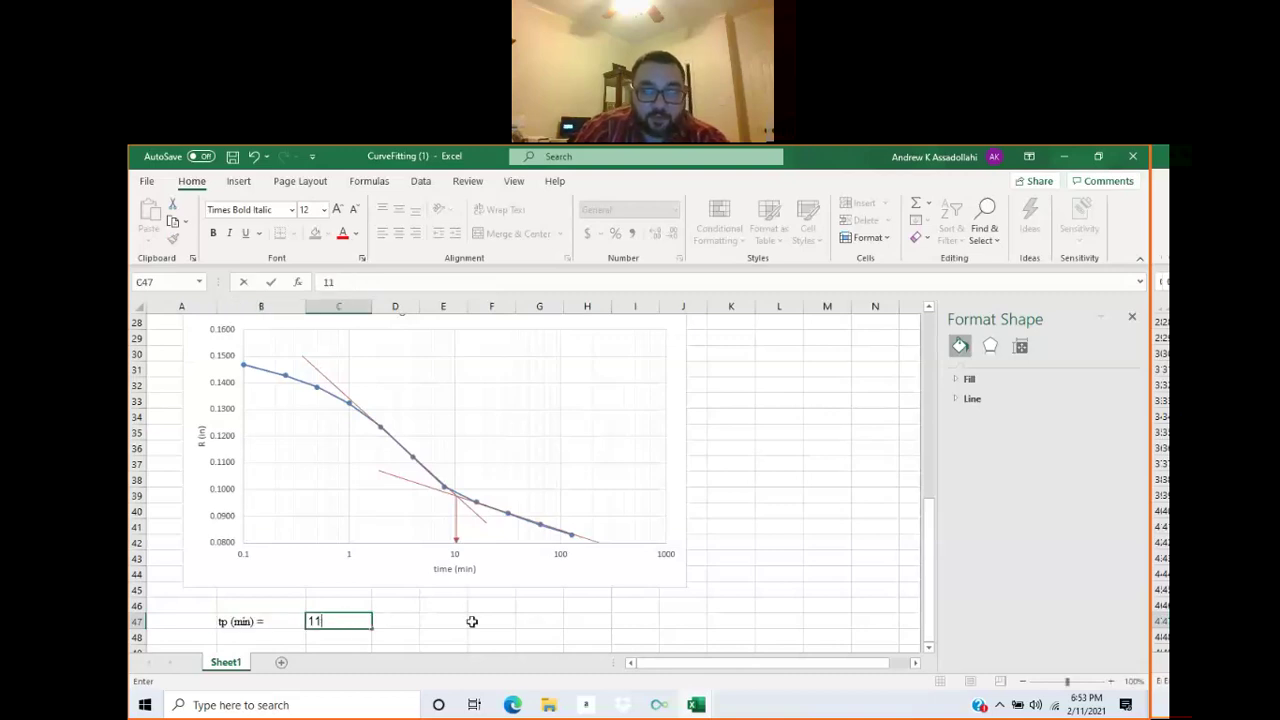
pyautogui.click(472, 621)
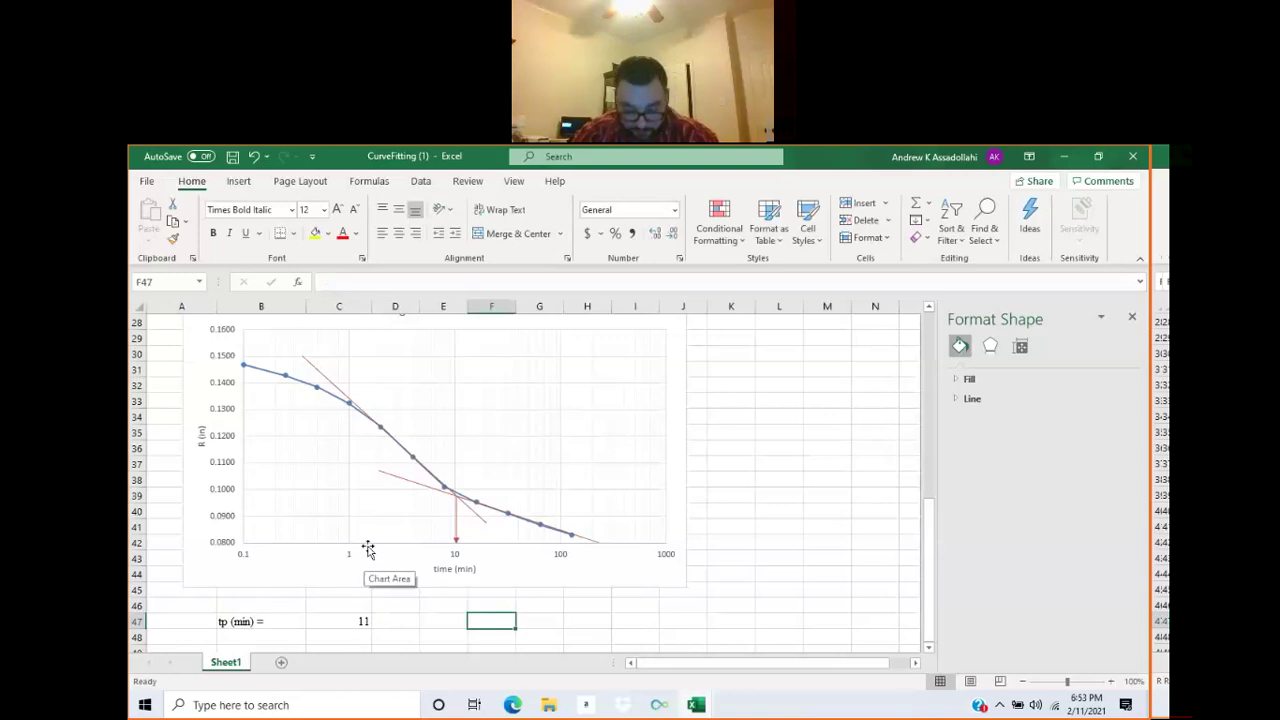
# Draw a red horizontal arrow about 2.95" long from the intersection of the two tangent lines to the R axis.
pyautogui.click(243, 183)
pyautogui.click(307, 220)
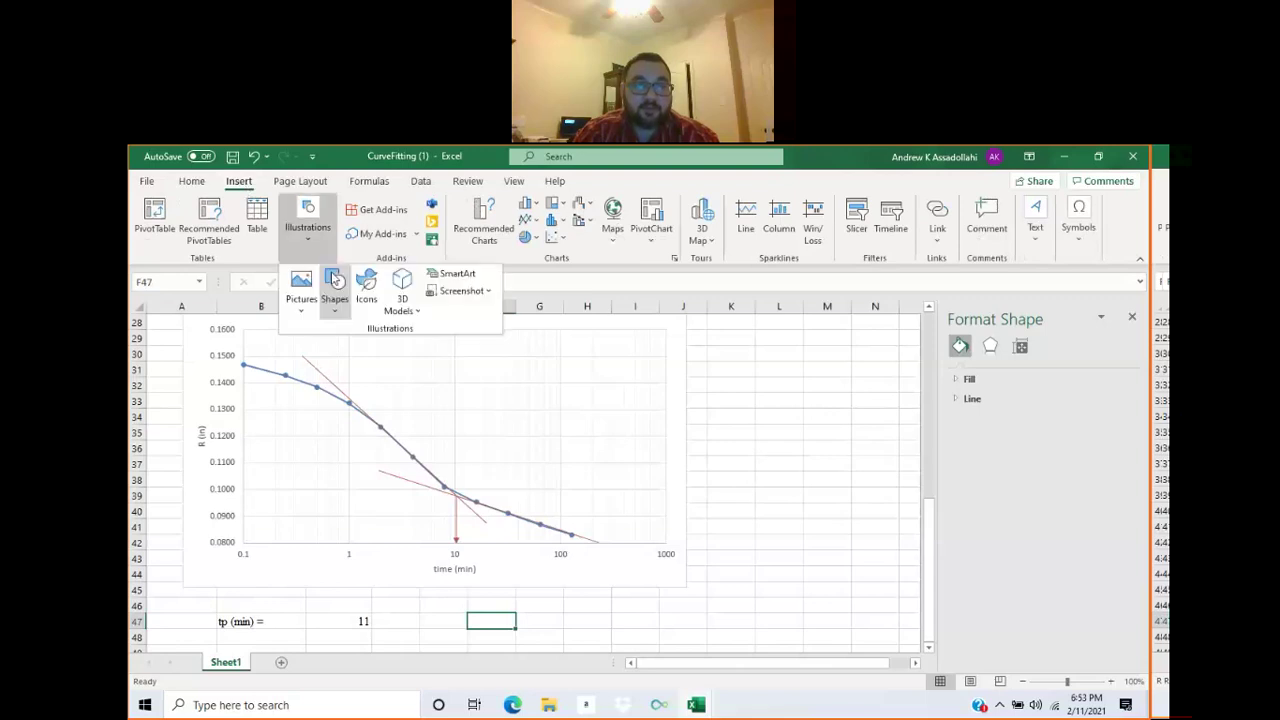
pyautogui.click(338, 310)
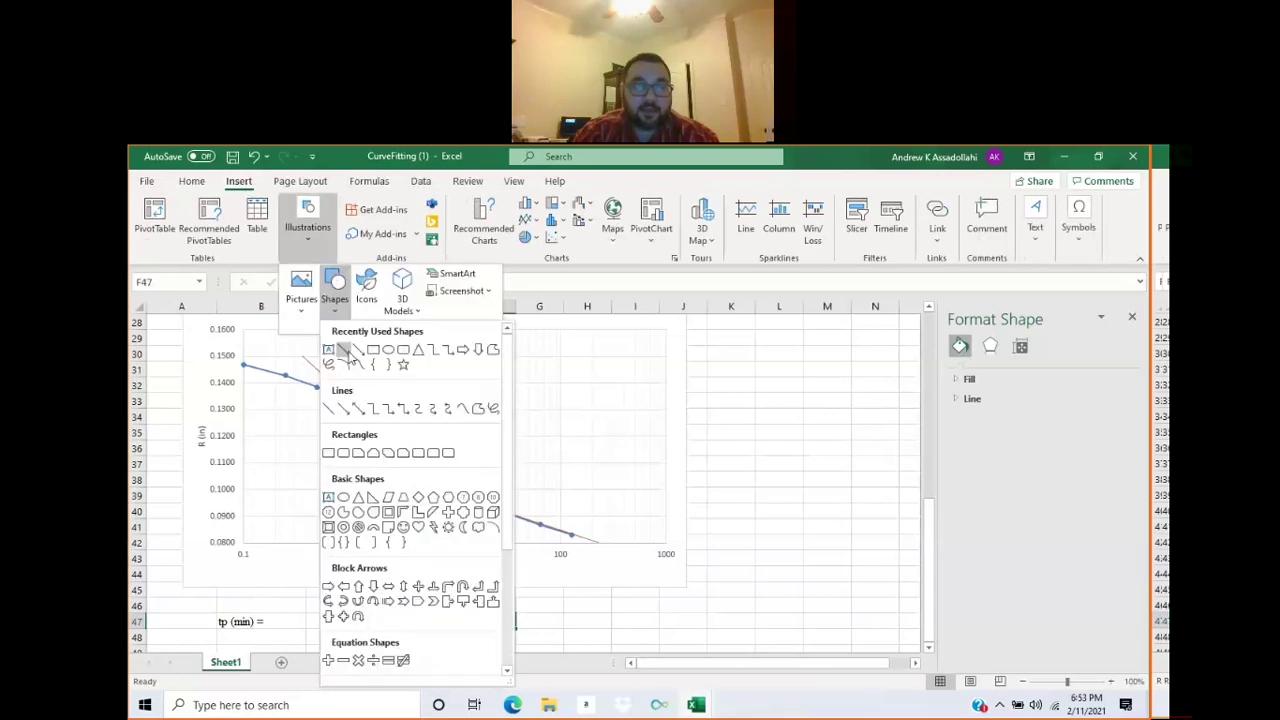
pyautogui.click(344, 349)
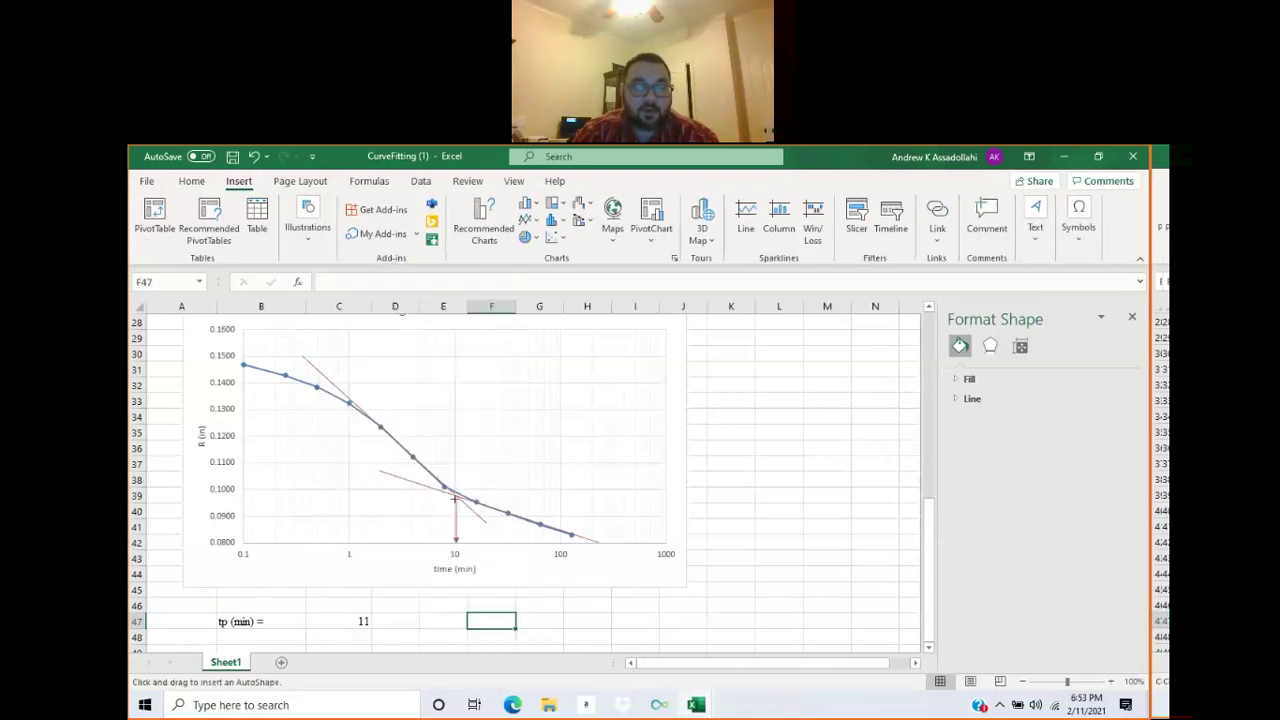
pyautogui.moveTo(455, 499); pyautogui.dragTo(243, 513)
pyautogui.click(428, 218)
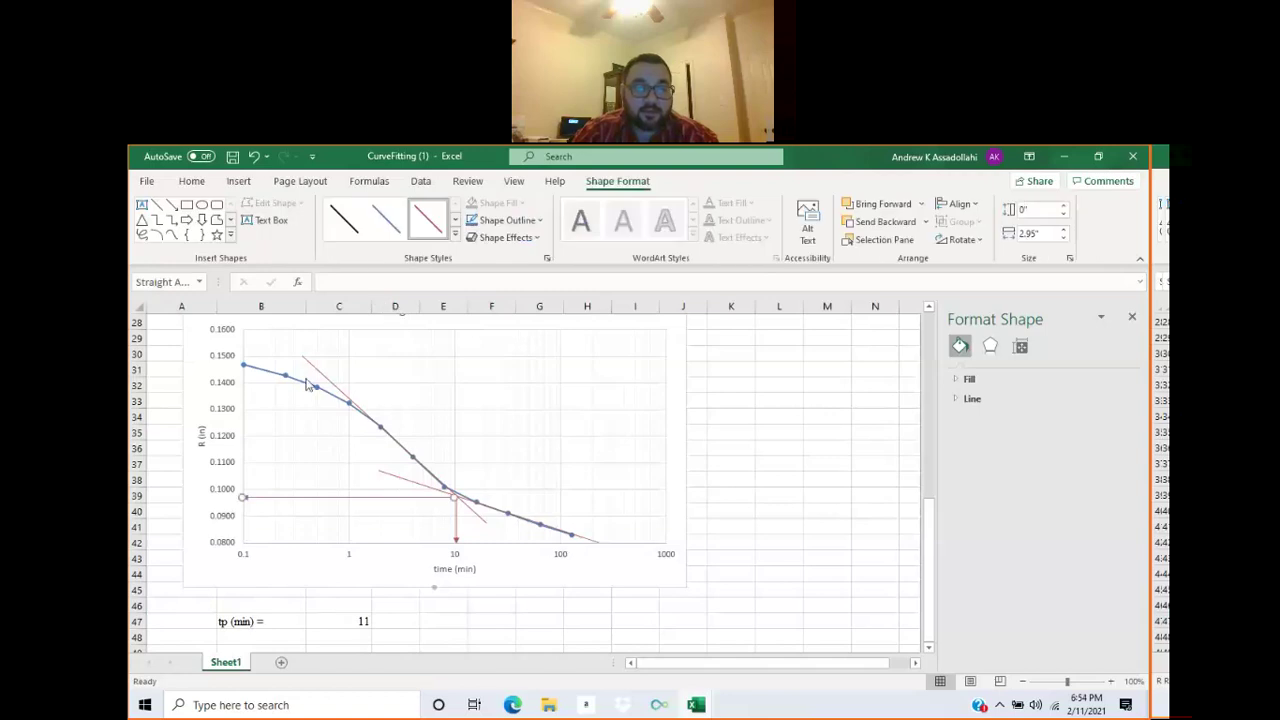
# Add minor gridlines to the chart's vertical R (in) axis.
pyautogui.scroll(3, 240, 500)
pyautogui.click(270, 513)
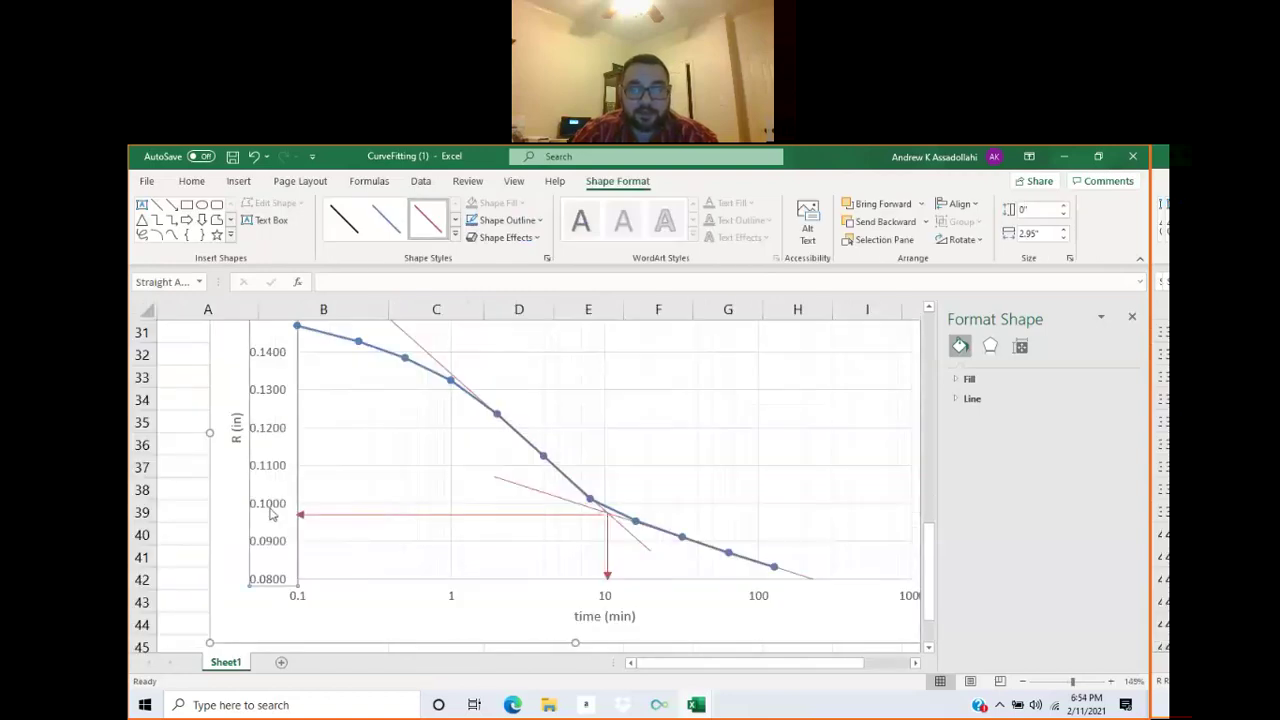
pyautogui.click(278, 513)
pyautogui.rightClick(278, 513)
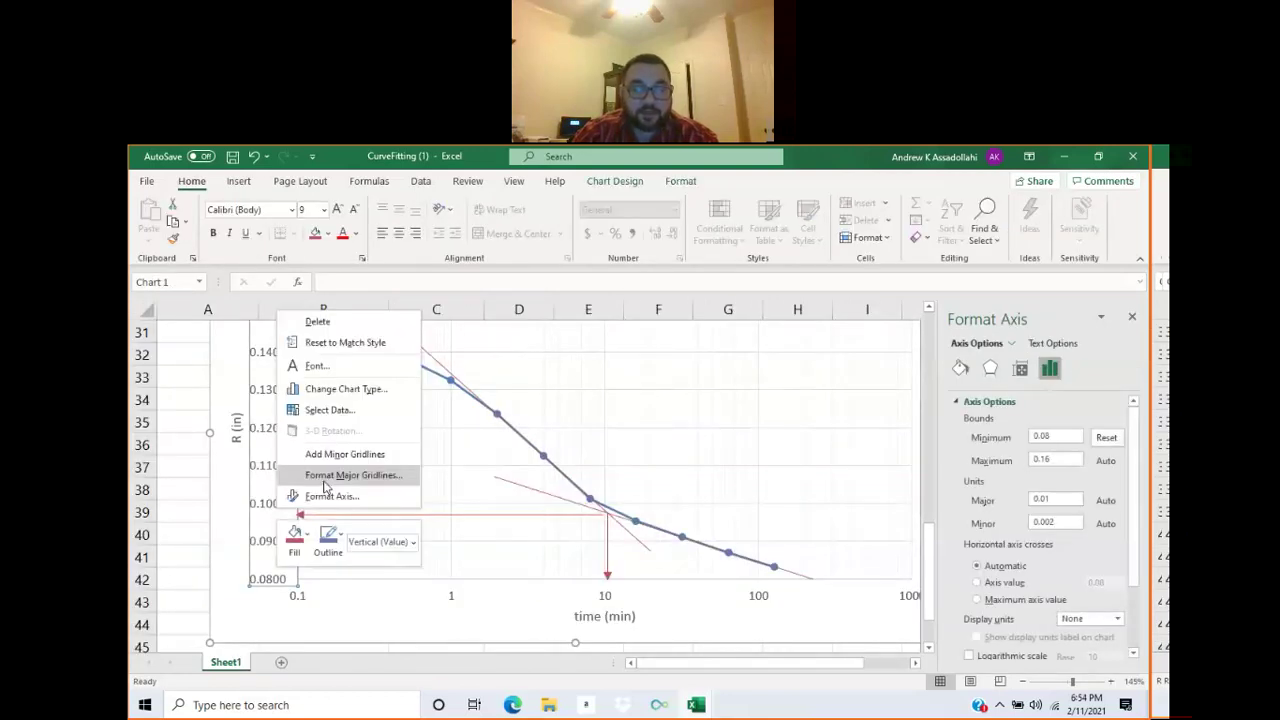
pyautogui.click(351, 456)
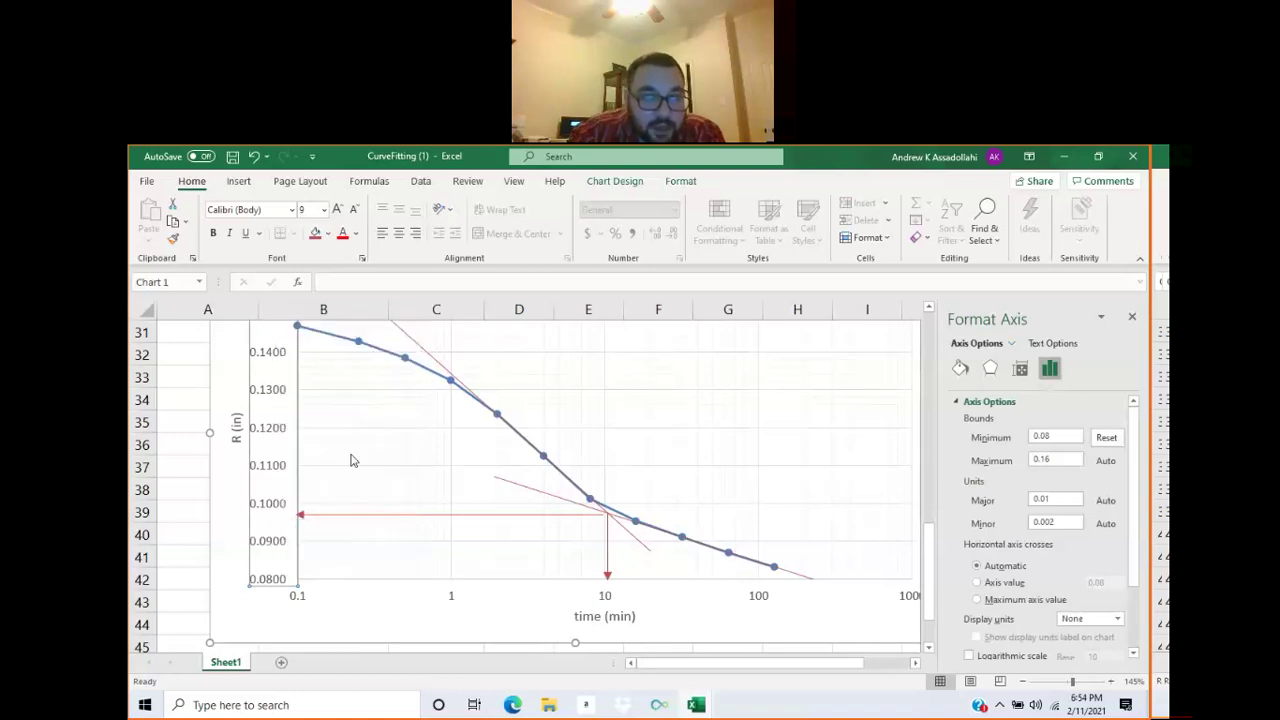
# Nudge the horizontal arrow slightly so that it lines up with the intersection of the two tangent lines.
pyautogui.scroll(1, 371, 565)
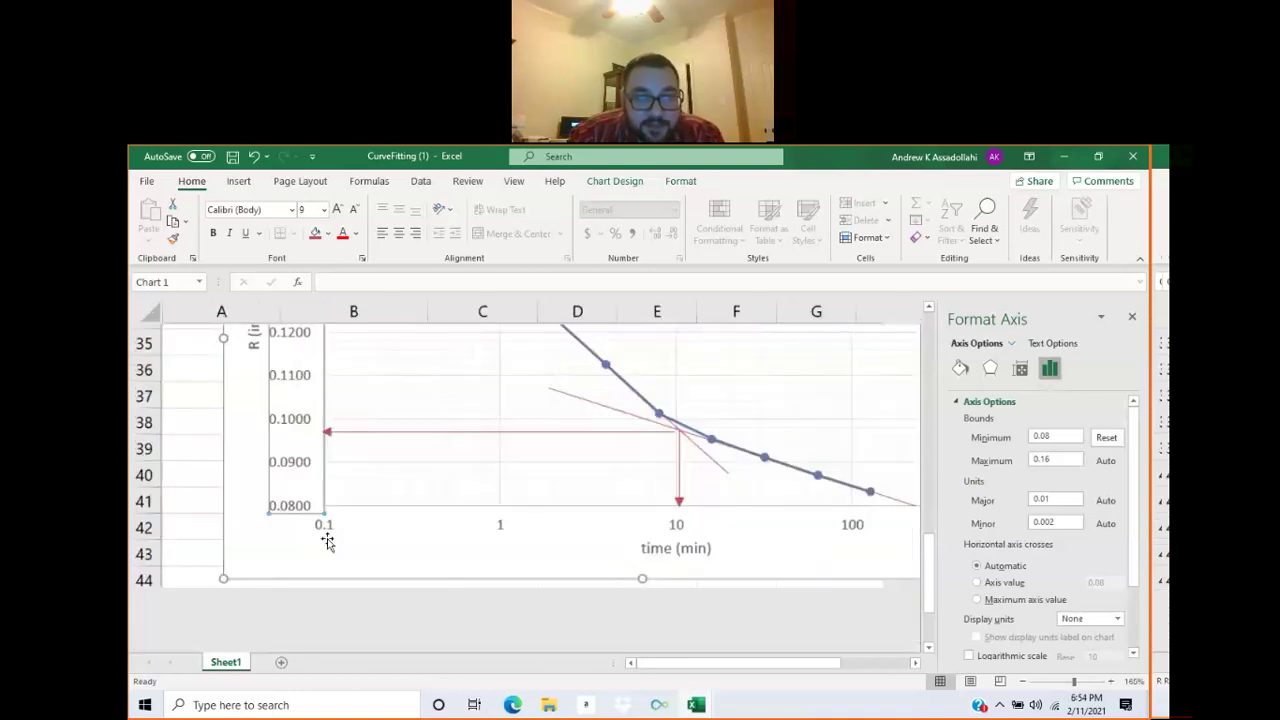
pyautogui.scroll(3, 327, 541)
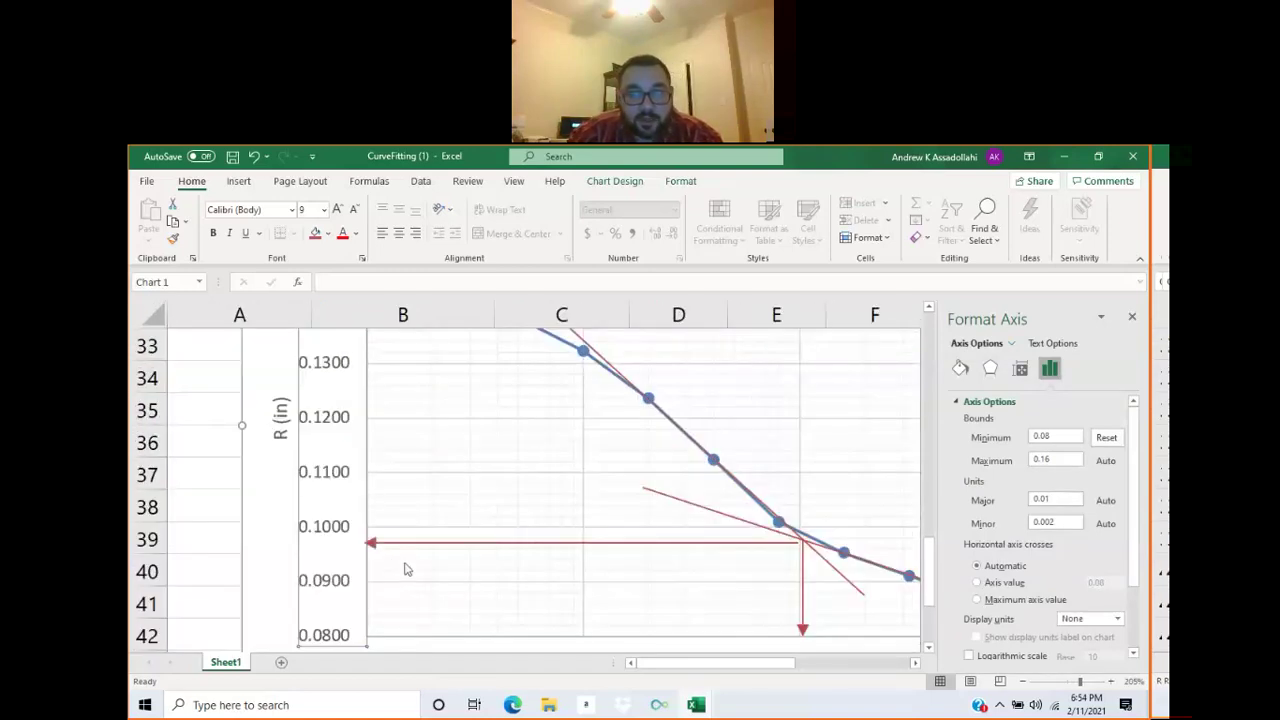
pyautogui.moveTo(485, 549)
pyautogui.mouseDown()
pyautogui.moveTo(499, 539)
pyautogui.moveTo(480, 554)
pyautogui.mouseUp()
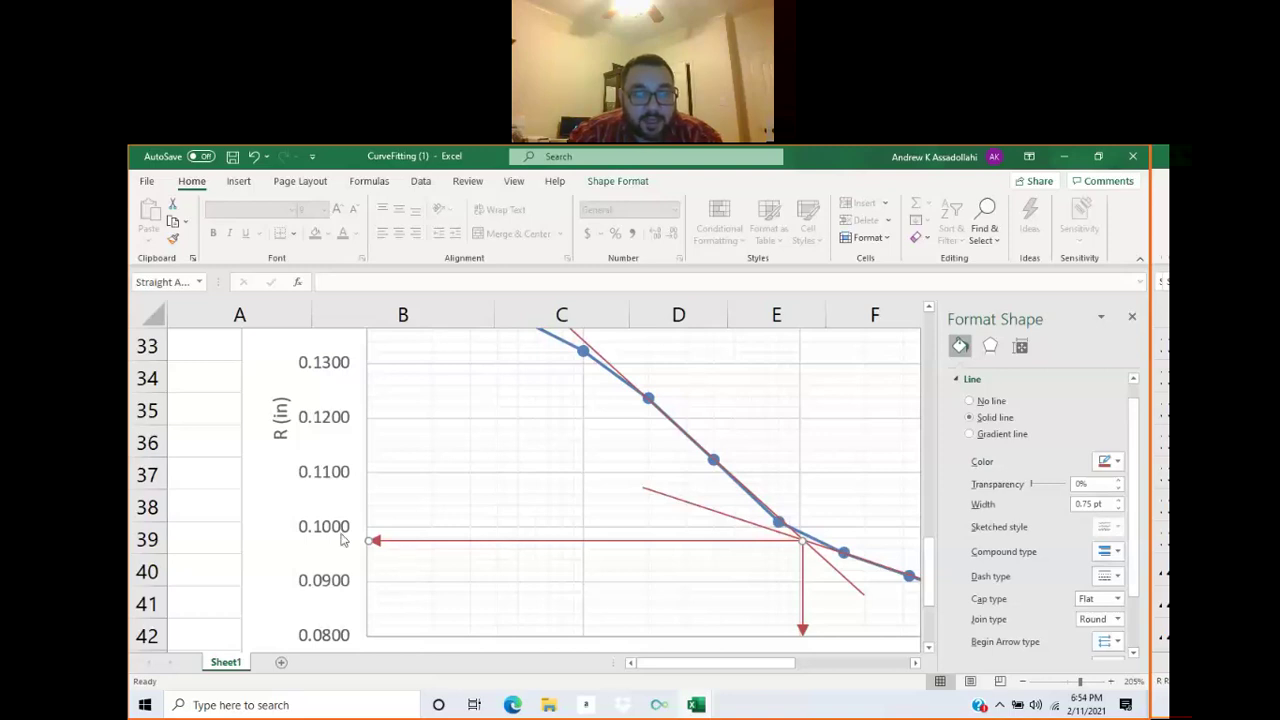
# Record the R value at the horizontal arrow below the chart, with "R100 (in) =" in B48 and 0.098 in C48.
pyautogui.scroll(-6, 343, 540)
pyautogui.scroll(-3, 270, 554)
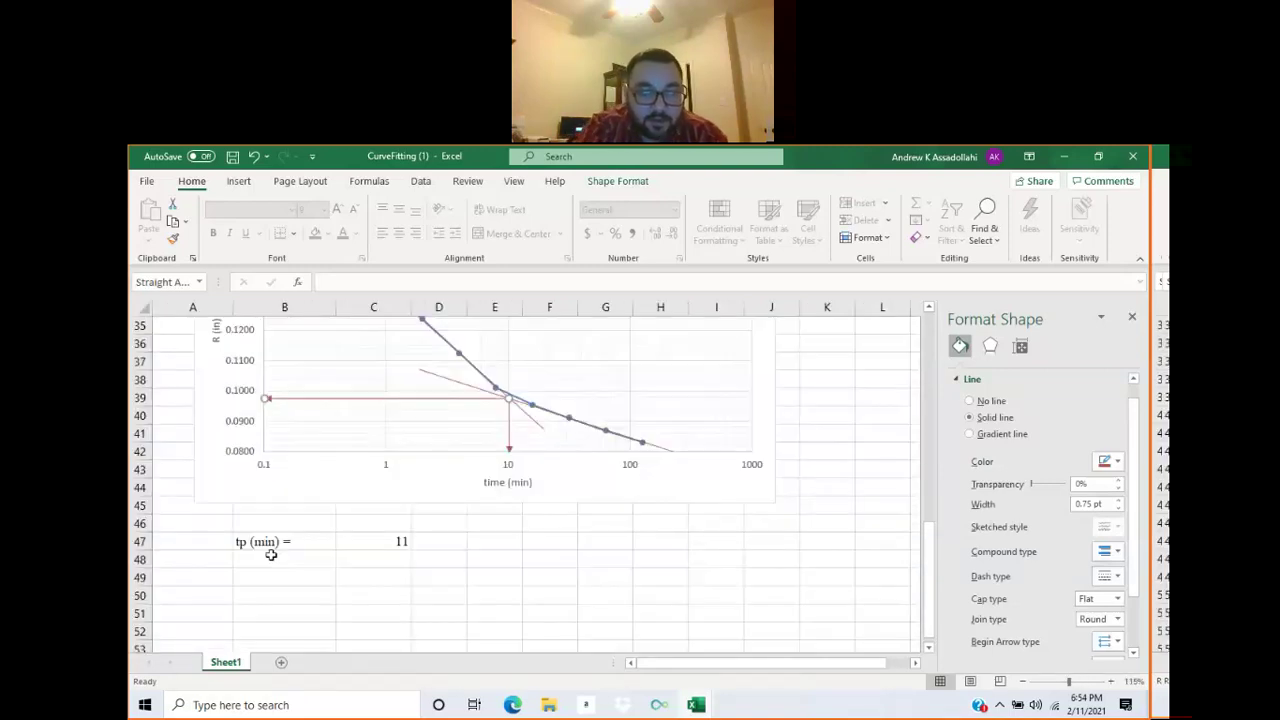
pyautogui.click(272, 554)
pyautogui.write('R')
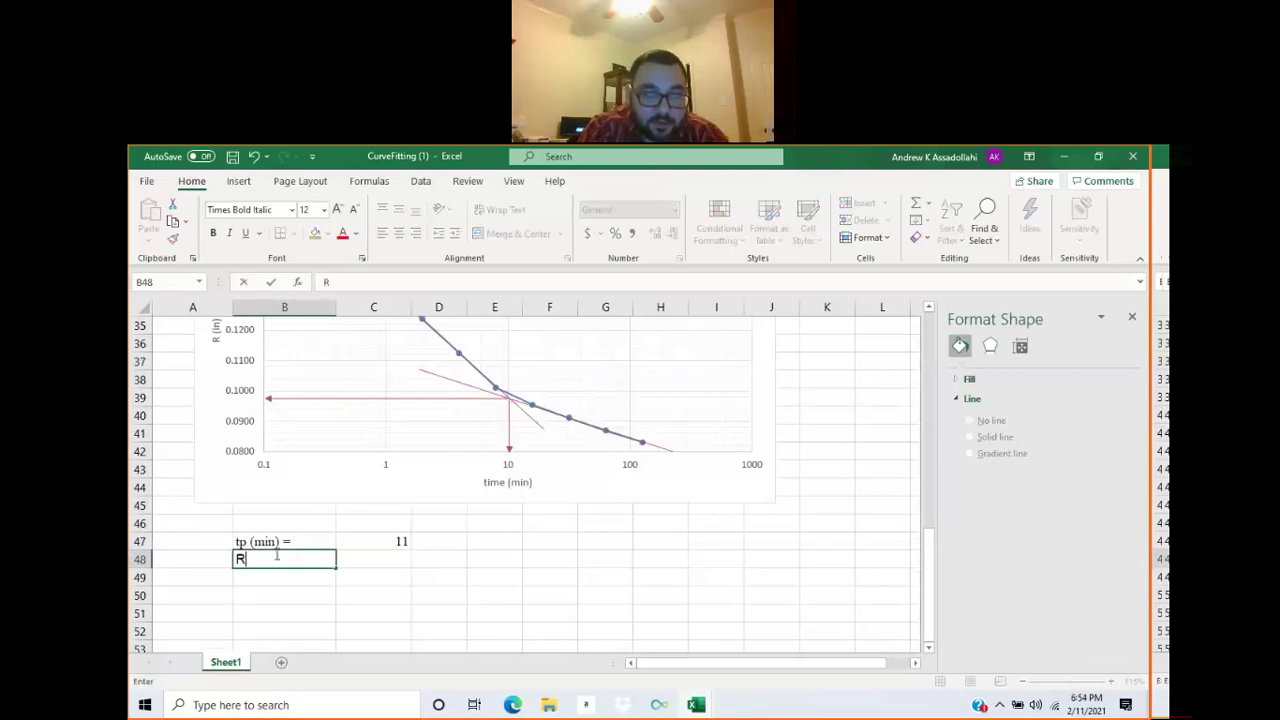
pyautogui.write('100')
pyautogui.write('(')
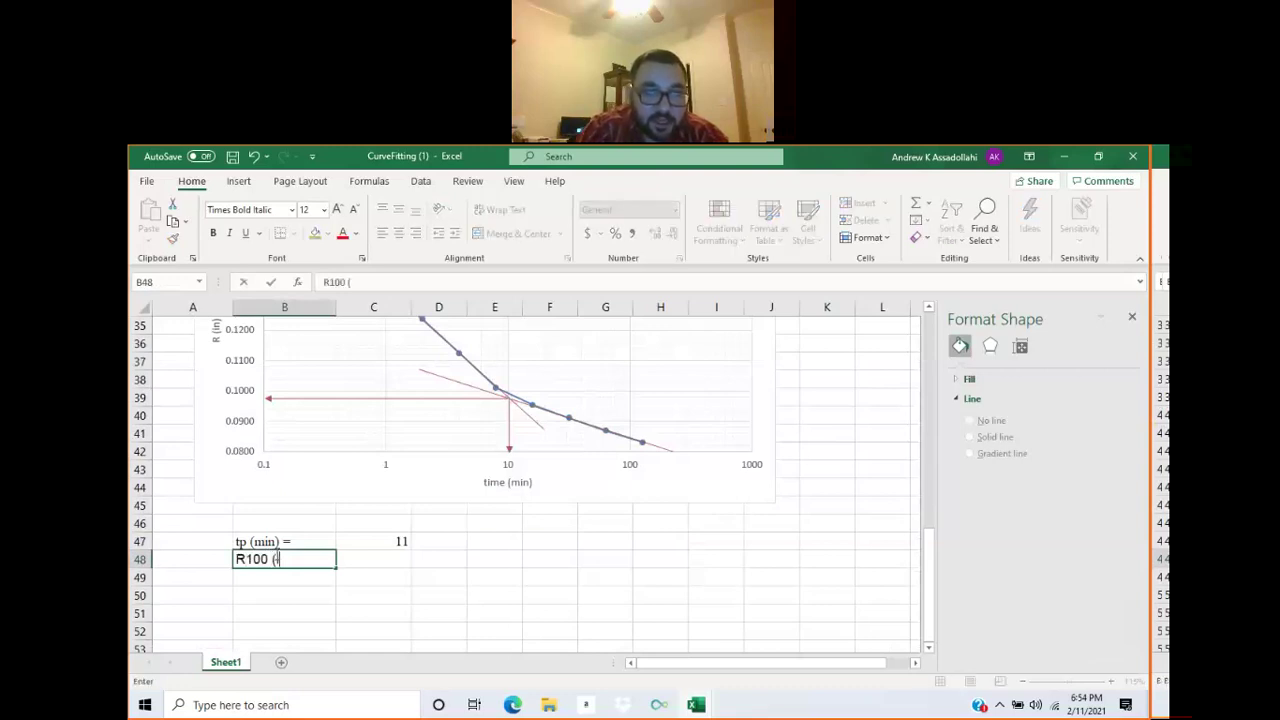
pyautogui.write('in) =')
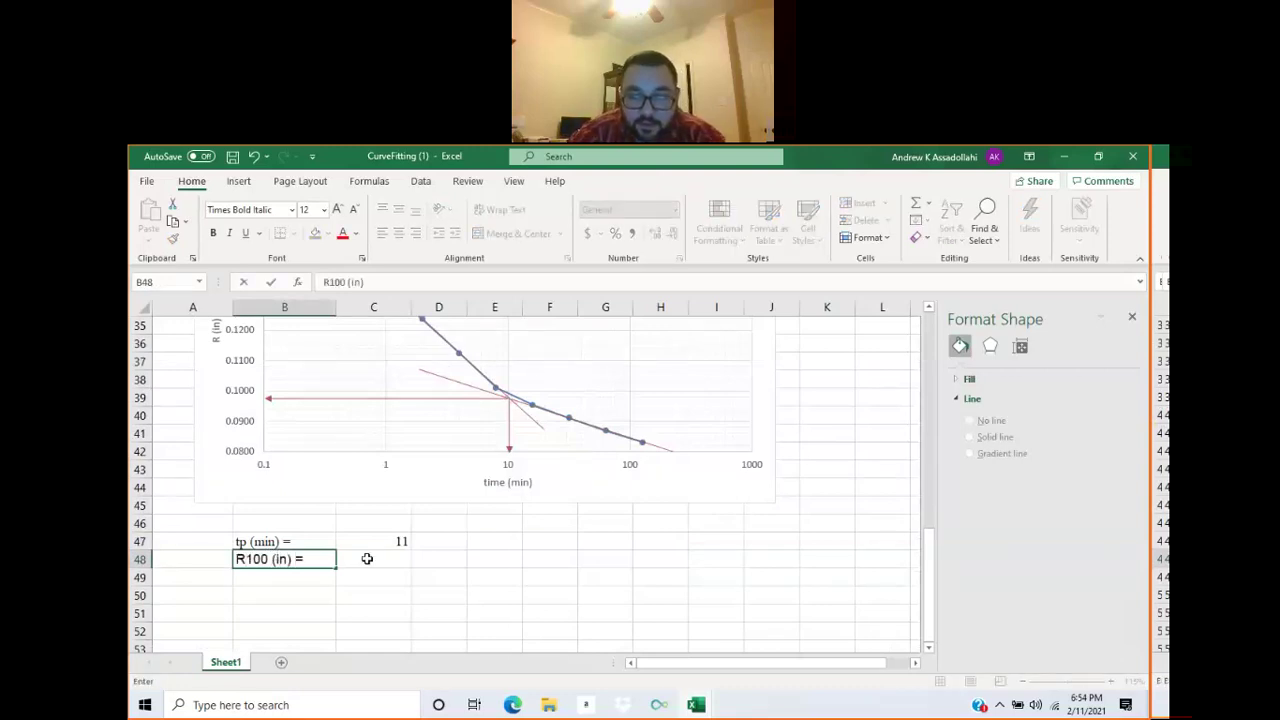
pyautogui.click(367, 558)
pyautogui.write('0.098')
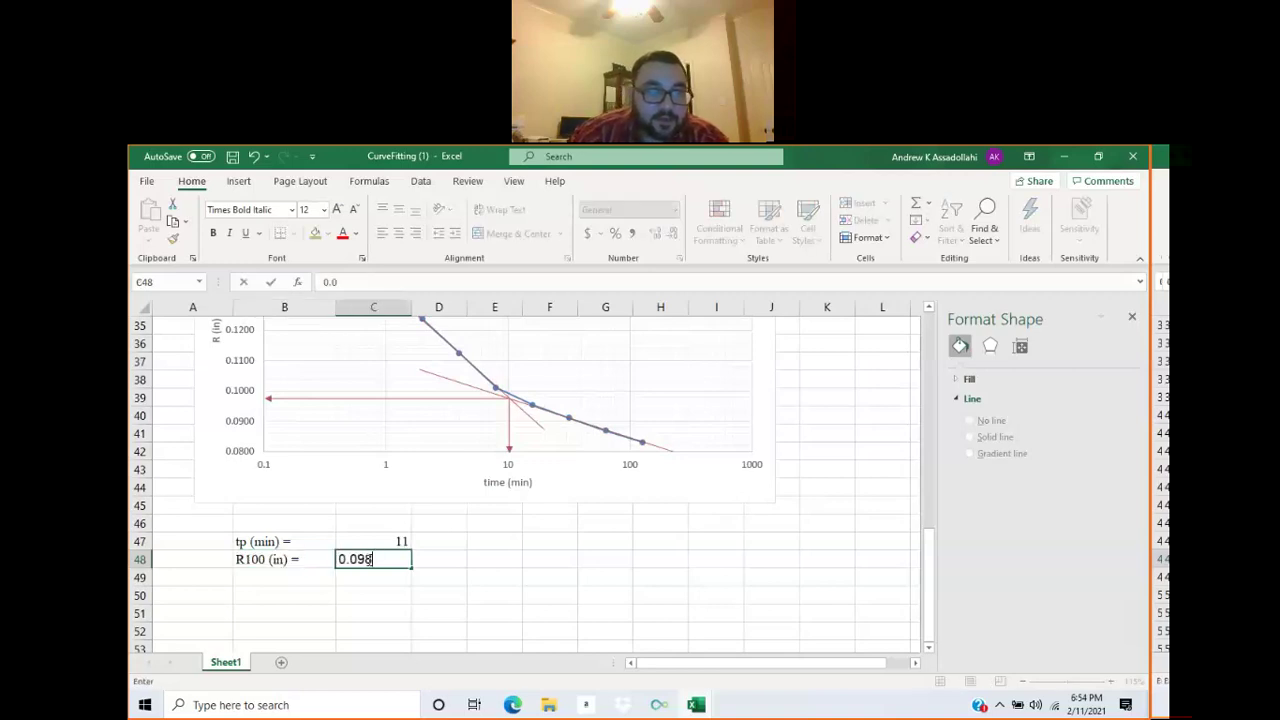
pyautogui.click(487, 560)
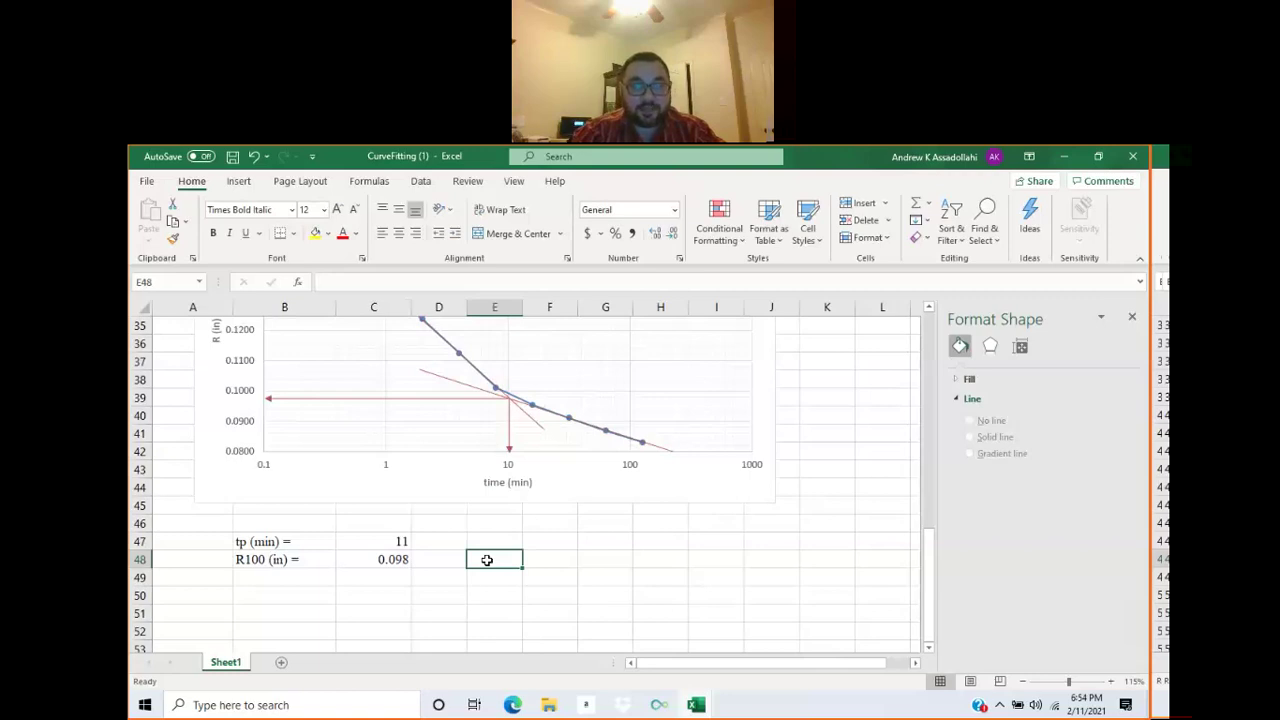
# Examine the early portion of the Casagrande curve and compare its first point with the time and dial reading table.
pyautogui.scroll(2, 395, 469)
pyautogui.scroll(-1, 395, 469)
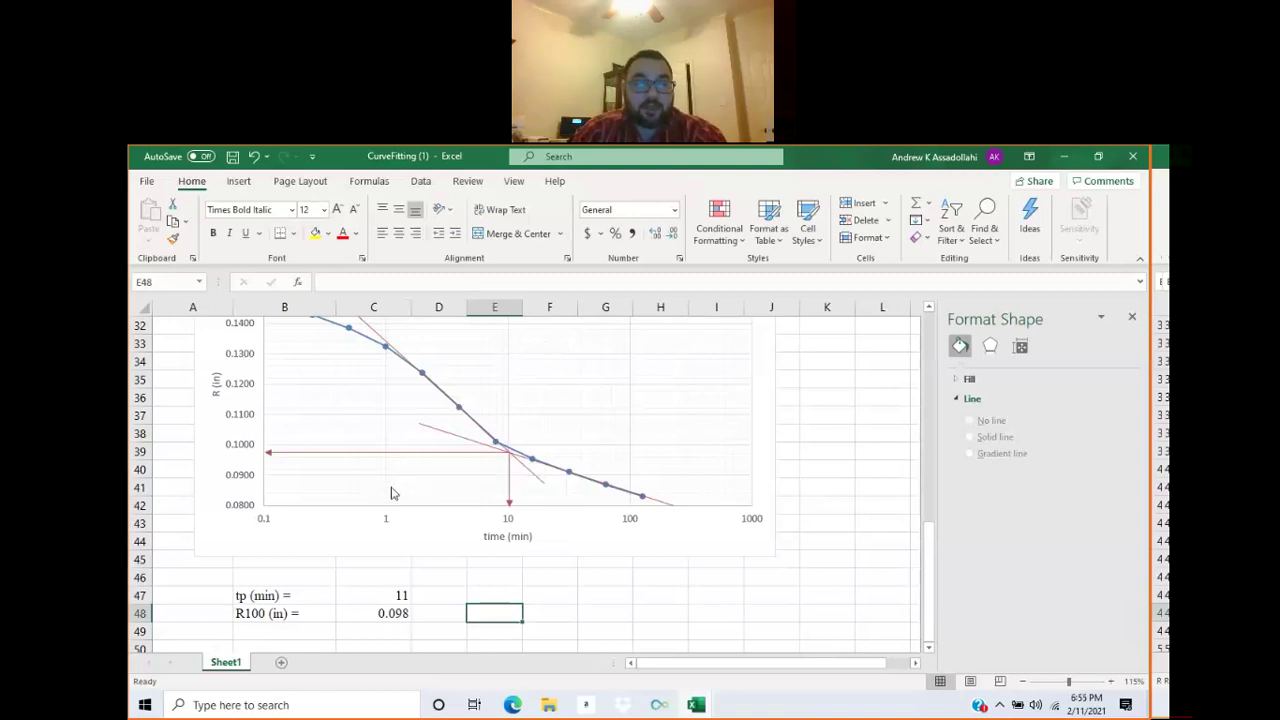
pyautogui.scroll(-1, 392, 493)
pyautogui.scroll(3, 383, 485)
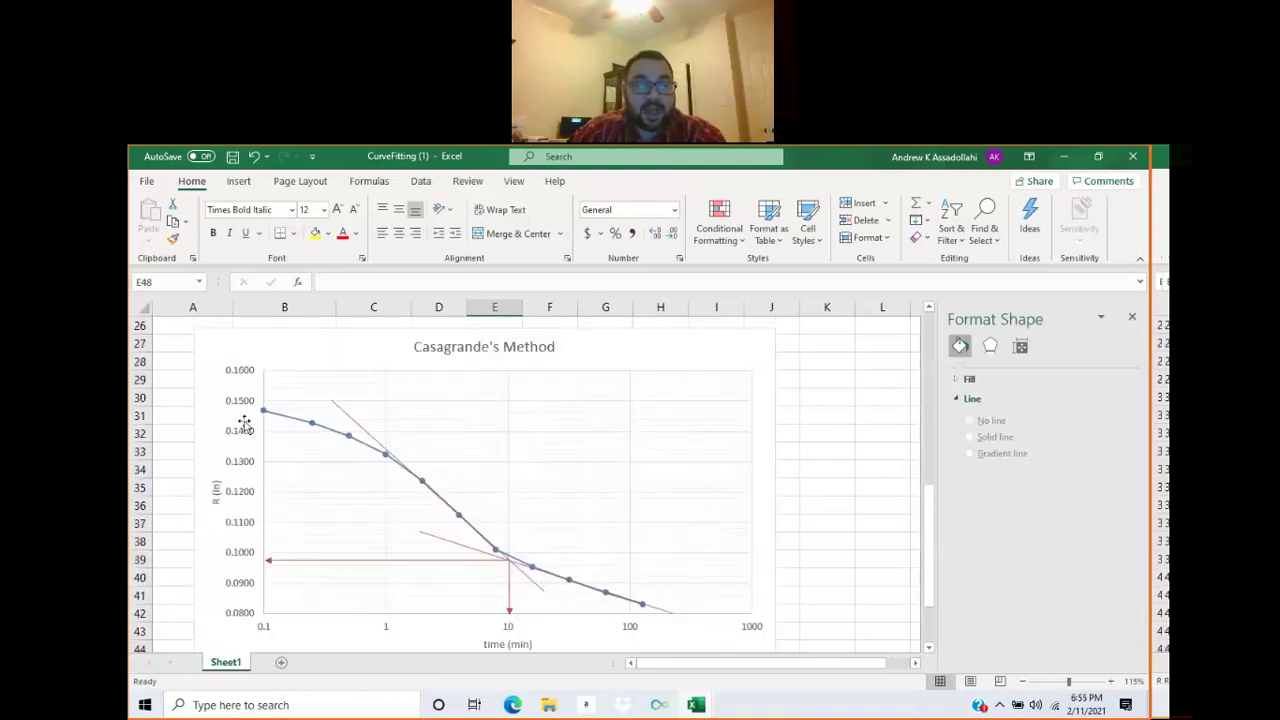
pyautogui.scroll(2, 244, 423)
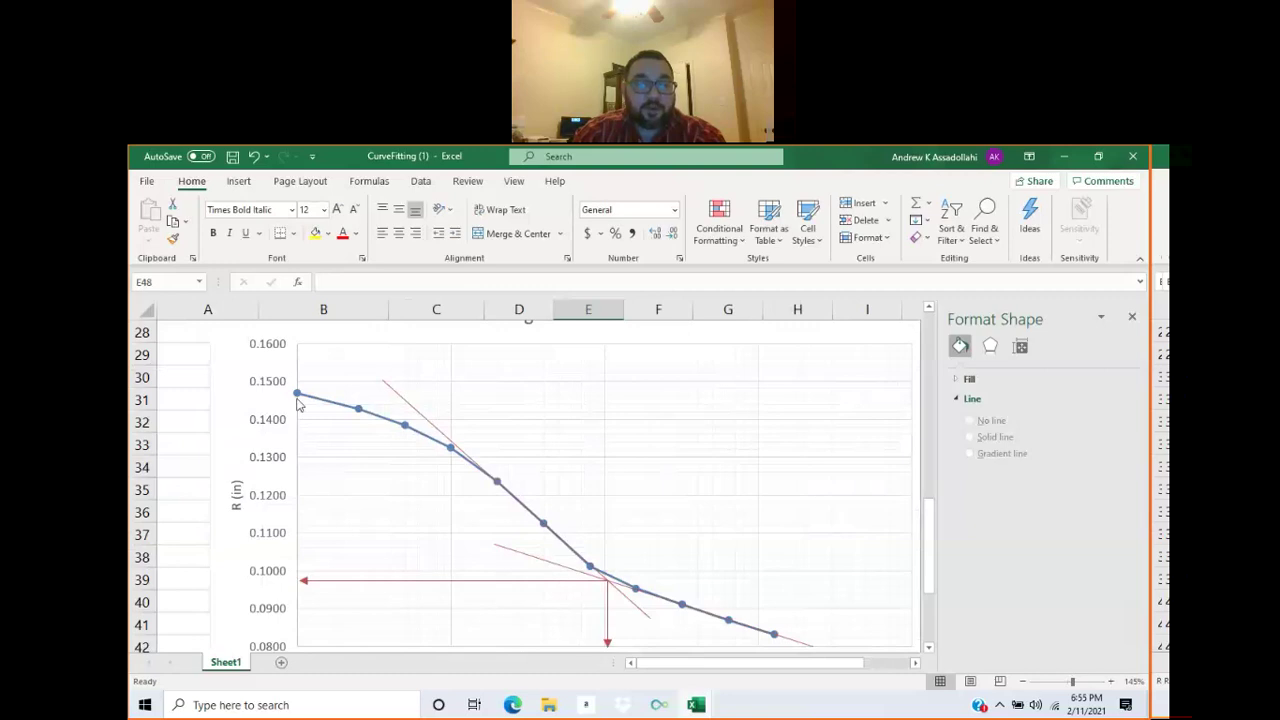
pyautogui.moveTo(297, 396)
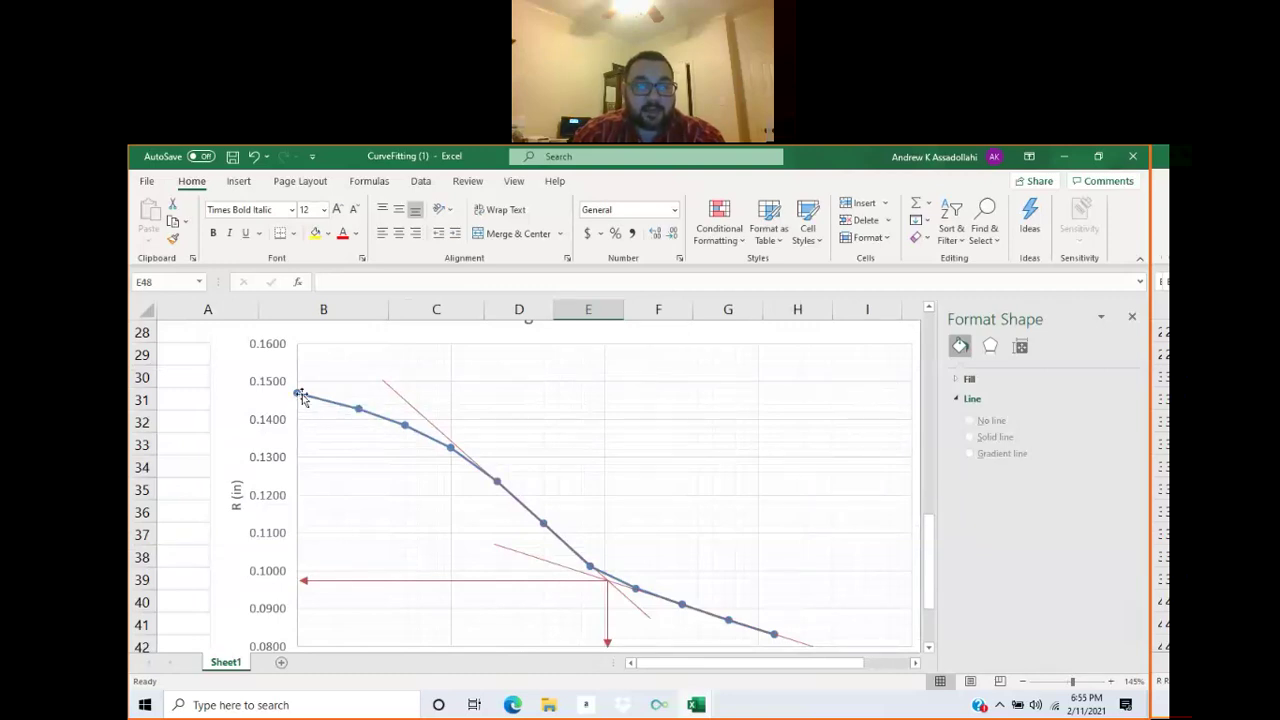
pyautogui.scroll(3, 302, 397)
pyautogui.scroll(5, 302, 397)
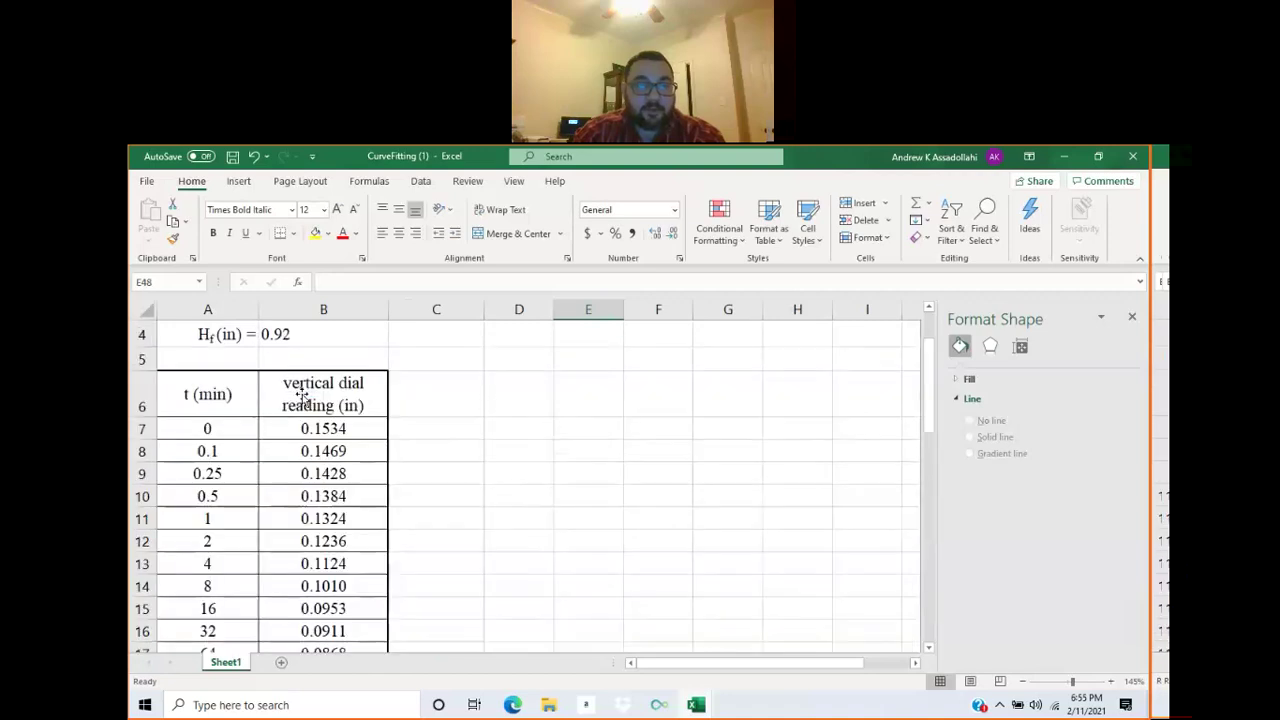
pyautogui.scroll(-4, 275, 434)
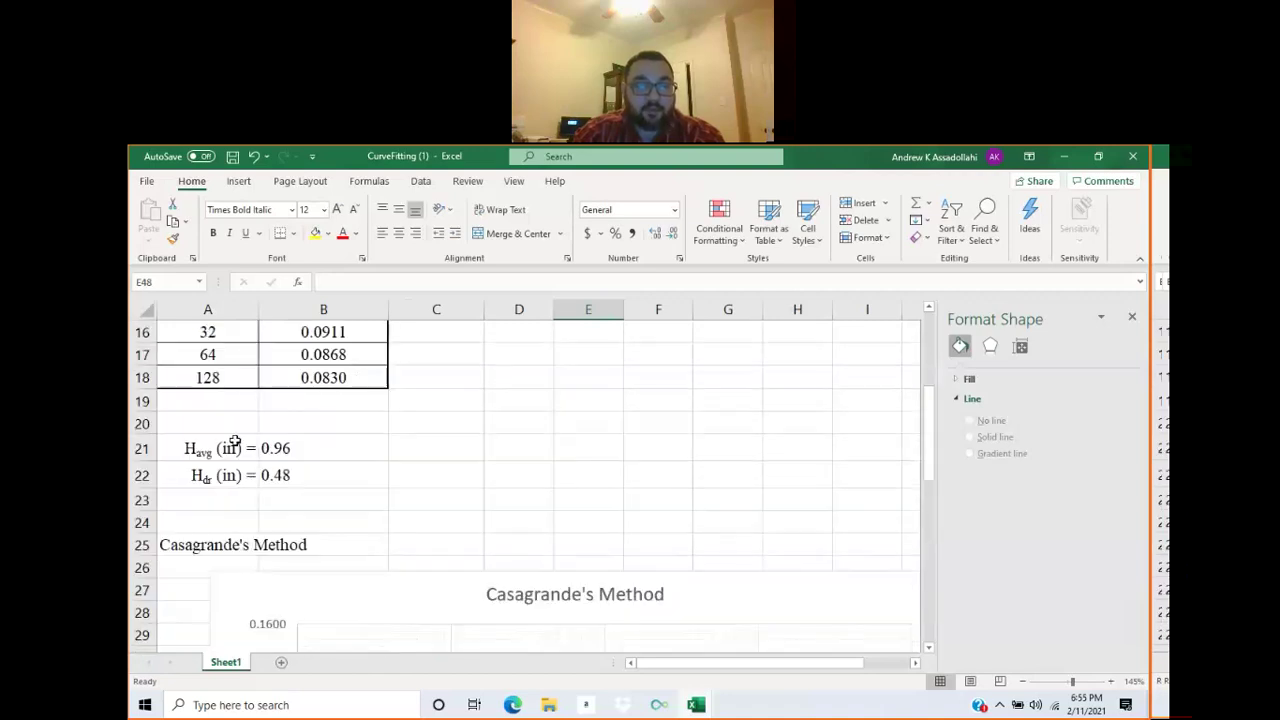
pyautogui.scroll(-6, 234, 443)
pyautogui.scroll(2, 295, 459)
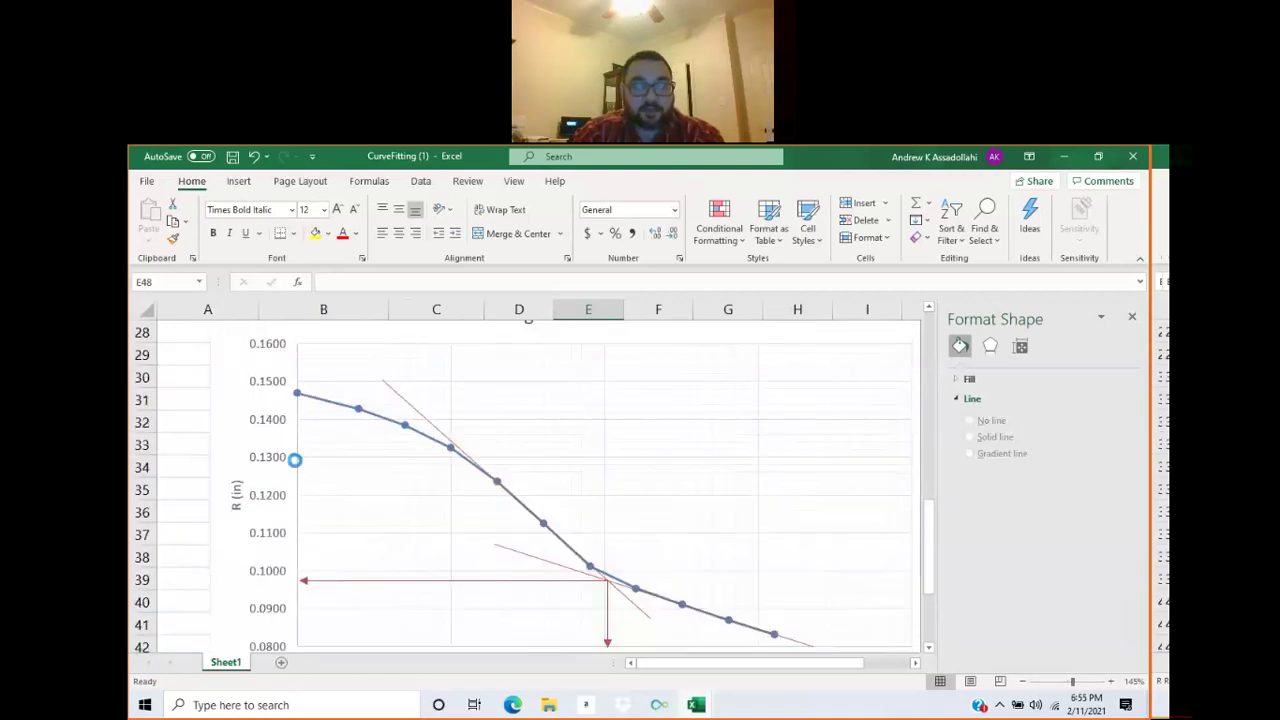
pyautogui.scroll(1, 295, 459)
pyautogui.scroll(-1, 329, 509)
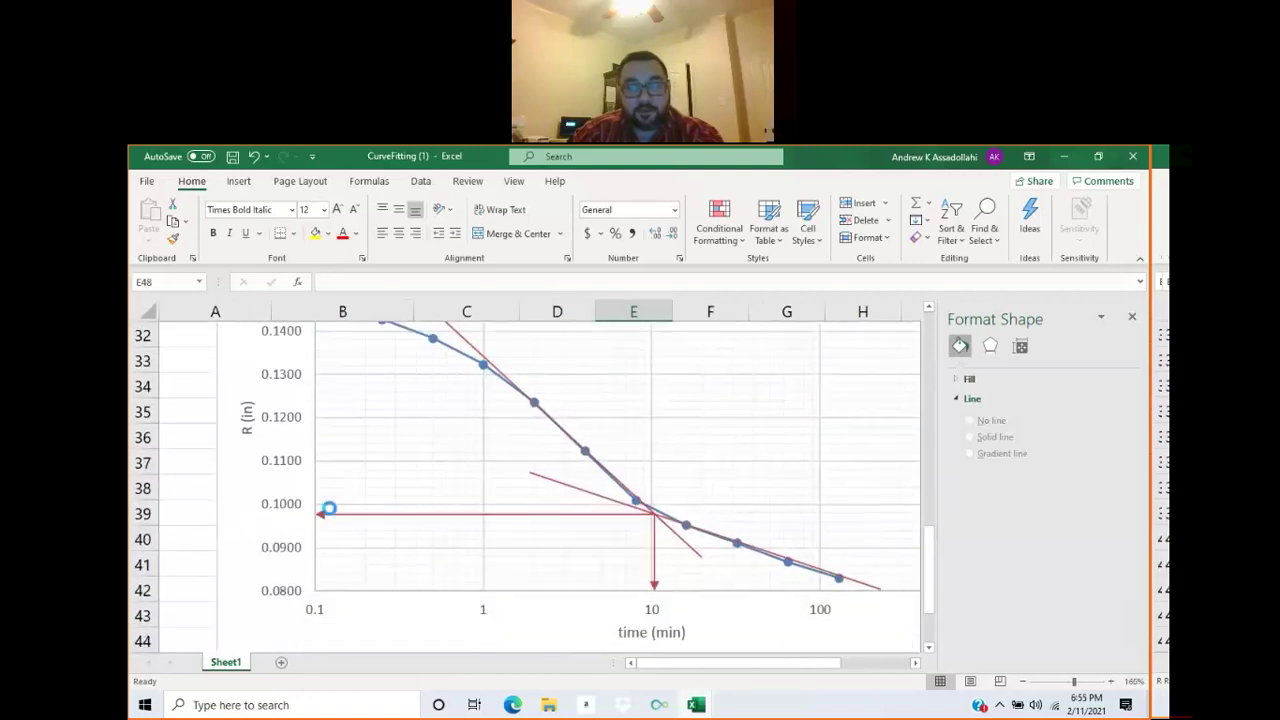
pyautogui.scroll(-1, 296, 465)
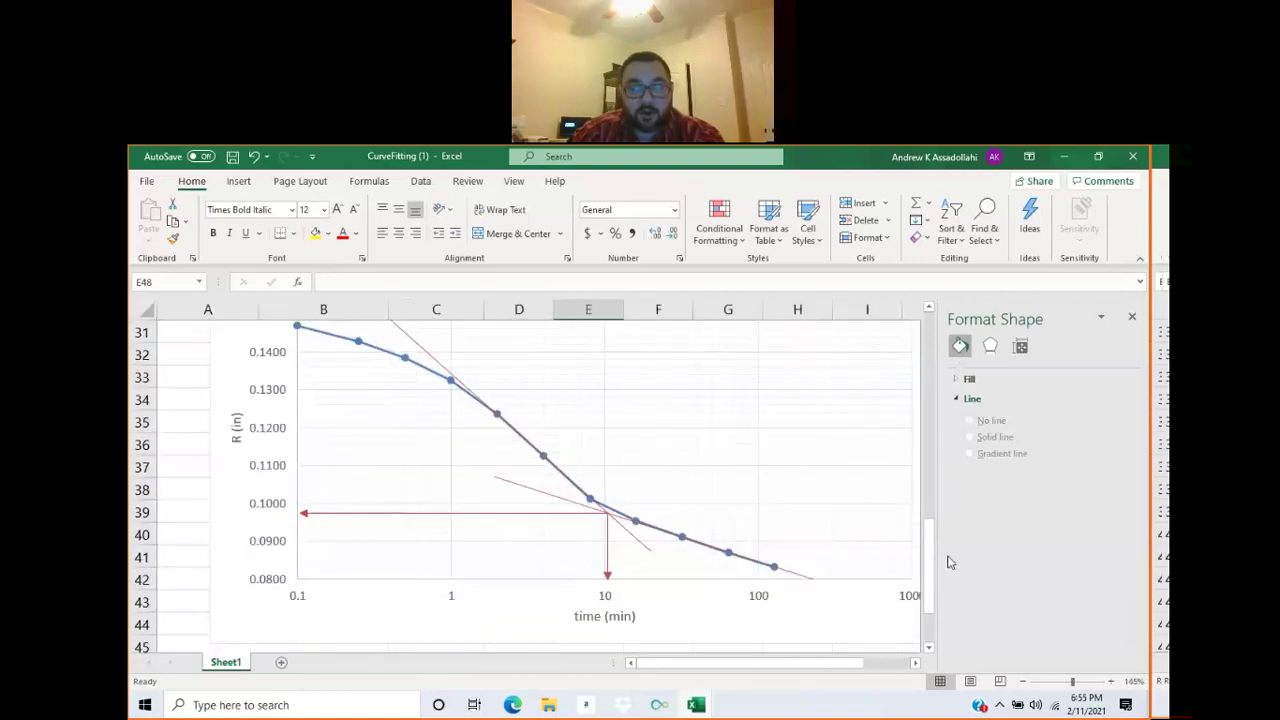
pyautogui.moveTo(930, 563); pyautogui.dragTo(930, 555)
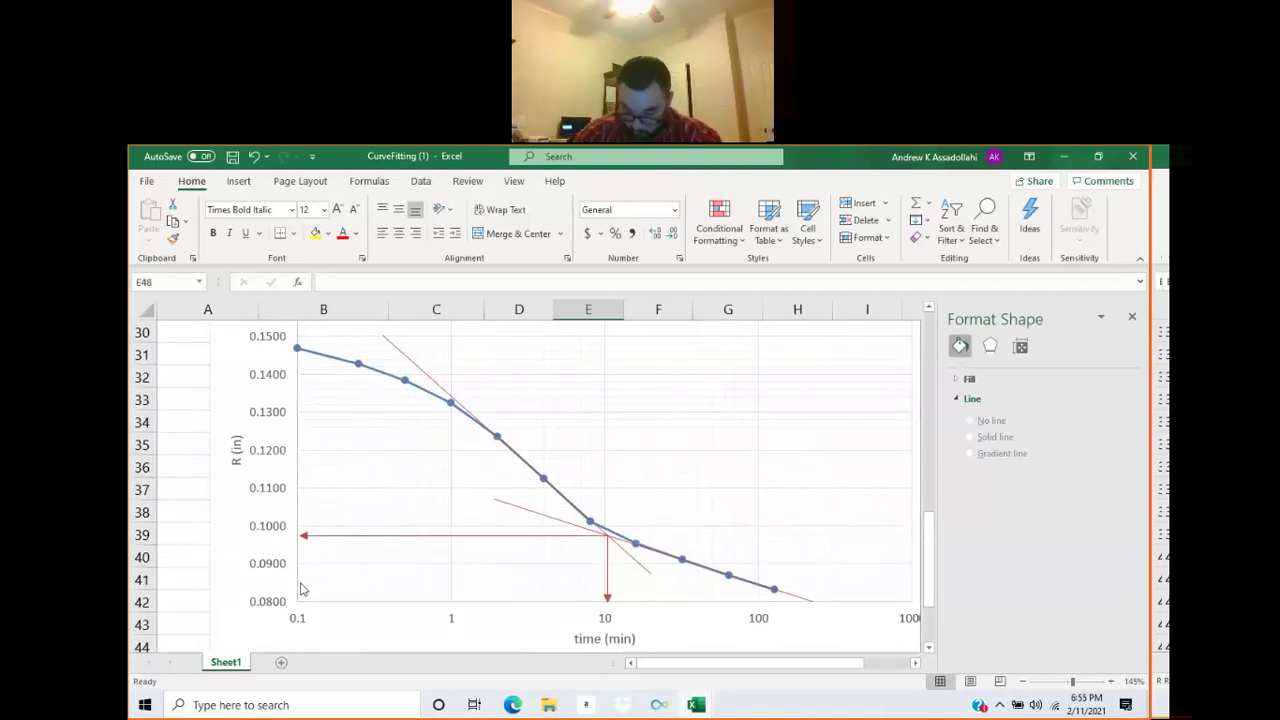
# Enter the label "t1 (min) =" in B51 and the value 0.1 in C51.
pyautogui.scroll(-5, 305, 472)
pyautogui.click(301, 473)
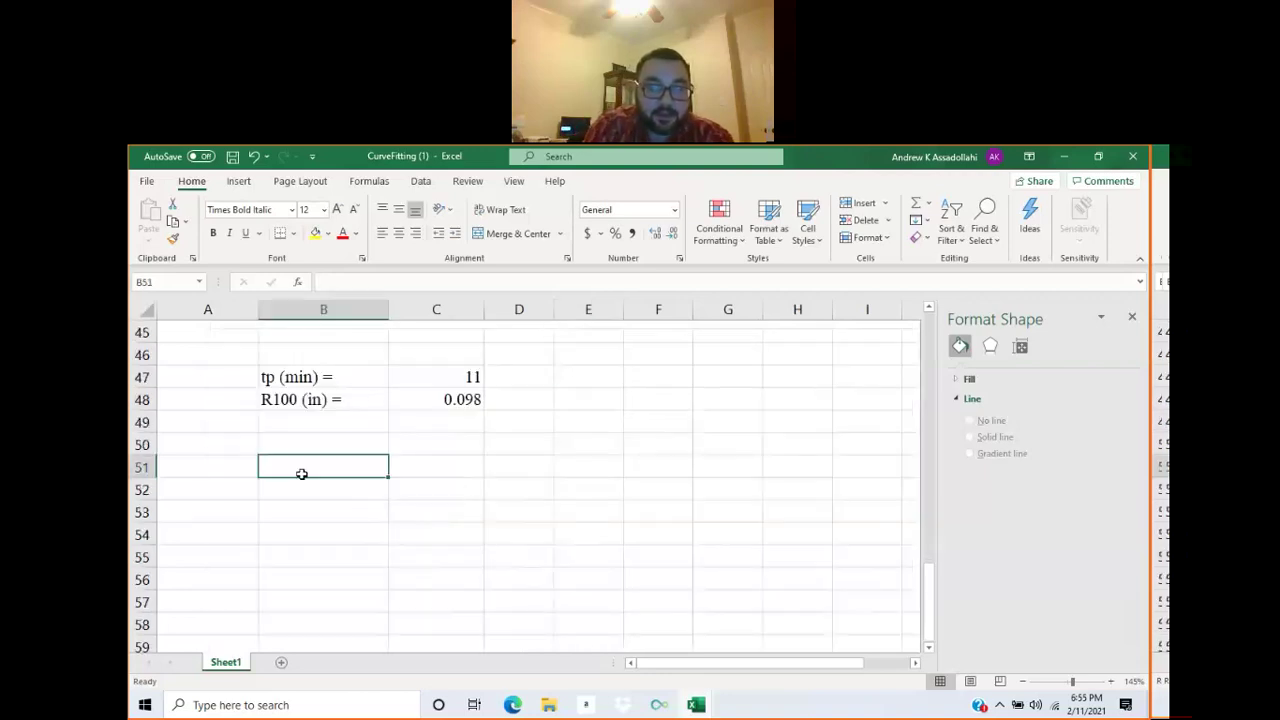
pyautogui.doubleClick(302, 473)
pyautogui.write('t1 ')
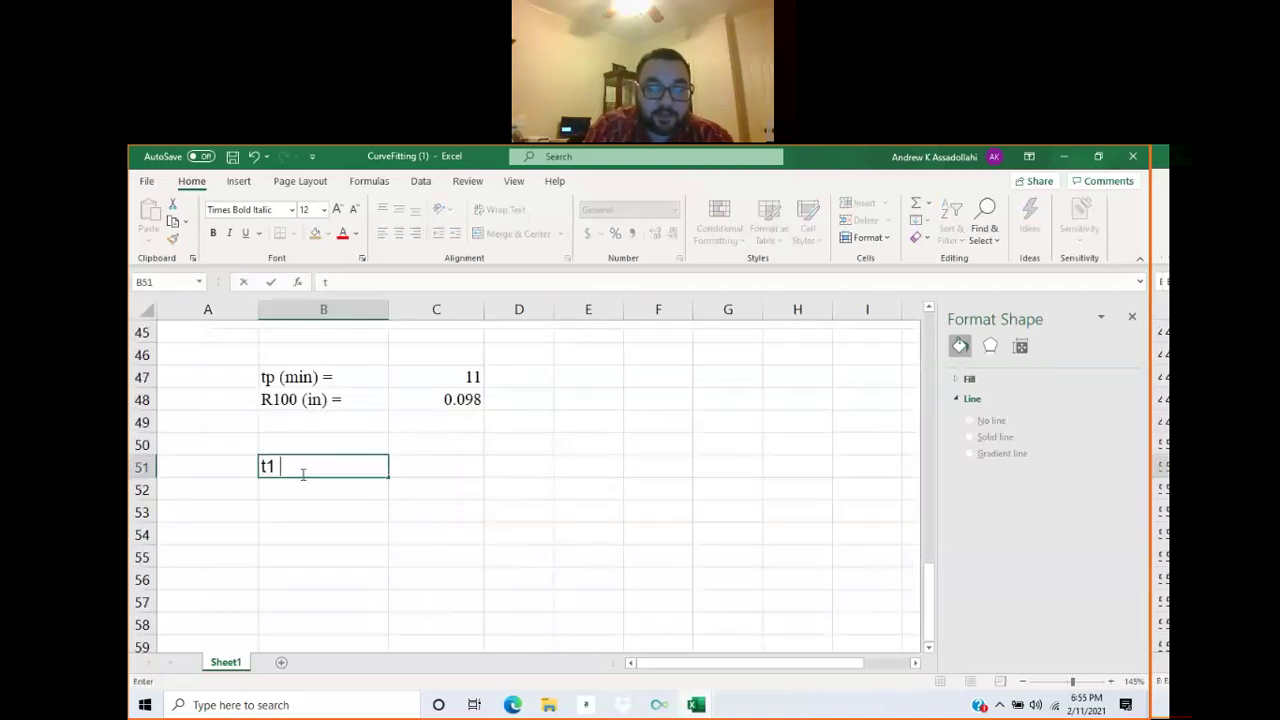
pyautogui.write('(min')
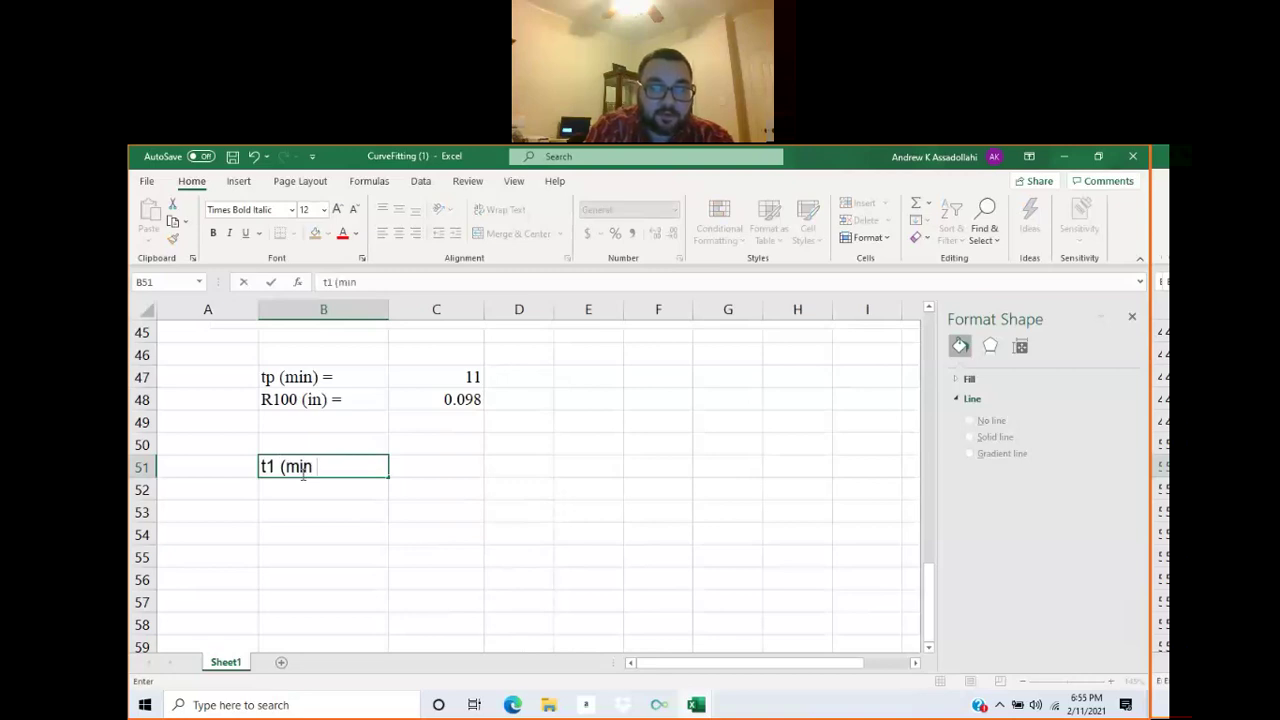
pyautogui.write(') =')
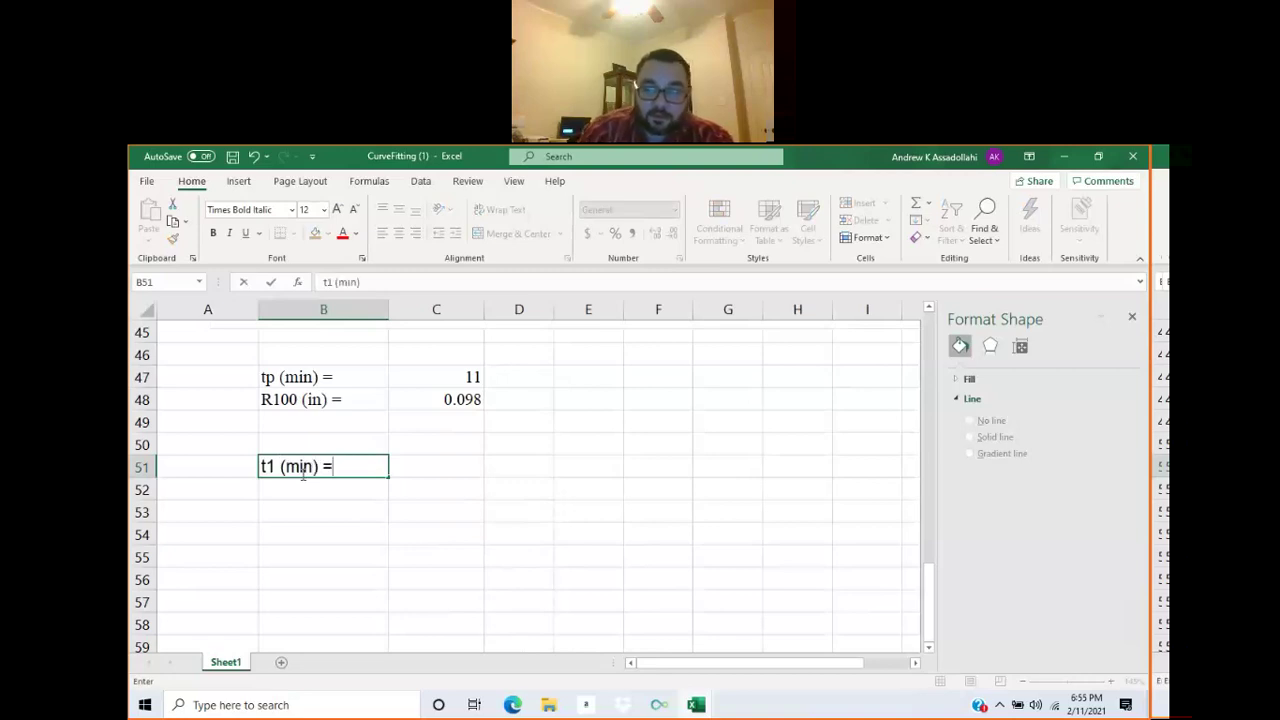
pyautogui.click(438, 467)
pyautogui.write('0.1')
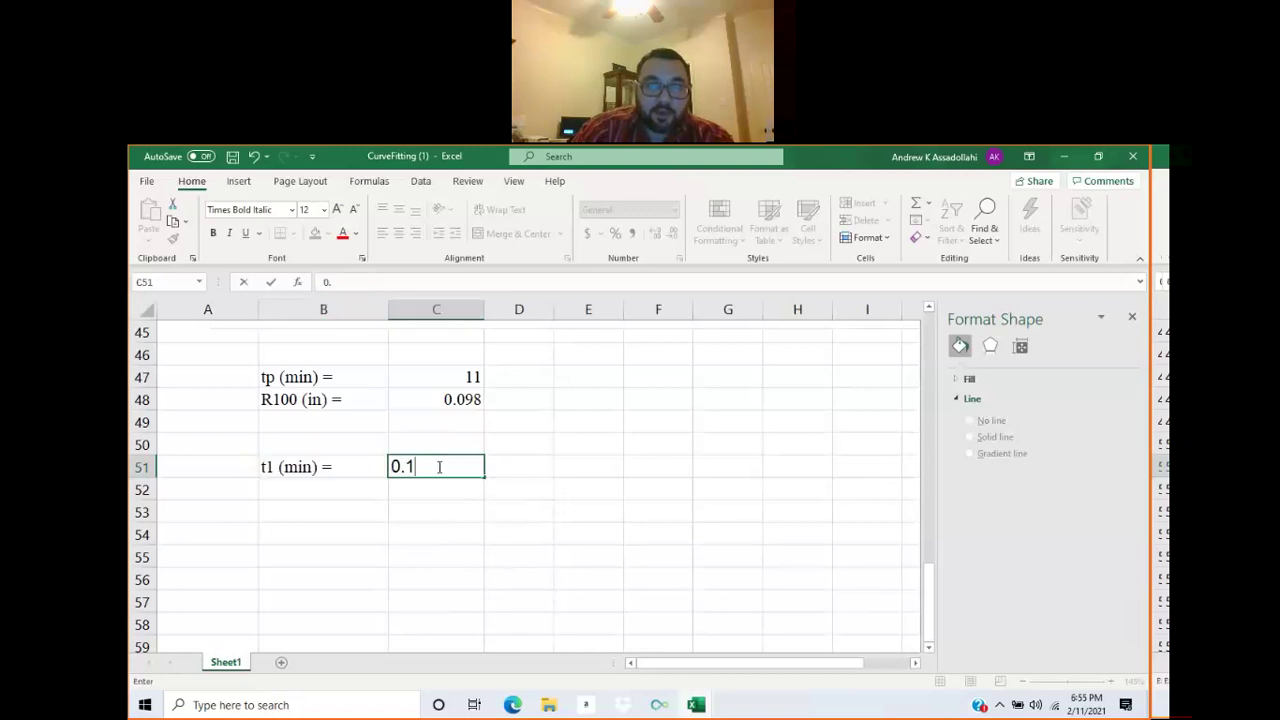
pyautogui.press('Return')
# Format the 1 in the B51 label "t1 (min) =" as subscript.
pyautogui.click(321, 480)
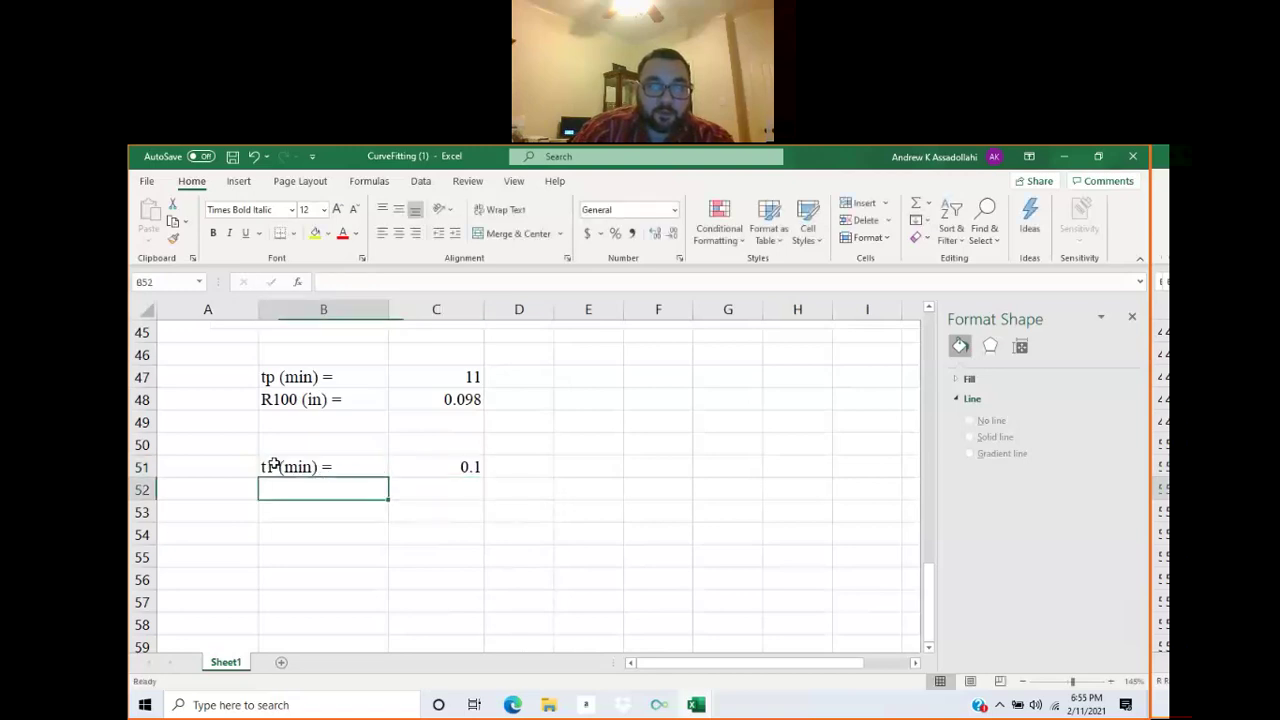
pyautogui.doubleClick(273, 464)
pyautogui.rightClick(268, 466)
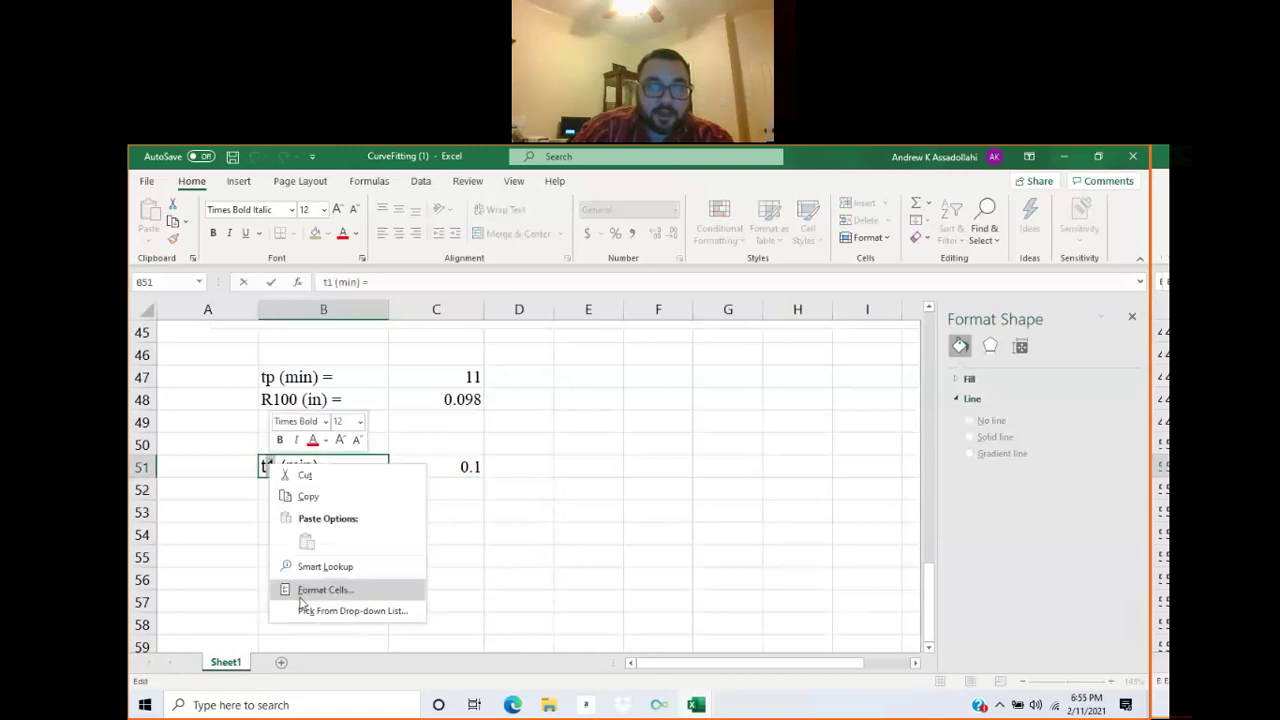
pyautogui.click(305, 590)
pyautogui.click(172, 546)
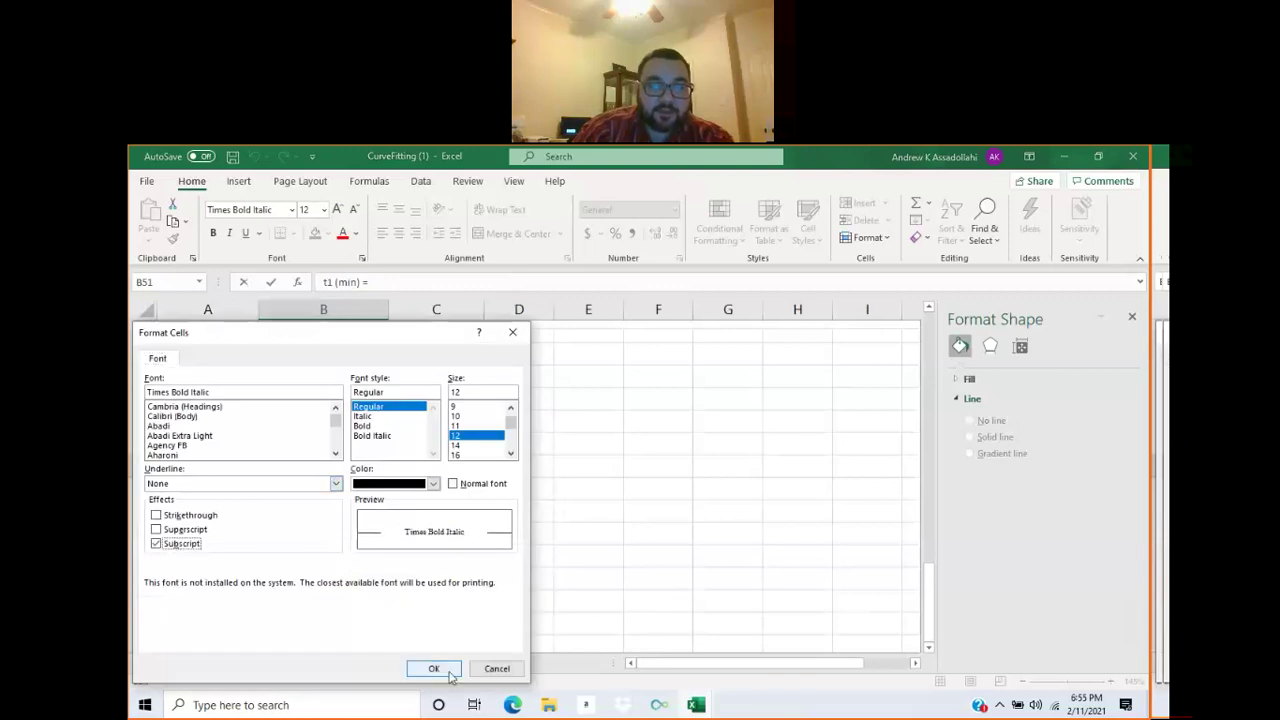
pyautogui.click(434, 669)
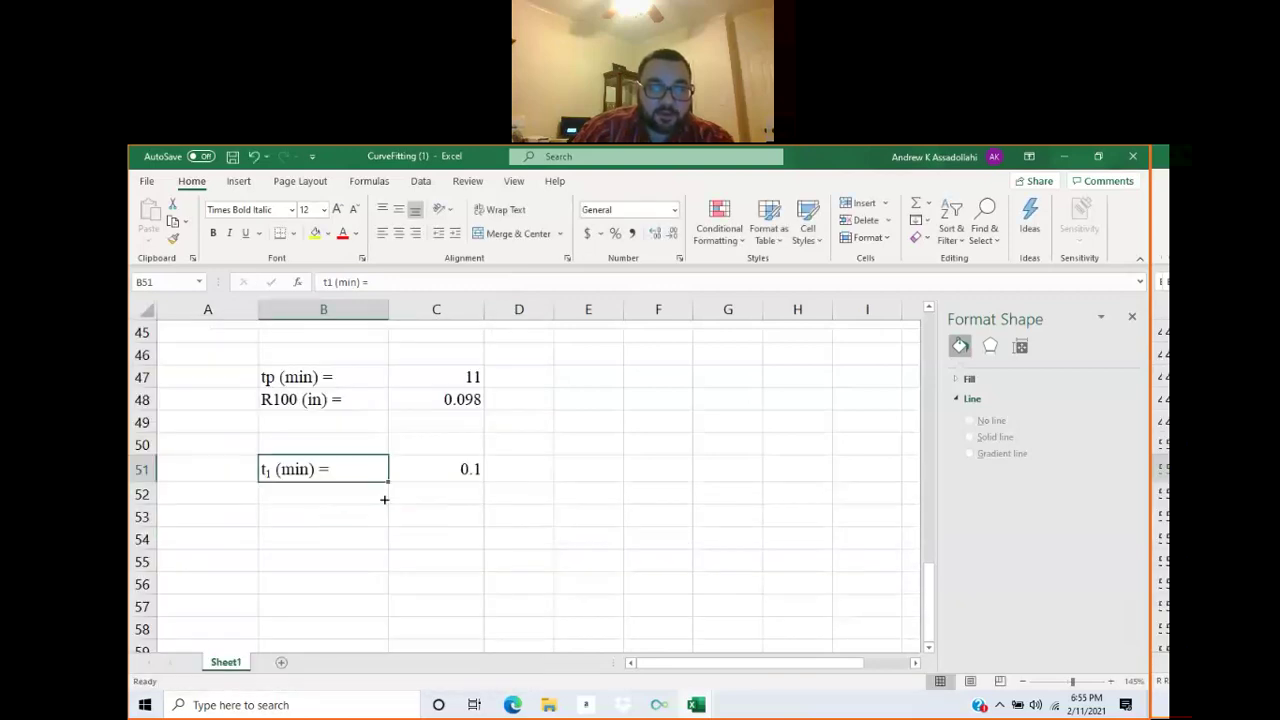
# Add the label "t2 (min) =" in B52, keeping the subscript, and calculate t2 in C52 as 4 times the t1 value.
pyautogui.moveTo(384, 499); pyautogui.dragTo(271, 502)
pyautogui.doubleClick(270, 500)
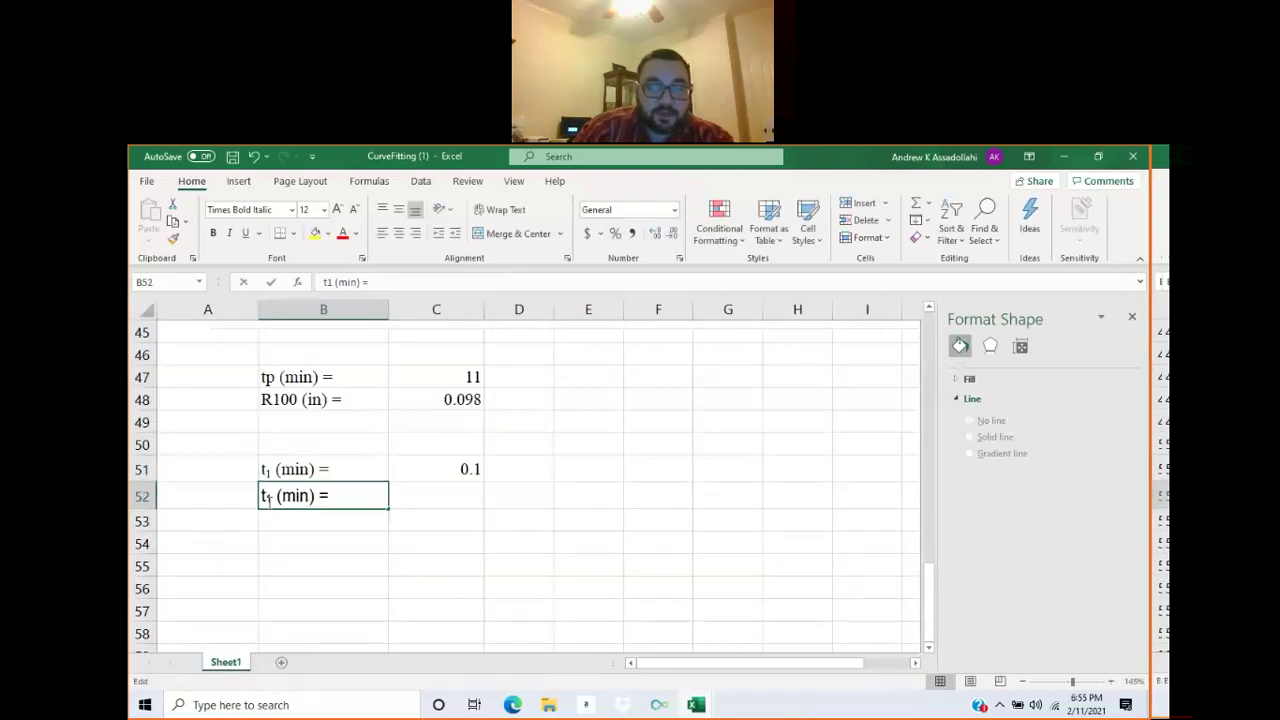
pyautogui.press('BackSpace')
pyautogui.write('2')
pyautogui.click(458, 500)
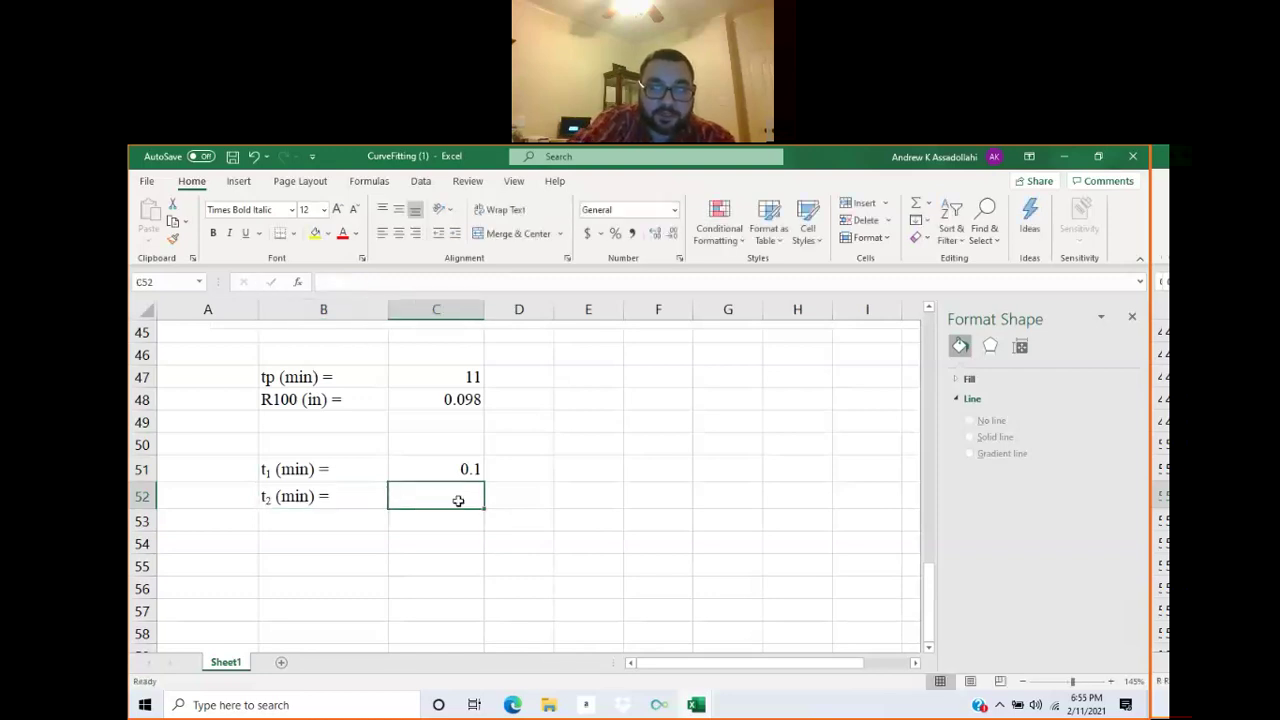
pyautogui.write('=4*')
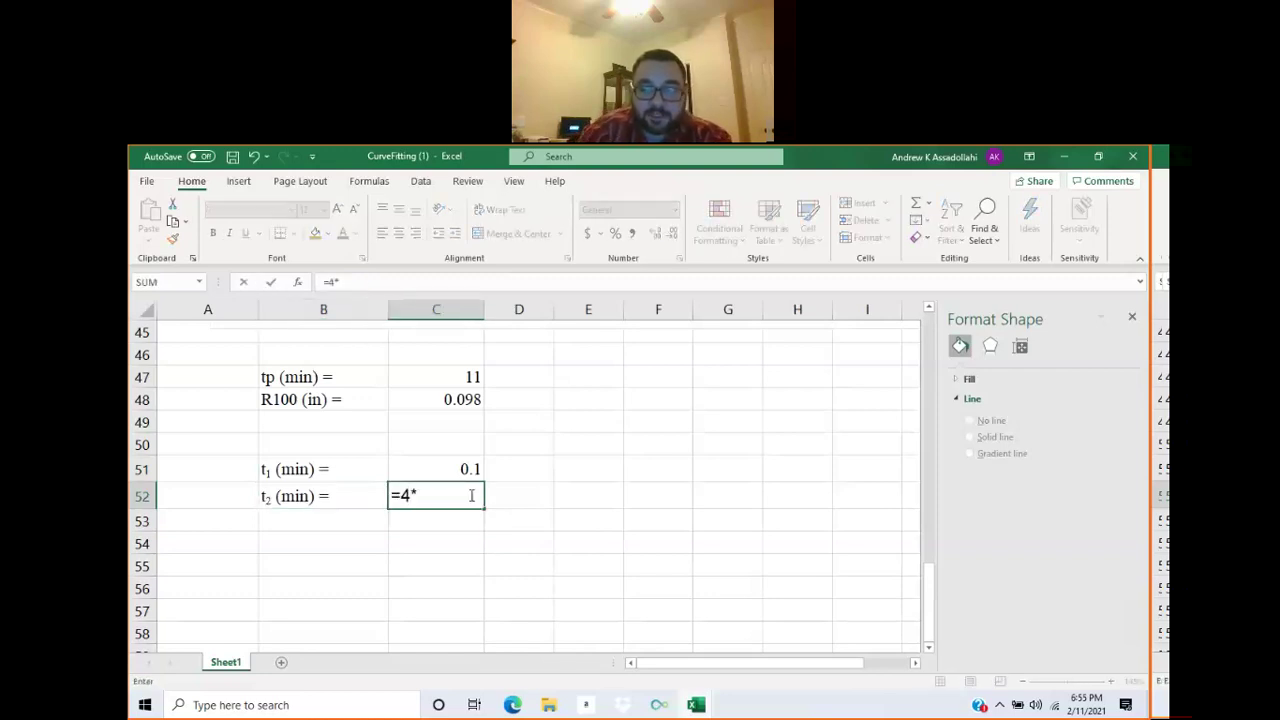
pyautogui.click(438, 461)
pyautogui.press('Return')
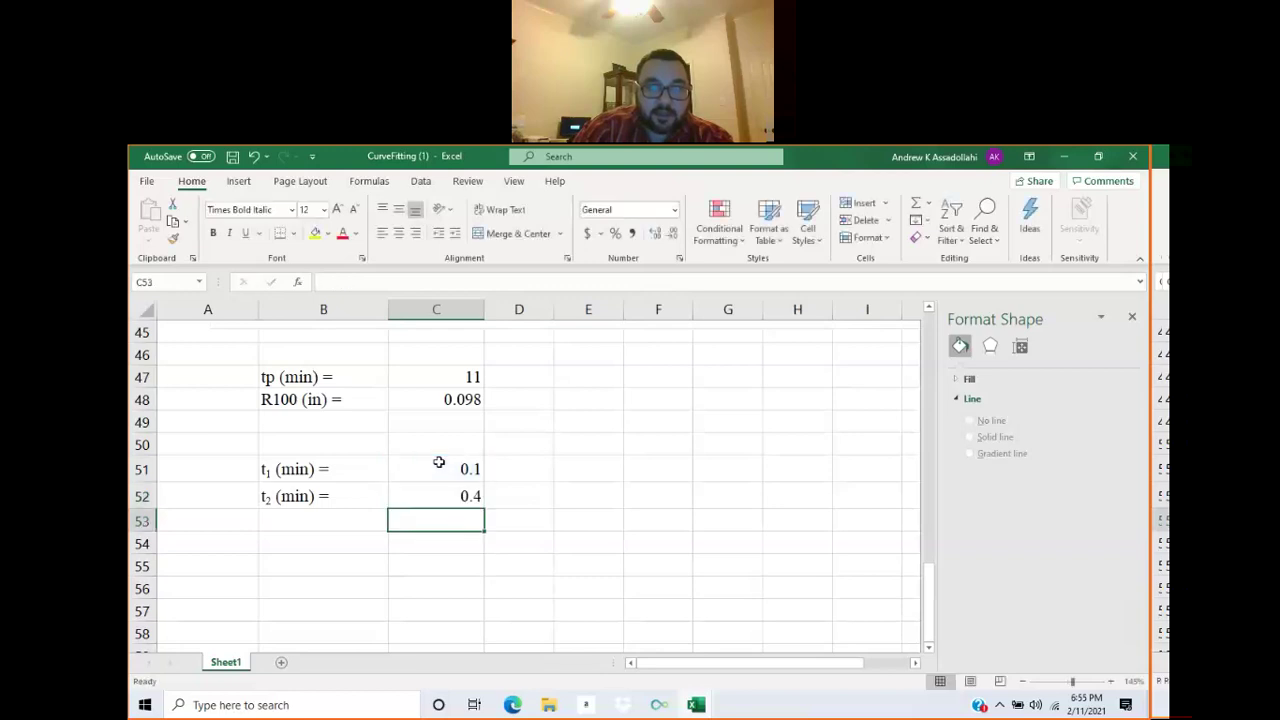
# Right-align the t1 and t2 labels in B51:B52 and left-align their values in C51:C52.
pyautogui.moveTo(335, 469); pyautogui.dragTo(347, 489)
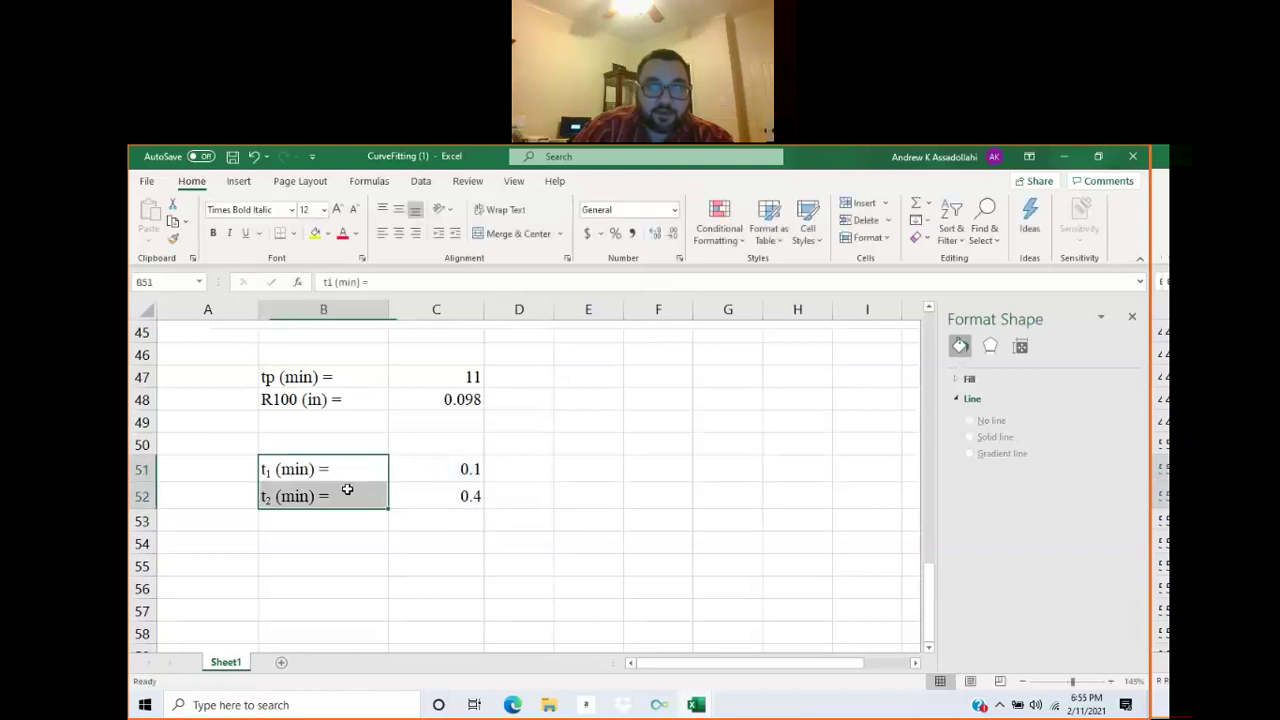
pyautogui.click(416, 236)
pyautogui.moveTo(433, 470); pyautogui.dragTo(433, 487)
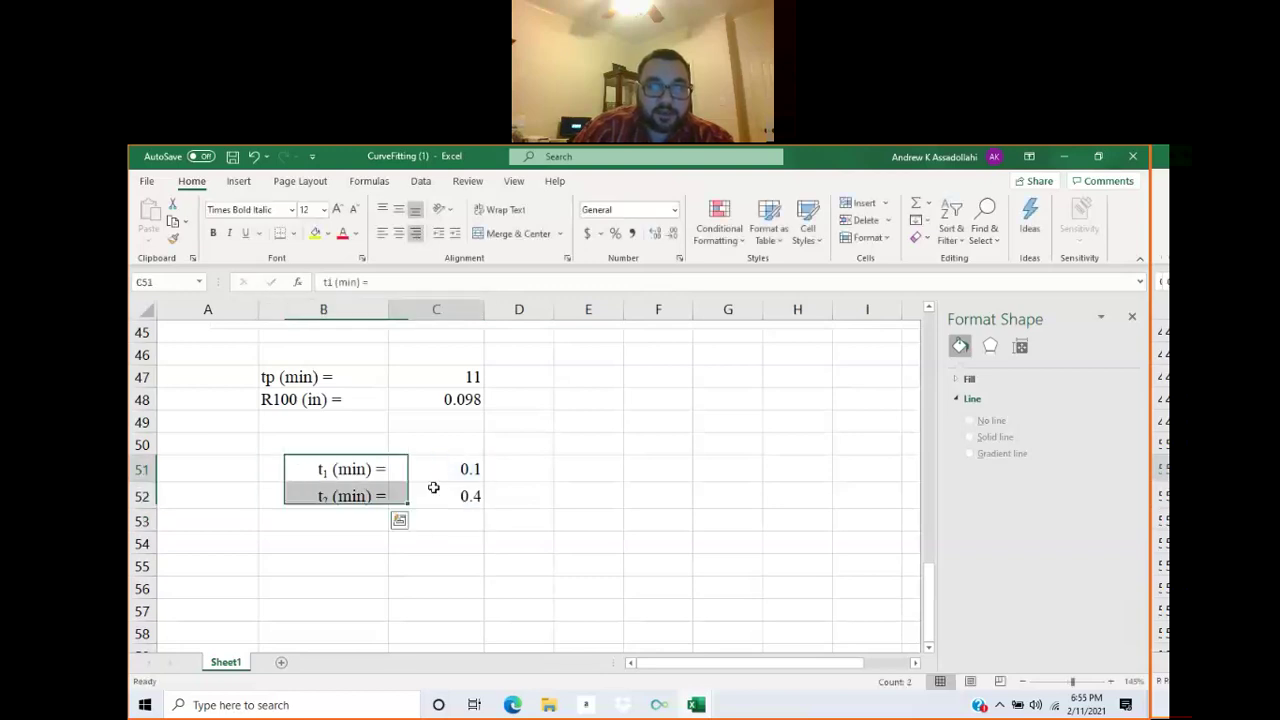
pyautogui.click(382, 233)
pyautogui.click(624, 558)
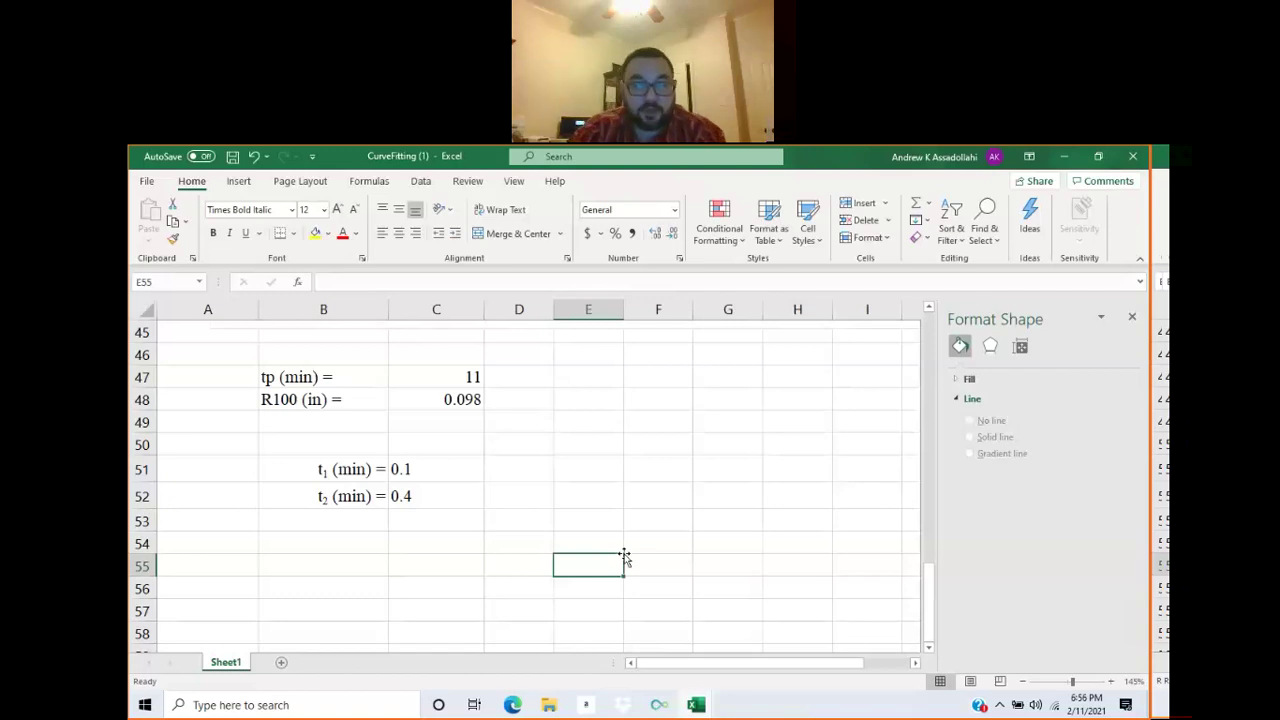
# Examine the curve's point at 0.1 min on the Casagrande chart and look up its dial reading in the data table.
pyautogui.scroll(2, 623, 550)
pyautogui.scroll(4, 622, 541)
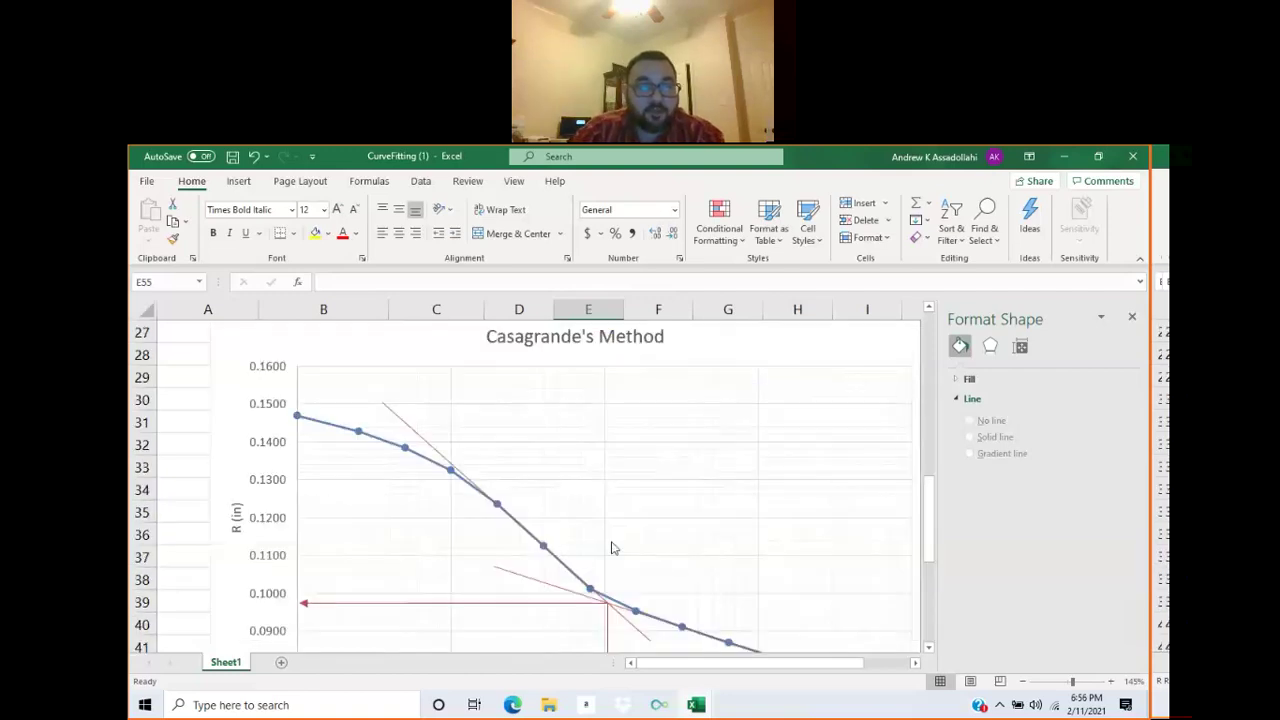
pyautogui.scroll(-1, 613, 548)
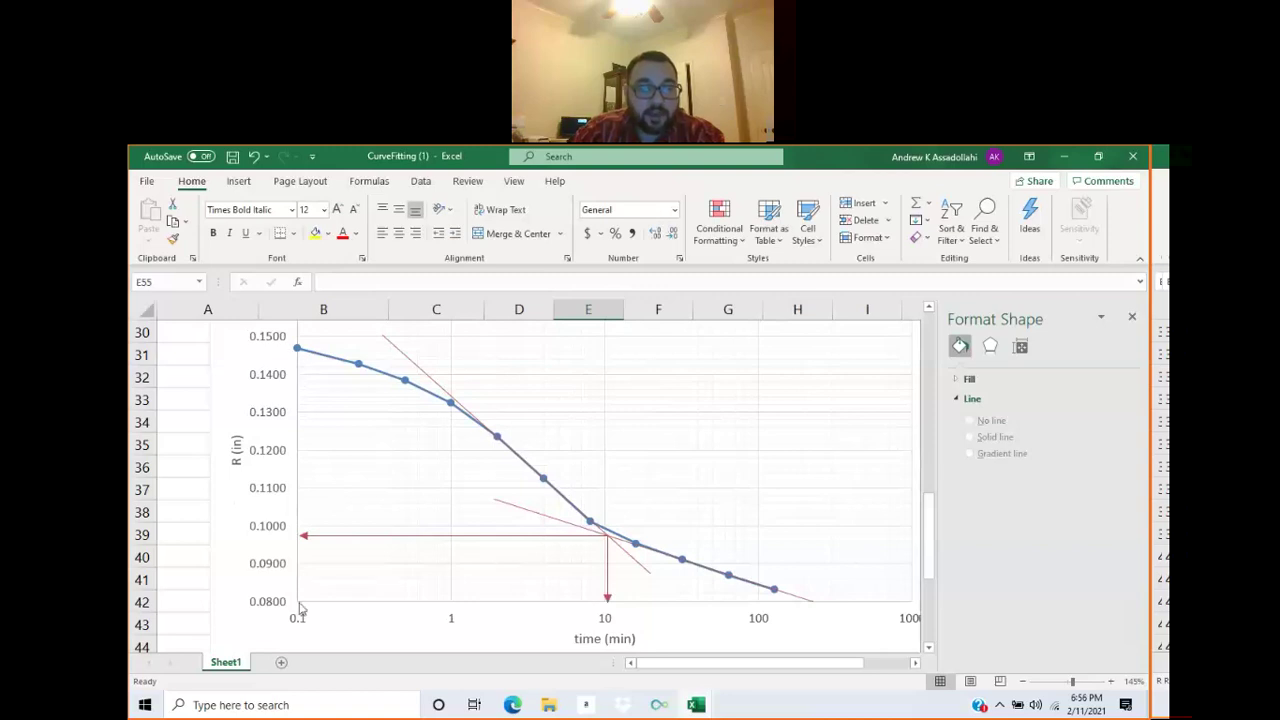
pyautogui.scroll(1, 292, 392)
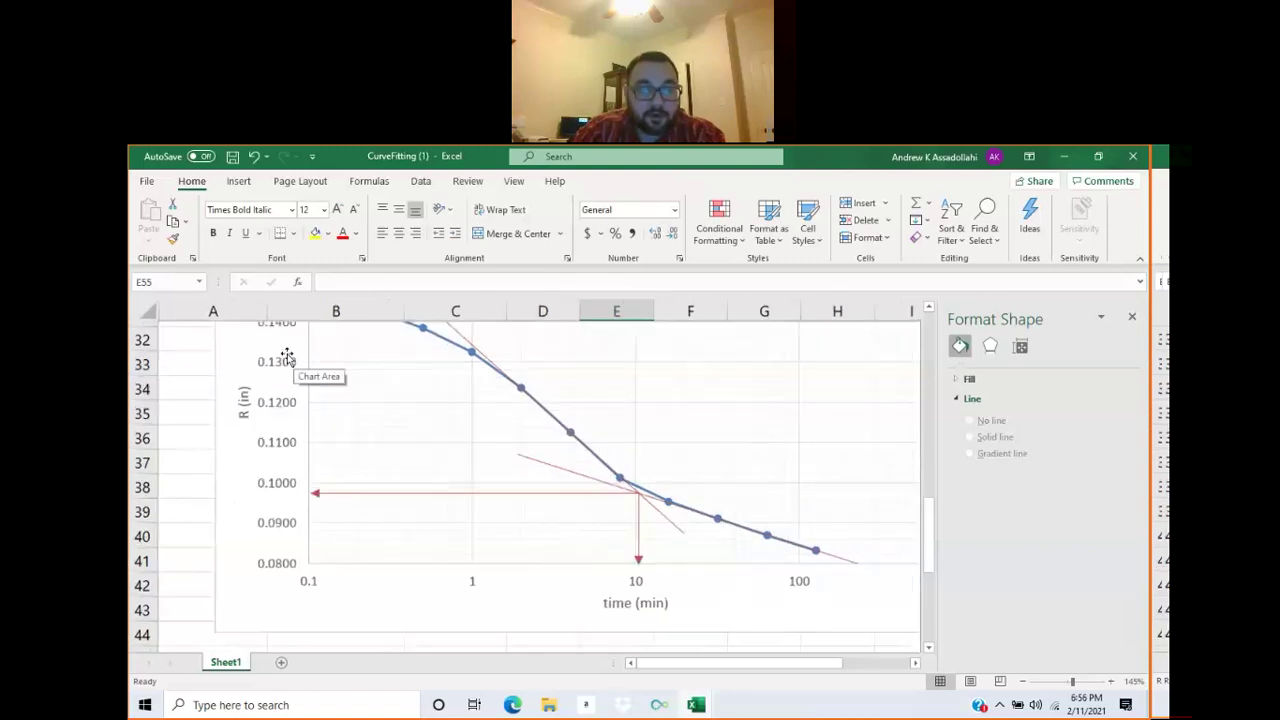
pyautogui.scroll(3, 287, 356)
pyautogui.scroll(1, 381, 459)
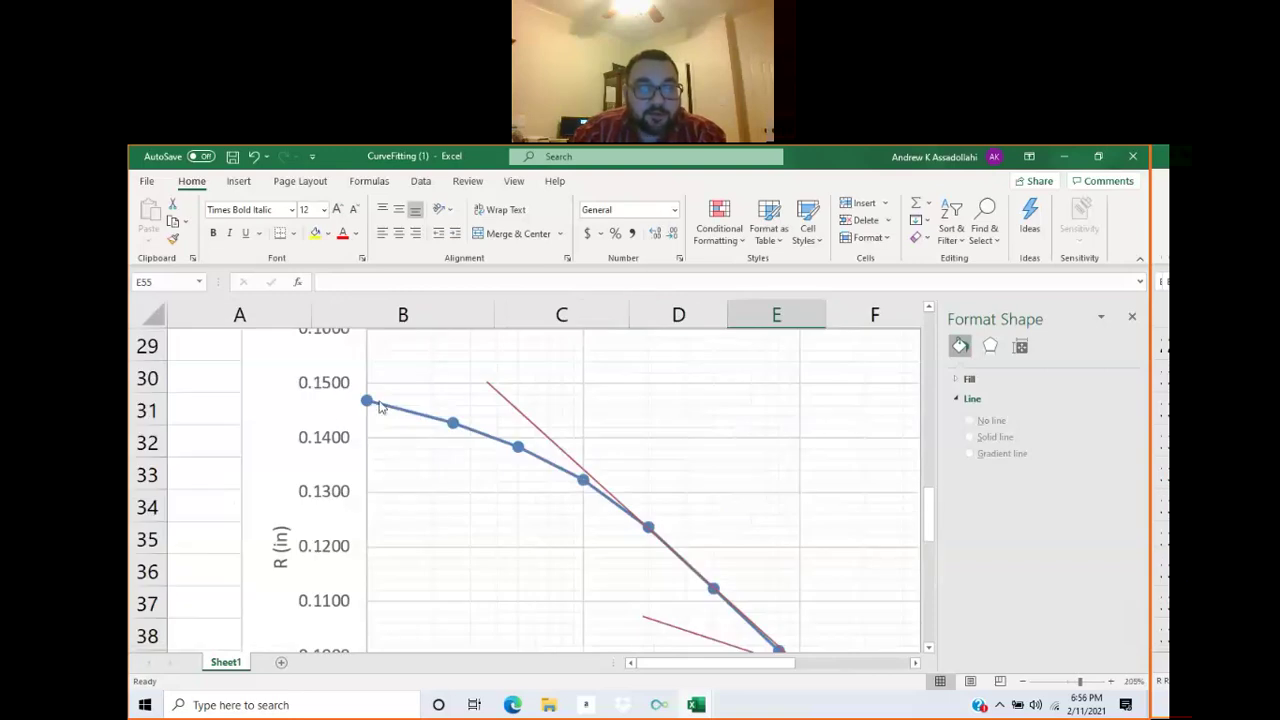
pyautogui.scroll(5, 378, 405)
pyautogui.scroll(3, 373, 447)
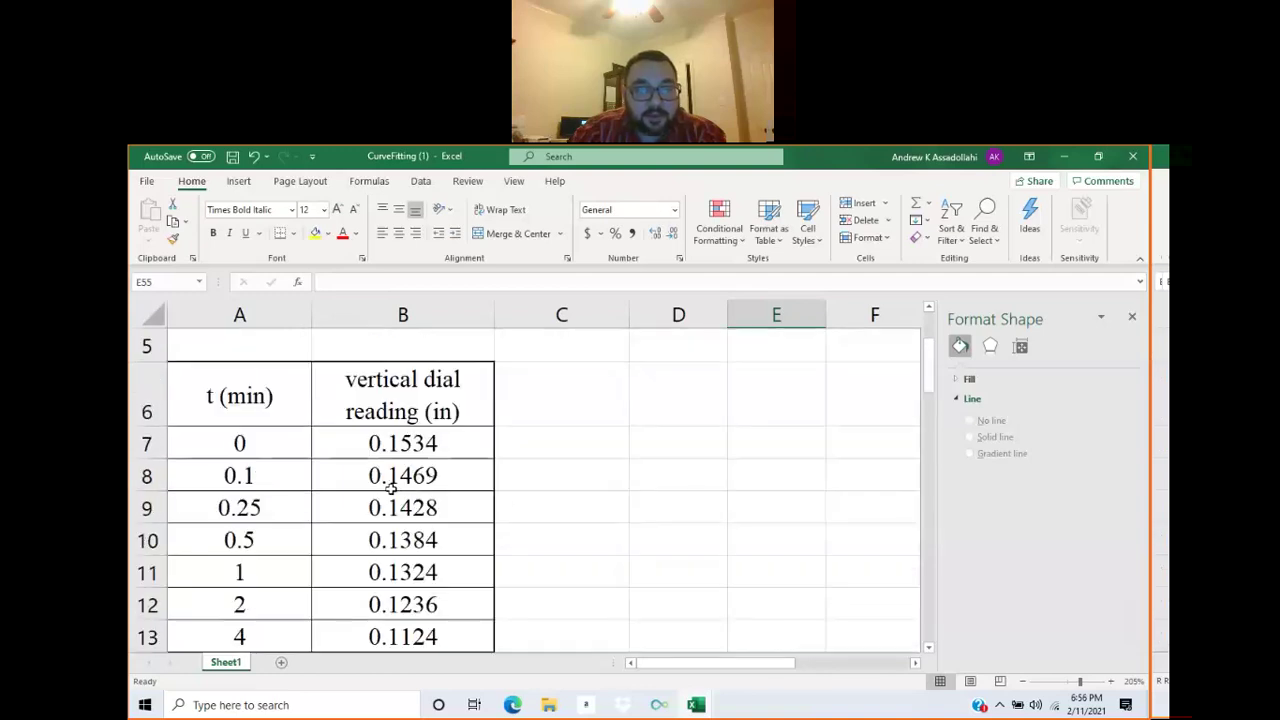
pyautogui.click(391, 487)
pyautogui.moveTo(262, 469); pyautogui.dragTo(365, 473)
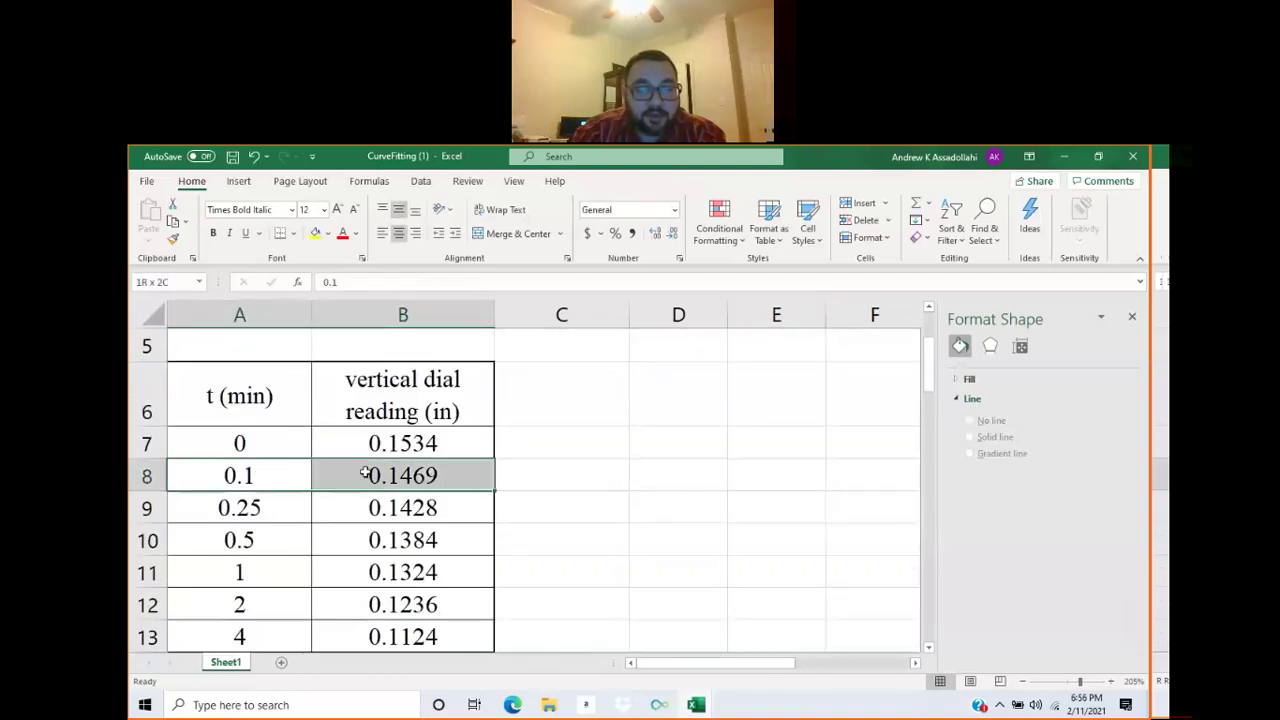
# Enter the label "R1 (in) =" in D51 and the value 0.147 in E51.
pyautogui.scroll(-8, 366, 477)
pyautogui.scroll(-8, 366, 478)
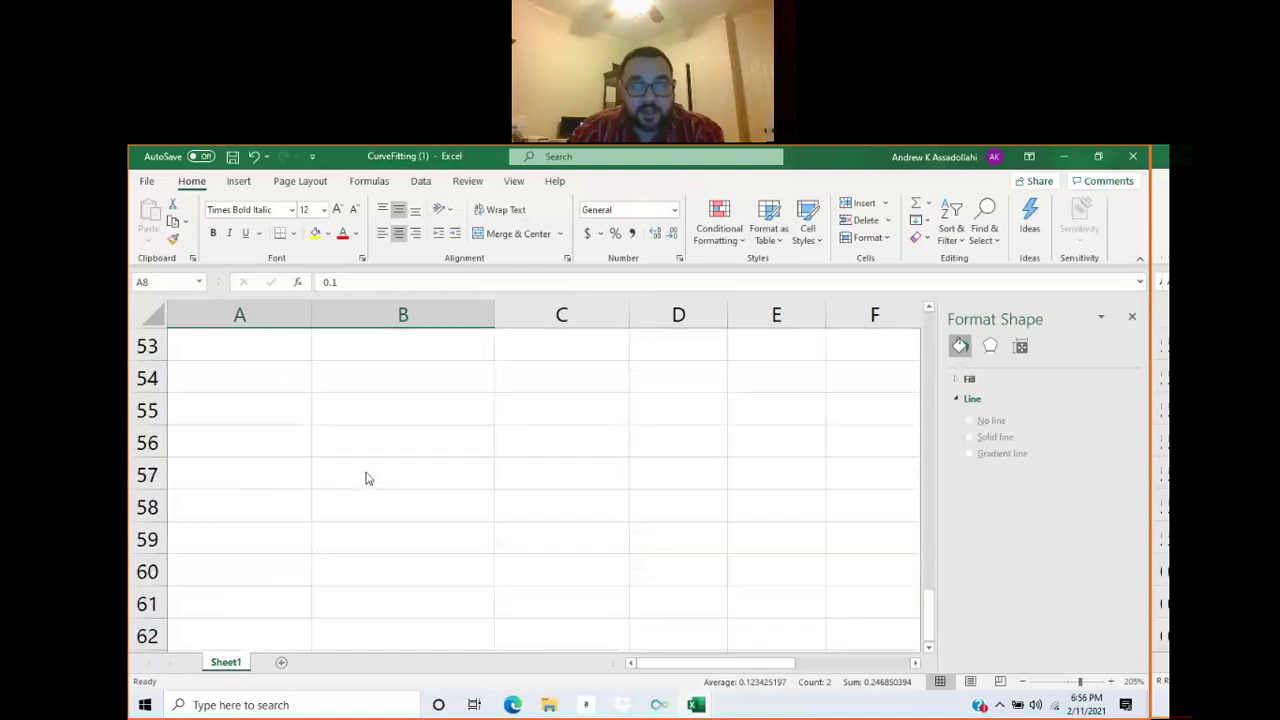
pyautogui.scroll(2, 366, 478)
pyautogui.click(673, 482)
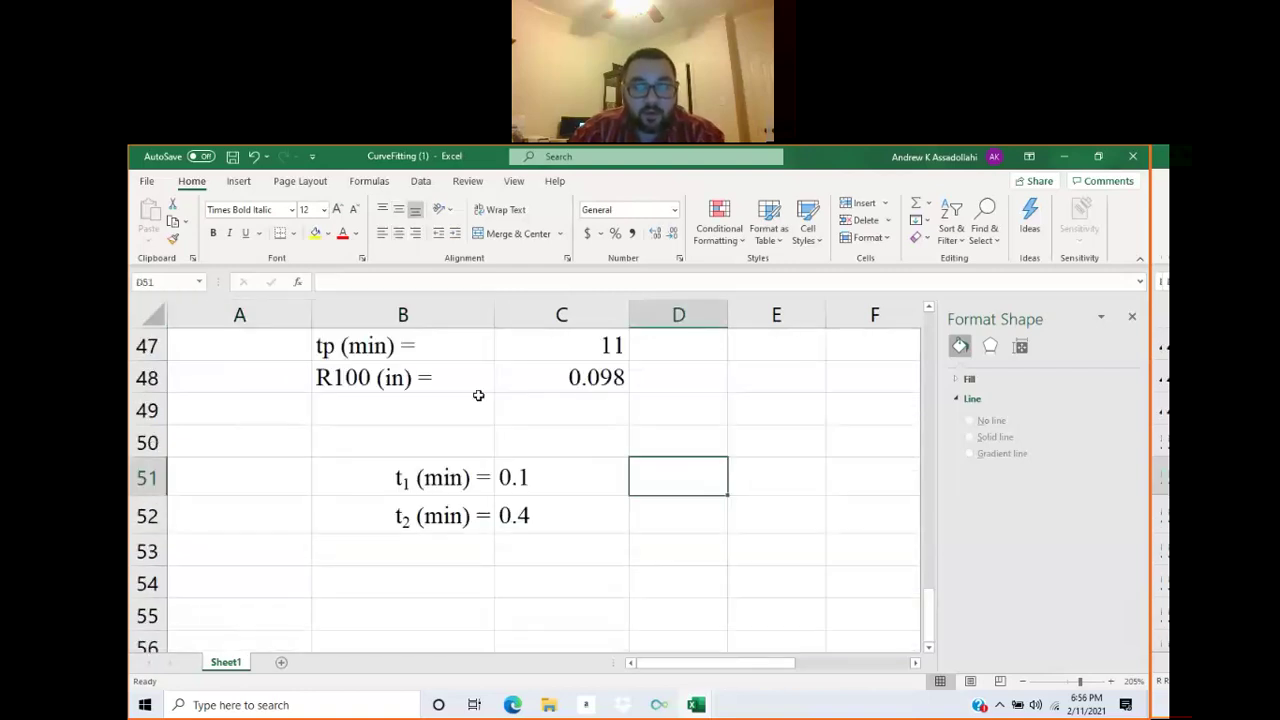
pyautogui.write('R1 ')
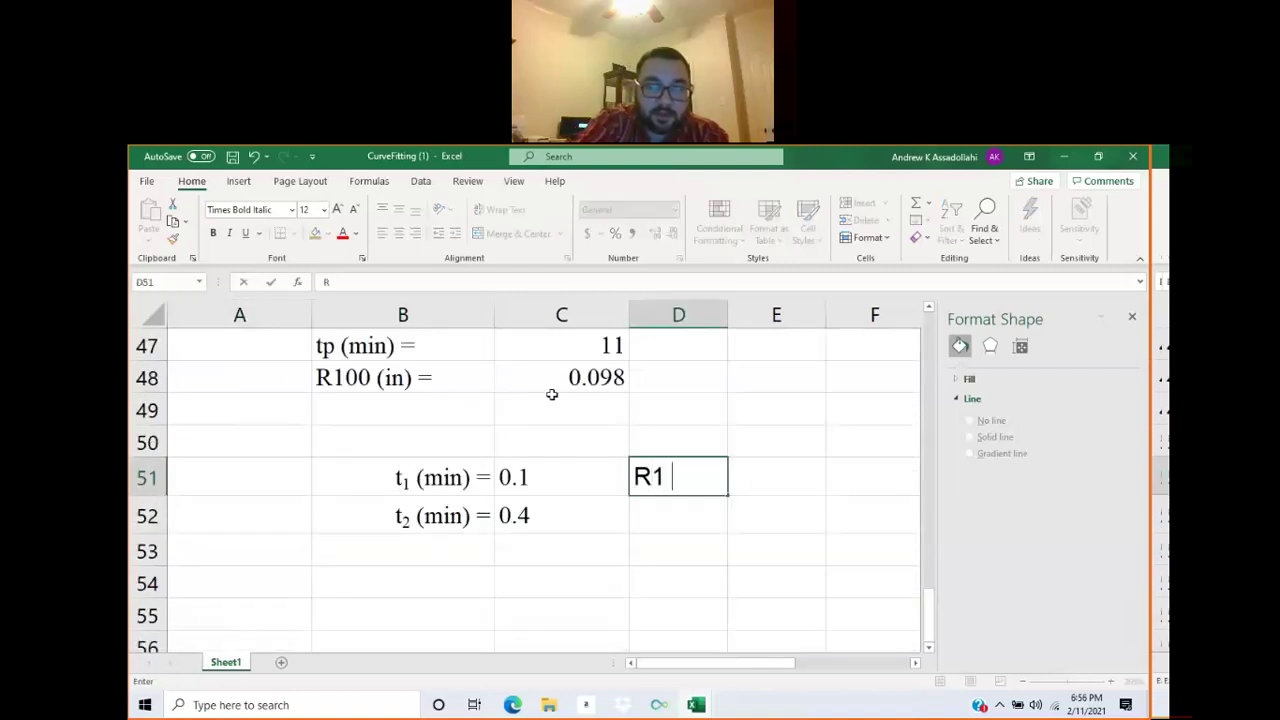
pyautogui.write('(')
pyautogui.write('in)')
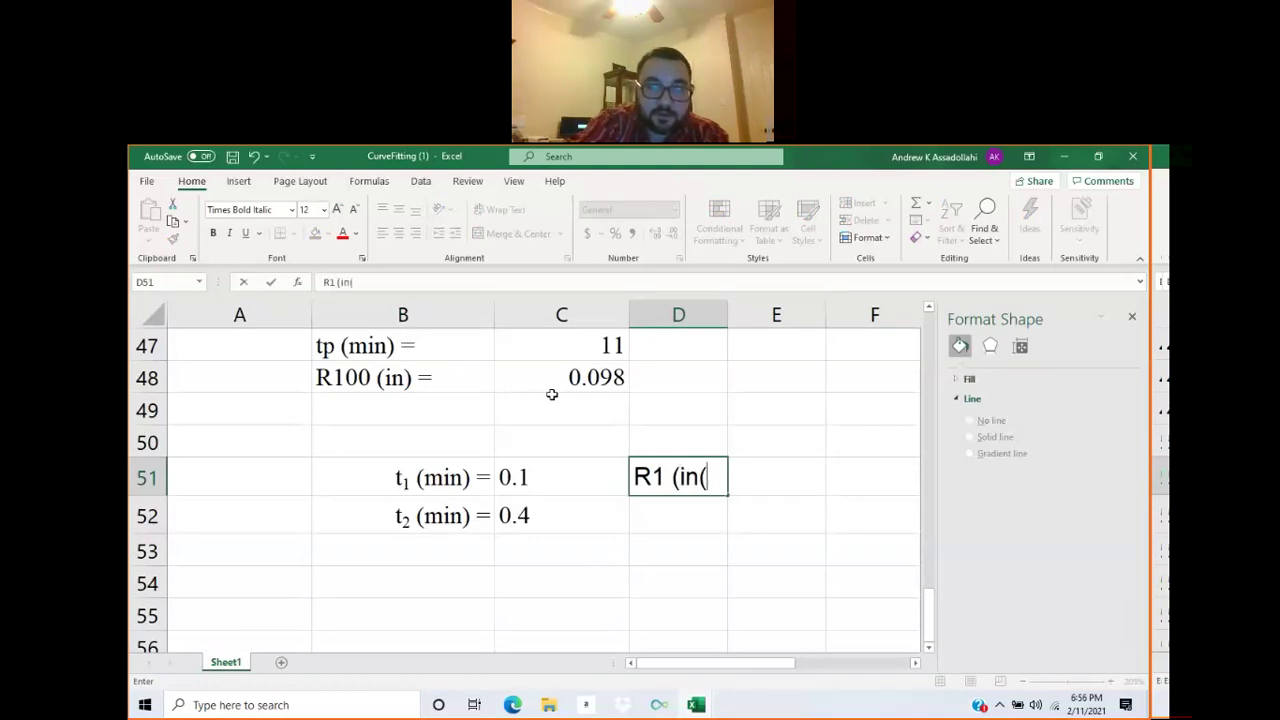
pyautogui.write(' =')
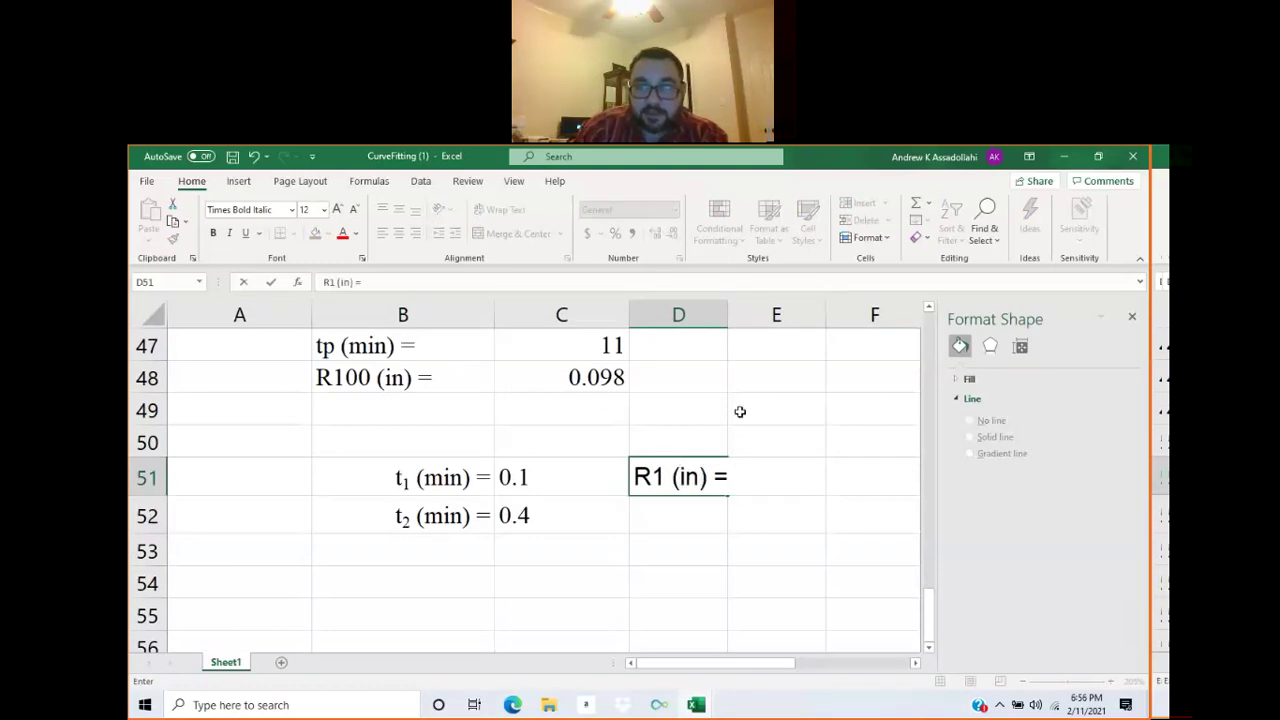
pyautogui.click(803, 474)
pyautogui.write('0.')
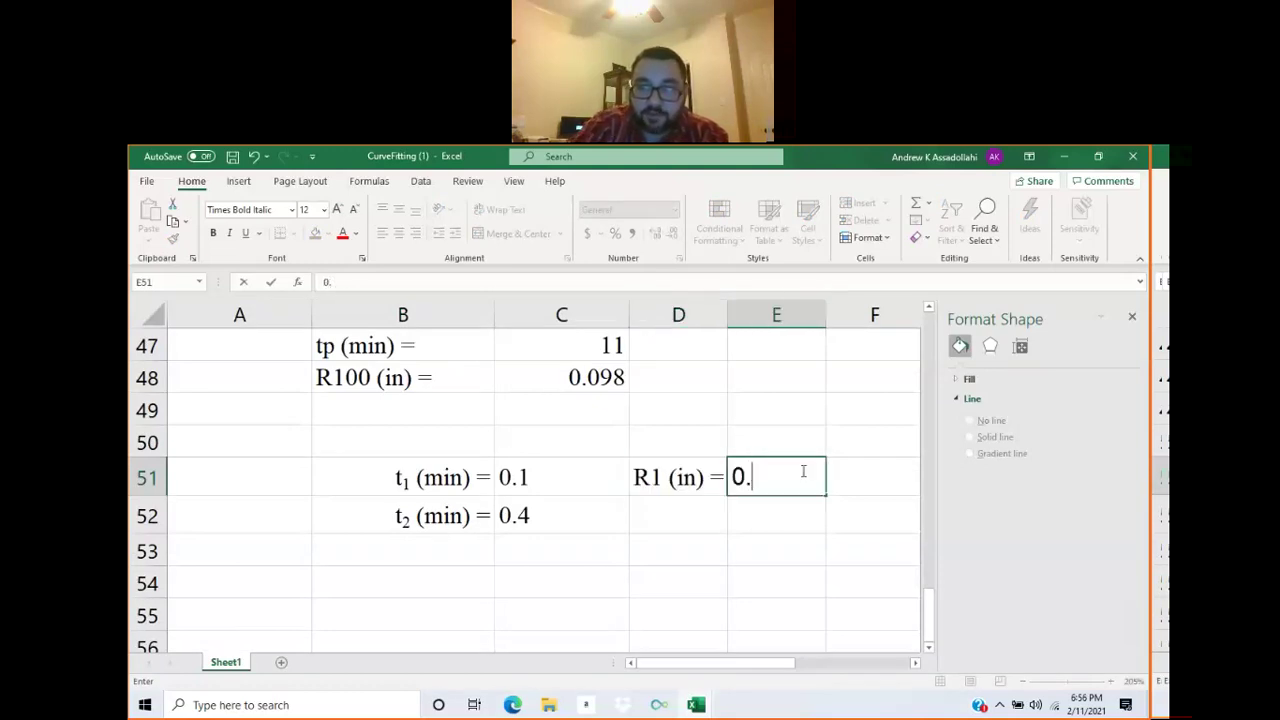
pyautogui.write('147')
pyautogui.press('Return')
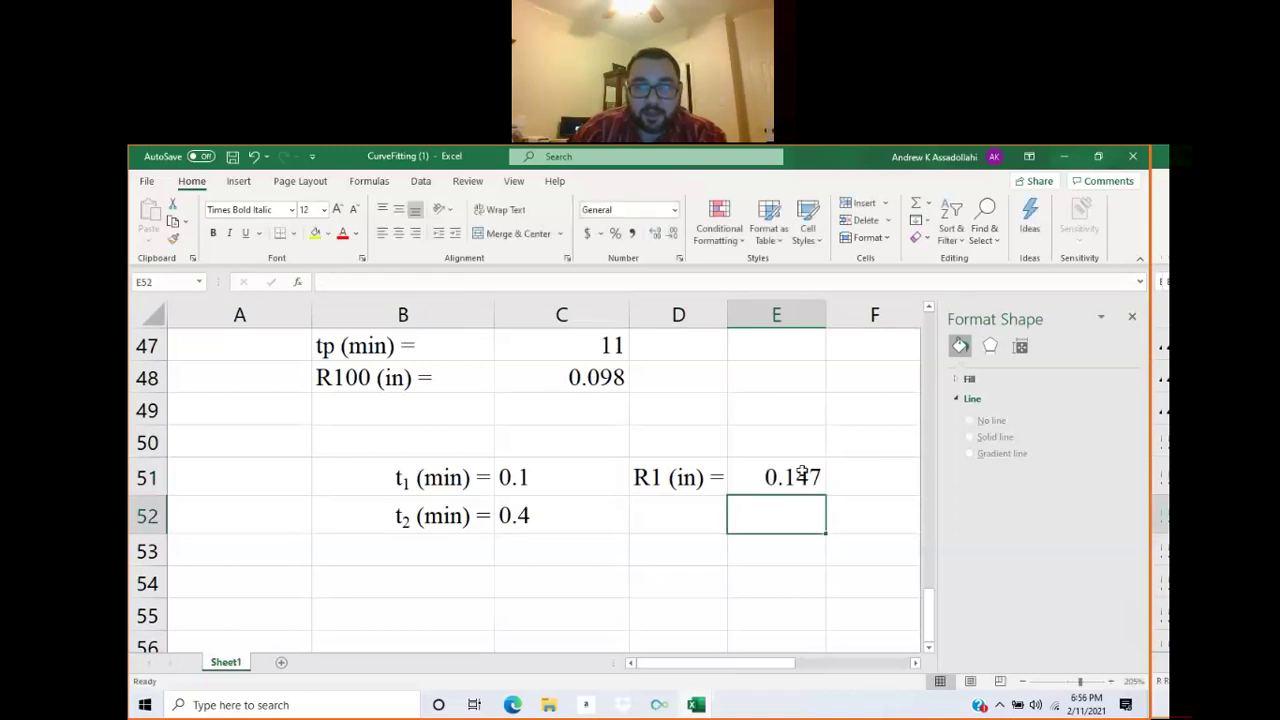
# Format the 1 in the D51 label "R1 (in) =" as subscript.
pyautogui.keyDown('ctrl'); pyautogui.scroll(-1, 530, 561); pyautogui.keyUp('ctrl')
pyautogui.doubleClick(588, 563)
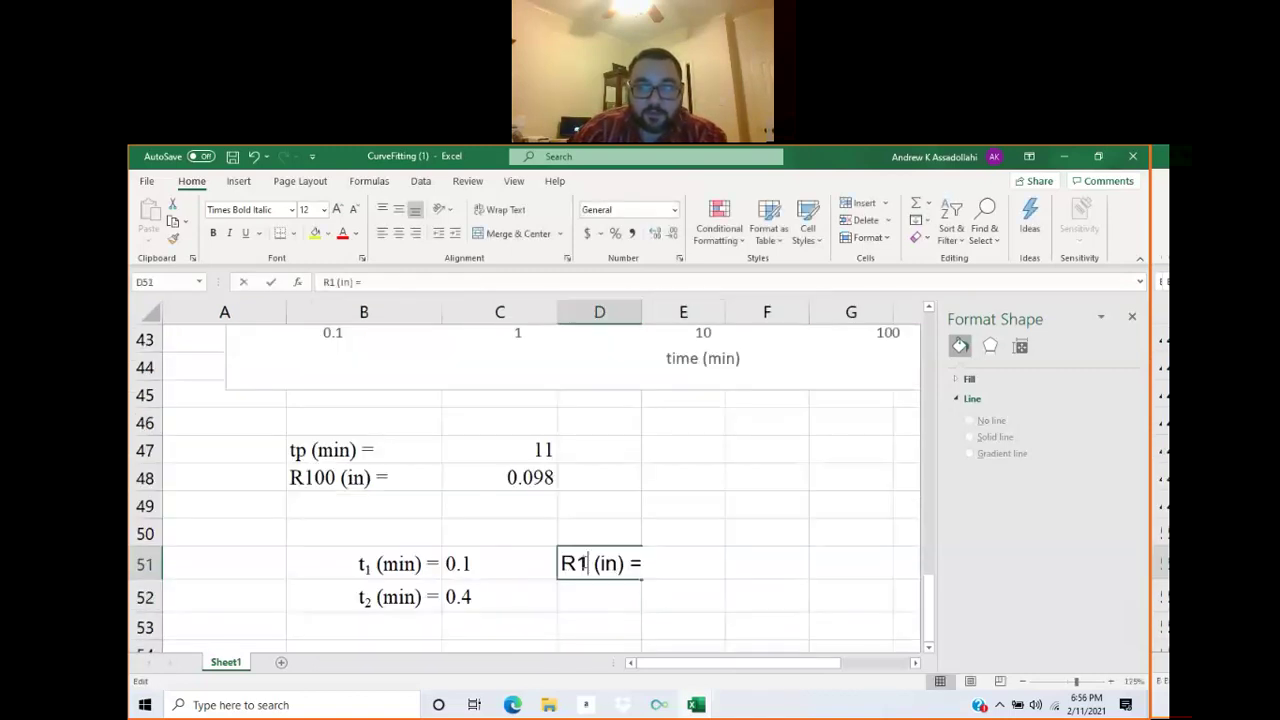
pyautogui.moveTo(587, 563); pyautogui.dragTo(582, 564)
pyautogui.rightClick(582, 564)
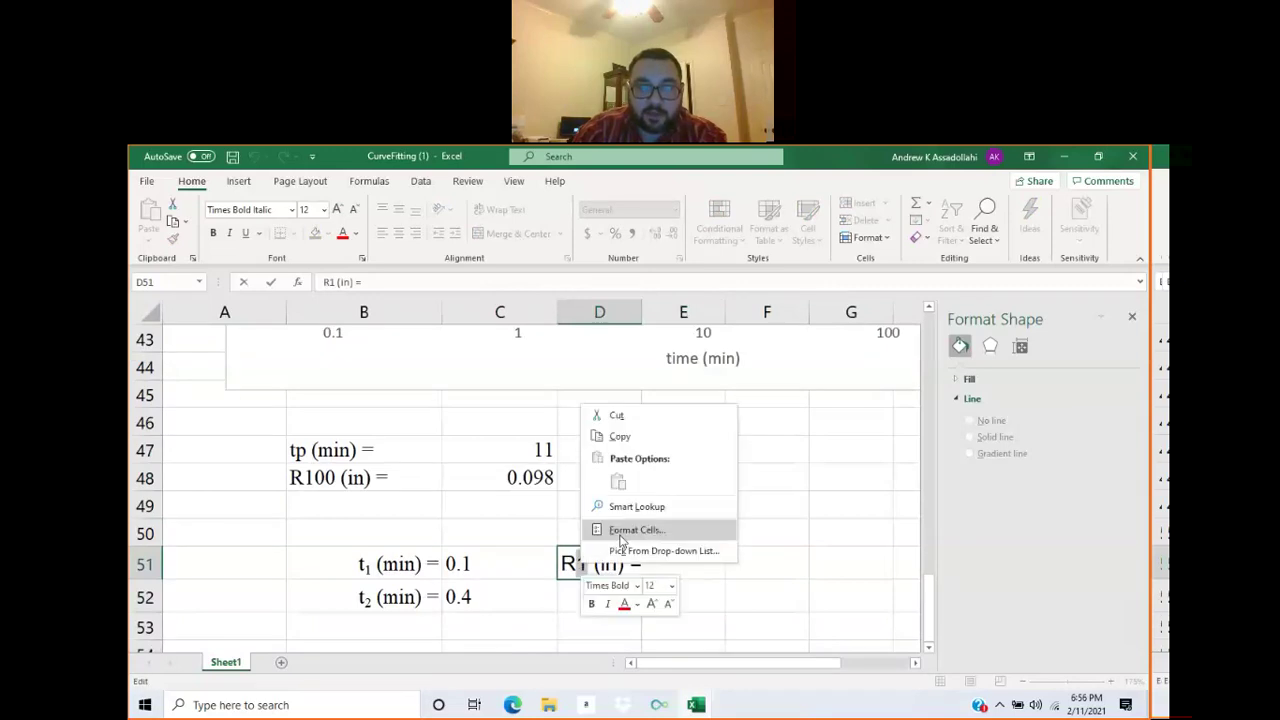
pyautogui.click(621, 530)
pyautogui.click(443, 543)
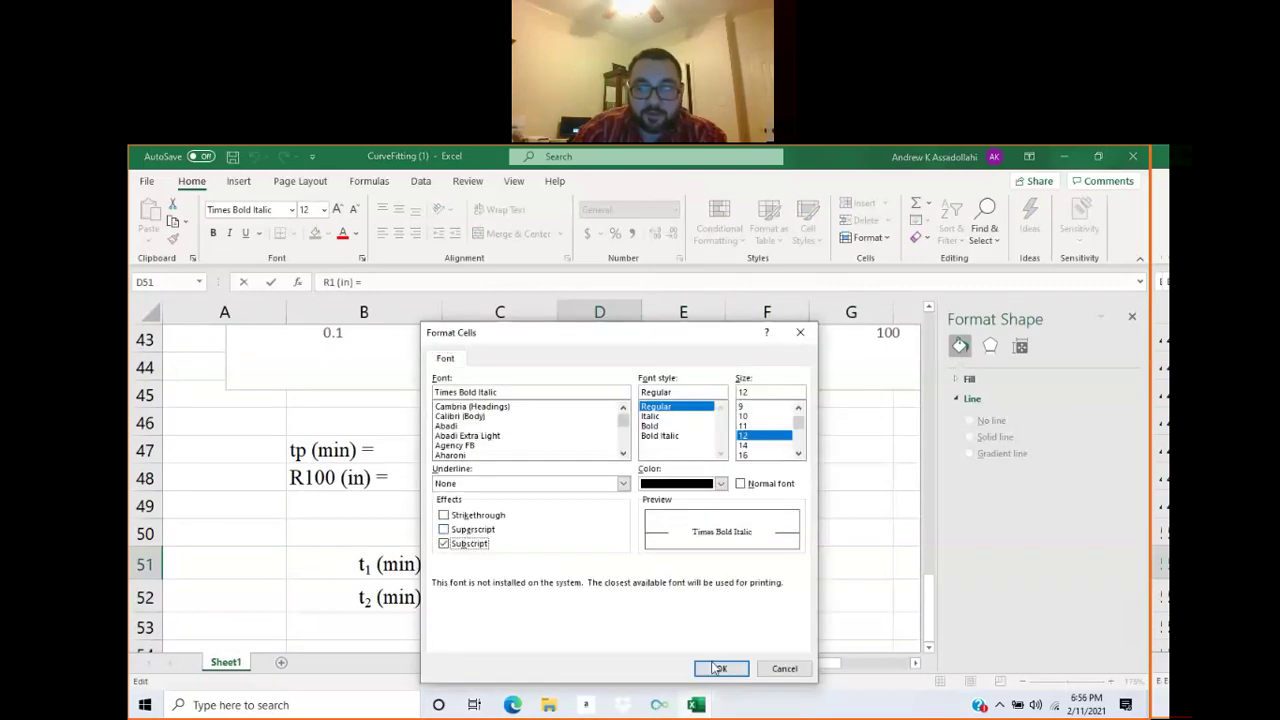
pyautogui.click(719, 668)
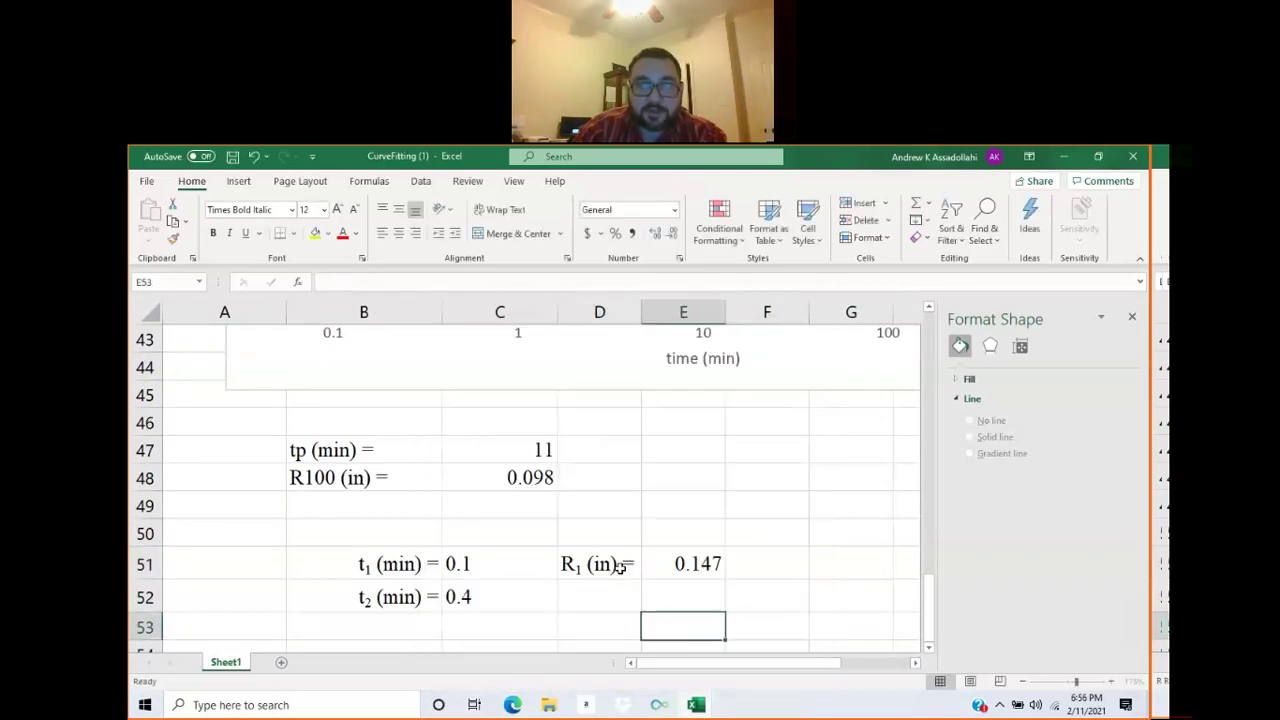
# Right-align the R1 label in D51 and left-align its value in E51.
pyautogui.click(416, 232)
pyautogui.click(697, 563)
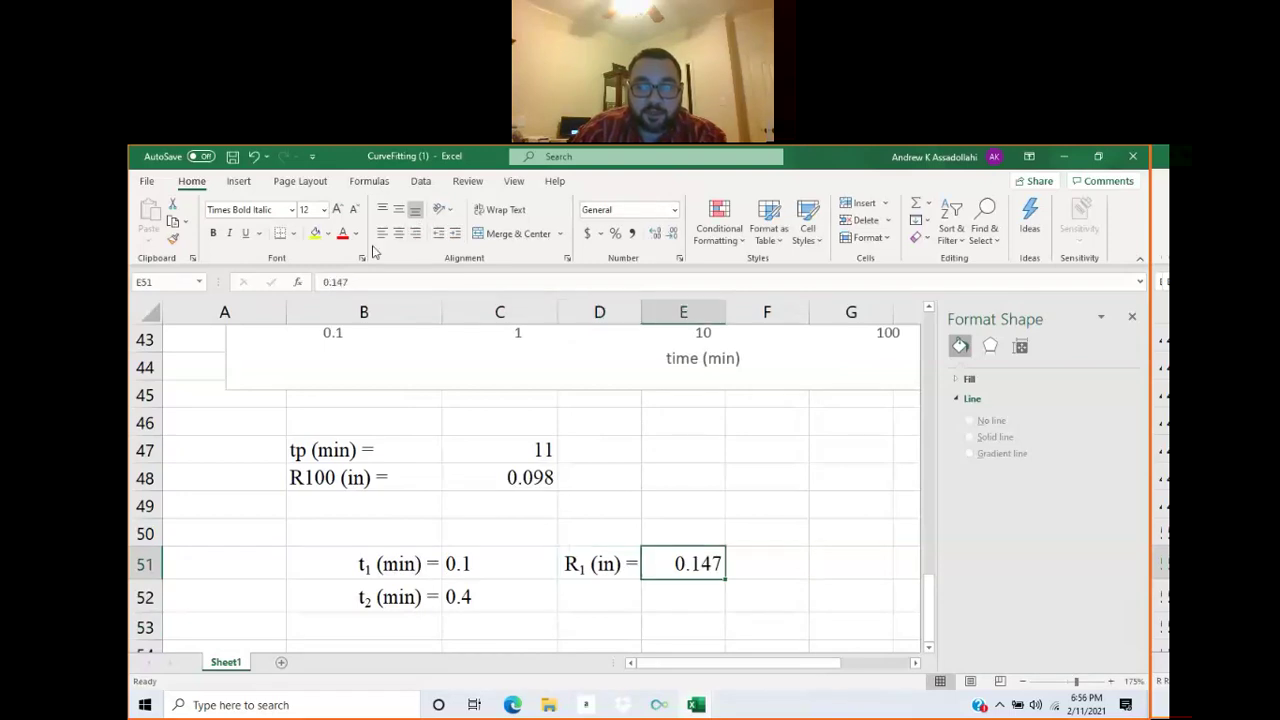
pyautogui.click(381, 232)
pyautogui.click(767, 595)
# Copy the R1 label down to D52 and change it to "R2 (in) =", keeping the subscript.
pyautogui.click(605, 564)
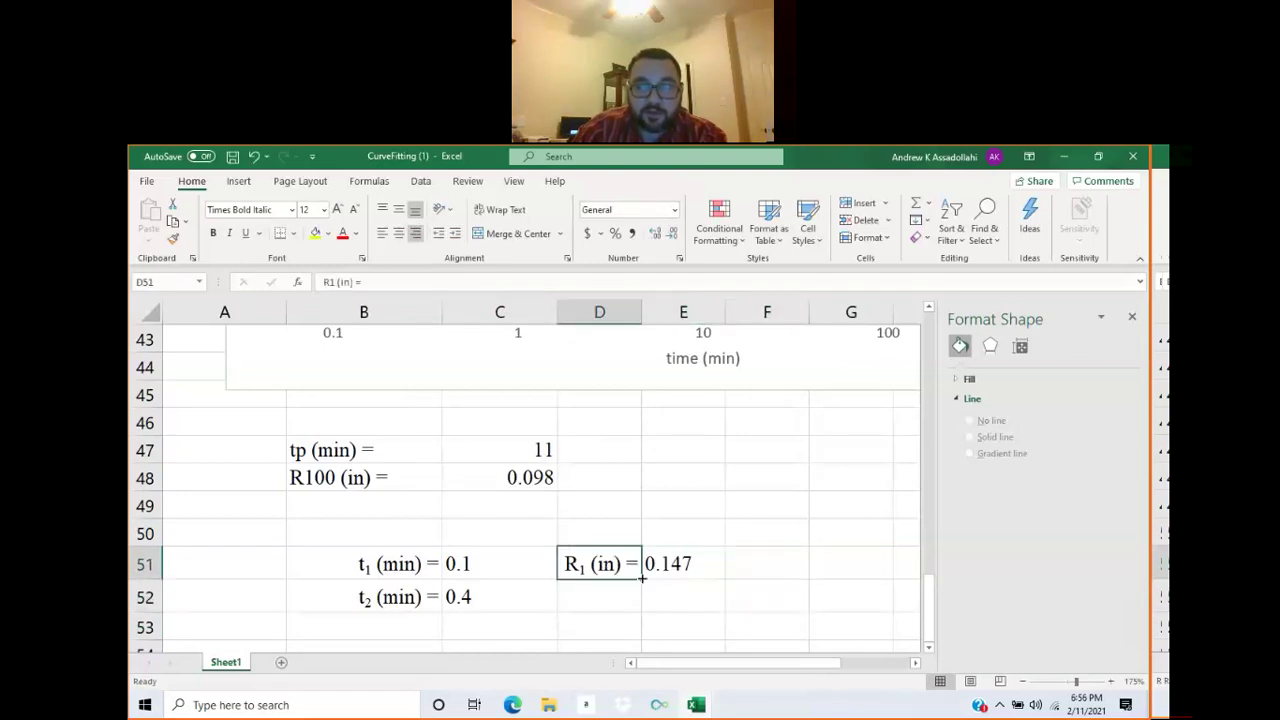
pyautogui.moveTo(642, 579); pyautogui.dragTo(577, 600)
pyautogui.doubleClick(588, 598)
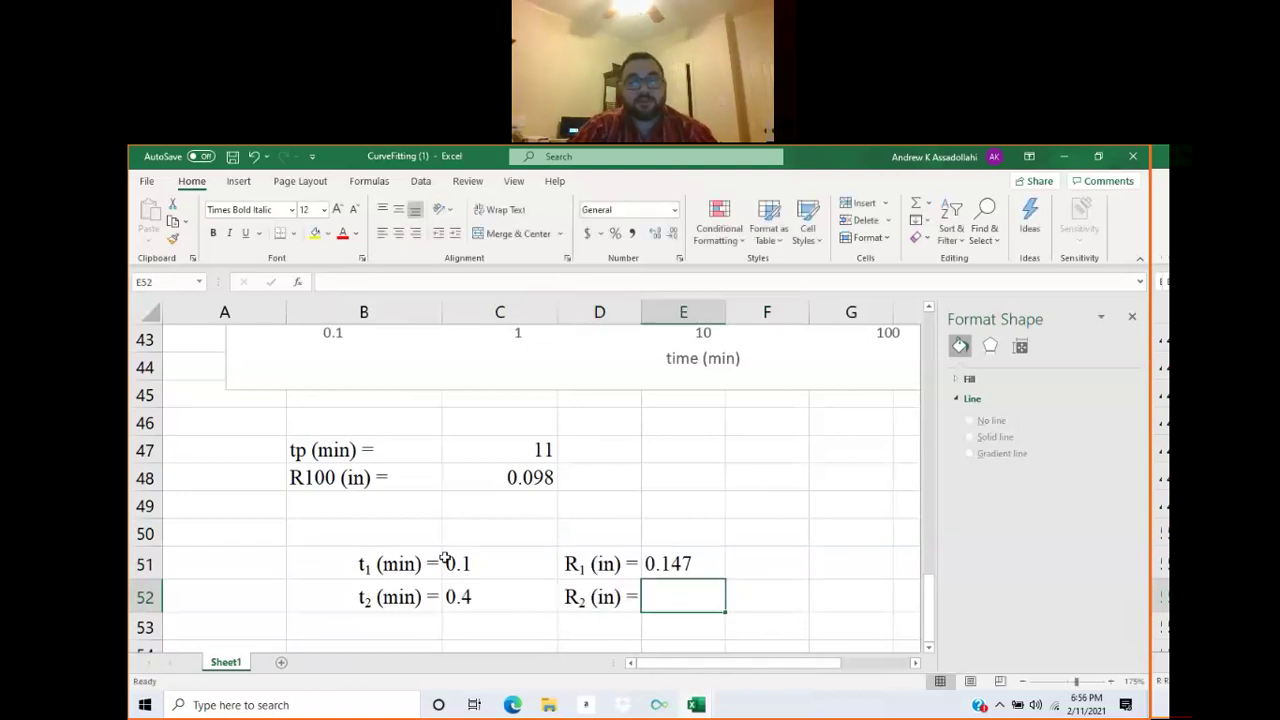
pyautogui.write('2')
pyautogui.press('Tab')
# Draw an oval marker about 0.05" by 0.05" on the chart's time axis at t2, 0.4 min.
pyautogui.moveTo(430, 597); pyautogui.dragTo(480, 597)
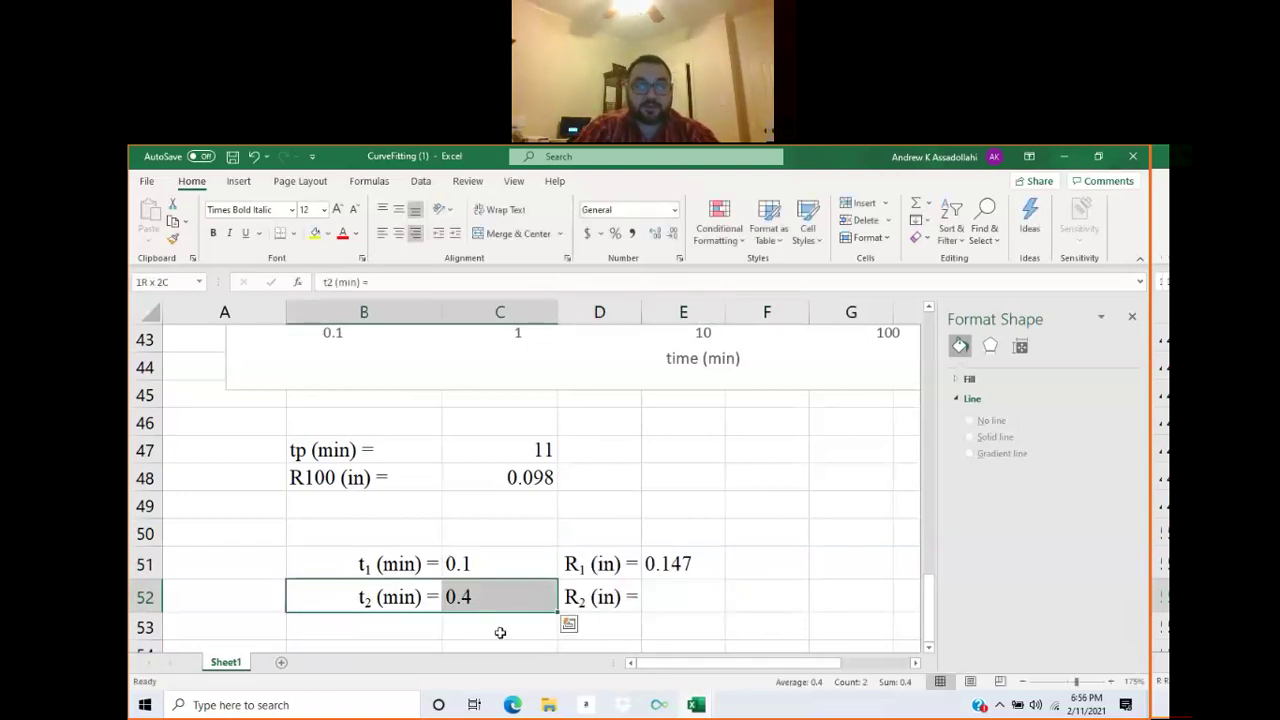
pyautogui.click(500, 632)
pyautogui.scroll(3, 500, 632)
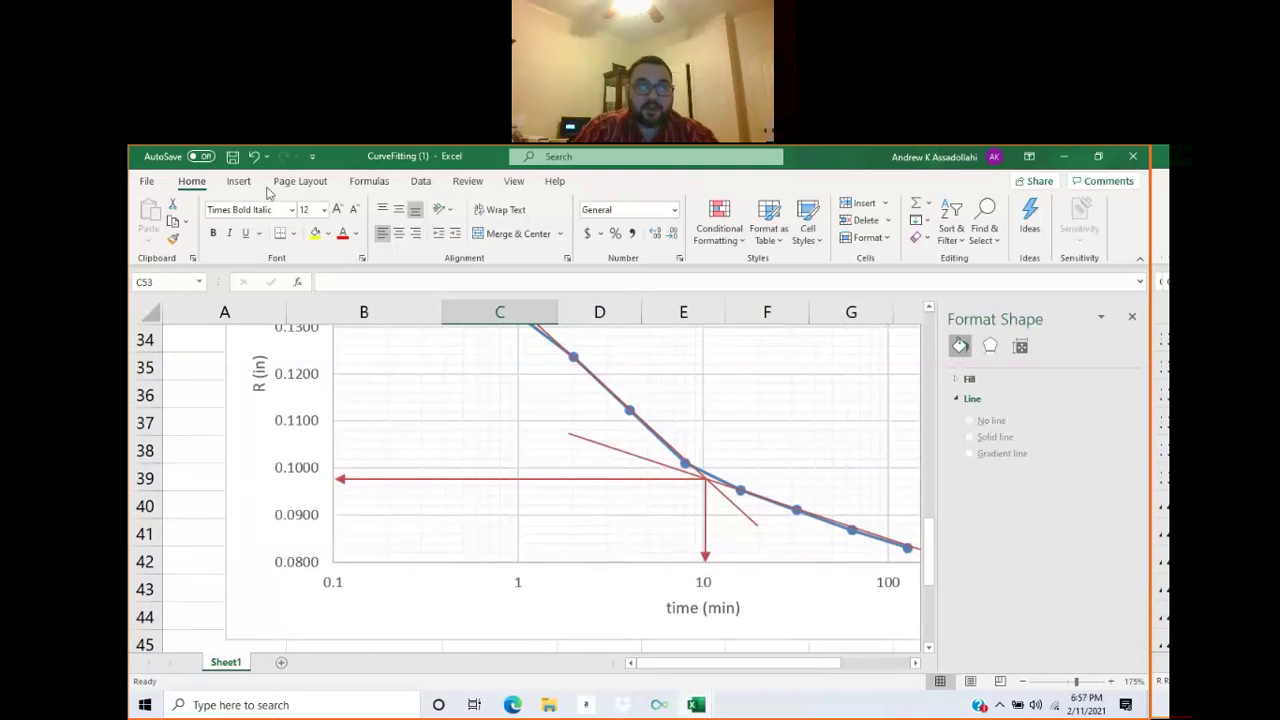
pyautogui.click(238, 181)
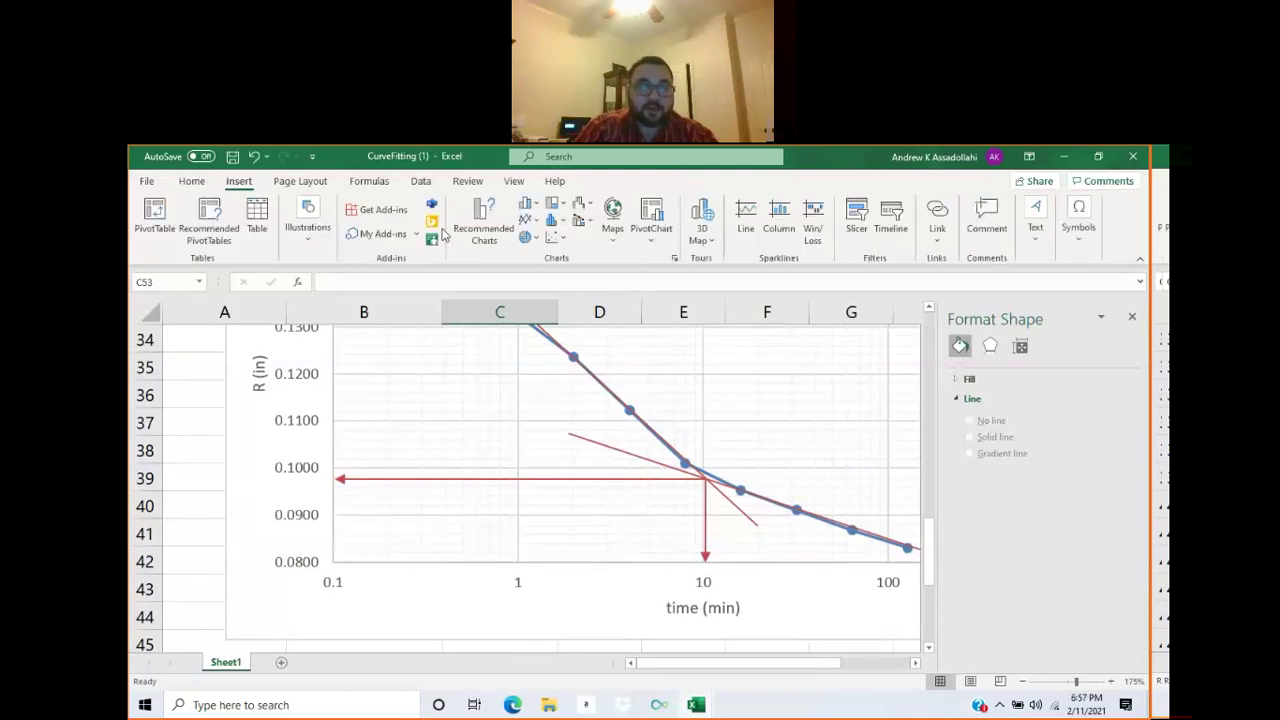
pyautogui.click(310, 235)
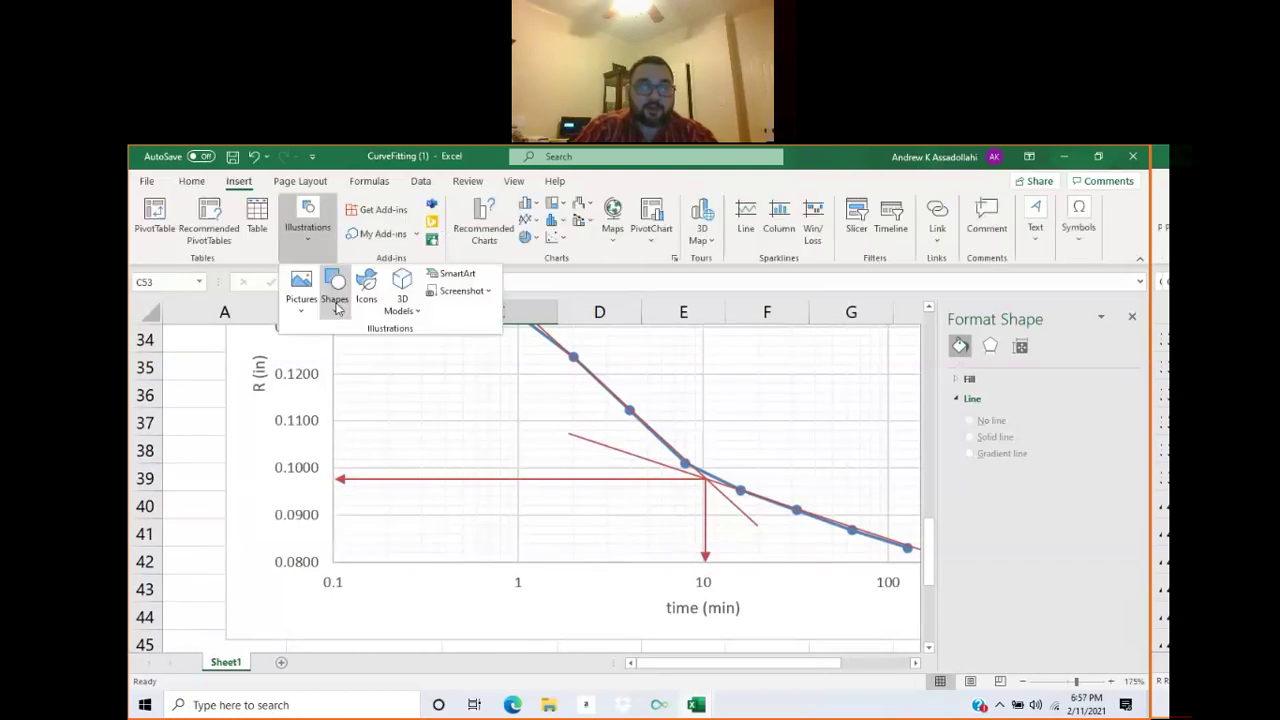
pyautogui.click(336, 302)
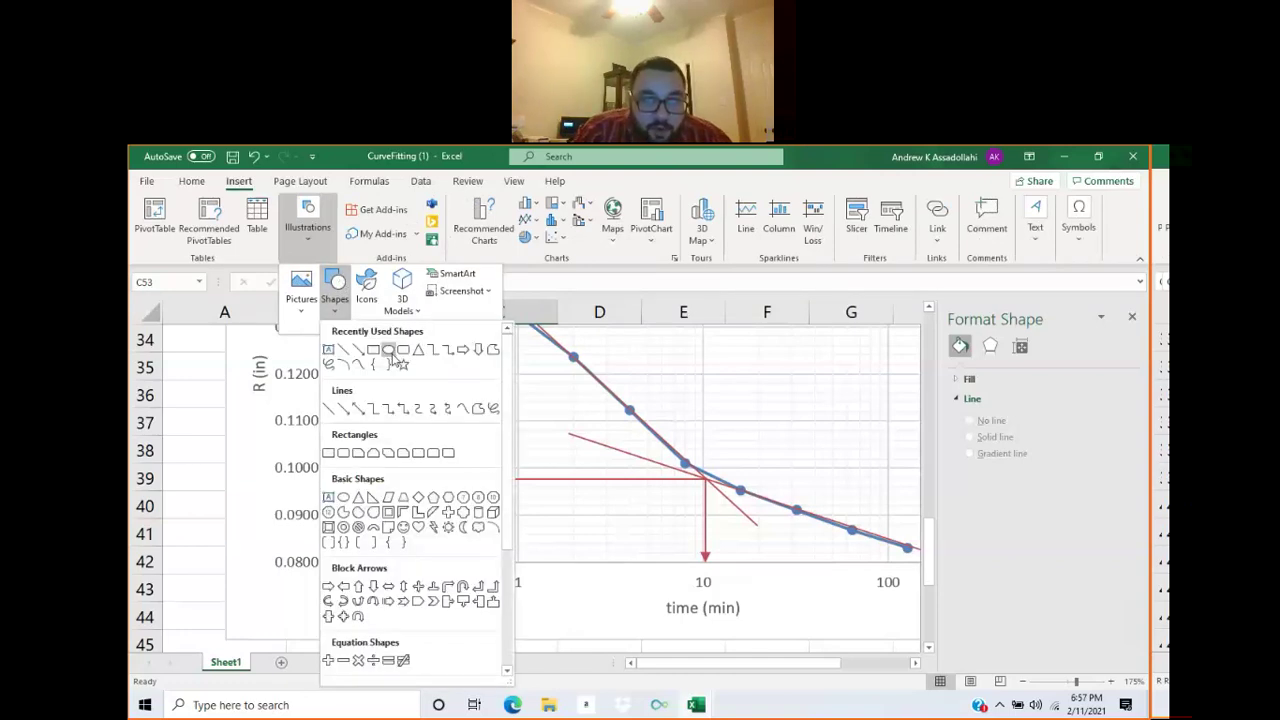
pyautogui.click(389, 350)
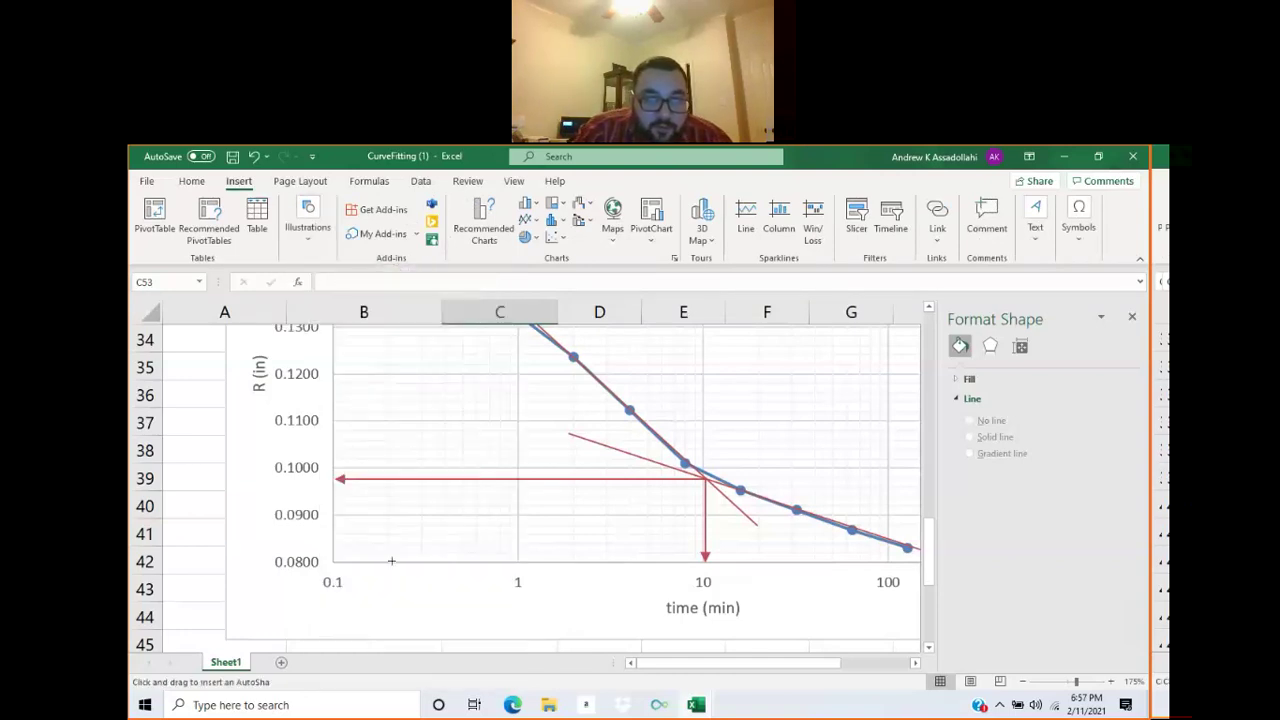
pyautogui.click(442, 557)
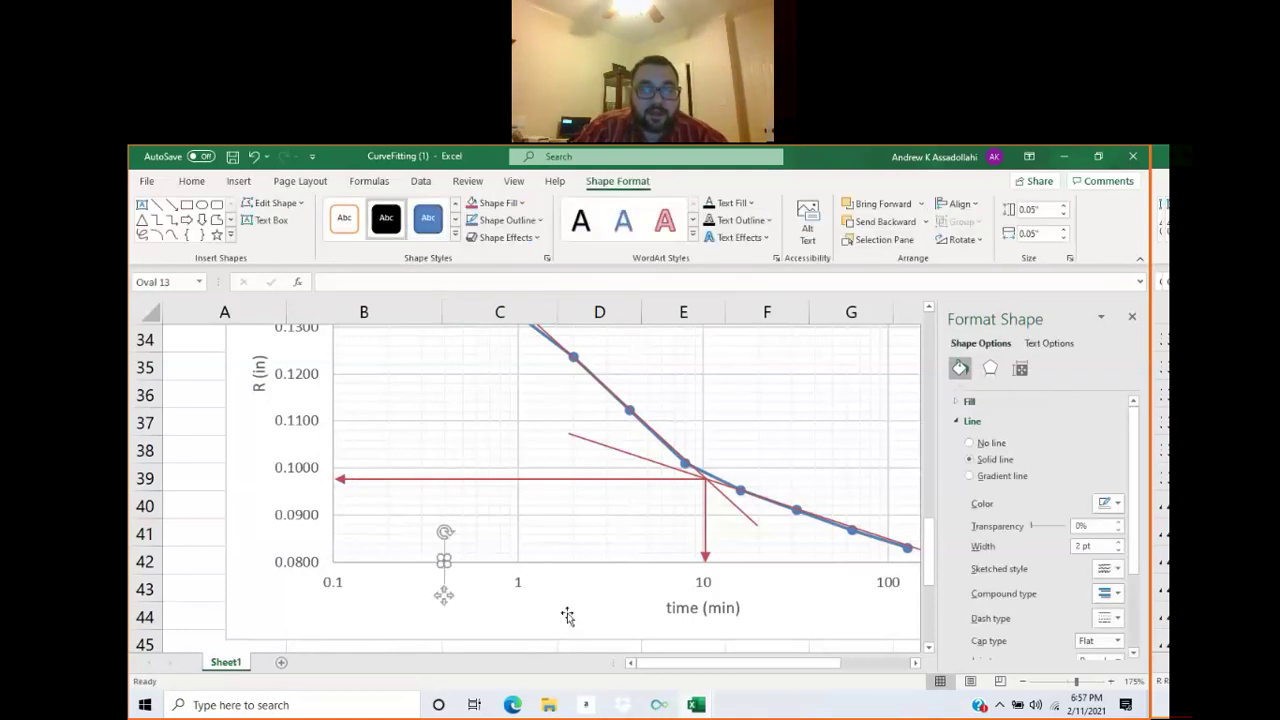
pyautogui.click(488, 620)
pyautogui.scroll(1, 484, 607)
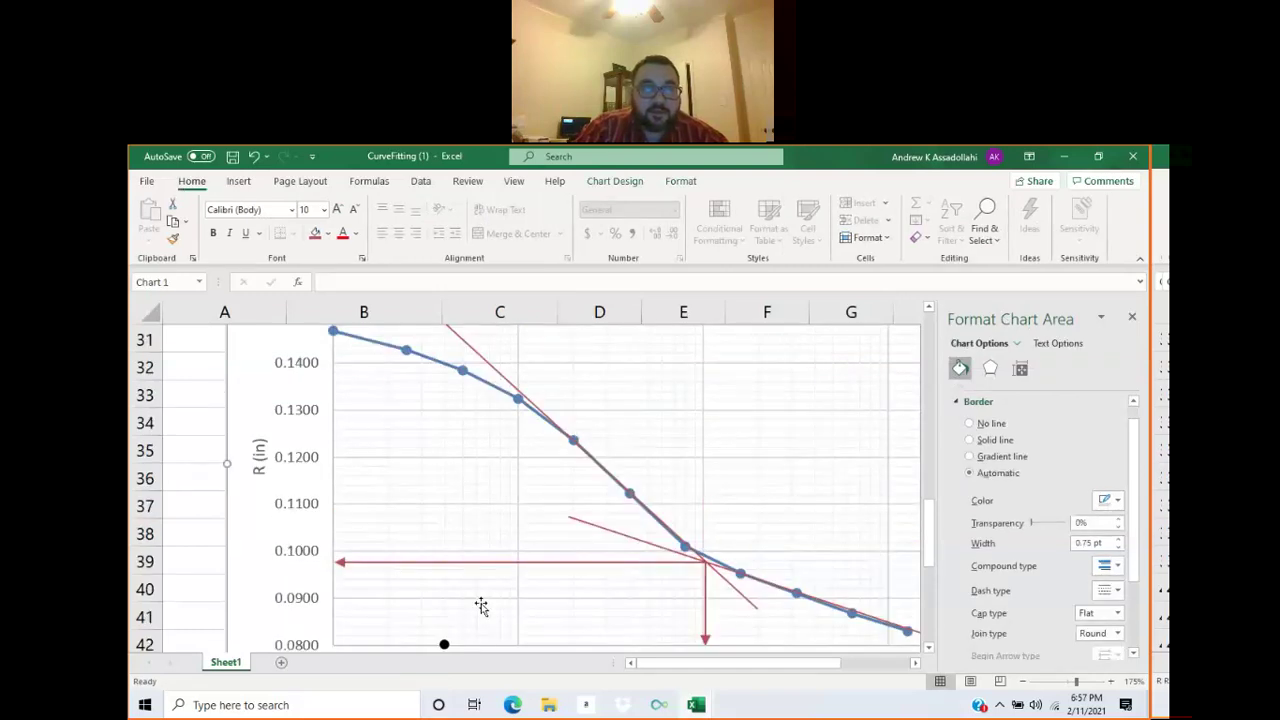
# Draw a vertical arrow about 2.13" long from the t2 marker on the chart's time axis up to the curve.
pyautogui.scroll(-1, 483, 606)
pyautogui.click(240, 182)
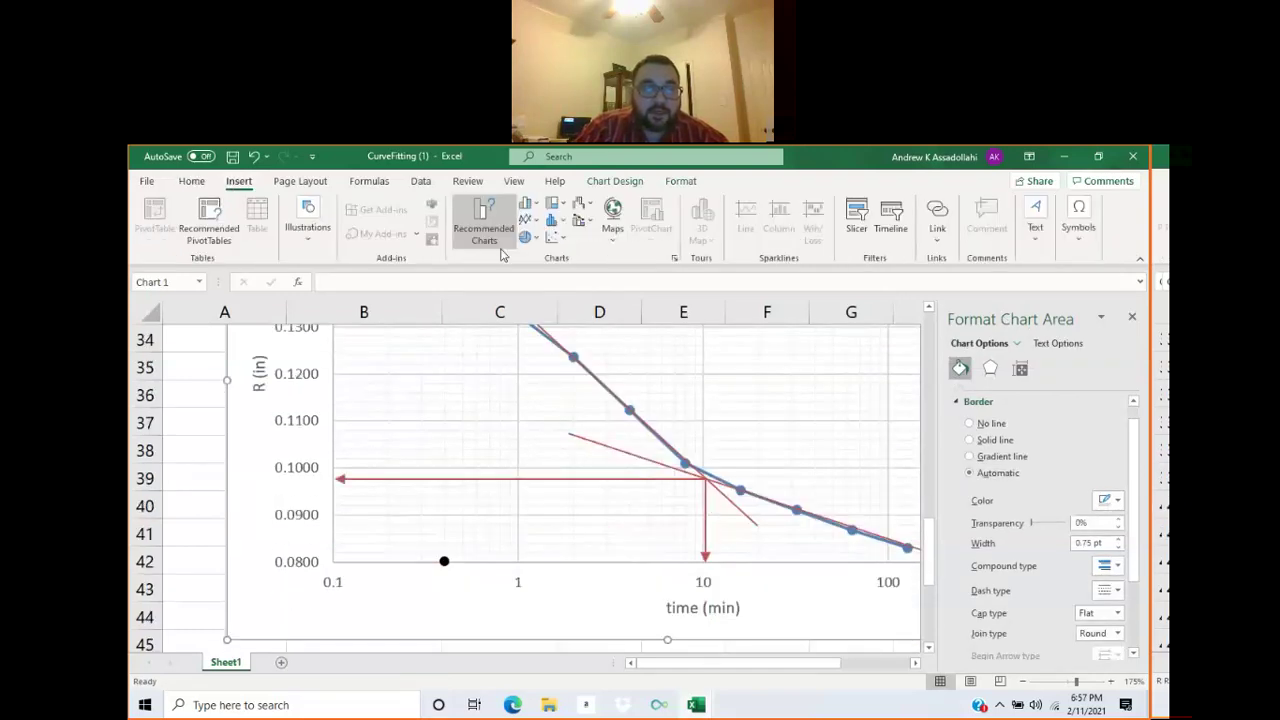
pyautogui.click(318, 228)
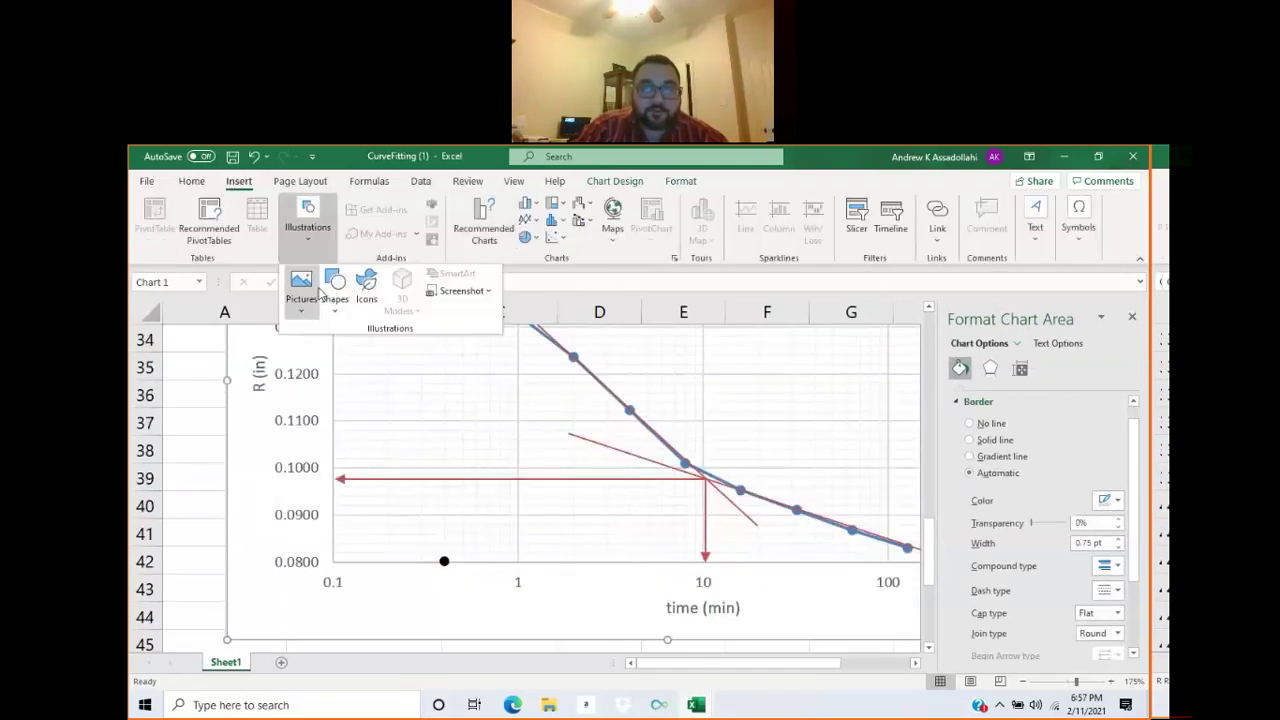
pyautogui.click(348, 234)
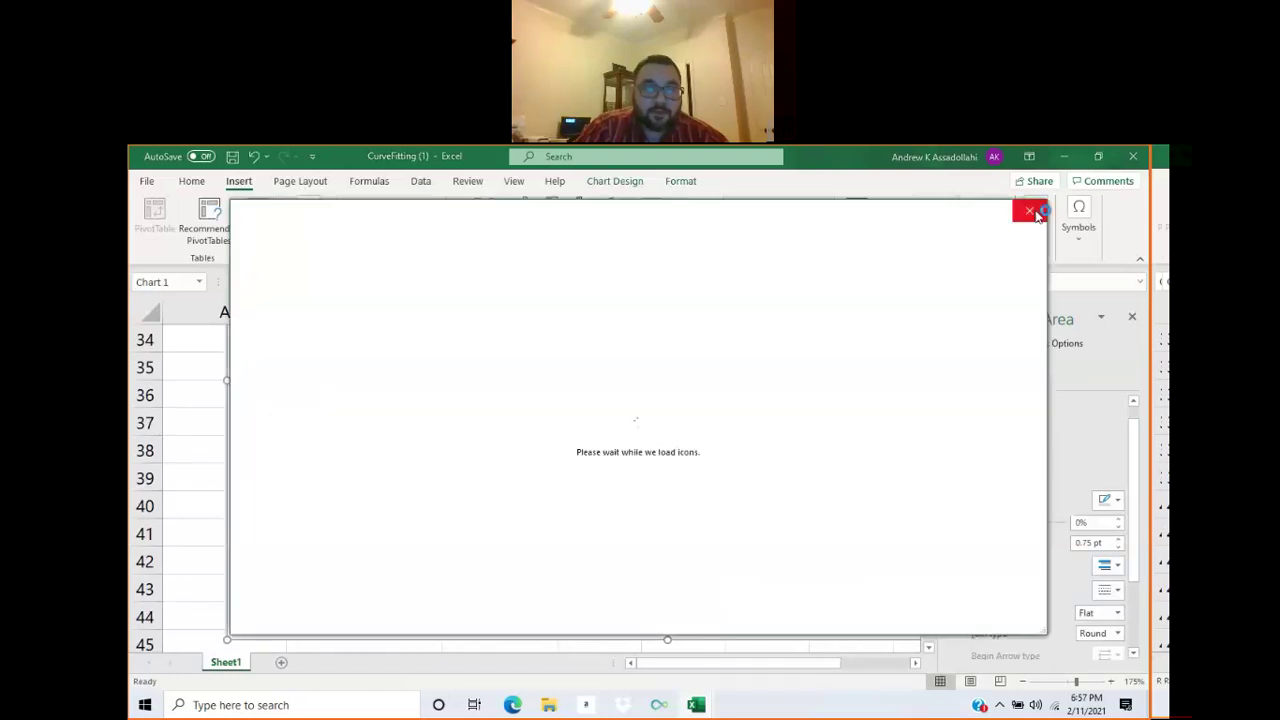
pyautogui.click(1032, 212)
pyautogui.click(318, 230)
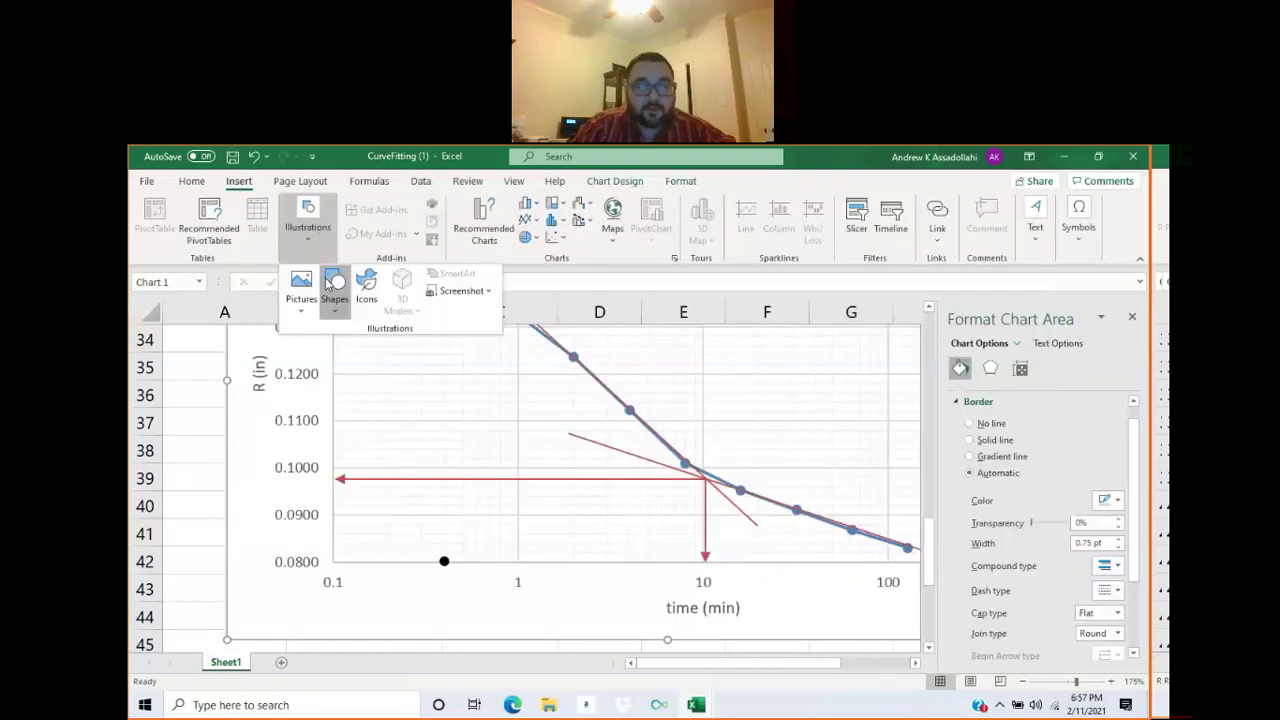
pyautogui.click(334, 285)
pyautogui.click(371, 349)
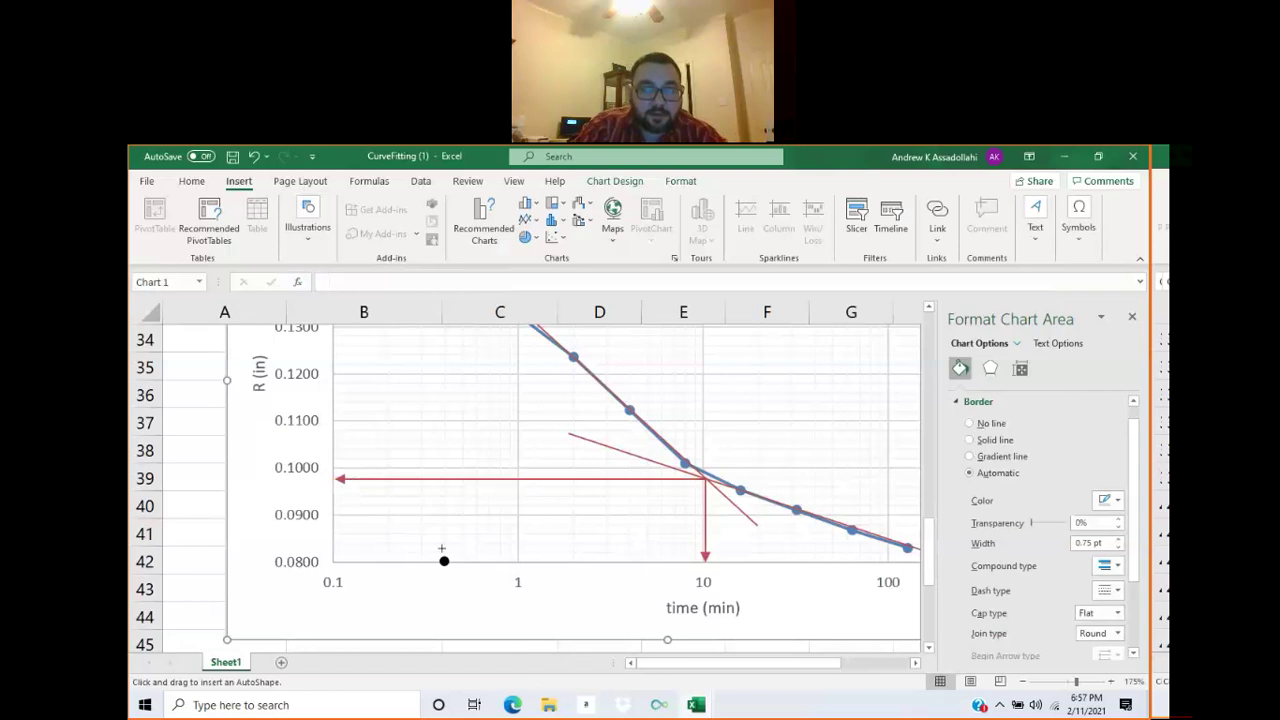
pyautogui.moveTo(445, 548)
pyautogui.mouseDown()
pyautogui.moveTo(538, 313)
pyautogui.moveTo(517, 385)
pyautogui.moveTo(518, 366)
pyautogui.mouseUp()
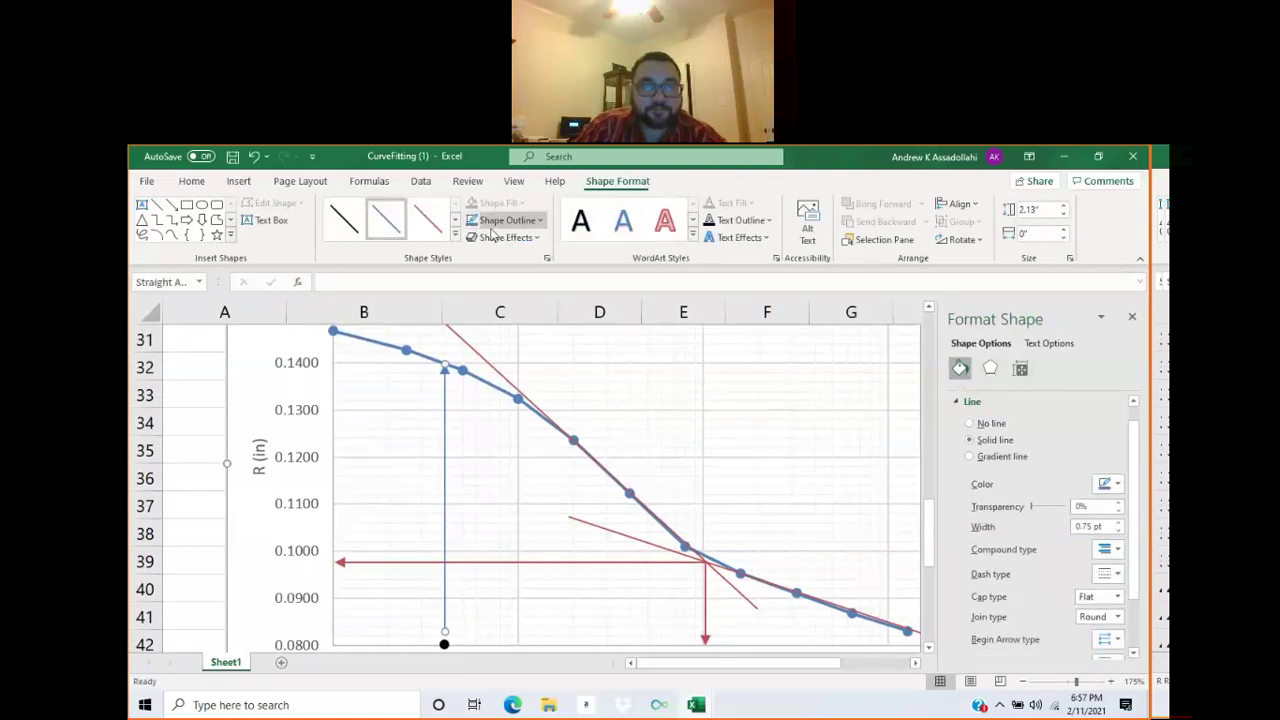
# Apply the thin green theme line style to the vertical arrow at t2 and deselect it.
pyautogui.click(455, 235)
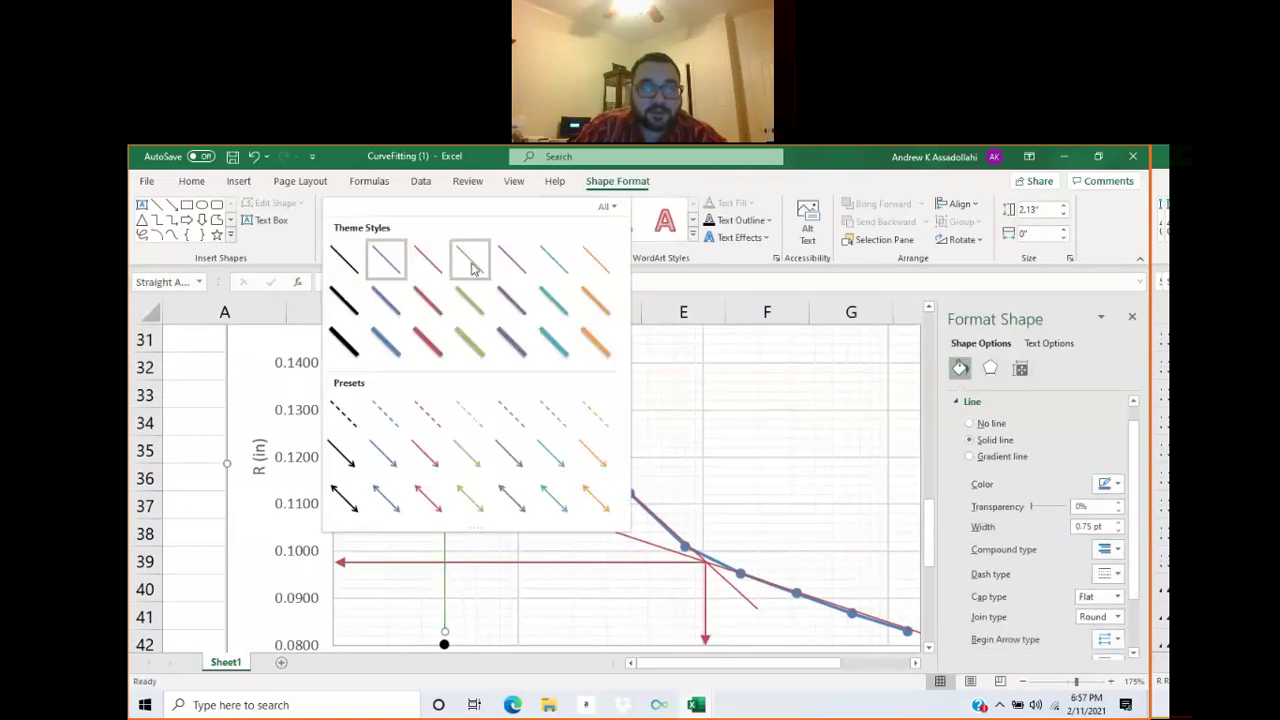
pyautogui.click(469, 257)
pyautogui.click(478, 424)
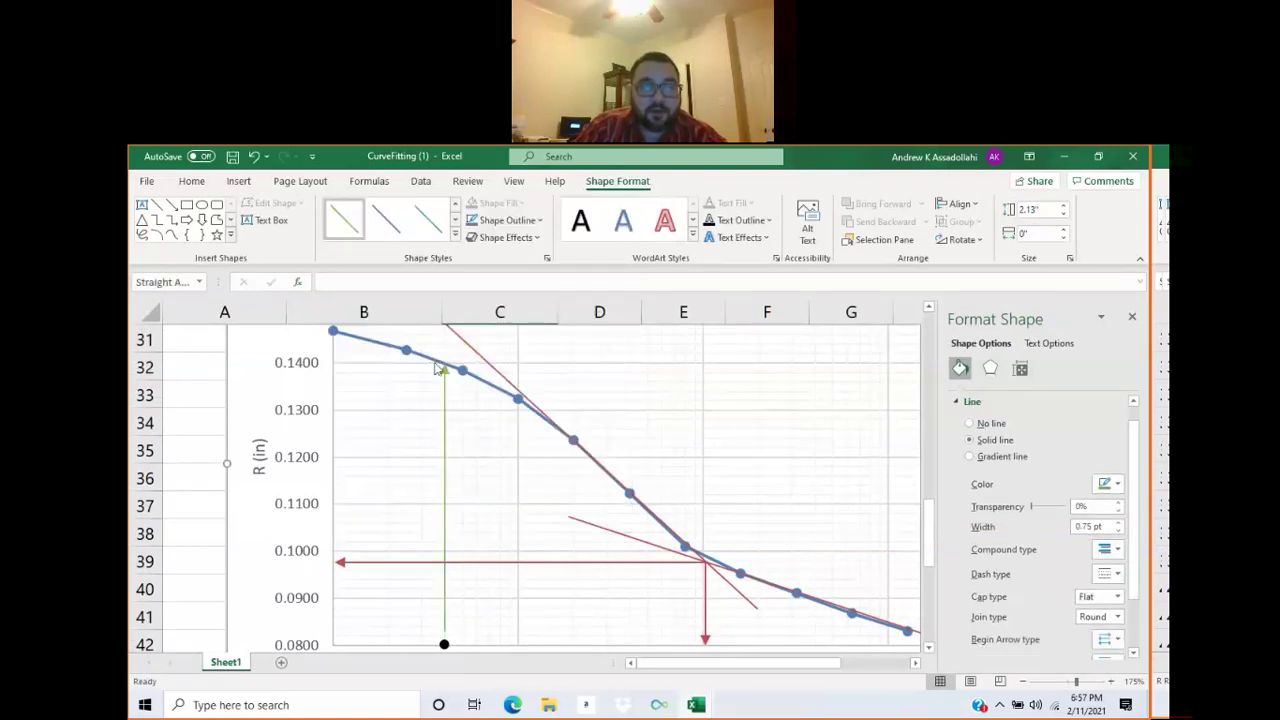
pyautogui.click(437, 371)
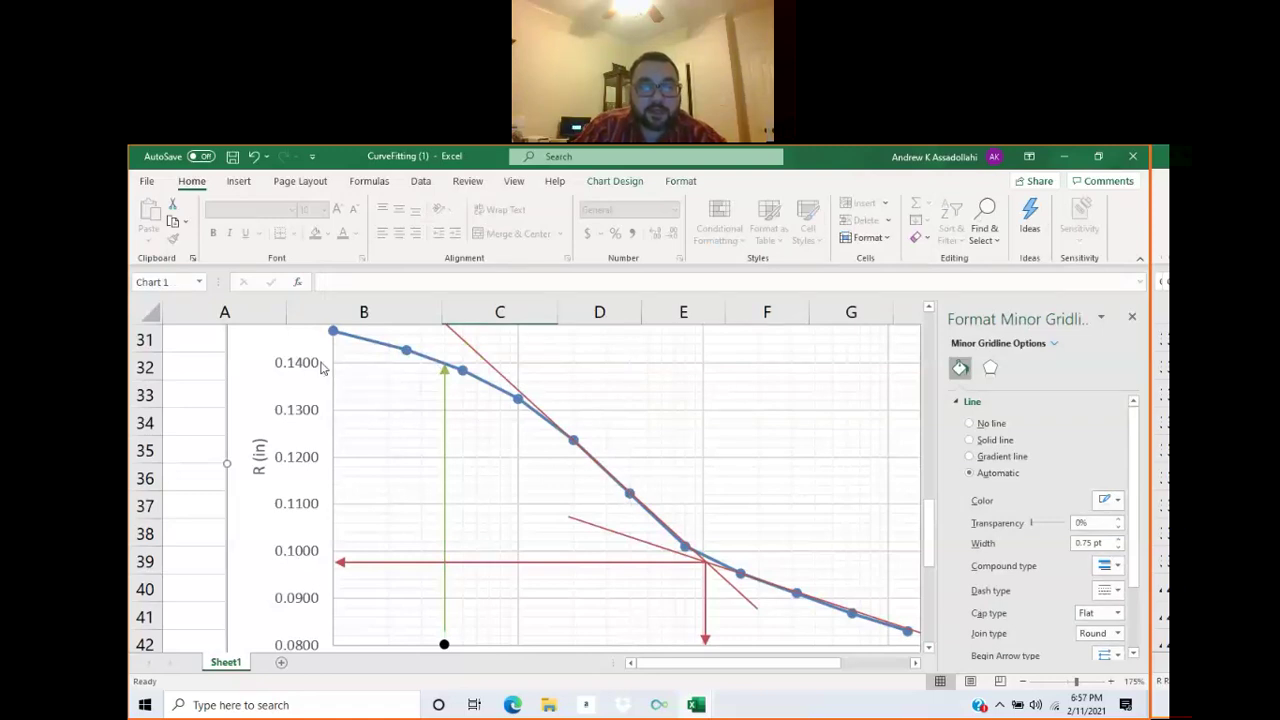
# Enter 0.14 as the R2 value in E52 and left-align it.
pyautogui.scroll(-5, 322, 368)
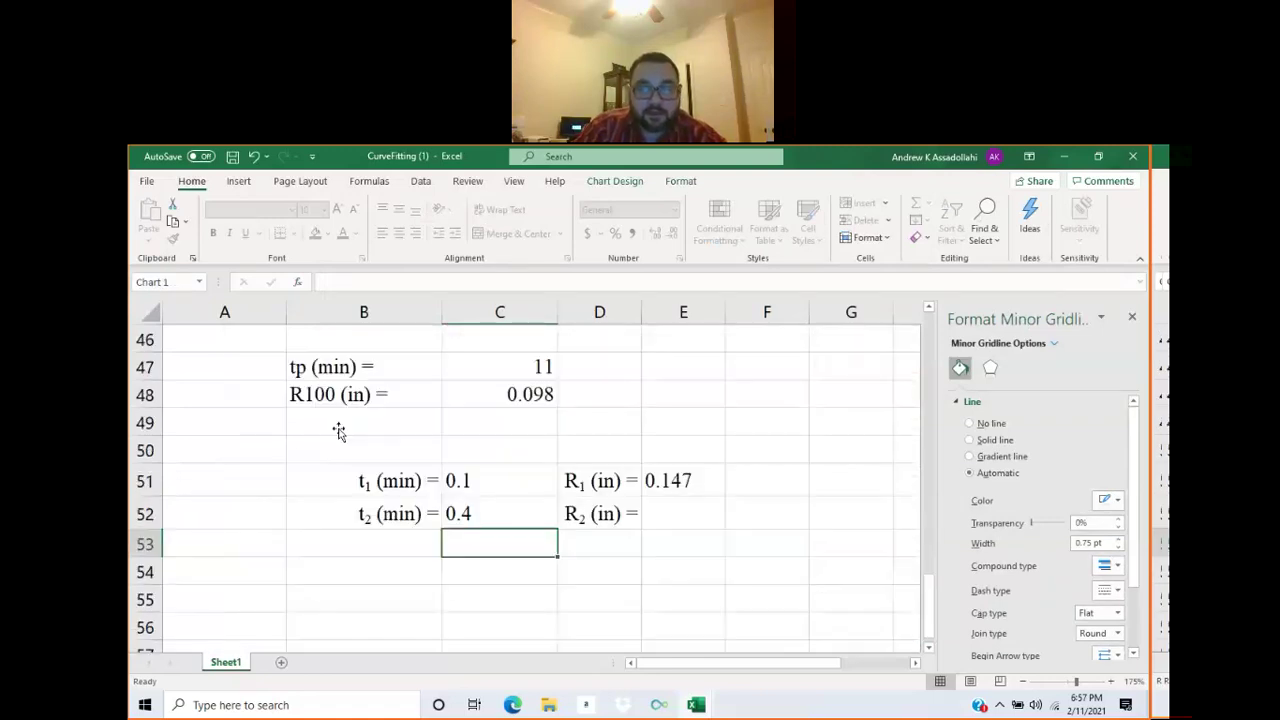
pyautogui.click(678, 502)
pyautogui.write('0.14')
pyautogui.press('Return')
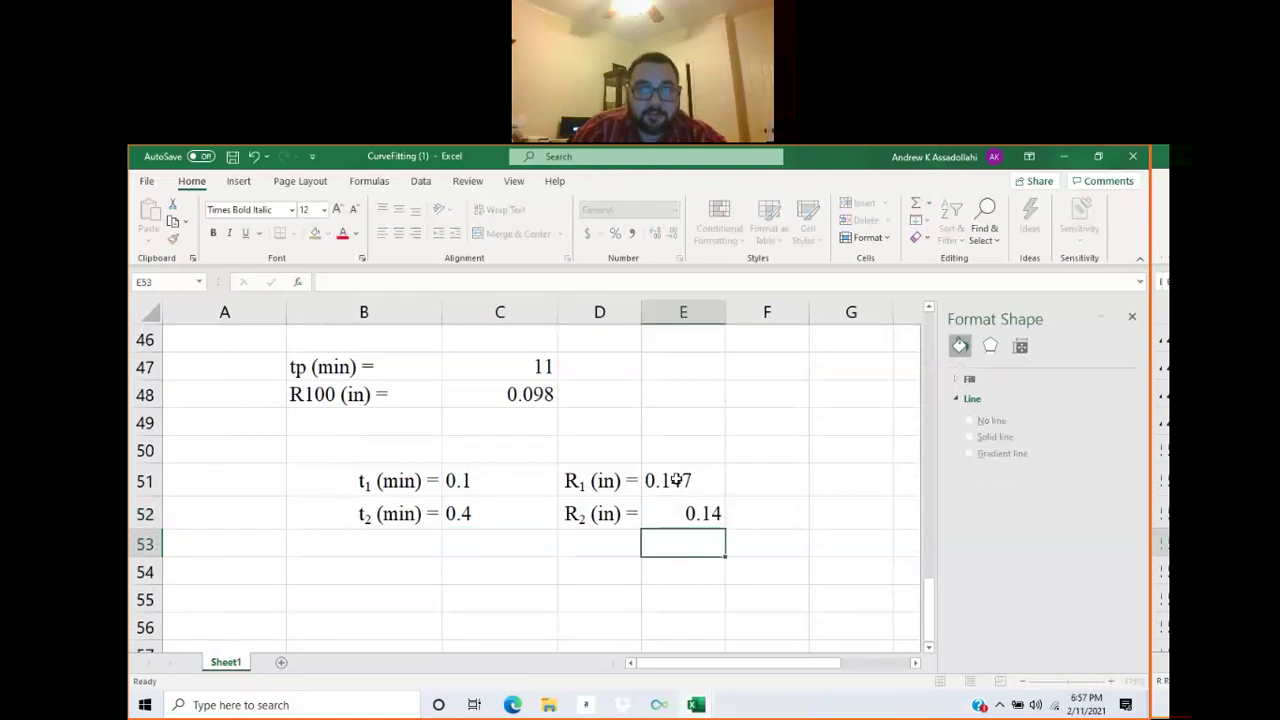
pyautogui.press('Up')
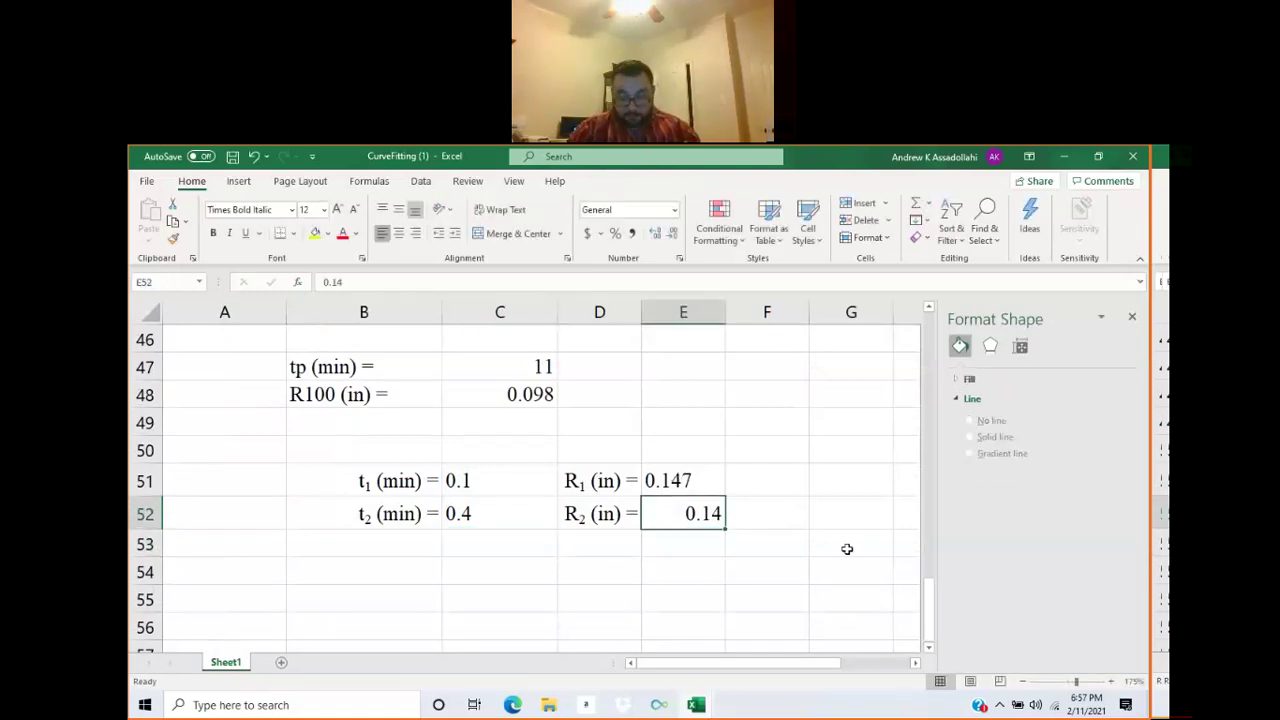
pyautogui.click(801, 479)
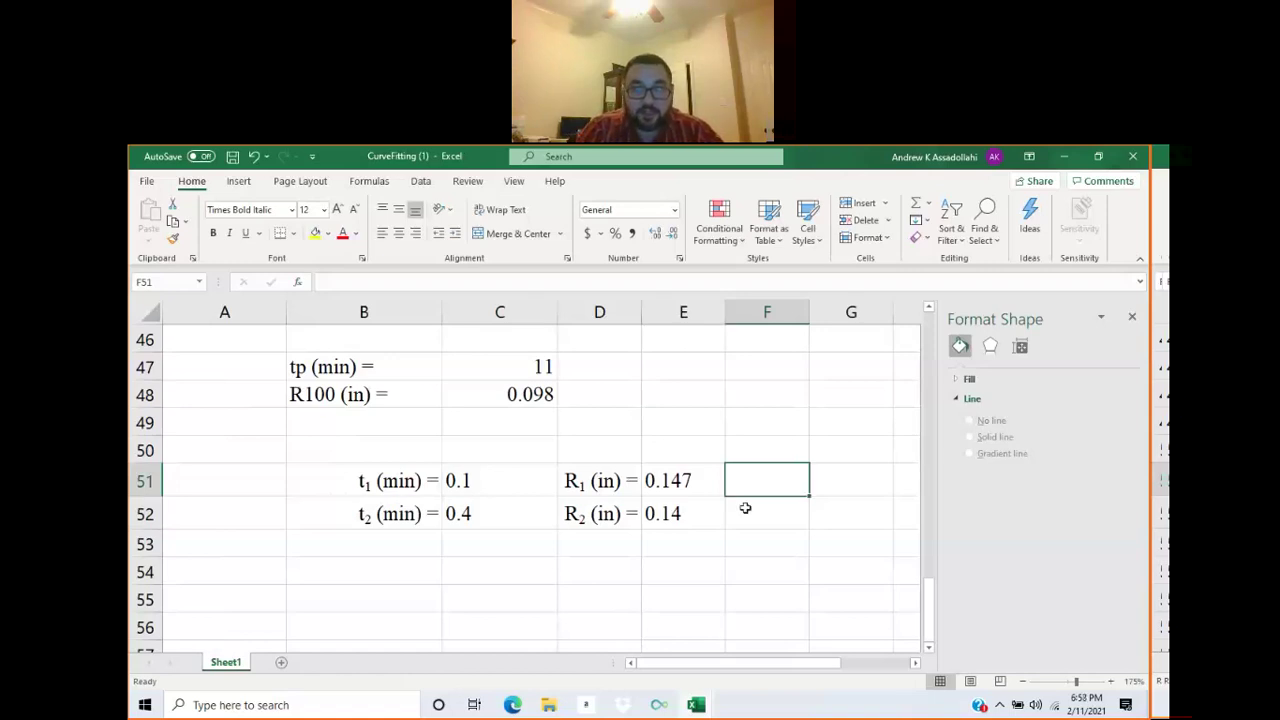
# Copy the R2 label down to D53 and change it to "R0 (in) =", keeping the subscript.
pyautogui.click(600, 606)
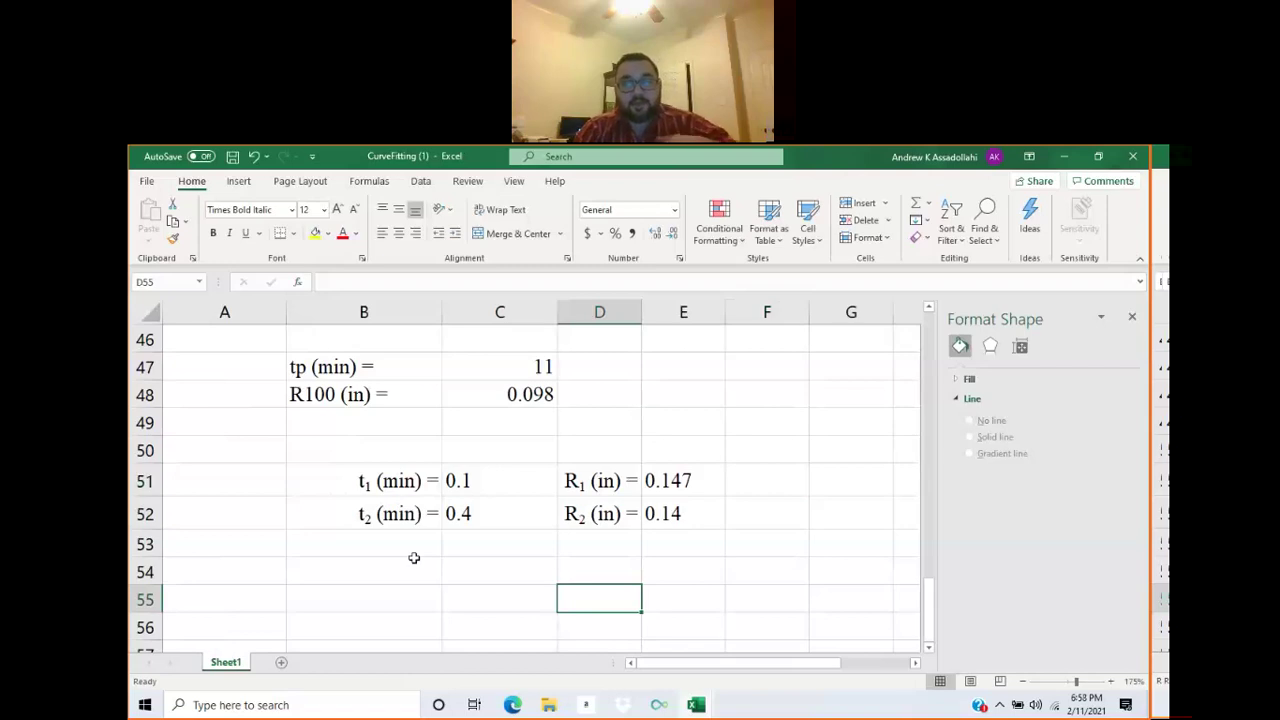
pyautogui.click(413, 562)
pyautogui.click(632, 572)
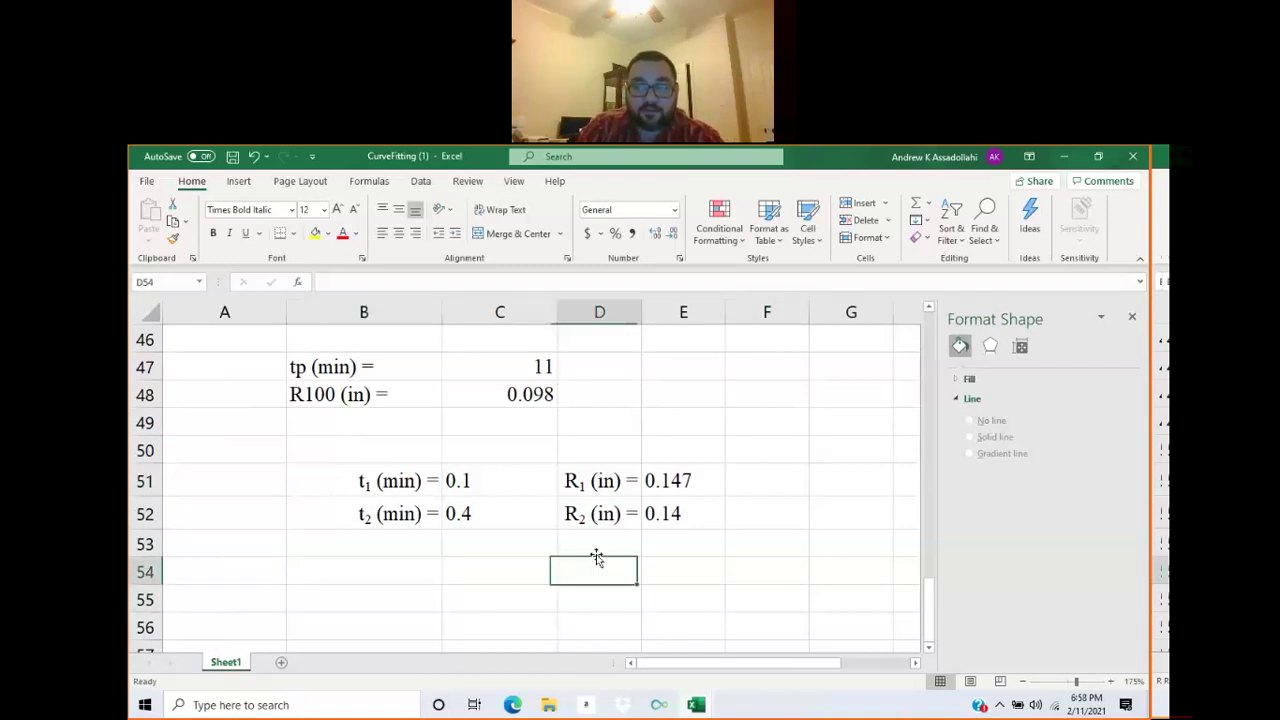
pyautogui.click(620, 516)
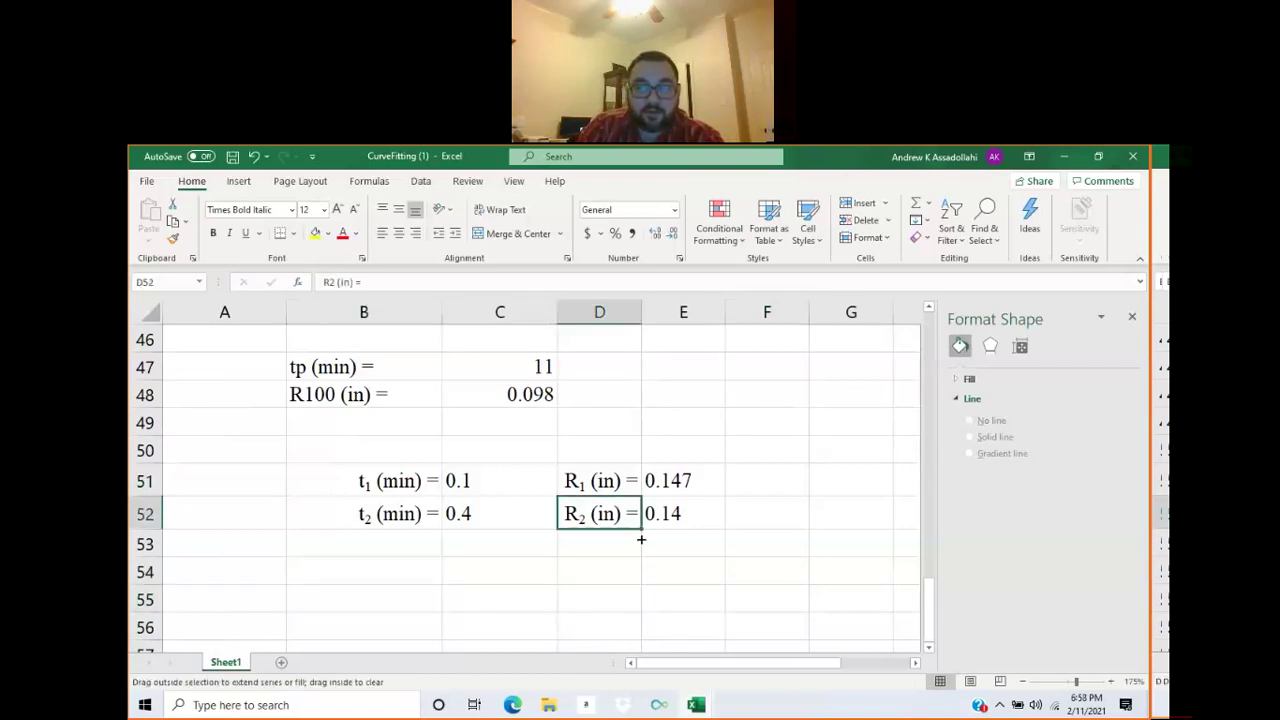
pyautogui.moveTo(641, 539); pyautogui.dragTo(578, 551)
pyautogui.doubleClick(578, 551)
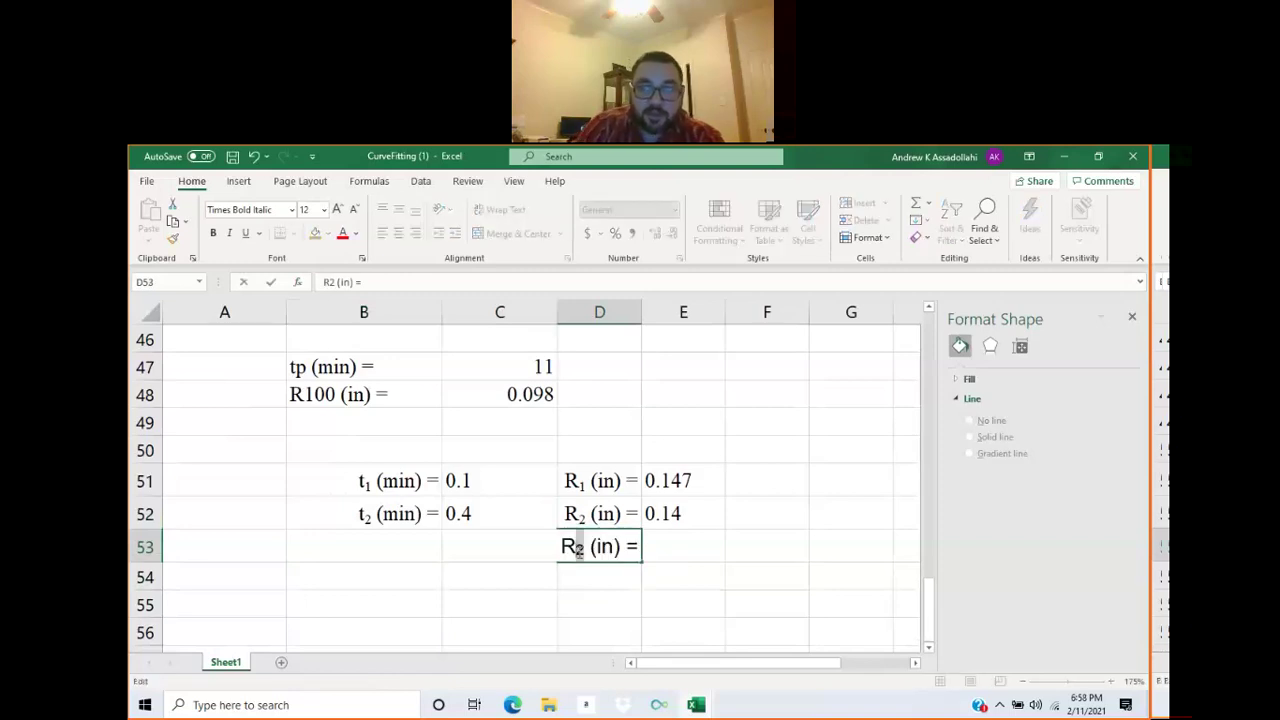
pyautogui.write('0')
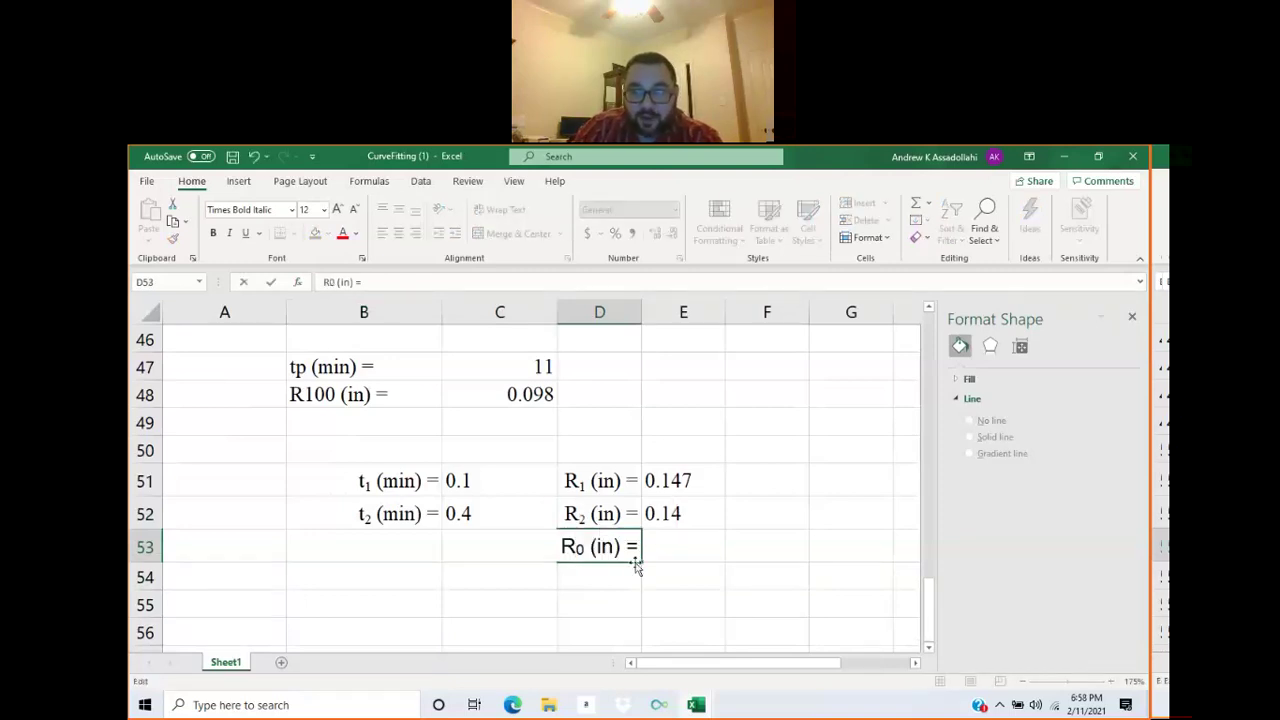
pyautogui.click(685, 592)
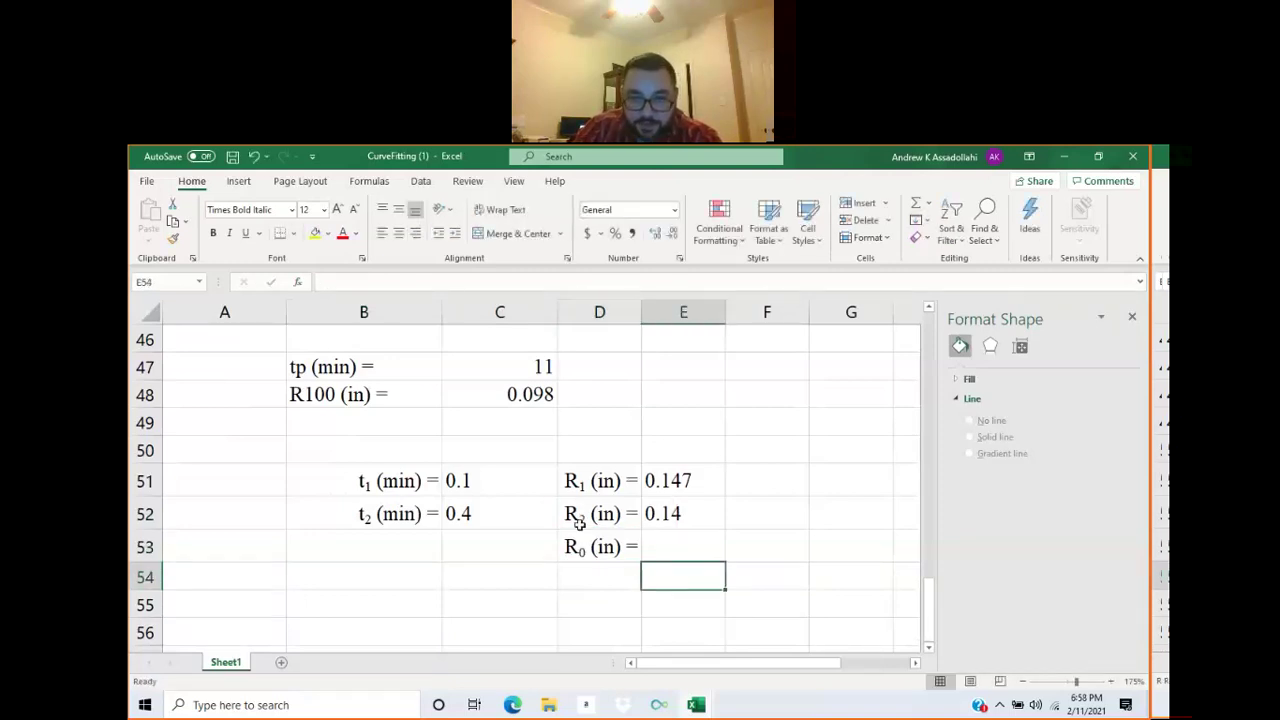
# Calculate R0 in E53 with the formula =E51-(E52-E51).
pyautogui.click(688, 544)
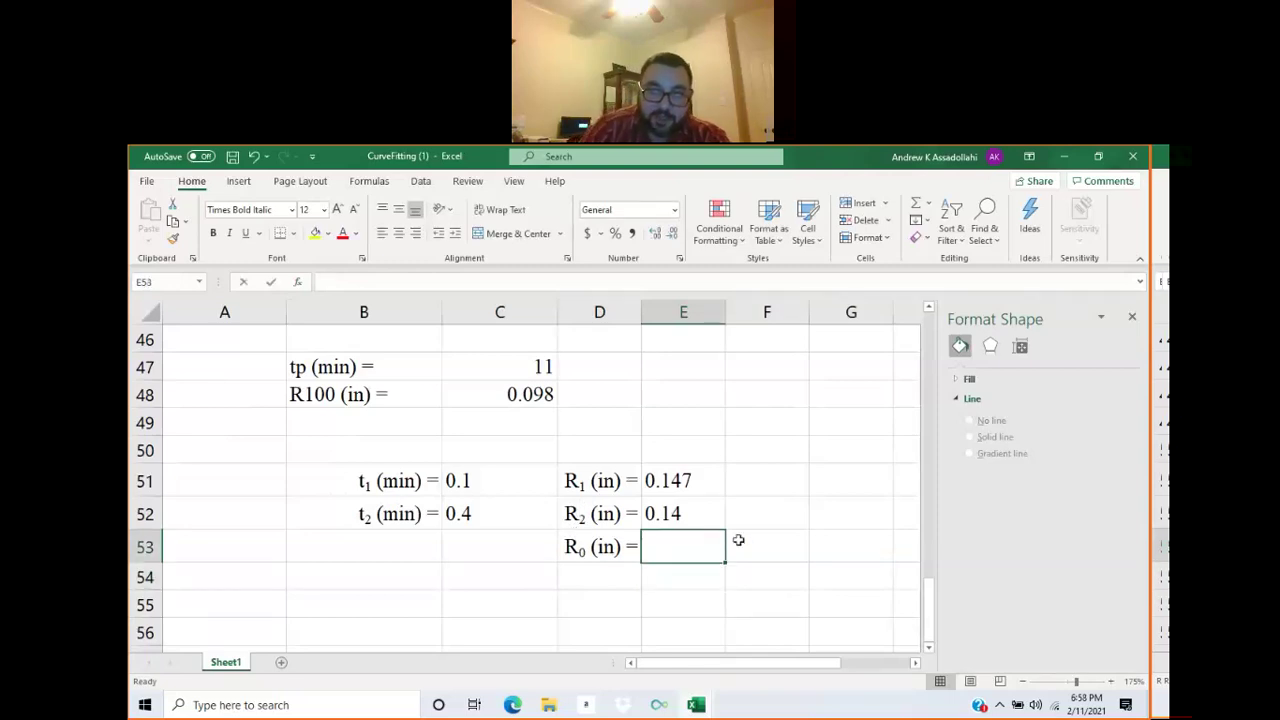
pyautogui.write('=')
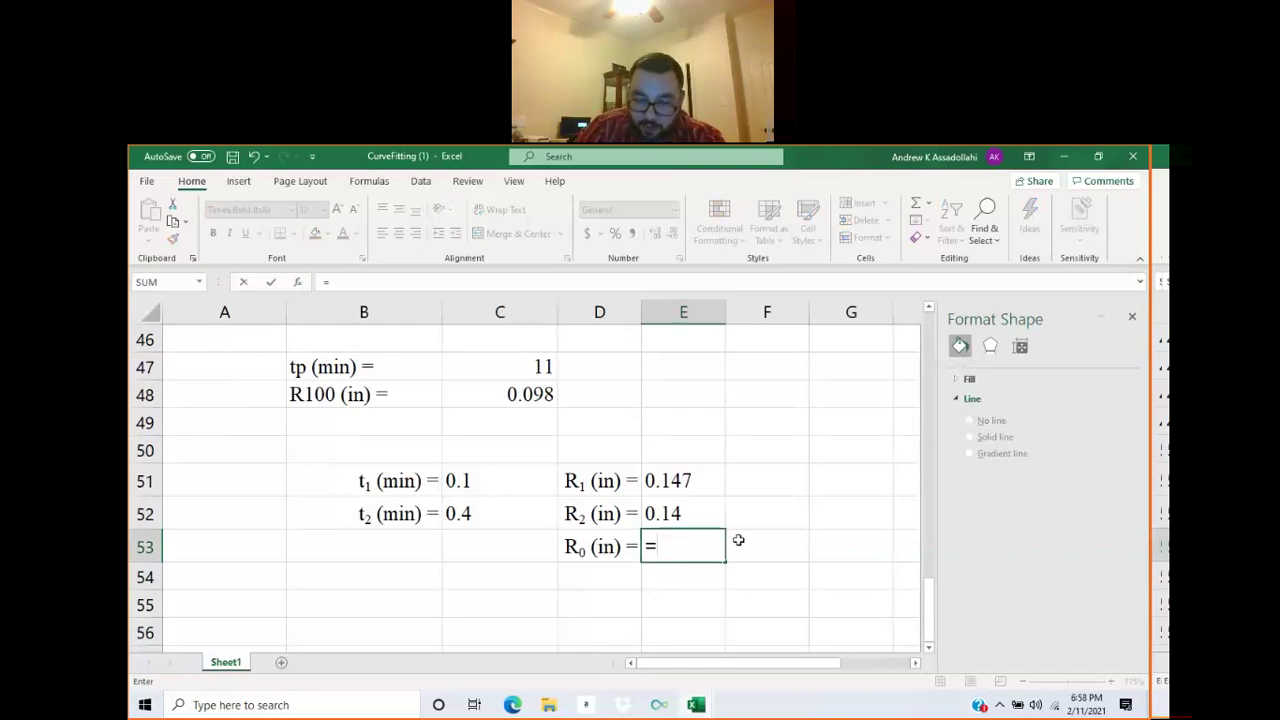
pyautogui.click(686, 480)
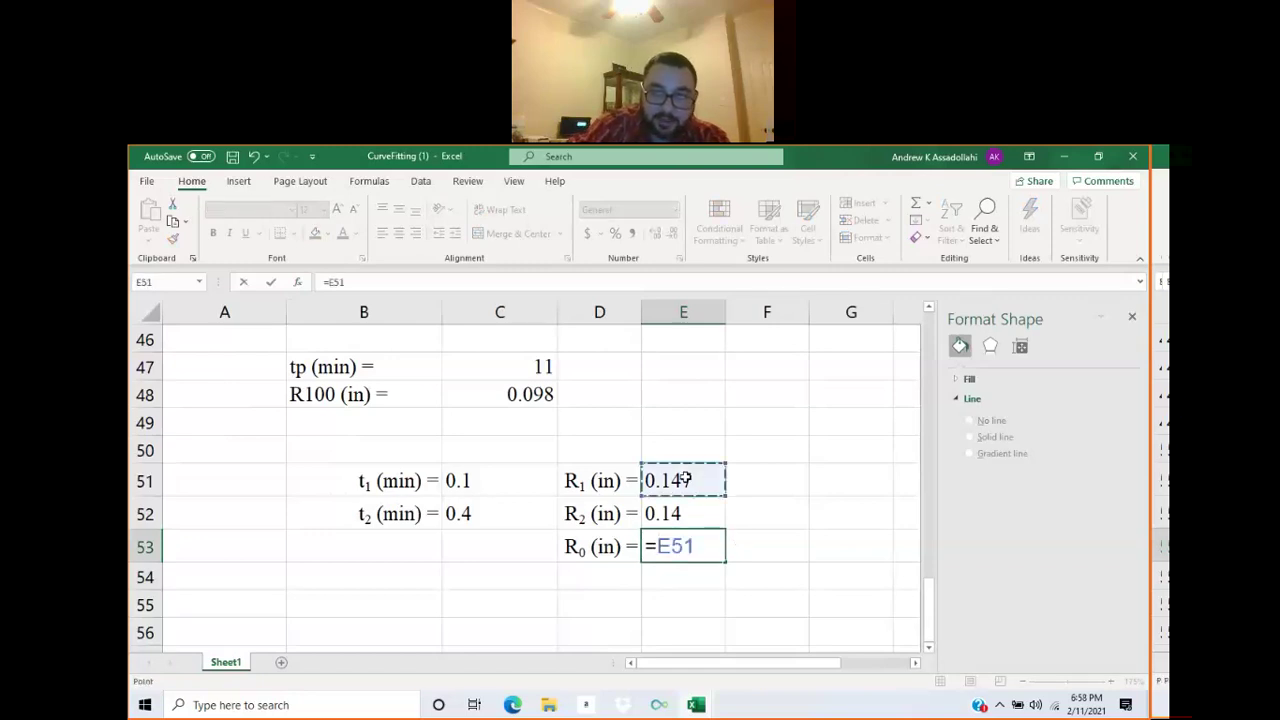
pyautogui.write('-')
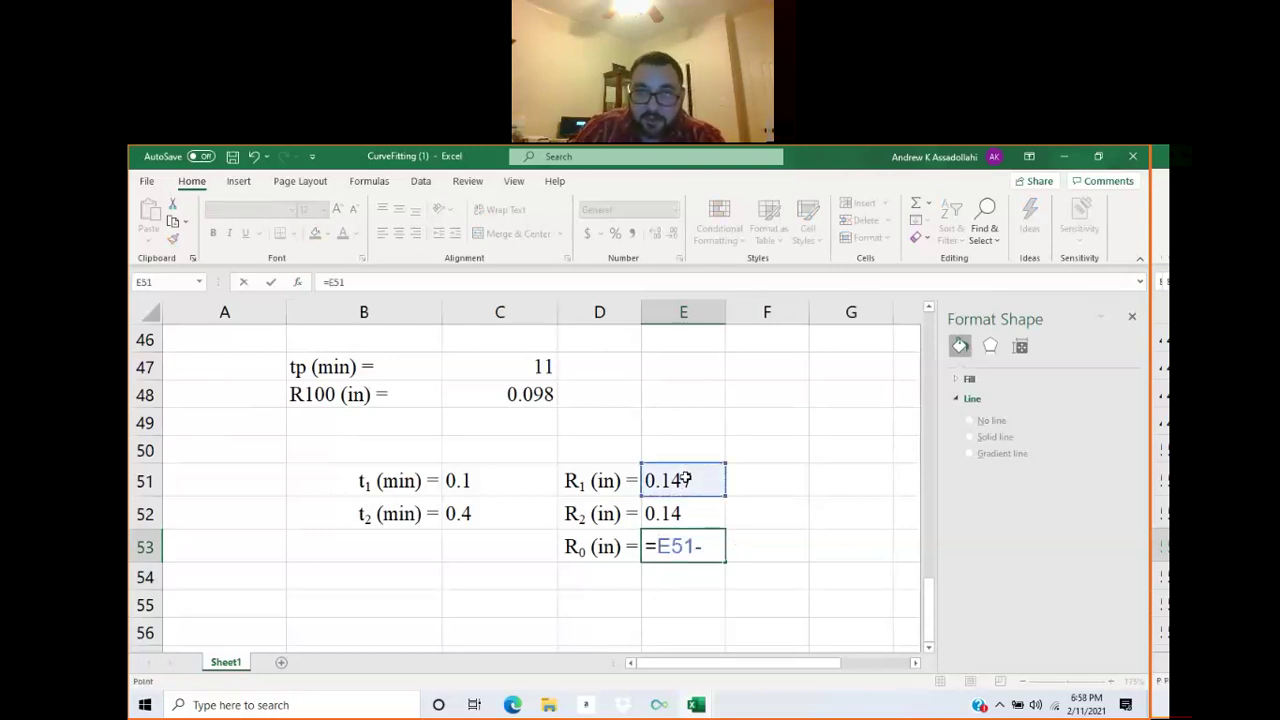
pyautogui.write('(')
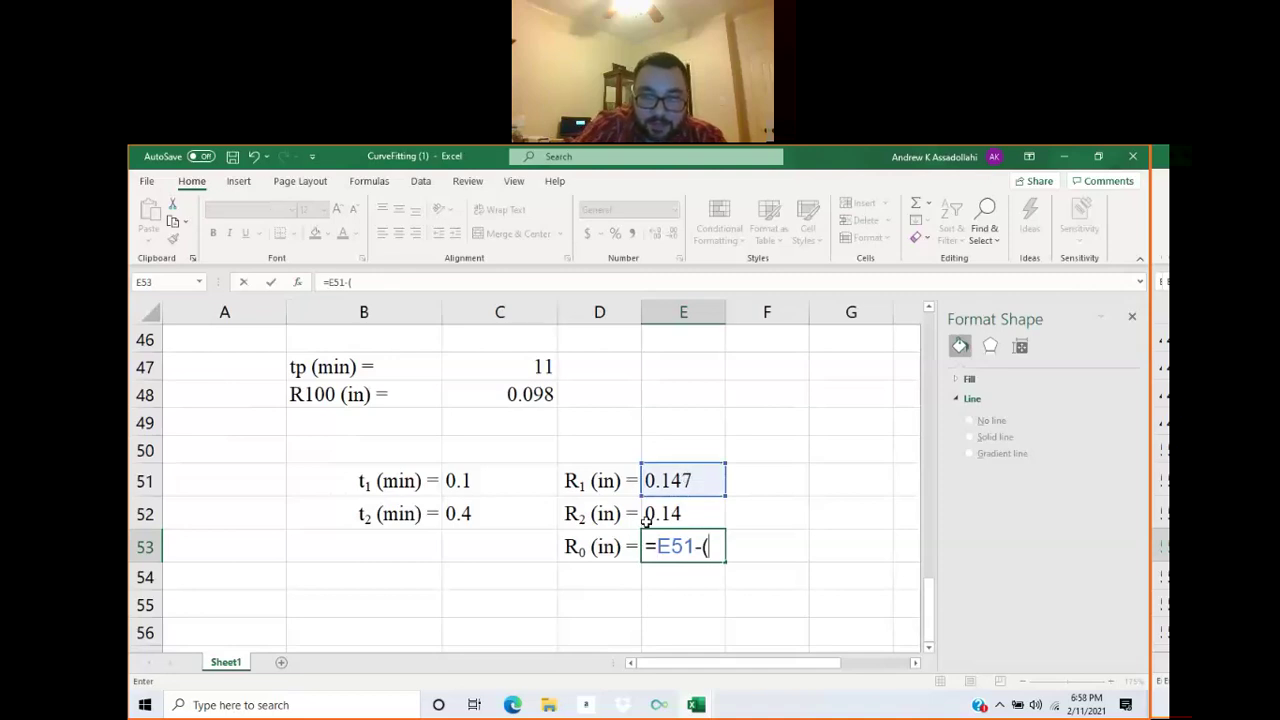
pyautogui.click(664, 514)
pyautogui.write('-')
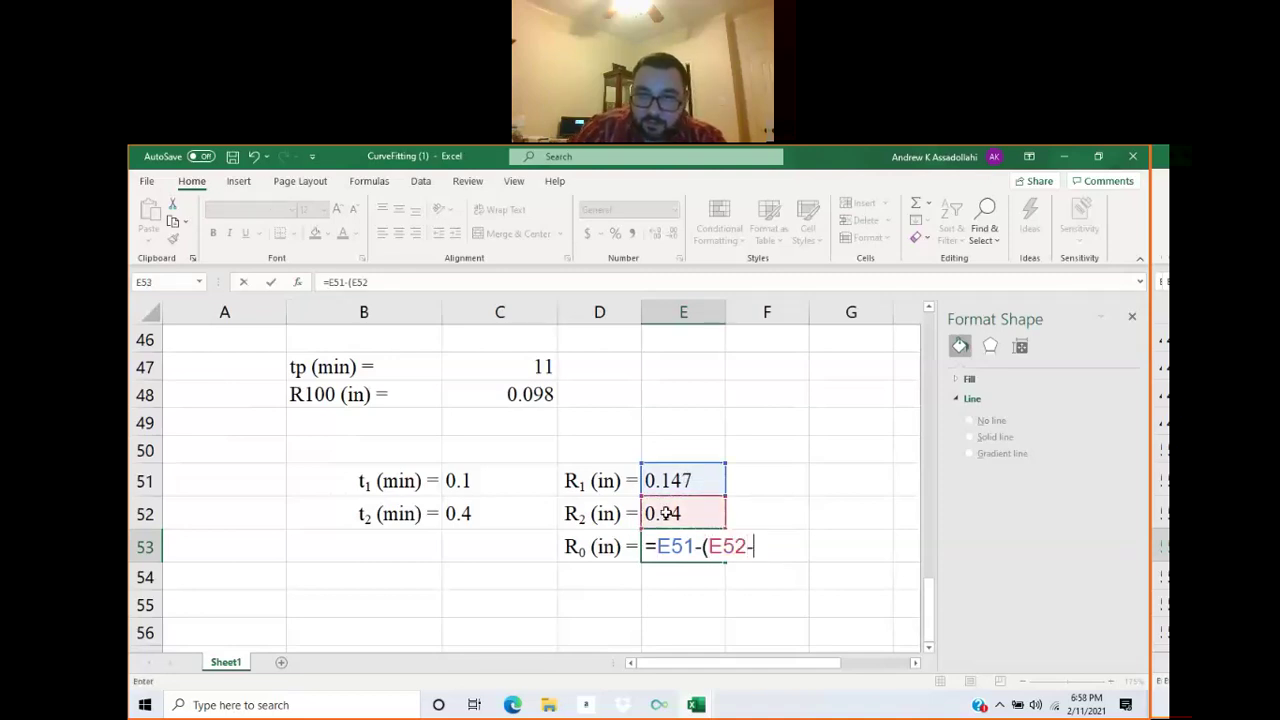
pyautogui.write('1)')
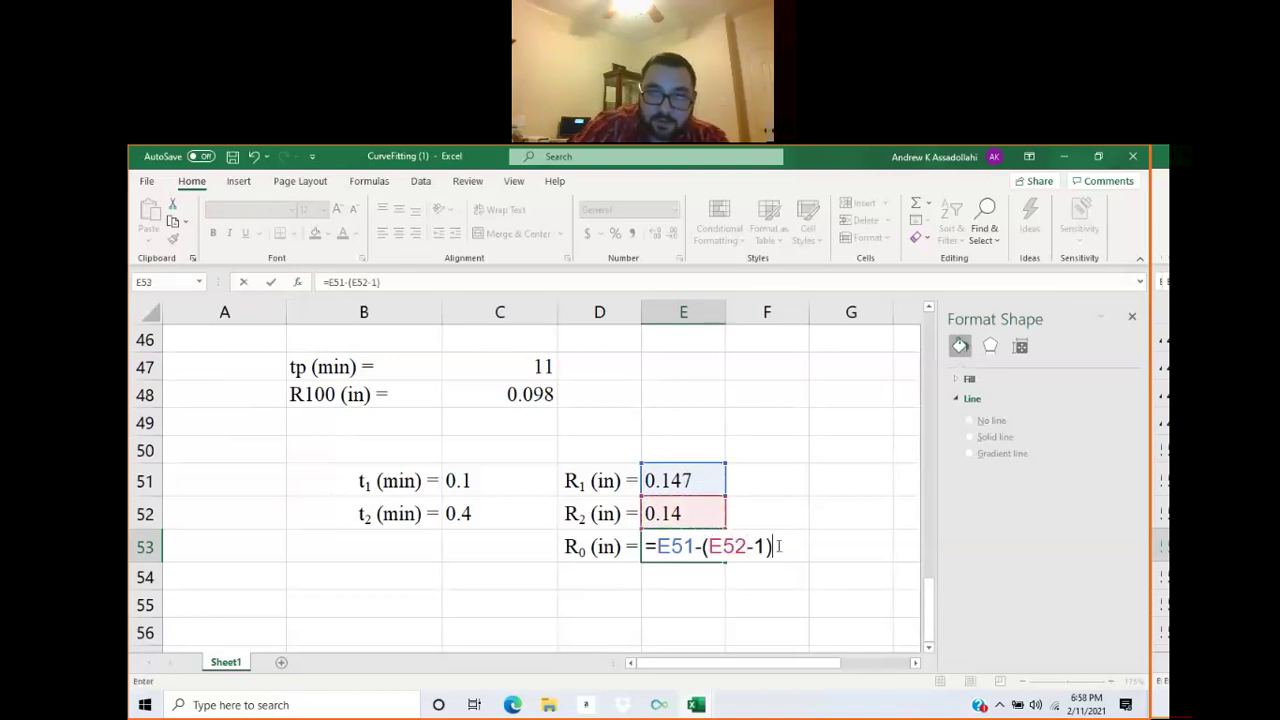
pyautogui.press('Left')
pyautogui.press('Left')
pyautogui.press('Delete')
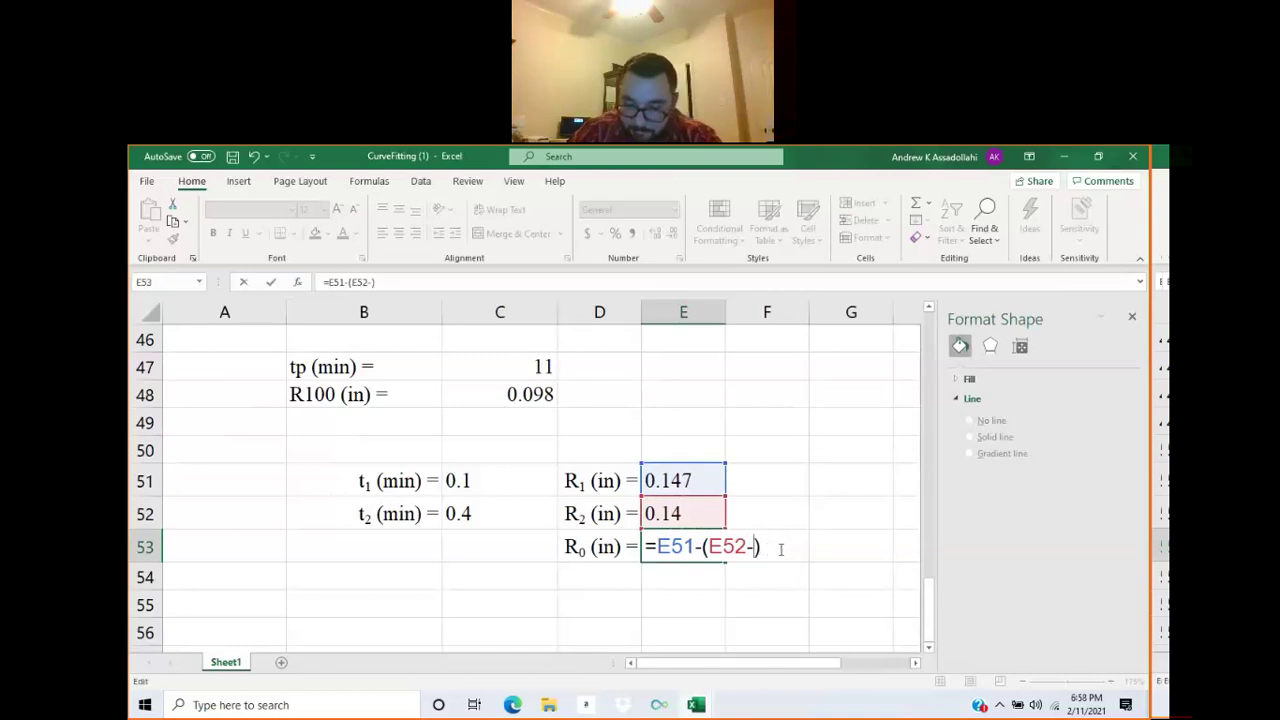
pyautogui.click(686, 480)
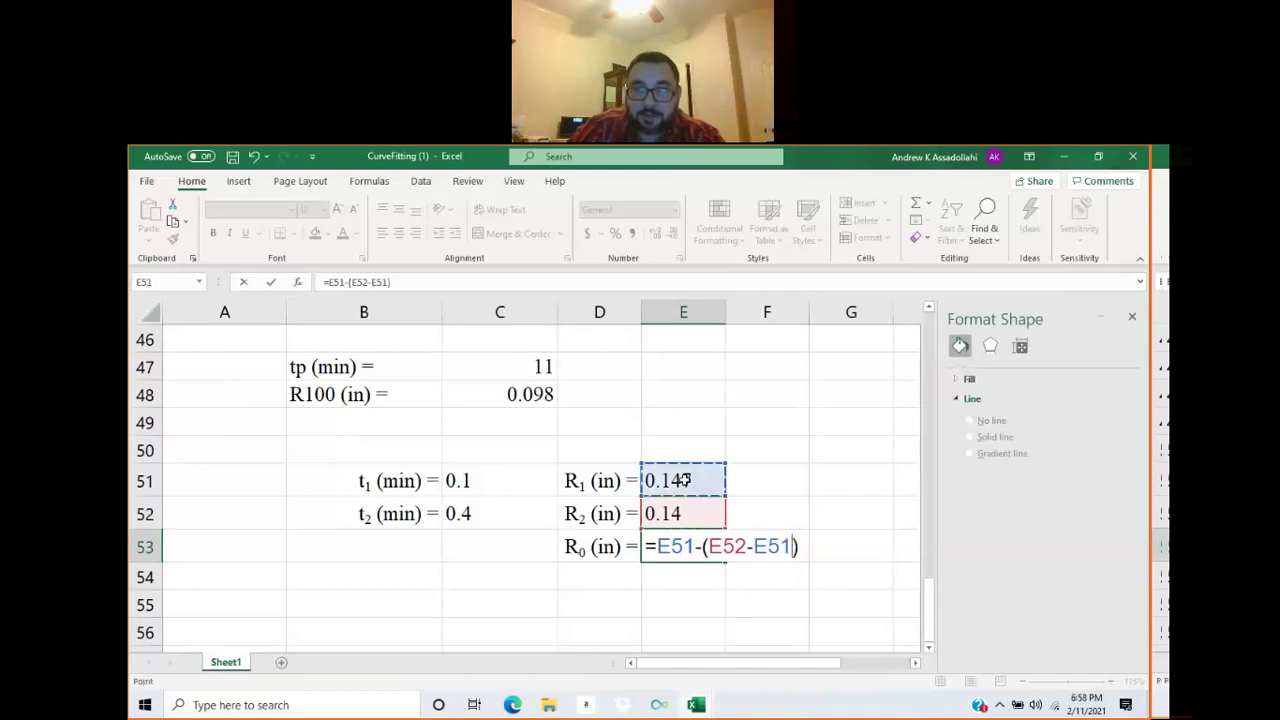
pyautogui.press('Return')
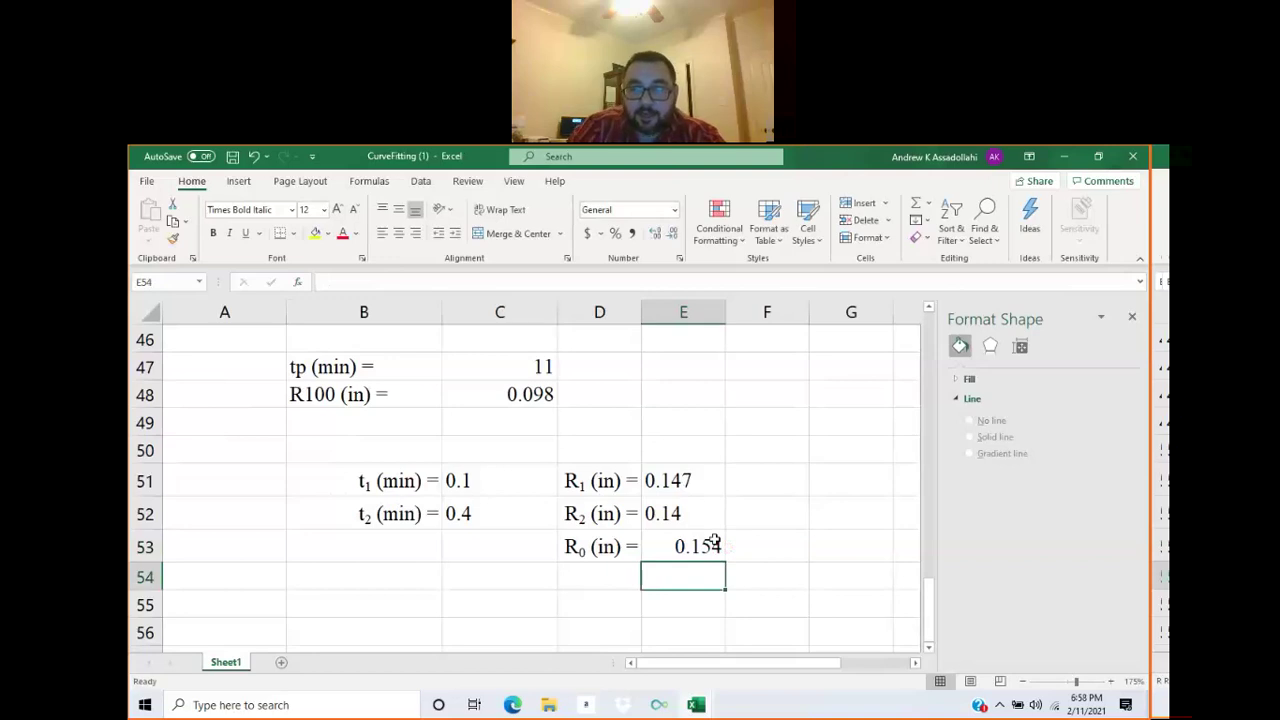
pyautogui.doubleClick(714, 541)
pyautogui.press('Return')
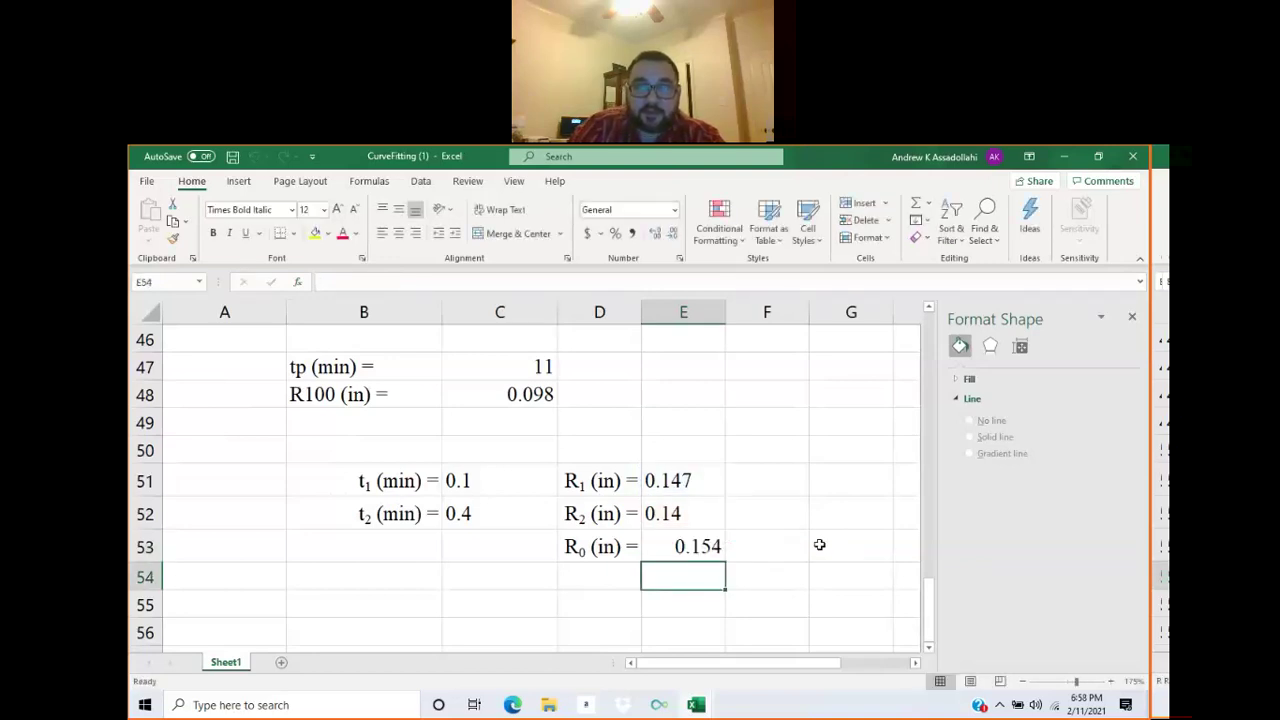
# Left-align the R0 value in E53 and fill the R0 label and value, D53:E53, with yellow.
pyautogui.press('Up')
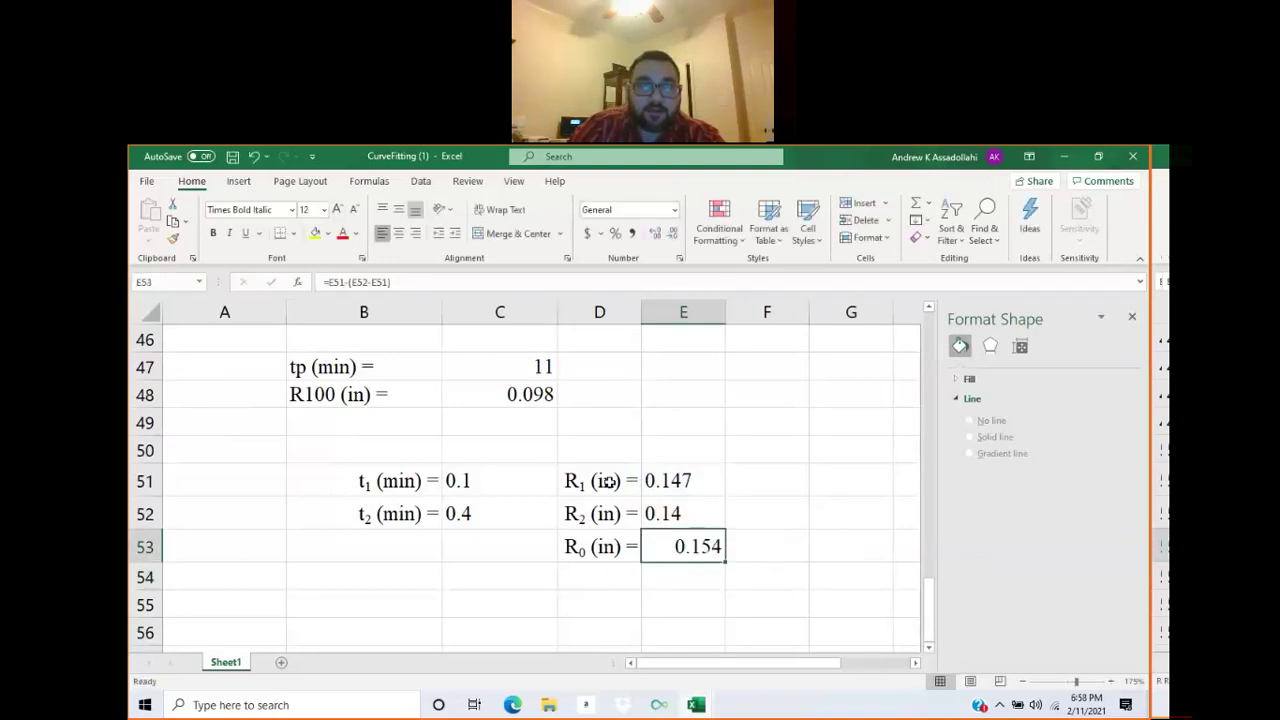
pyautogui.moveTo(600, 546); pyautogui.dragTo(683, 546)
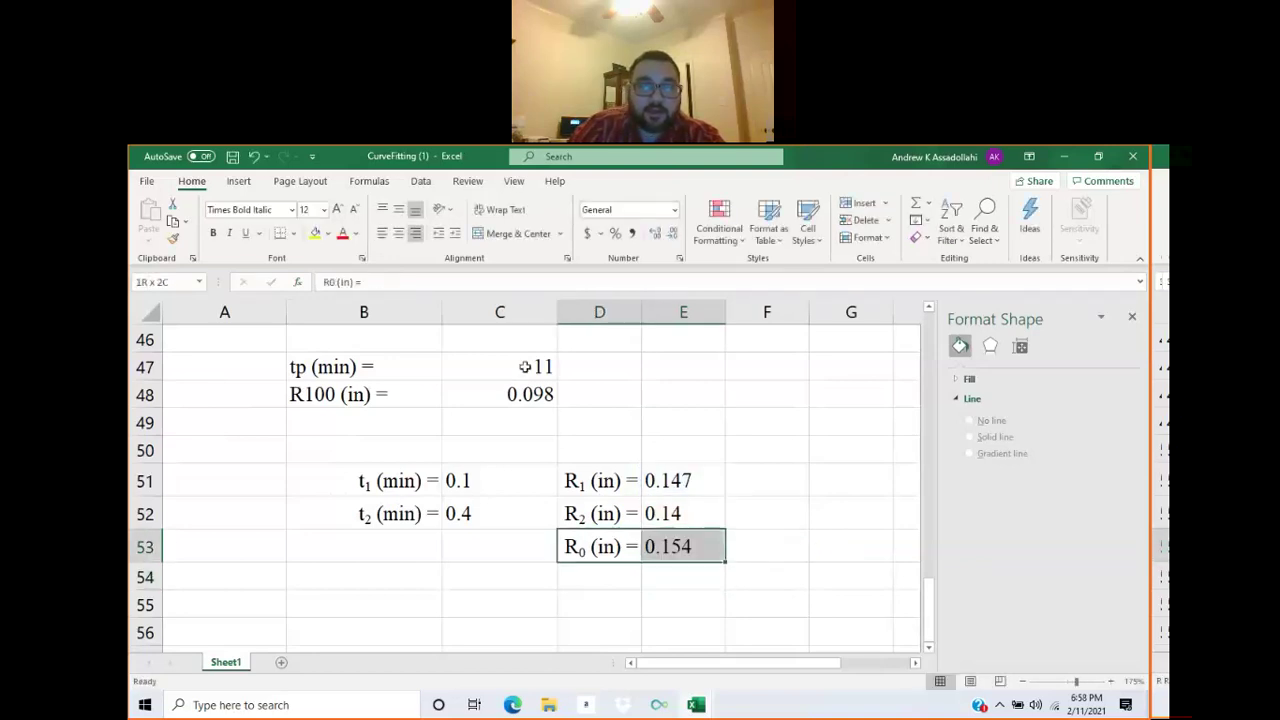
pyautogui.click(318, 235)
pyautogui.click(804, 486)
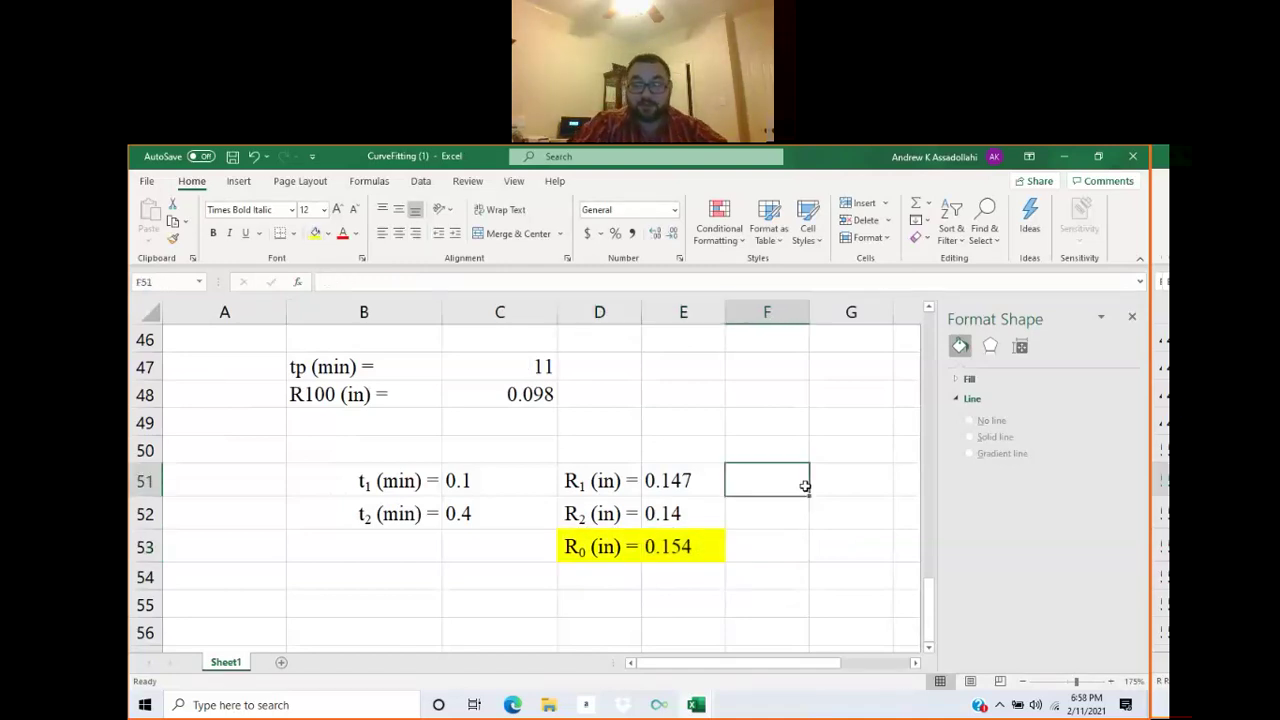
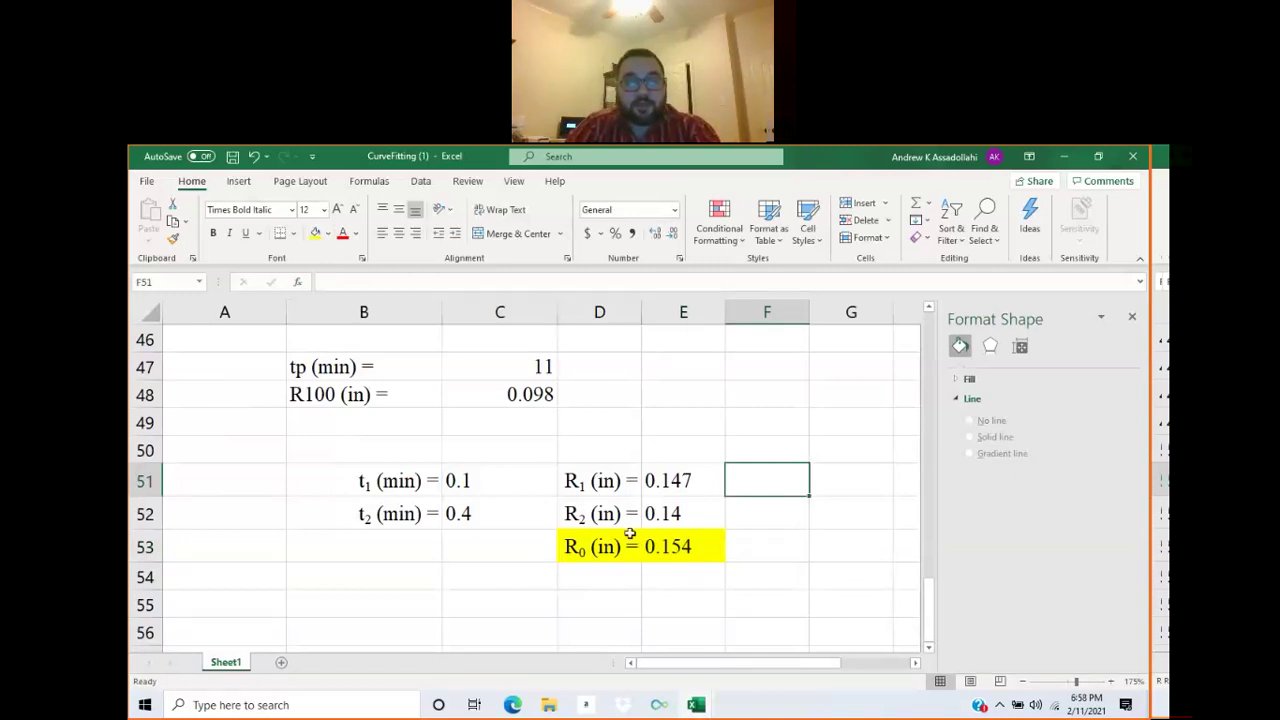
pyautogui.scroll(6, 630, 535)
pyautogui.scroll(-1, 630, 540)
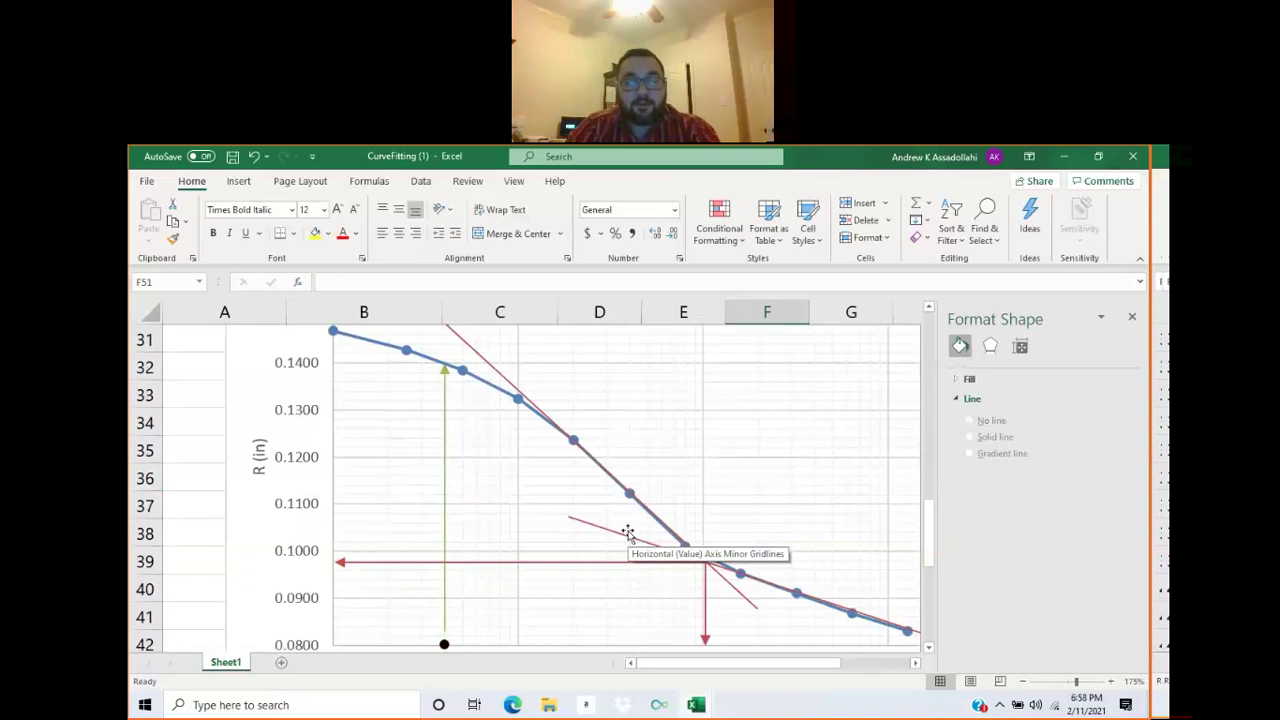
# Enter the note "Iterate once more." in A55, below the first set of t and R values.
pyautogui.scroll(-6, 628, 530)
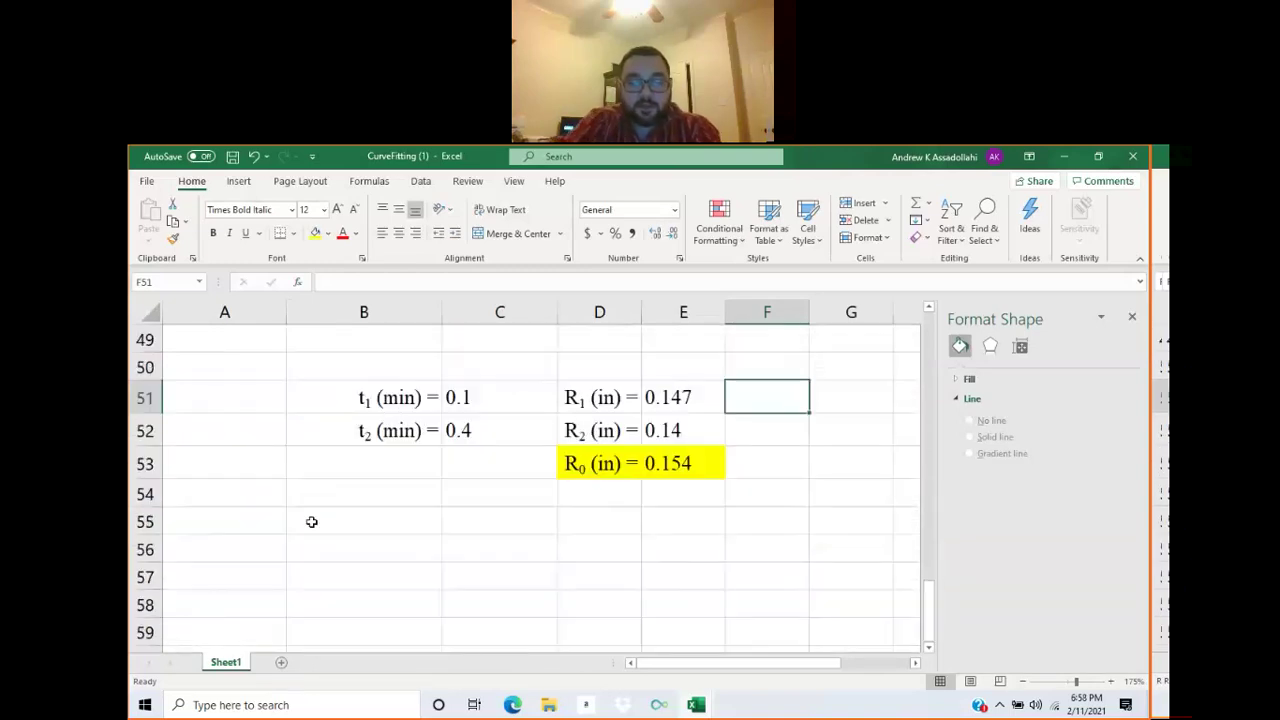
pyautogui.click(234, 528)
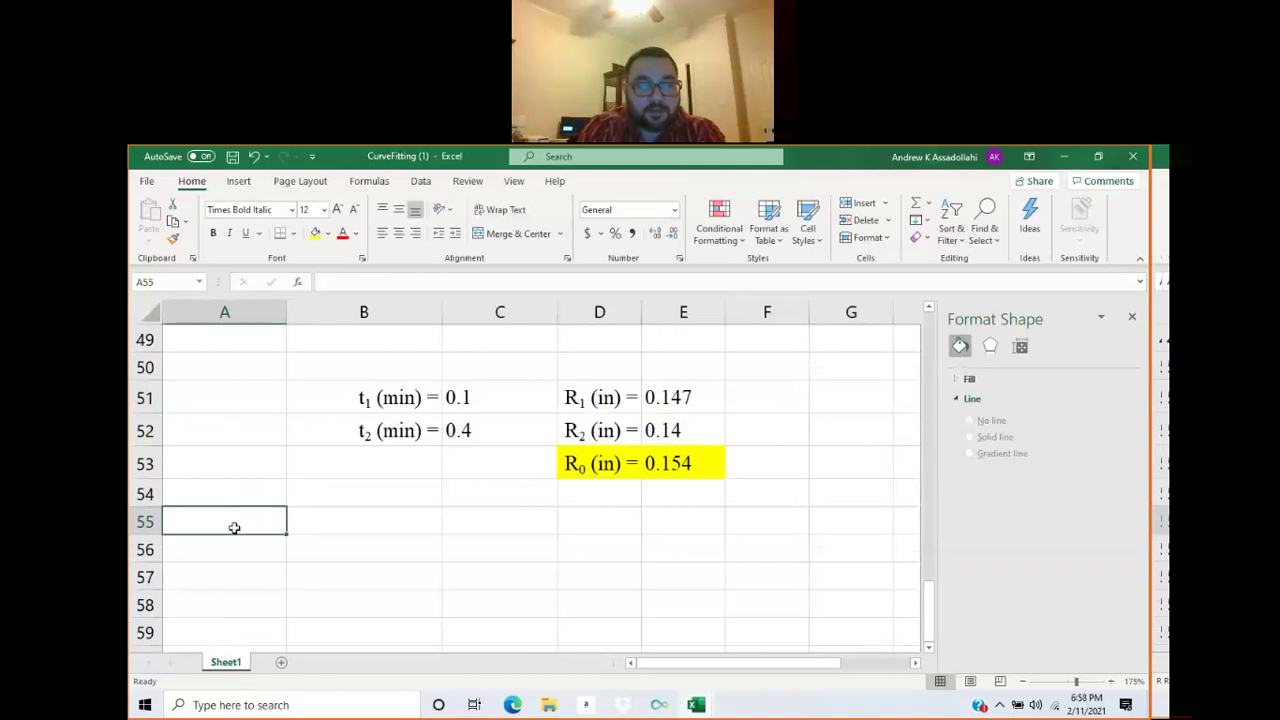
pyautogui.write('l')
pyautogui.write('terate')
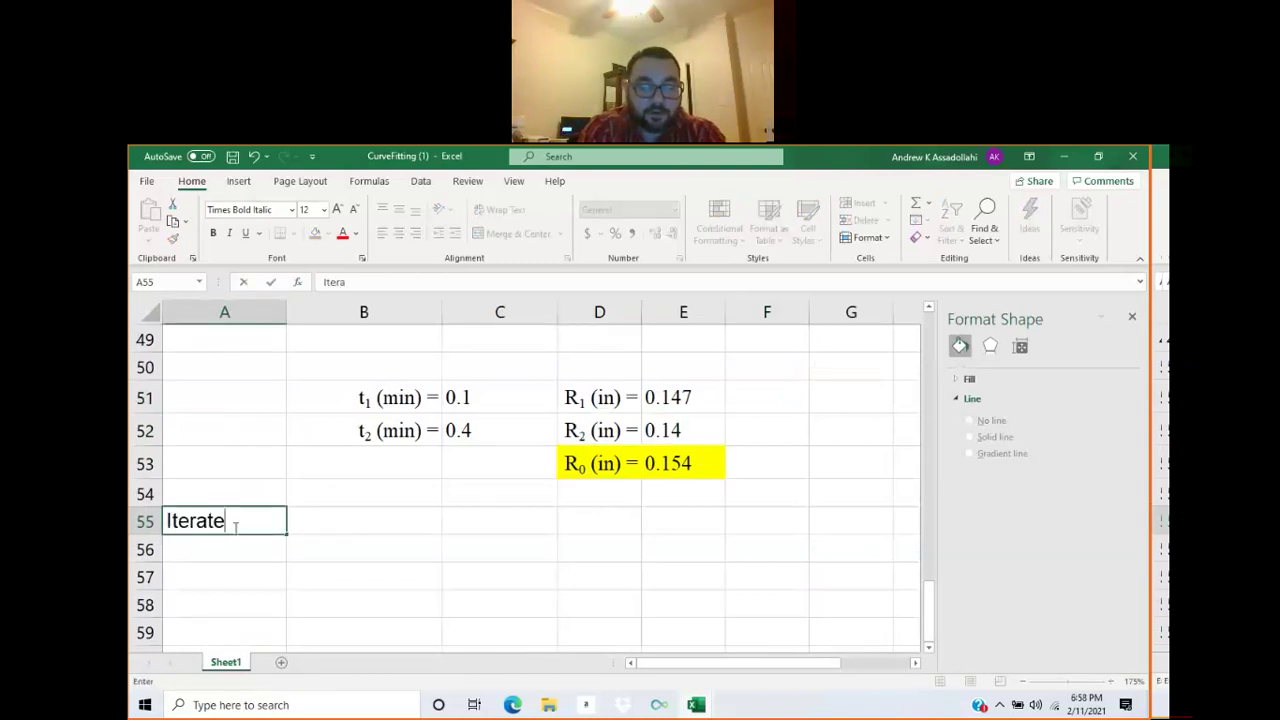
pyautogui.write(' once more')
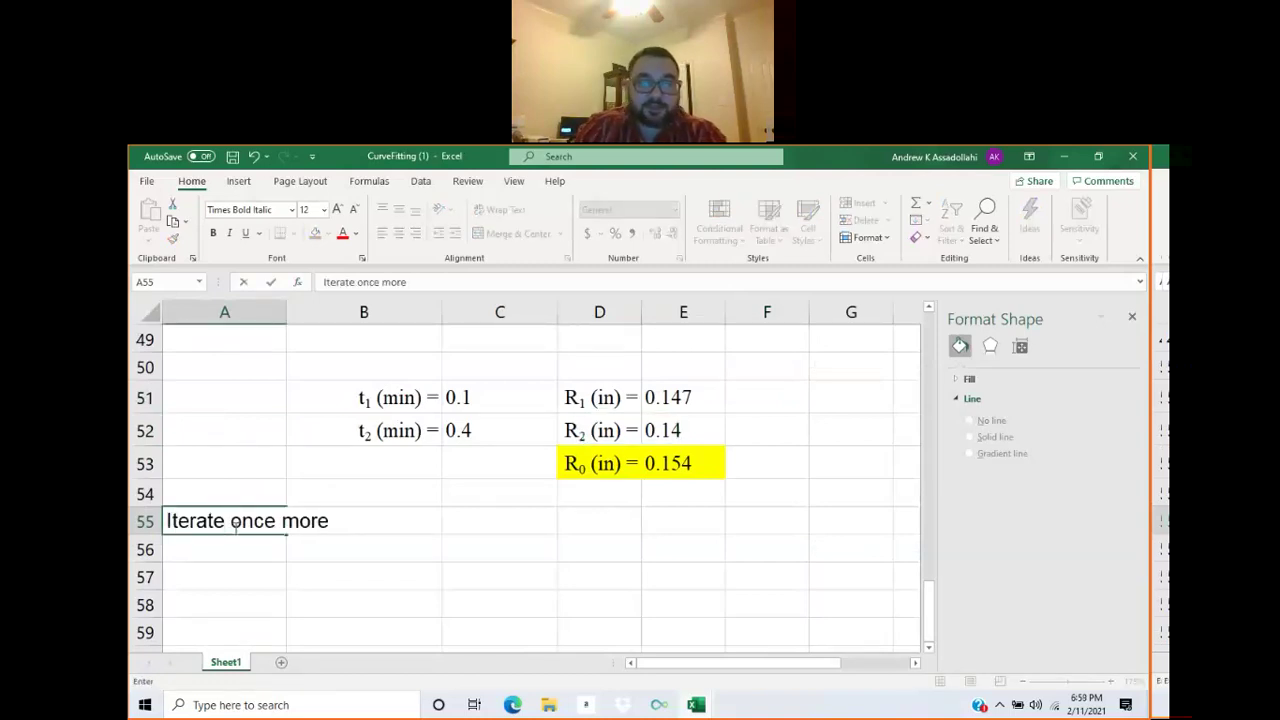
pyautogui.write('.')
pyautogui.press('Return')
pyautogui.press('Return')
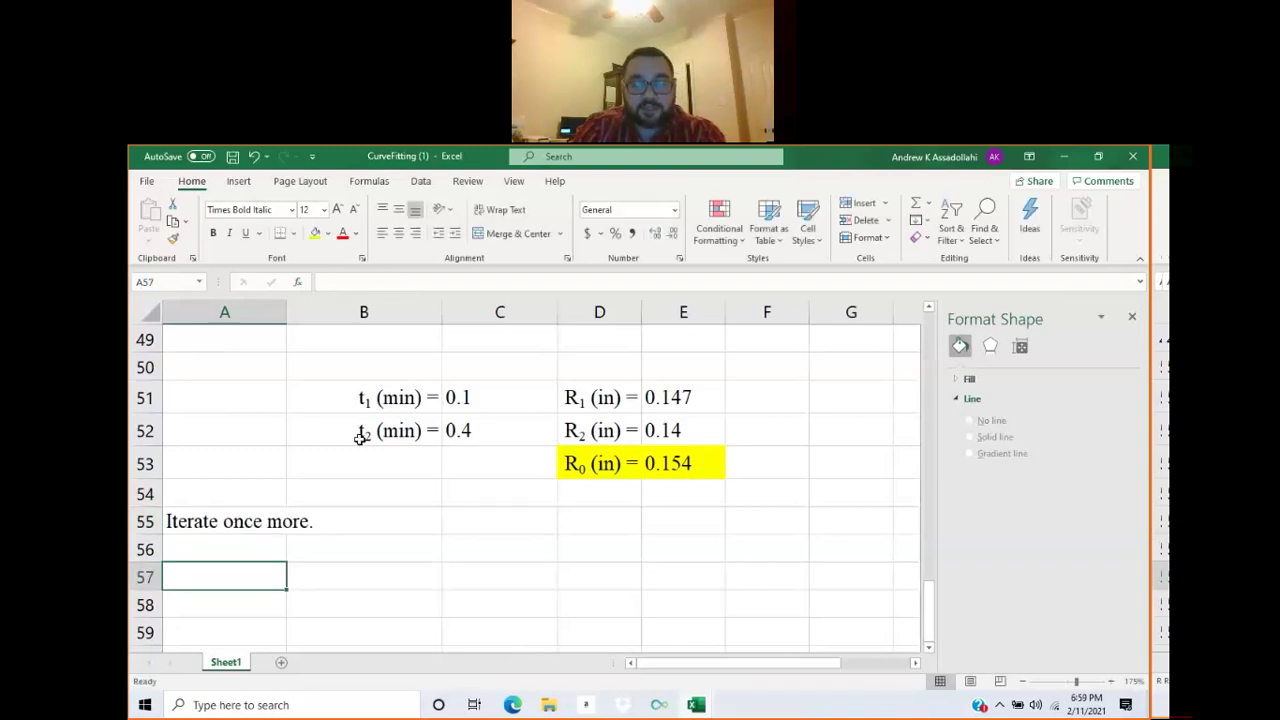
# Copy the t1 label and value from B51:C51 to B57 and set the new t1 value in C57 to 0.4.
pyautogui.moveTo(430, 398); pyautogui.dragTo(462, 397)
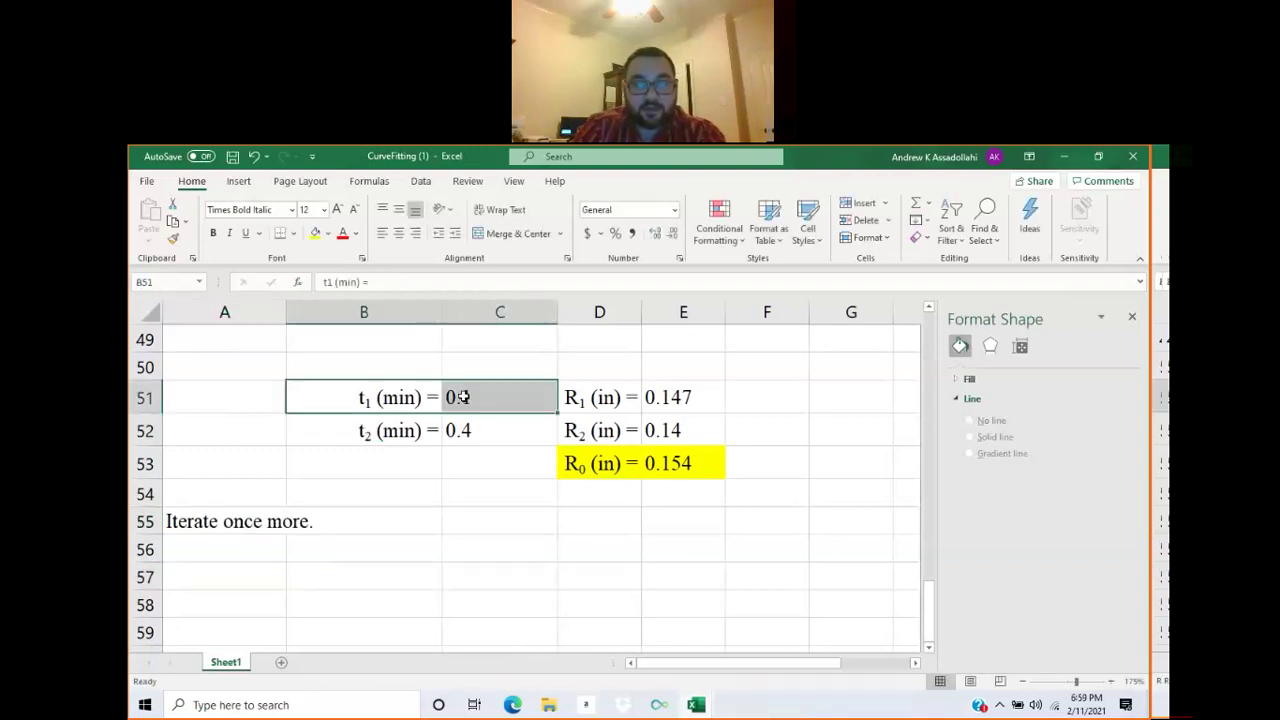
pyautogui.hotkey('ctrl', 'c')
pyautogui.click(396, 580)
pyautogui.hotkey('ctrl', 'v')
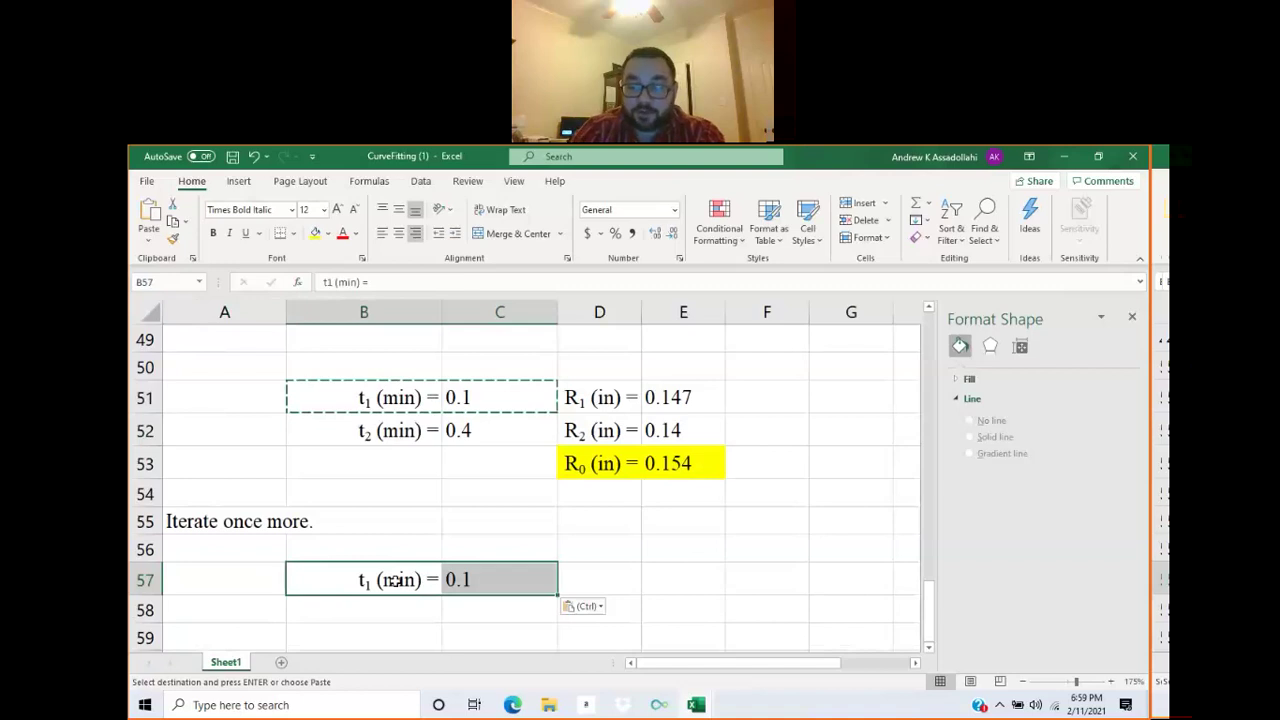
pyautogui.click(480, 582)
pyautogui.write('0.4')
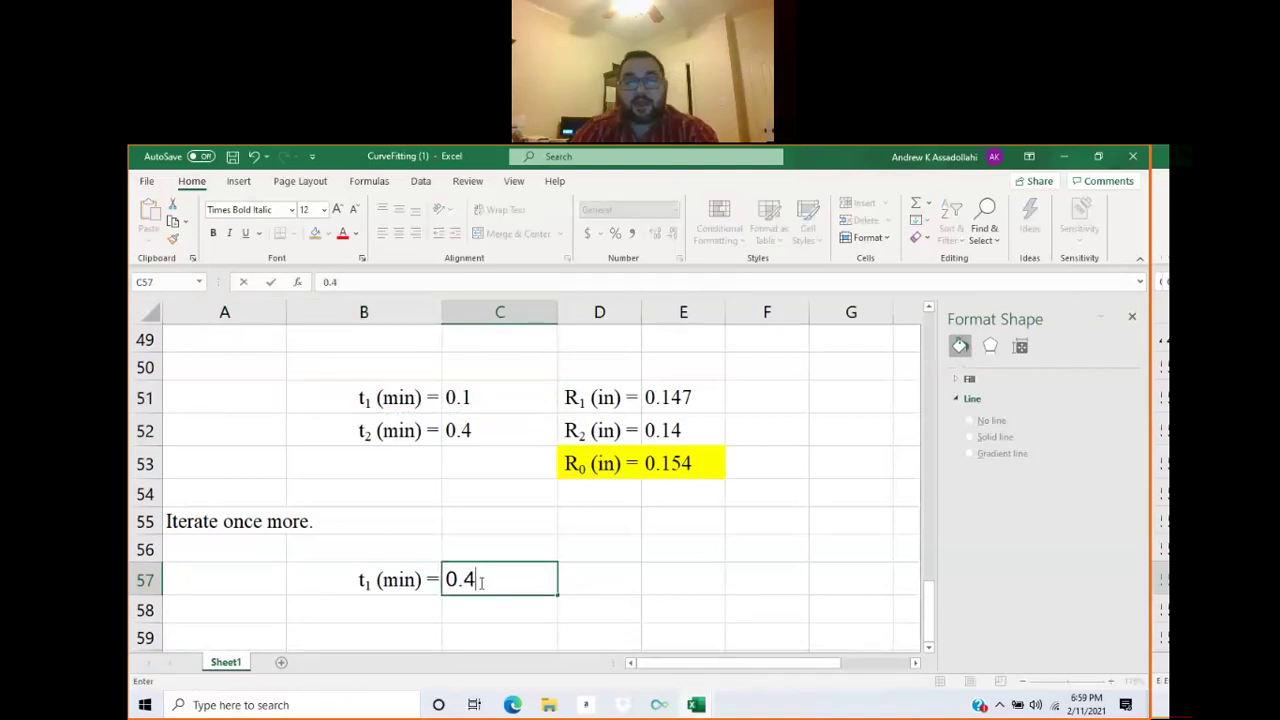
pyautogui.press('Return')
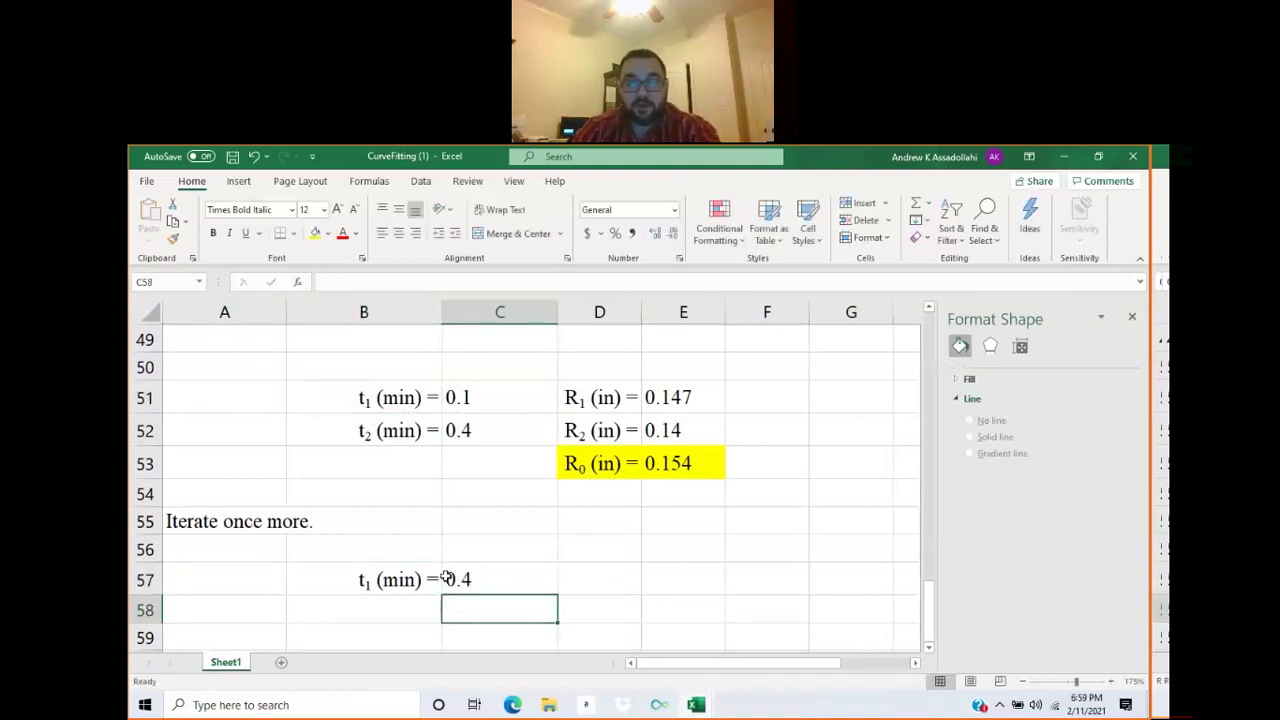
# Copy the t2 label from B52 to B58.
pyautogui.click(398, 431)
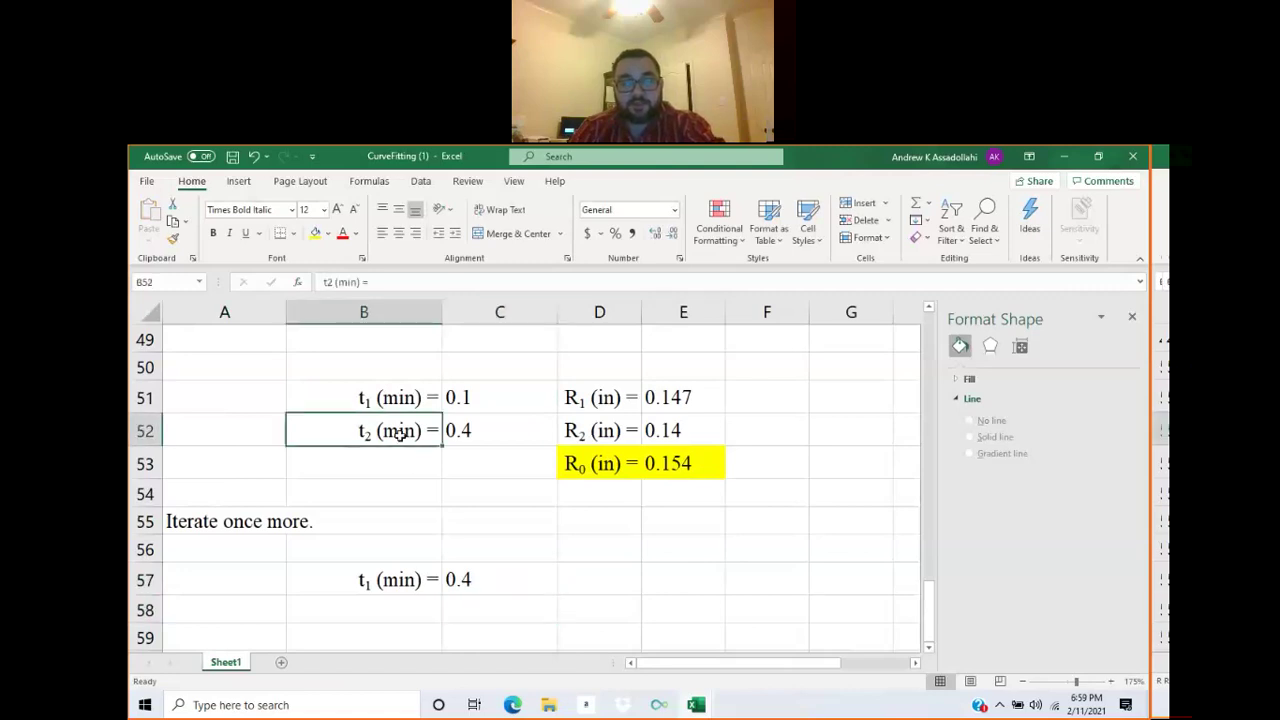
pyautogui.hotkey('ctrl', 'c')
pyautogui.click(392, 607)
pyautogui.hotkey('ctrl', 'v')
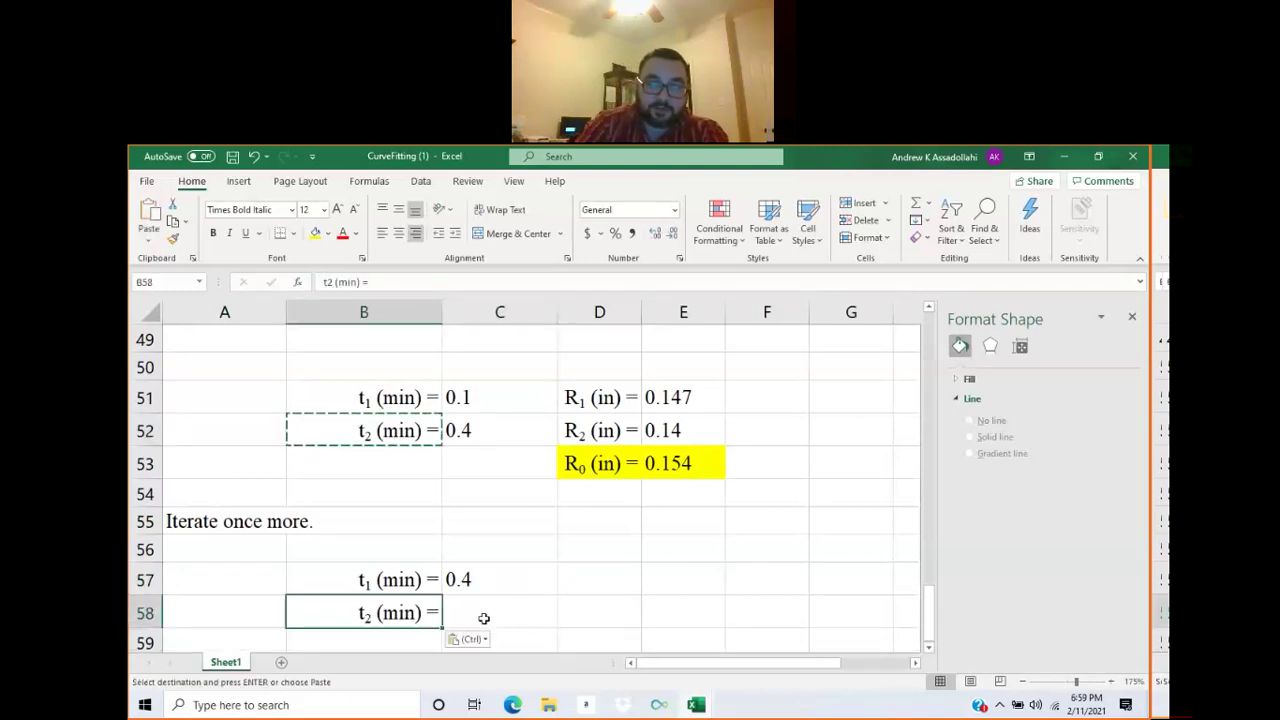
# Calculate t2 in C58 with the formula =C57*4 and left-align the value.
pyautogui.click(488, 616)
pyautogui.write('=')
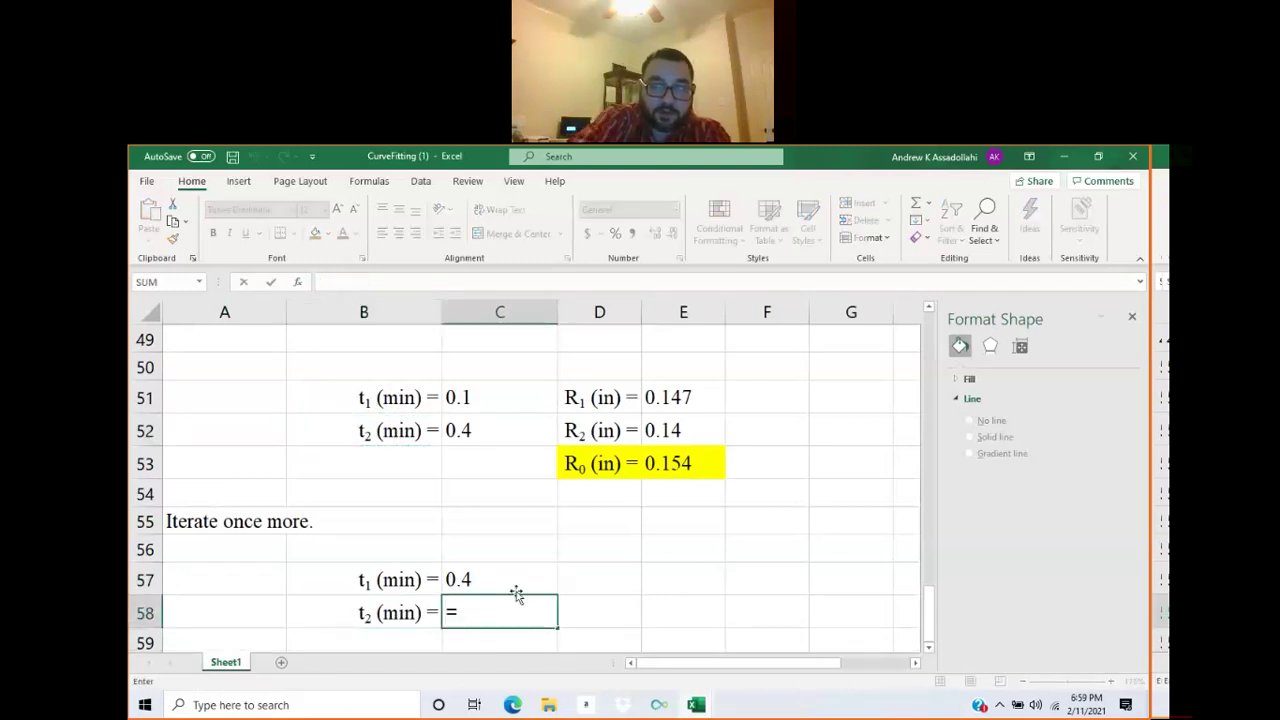
pyautogui.click(506, 579)
pyautogui.write('*4')
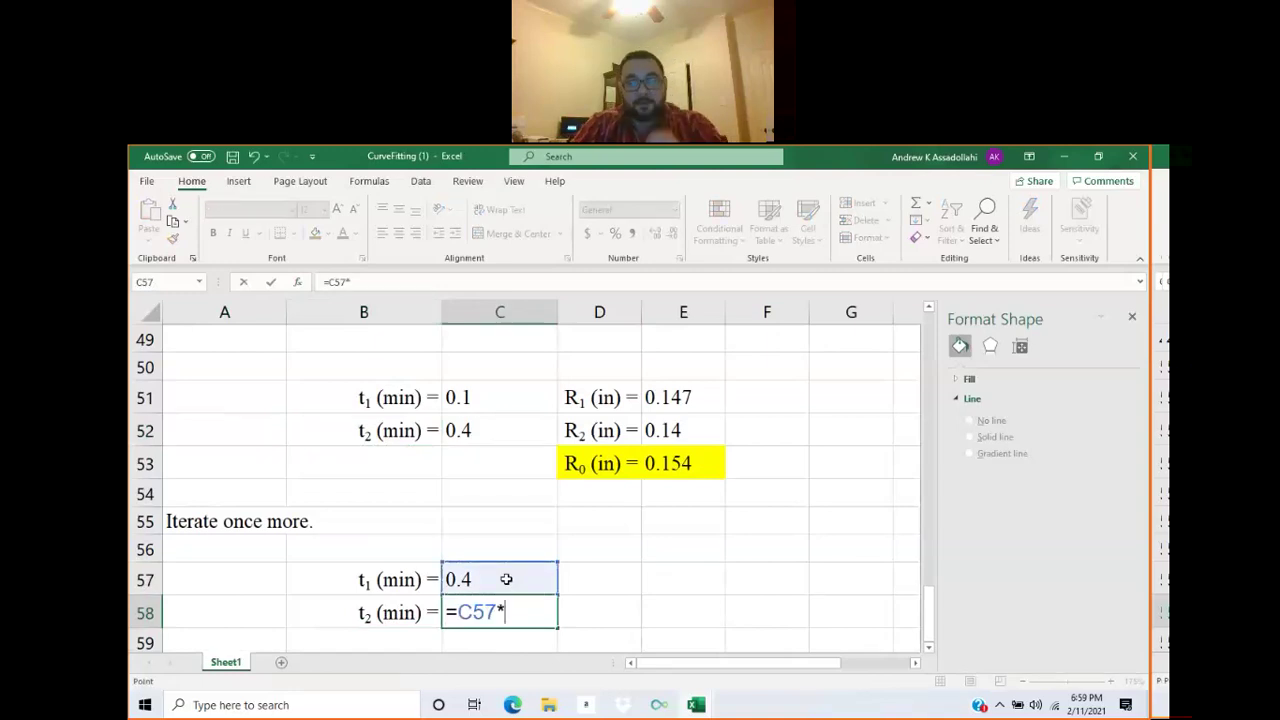
pyautogui.press('Return')
pyautogui.click(506, 579)
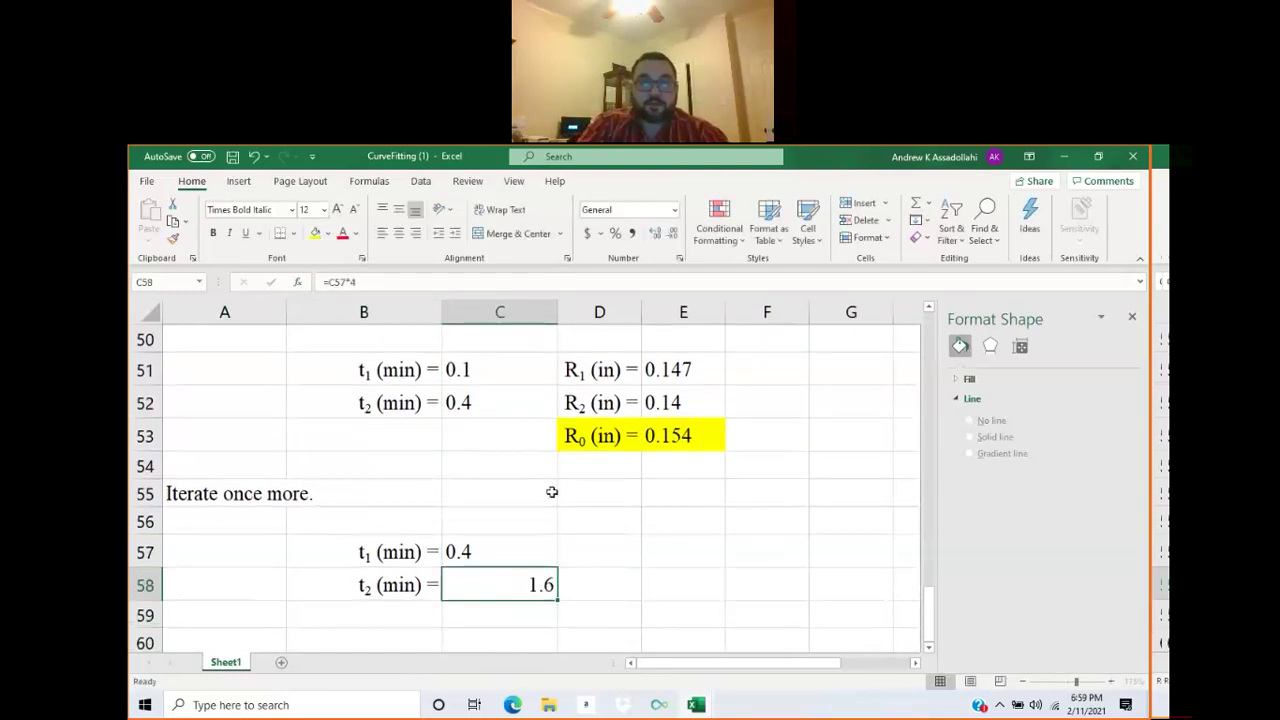
pyautogui.click(384, 233)
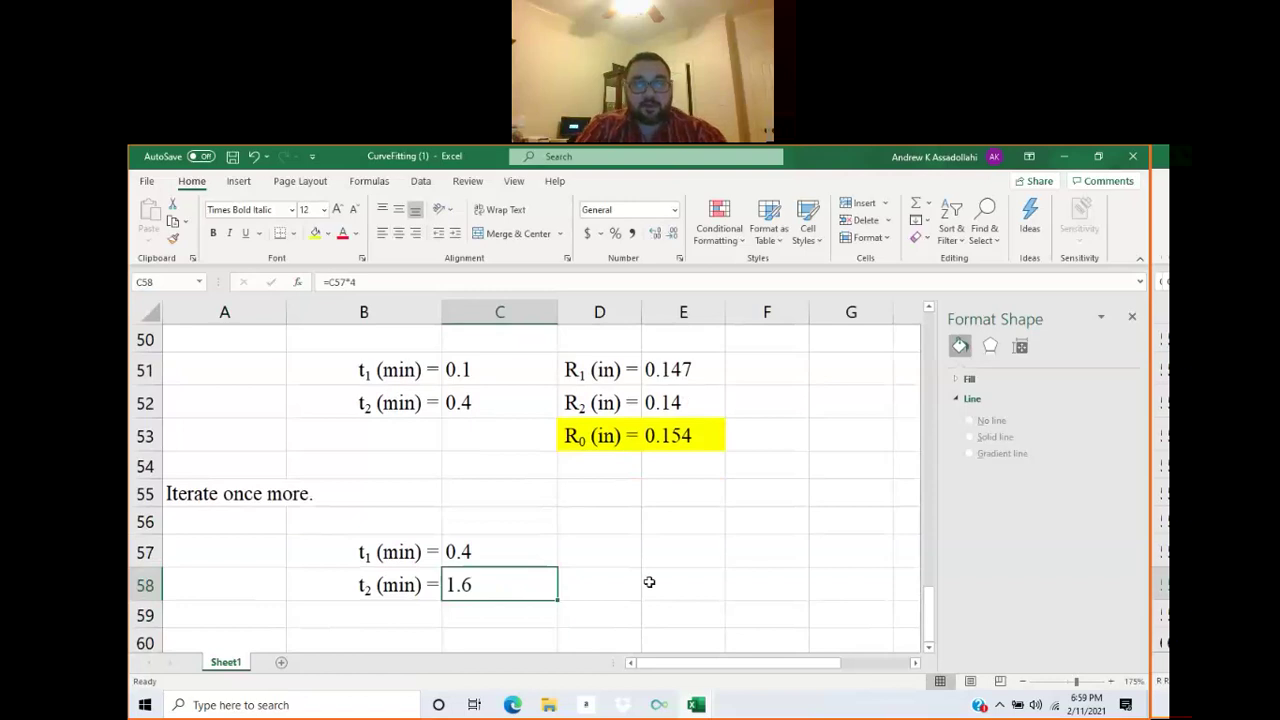
# Draw a small oval marker, about 0.07" by 0.05", at 1.6 min on the chart's time axis and apply the black shape style.
pyautogui.click(649, 582)
pyautogui.scroll(5, 650, 587)
pyautogui.scroll(2, 483, 556)
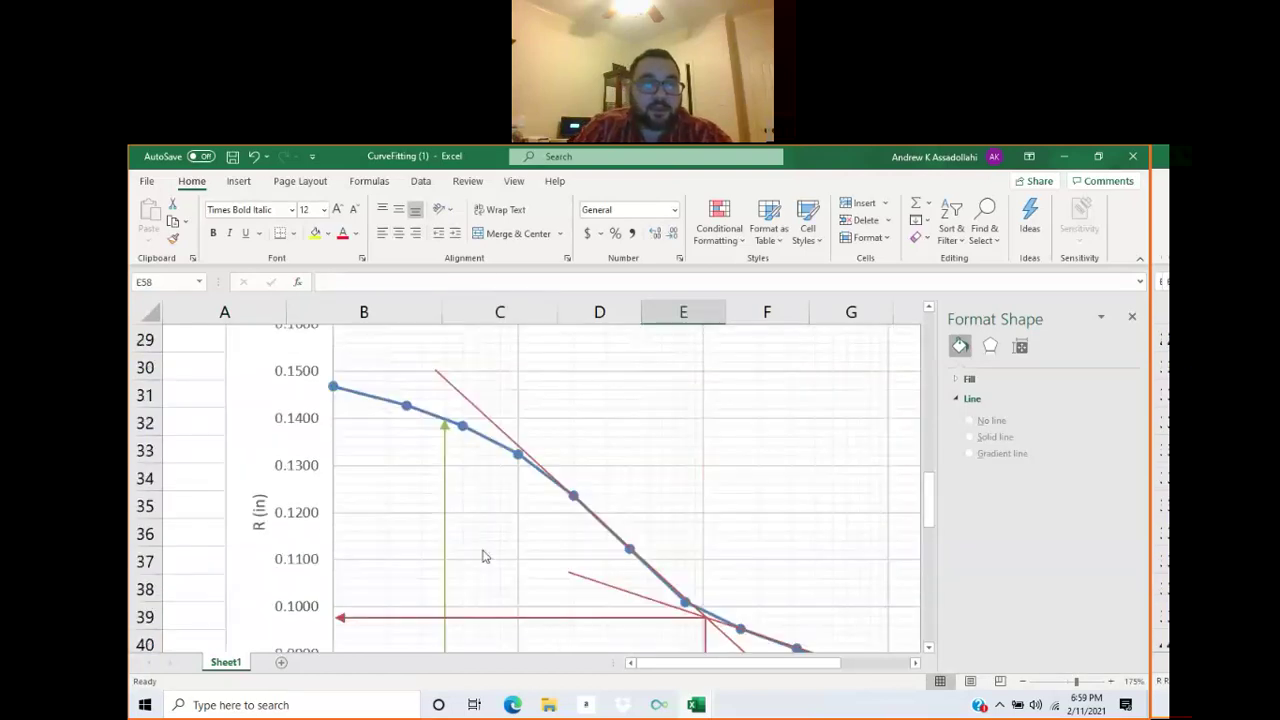
pyautogui.scroll(-1, 483, 556)
pyautogui.click(240, 180)
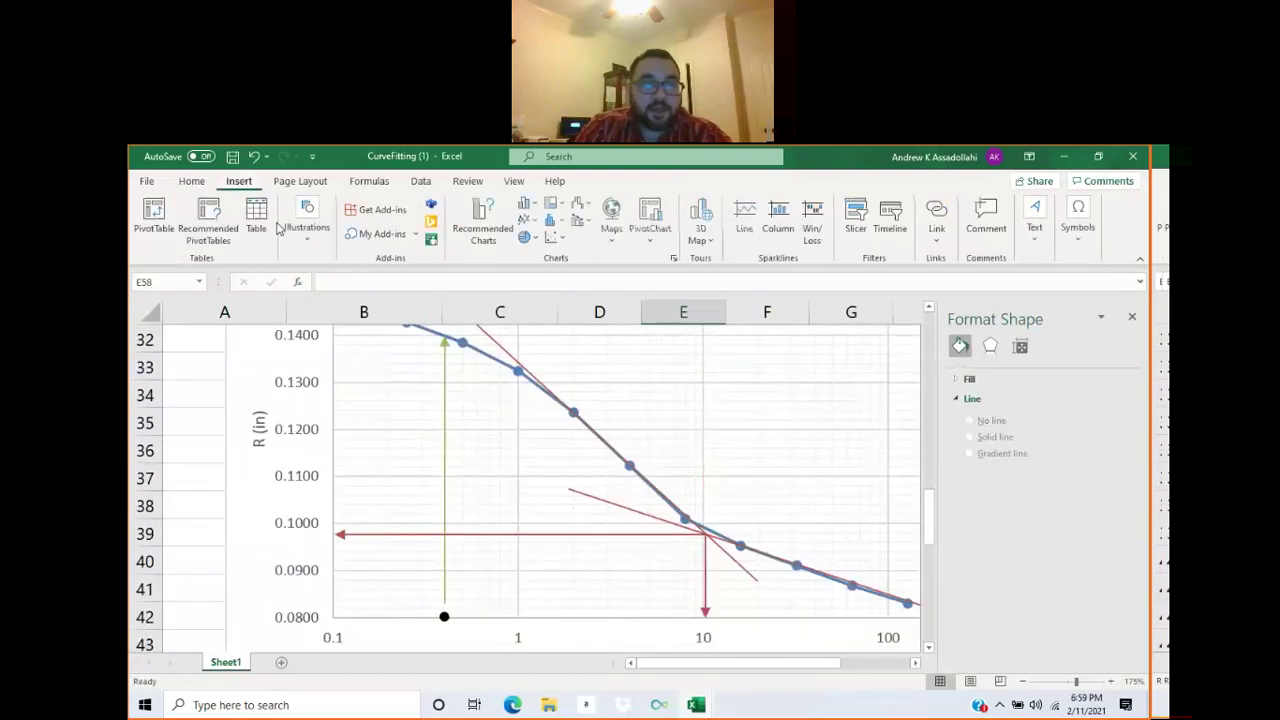
pyautogui.click(310, 240)
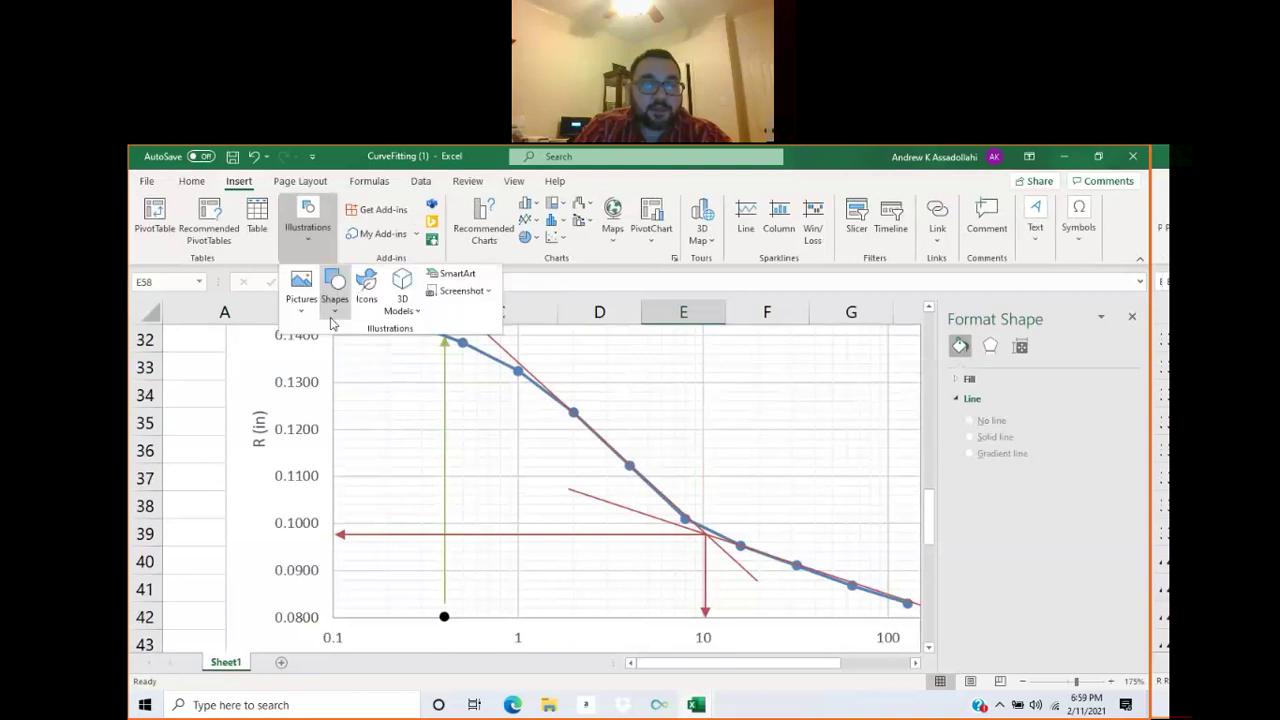
pyautogui.click(333, 310)
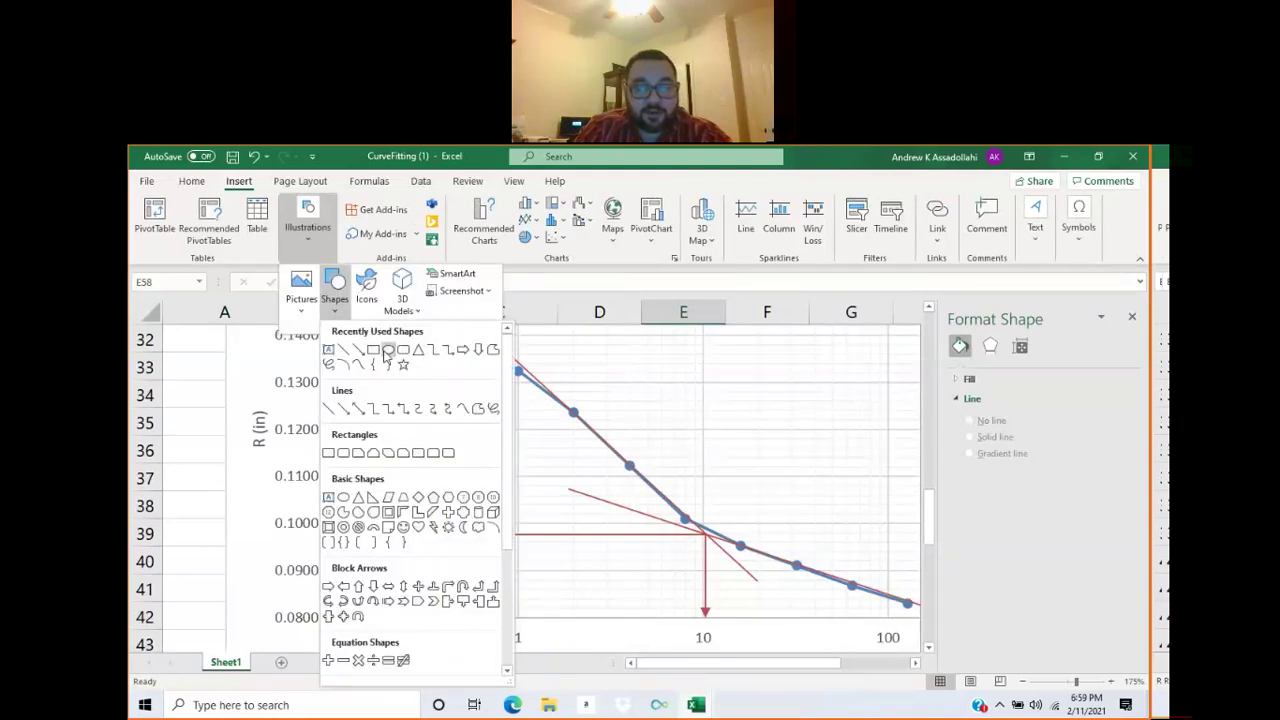
pyautogui.click(388, 350)
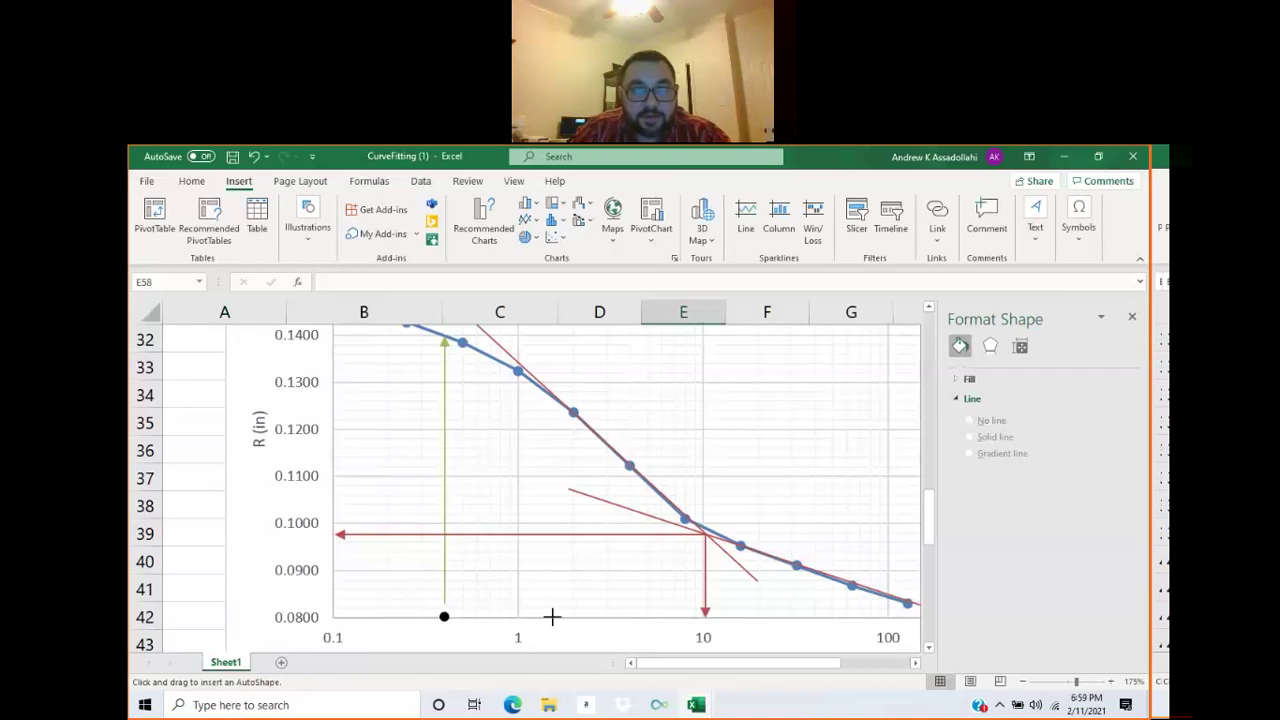
pyautogui.click(552, 617)
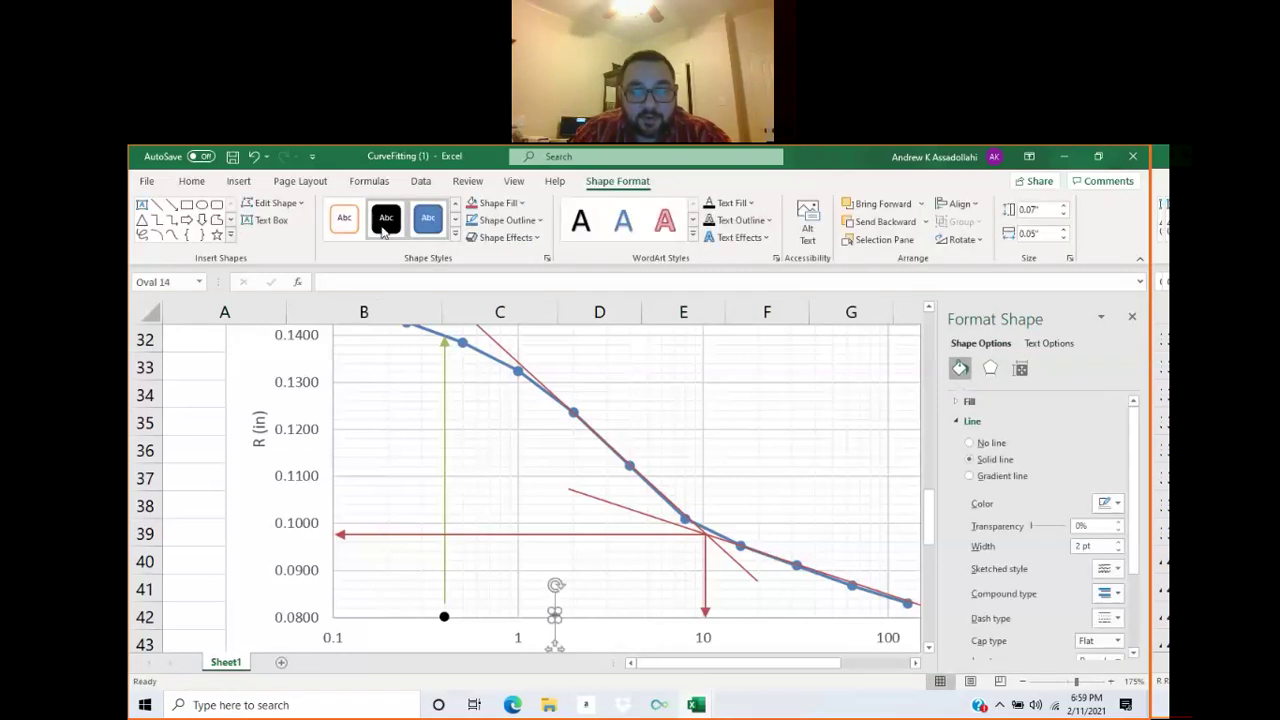
pyautogui.click(385, 222)
pyautogui.click(605, 640)
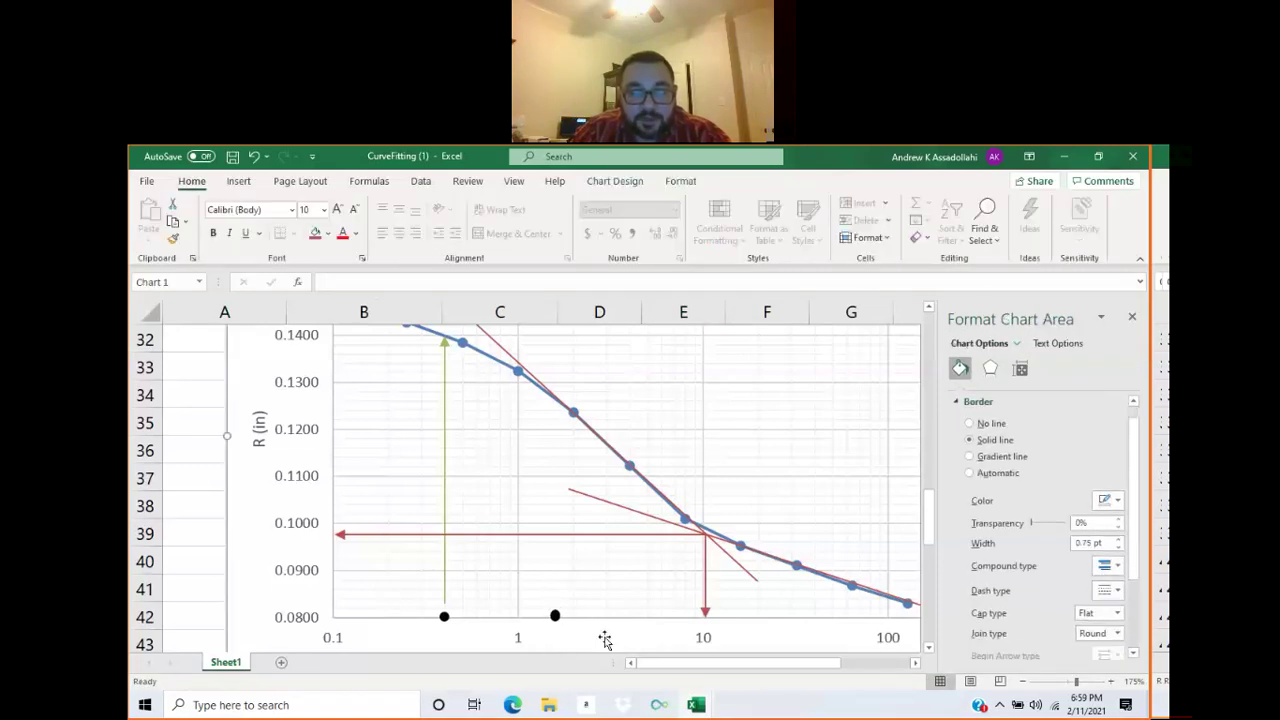
# Draw a vertical arrow about 1.57" long from the 1.6 min marker up to the consolidation curve.
pyautogui.keyDown('ctrl'); pyautogui.scroll(4, 605, 640); pyautogui.keyUp('ctrl')
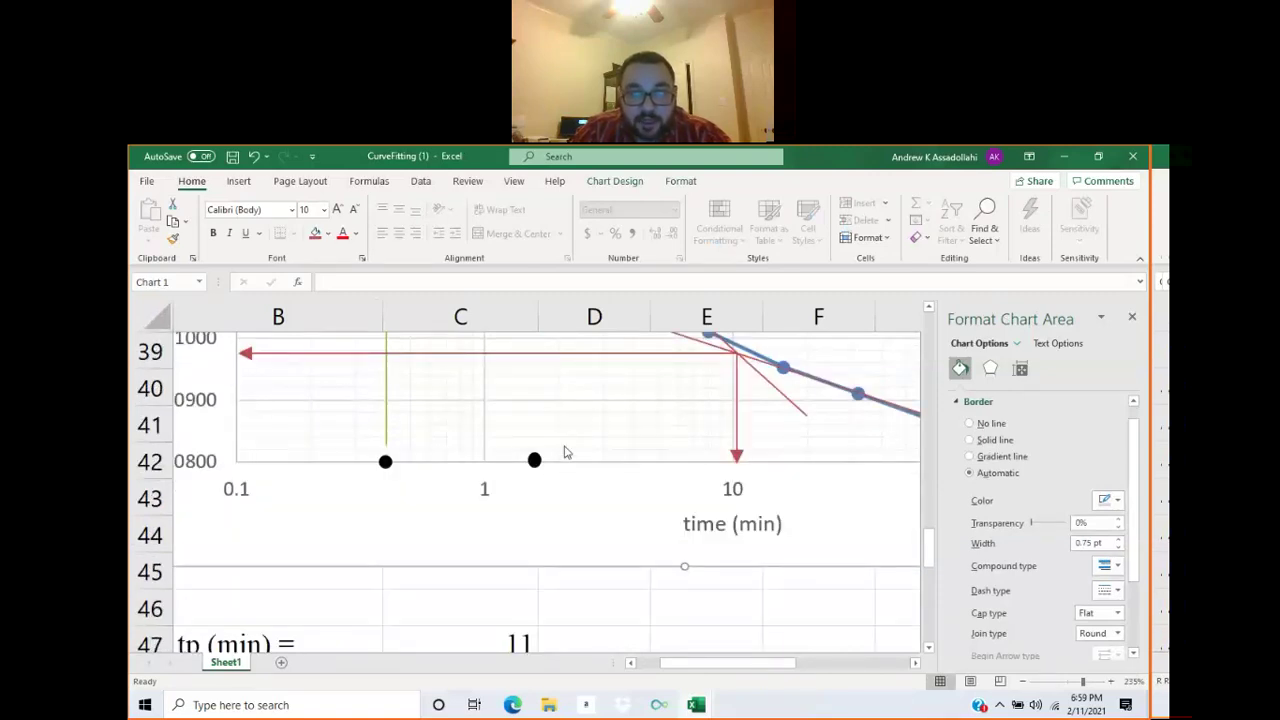
pyautogui.keyDown('ctrl'); pyautogui.scroll(3, 563, 452); pyautogui.keyUp('ctrl')
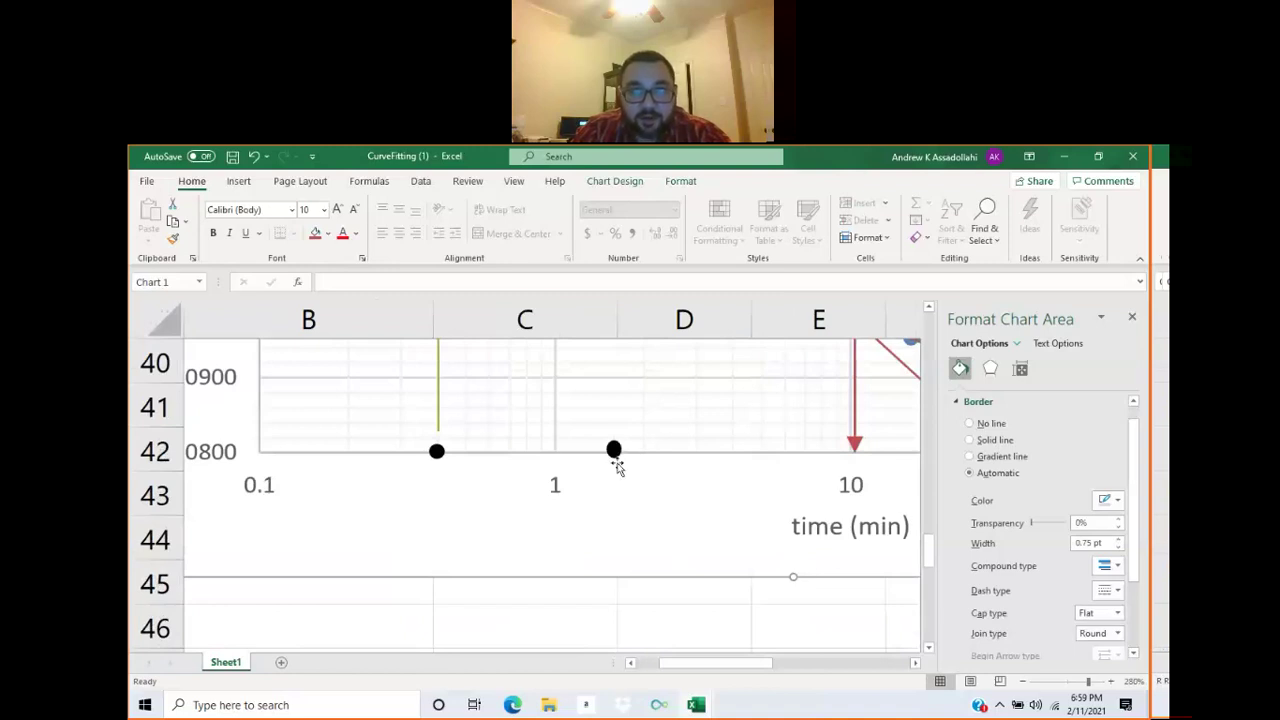
pyautogui.keyDown('ctrl'); pyautogui.scroll(-1, 606, 483); pyautogui.keyUp('ctrl')
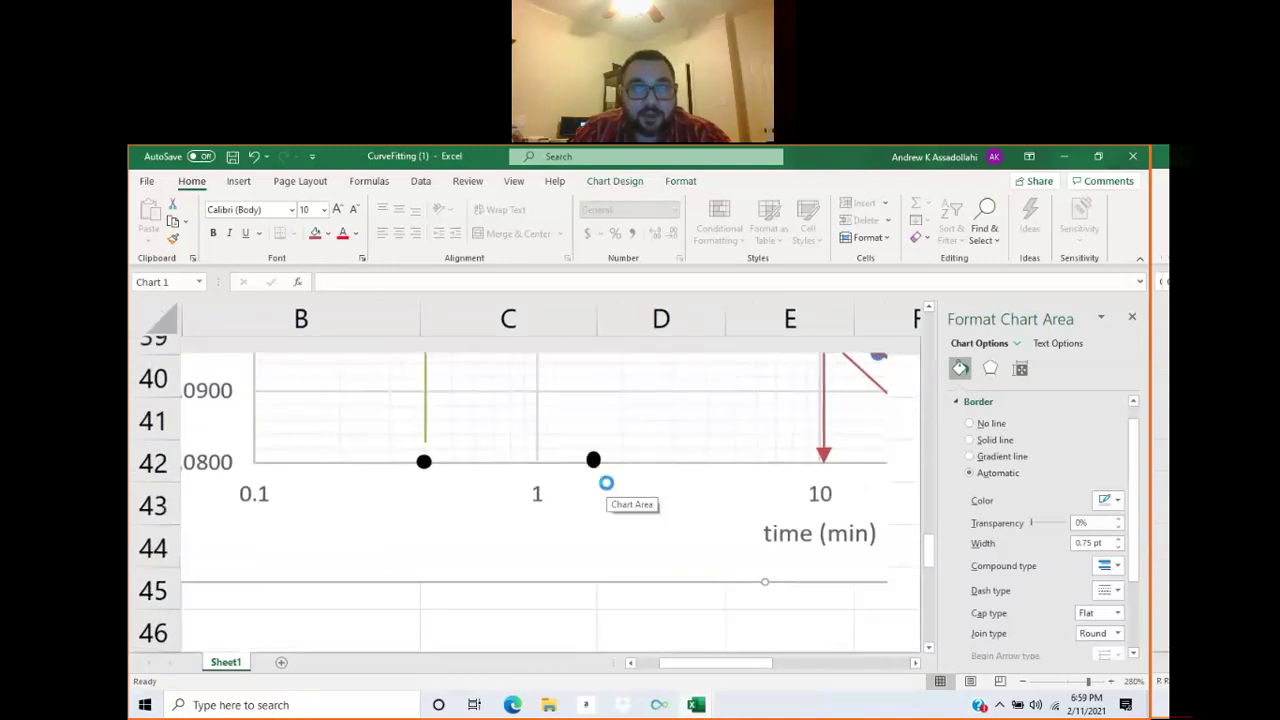
pyautogui.keyDown('ctrl'); pyautogui.scroll(-1, 606, 483); pyautogui.keyUp('ctrl')
pyautogui.scroll(-1, 606, 490)
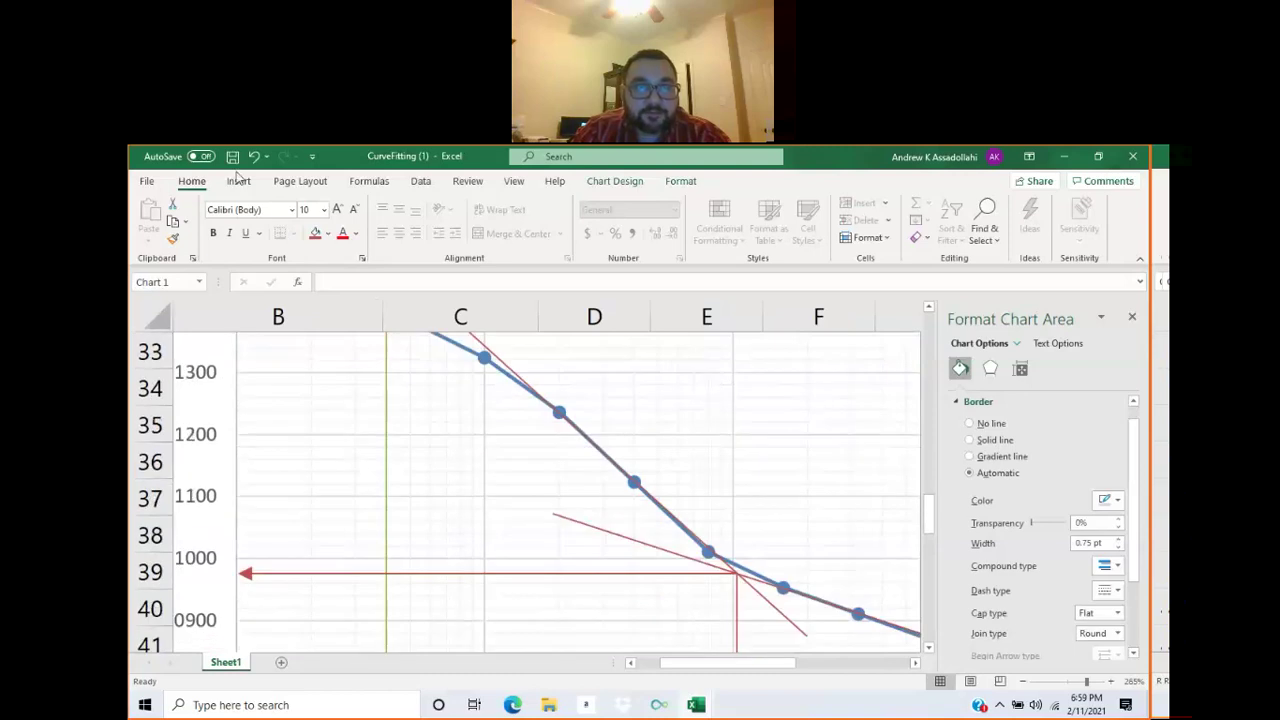
pyautogui.click(238, 181)
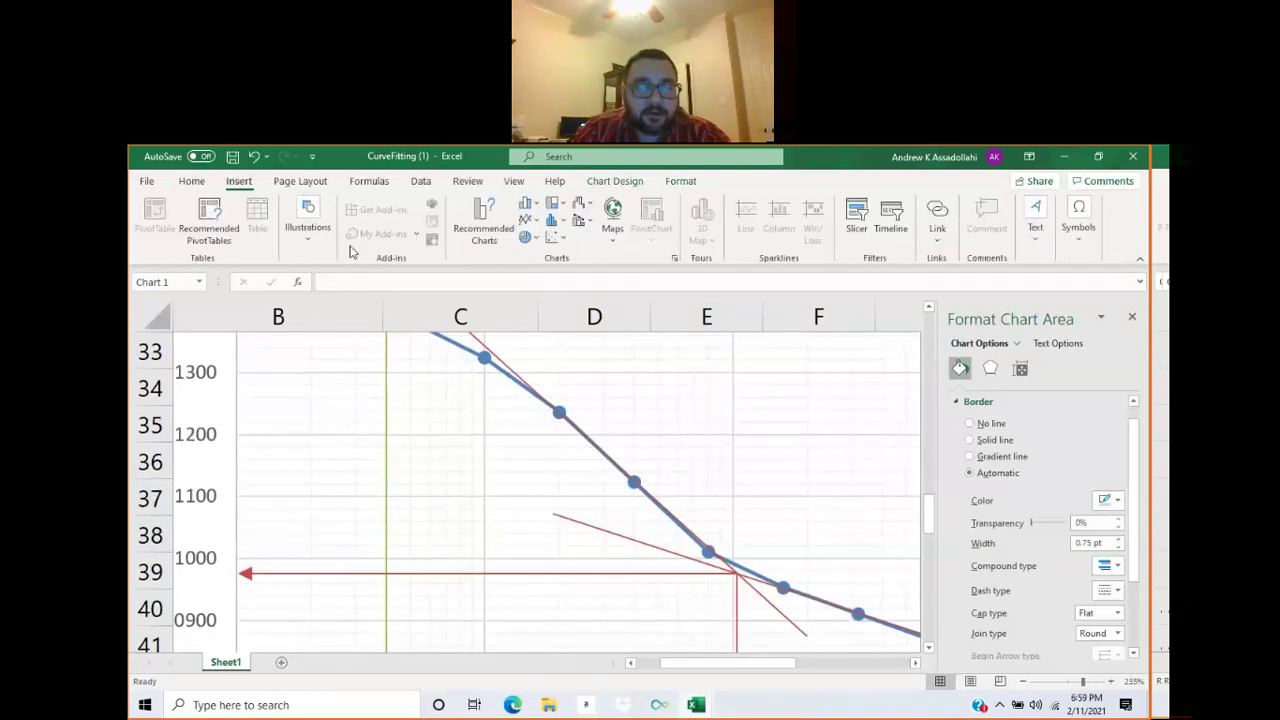
pyautogui.click(307, 220)
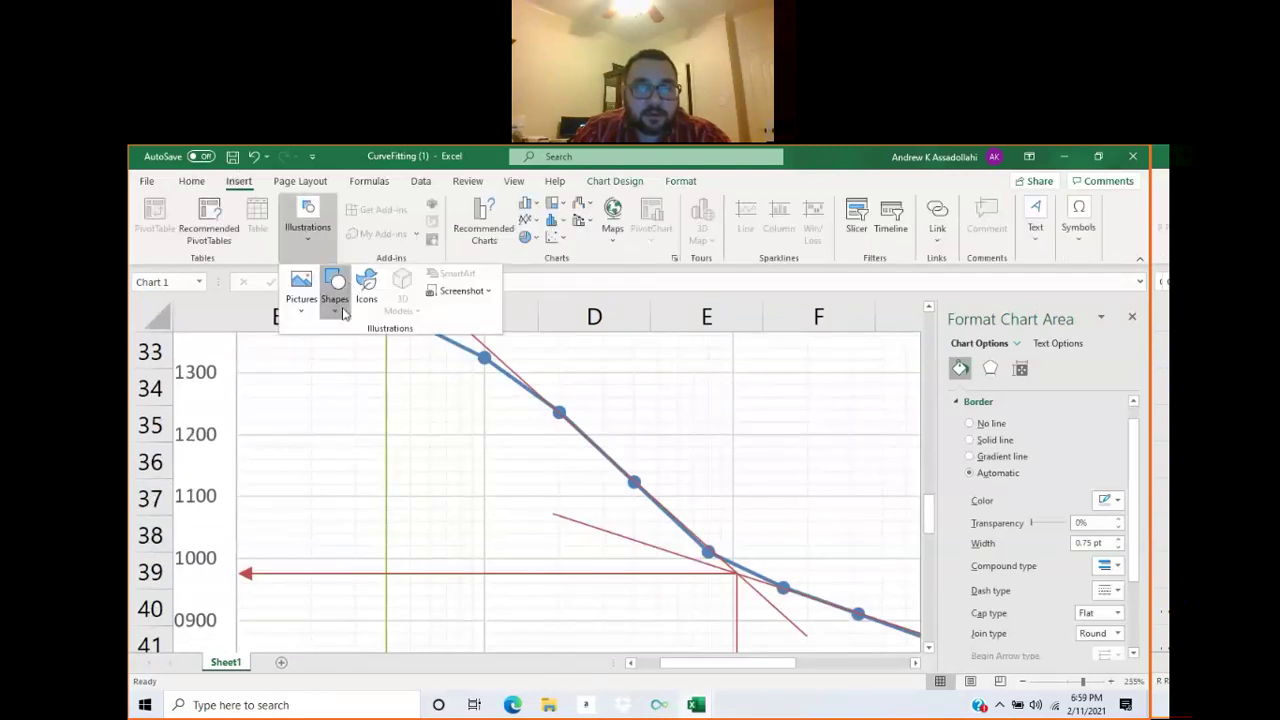
pyautogui.click(335, 300)
pyautogui.click(358, 350)
pyautogui.scroll(-2, 500, 500)
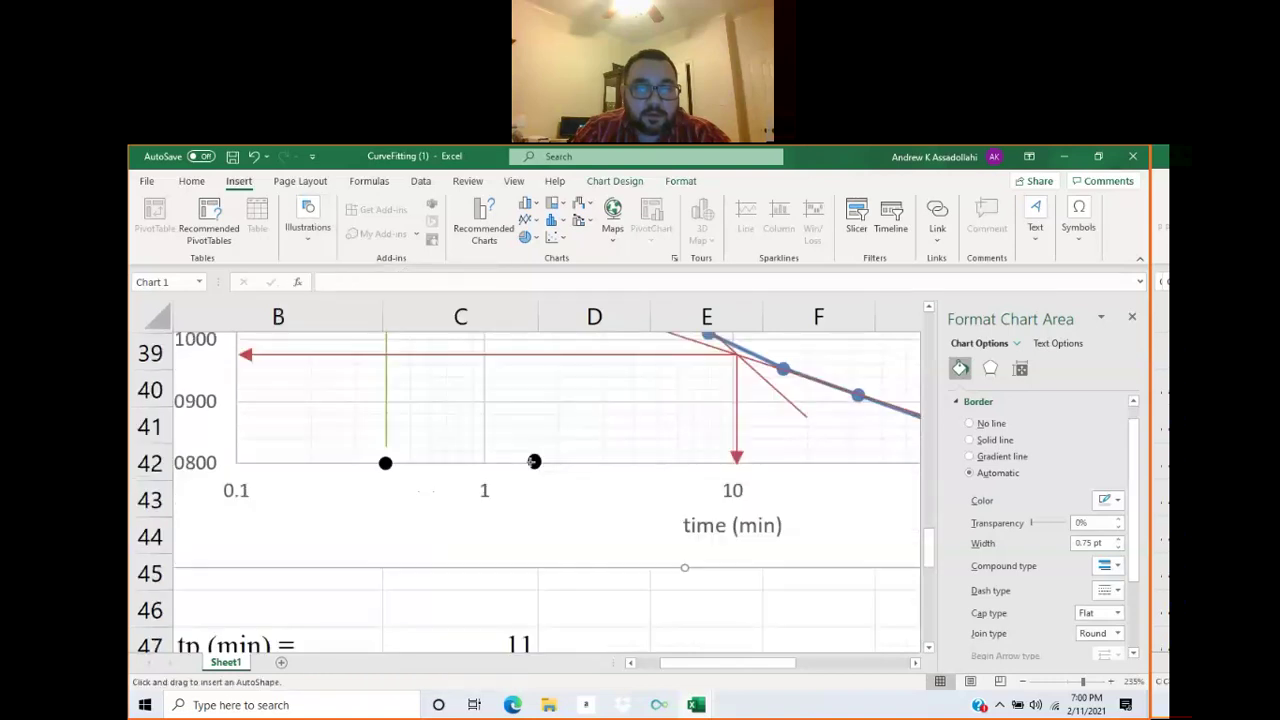
pyautogui.scroll(1, 533, 552)
pyautogui.moveTo(533, 552)
pyautogui.mouseDown()
pyautogui.moveTo(543, 300)
pyautogui.moveTo(551, 395)
pyautogui.moveTo(541, 364)
pyautogui.mouseUp()
# Apply the green theme line style to the new arrow at 1.6 min, matching the arrow at 0.4 min.
pyautogui.click(456, 238)
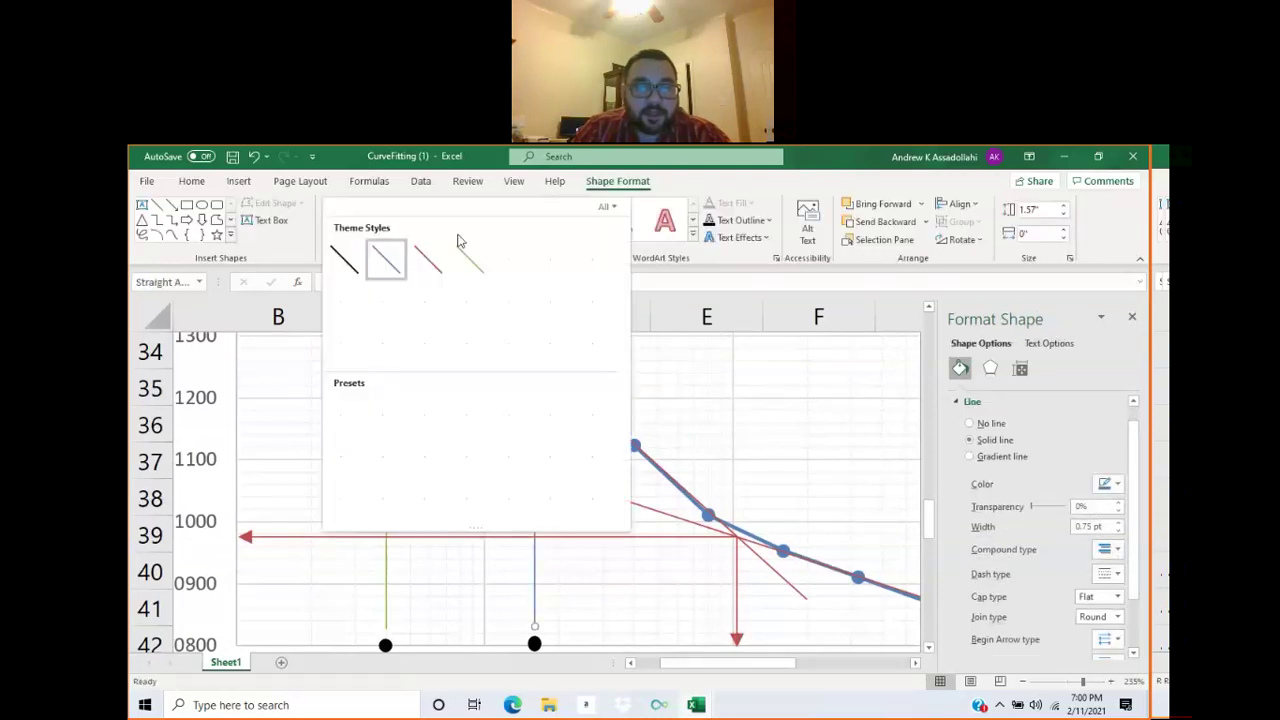
pyautogui.click(482, 276)
pyautogui.scroll(1, 613, 420)
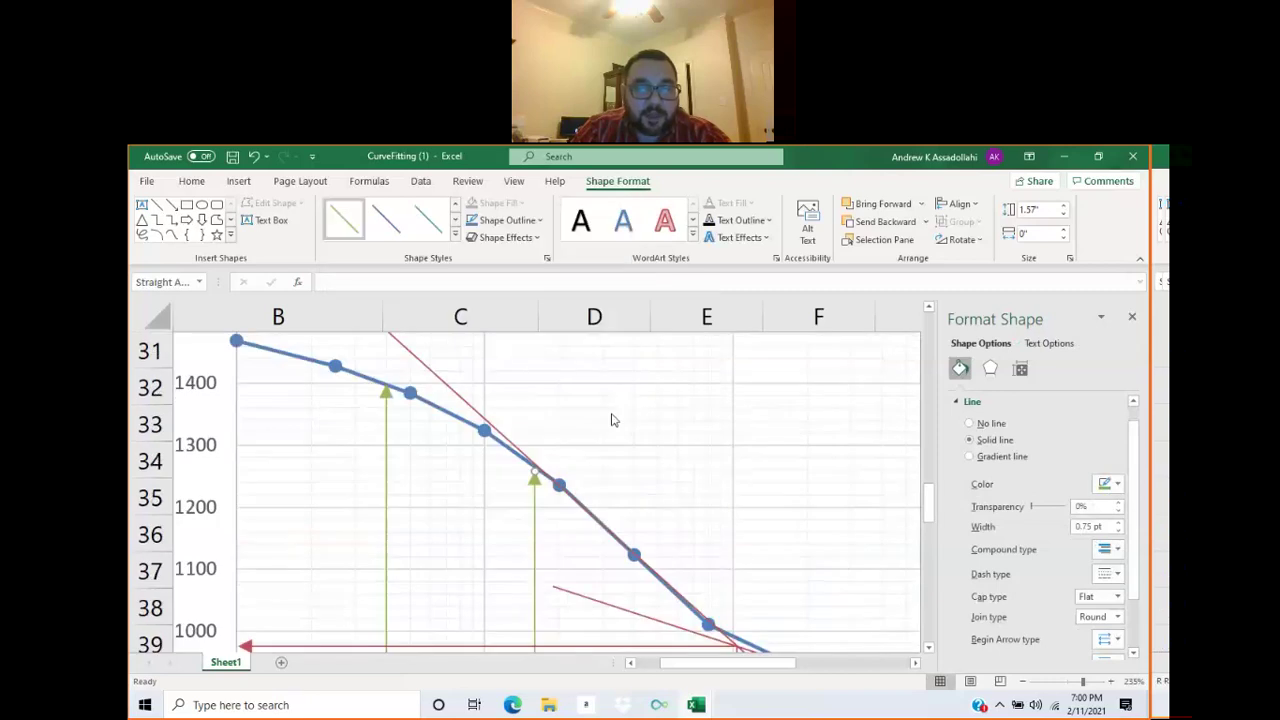
pyautogui.click(614, 420)
# Examine the level of the 1.6 min arrow tip against the R axis and return to the second-iteration rows.
pyautogui.click(237, 478)
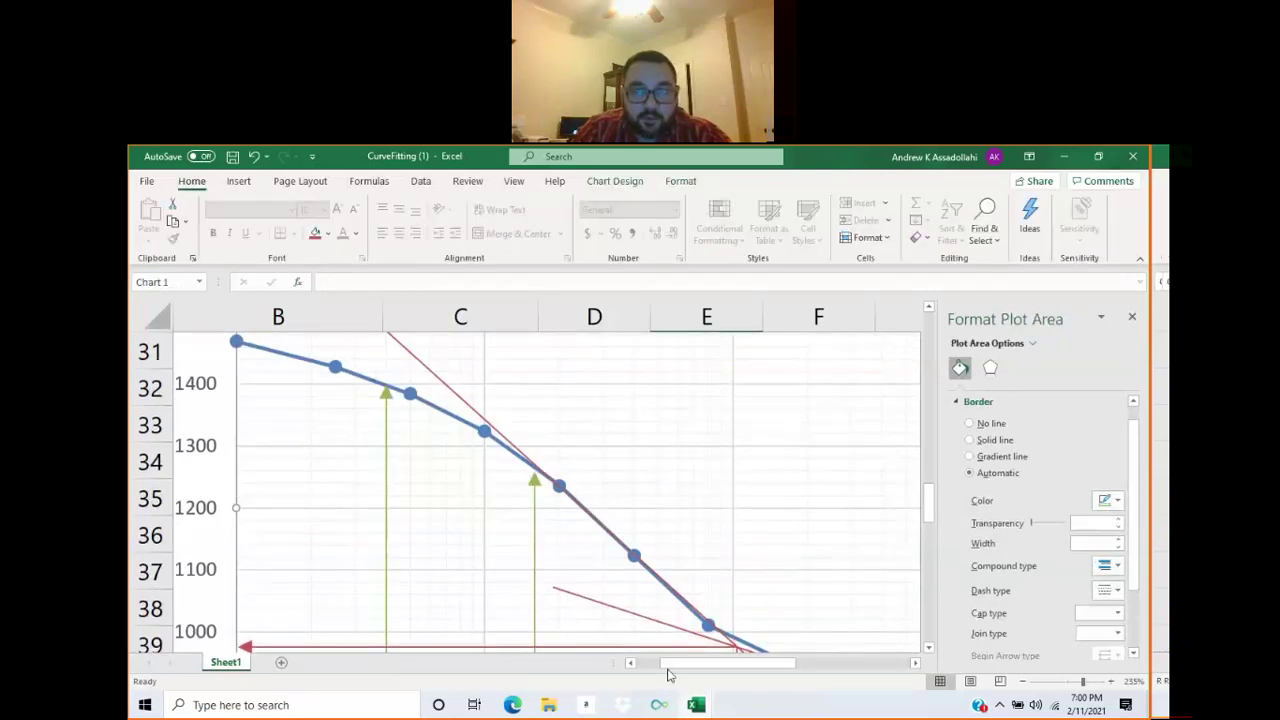
pyautogui.hscroll(-2, 668, 672)
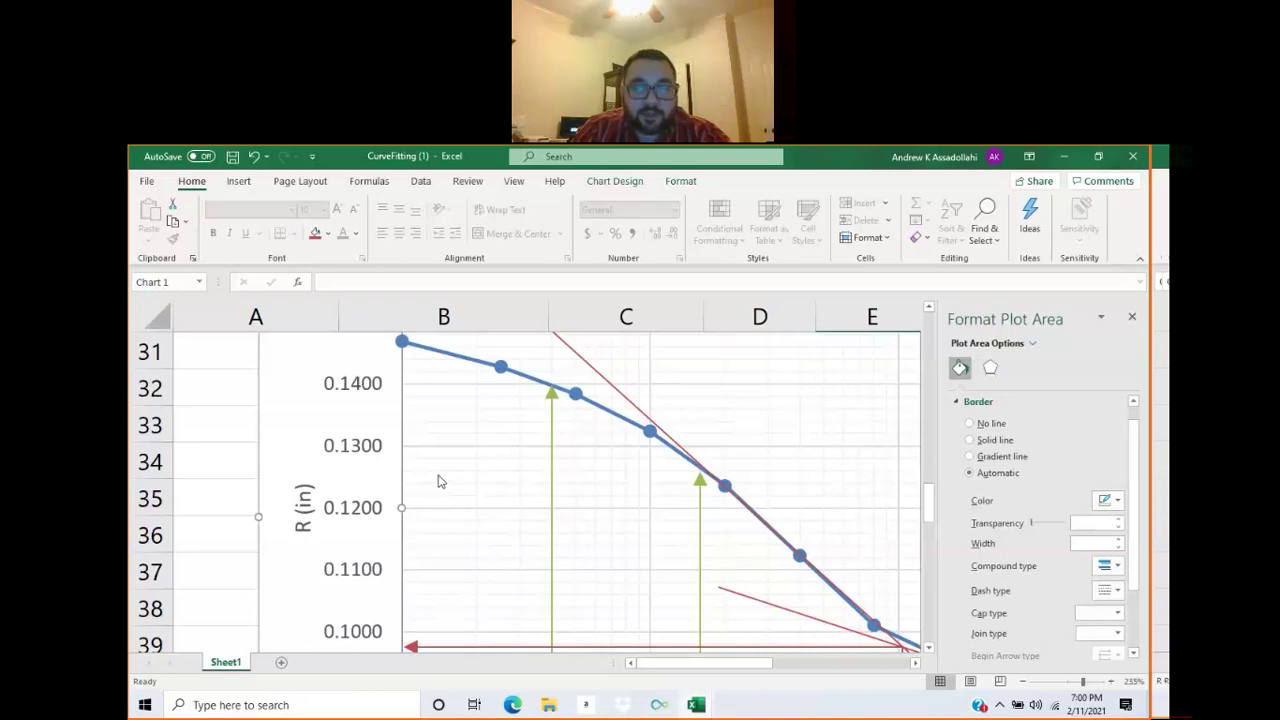
pyautogui.scroll(-6, 438, 482)
pyautogui.scroll(-1, 440, 482)
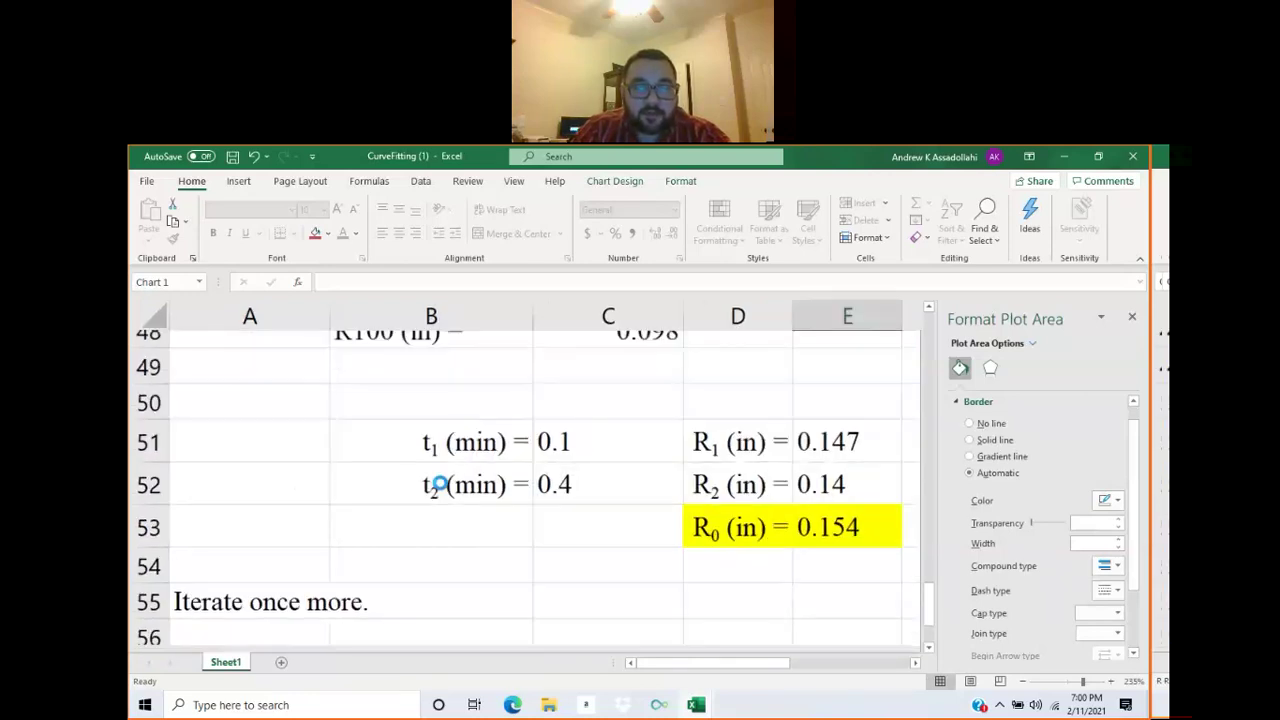
pyautogui.scroll(-4, 566, 505)
pyautogui.scroll(1, 566, 505)
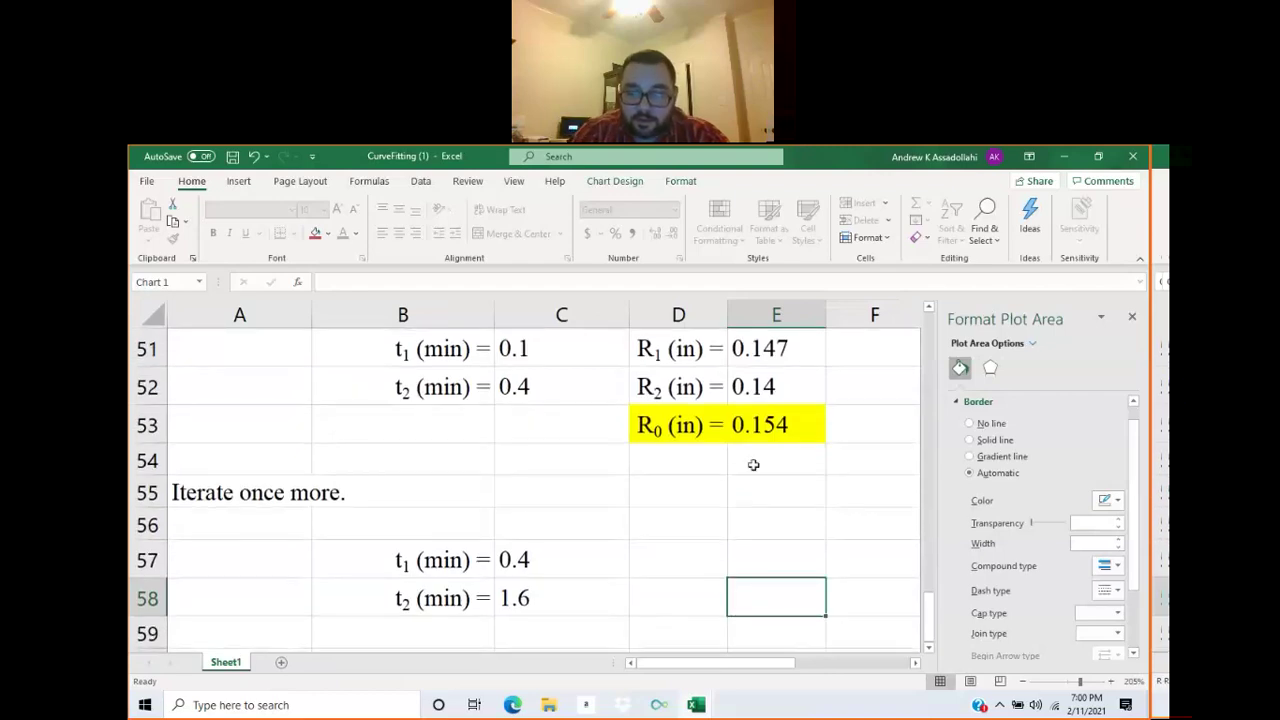
pyautogui.click(775, 574)
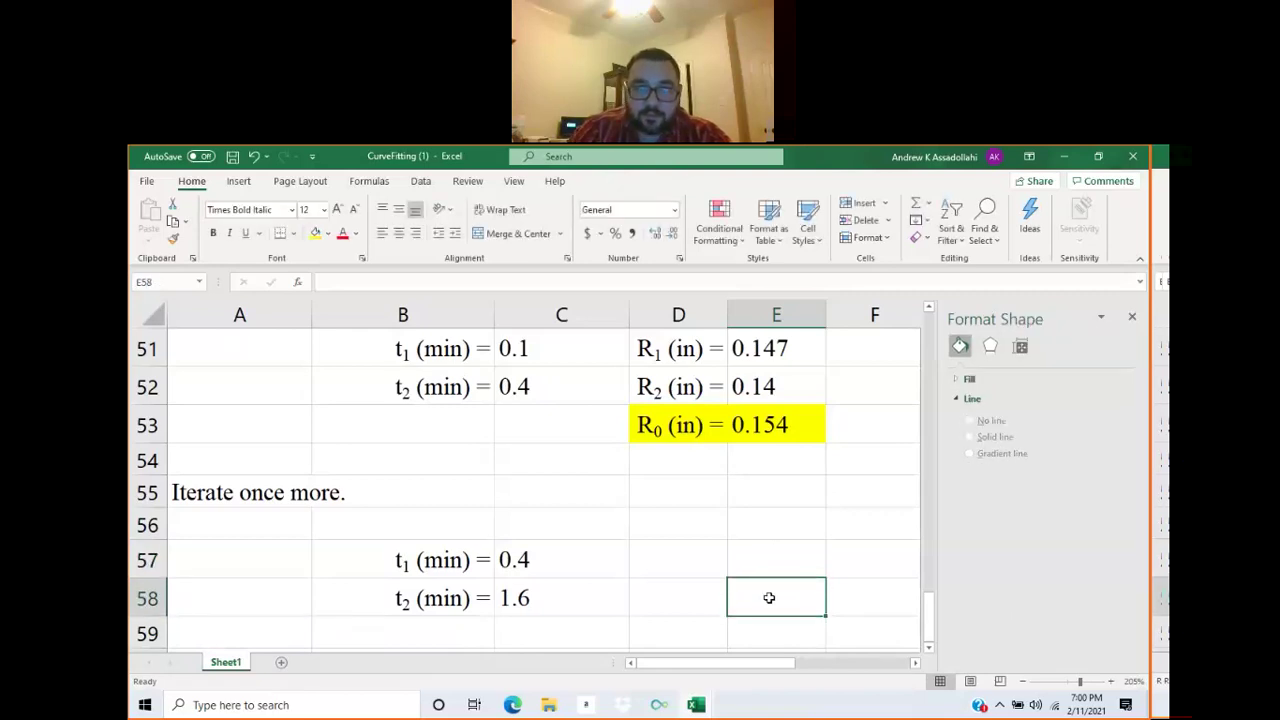
pyautogui.hotkey('ctrl', 'Down')
pyautogui.scroll(-4, 758, 566)
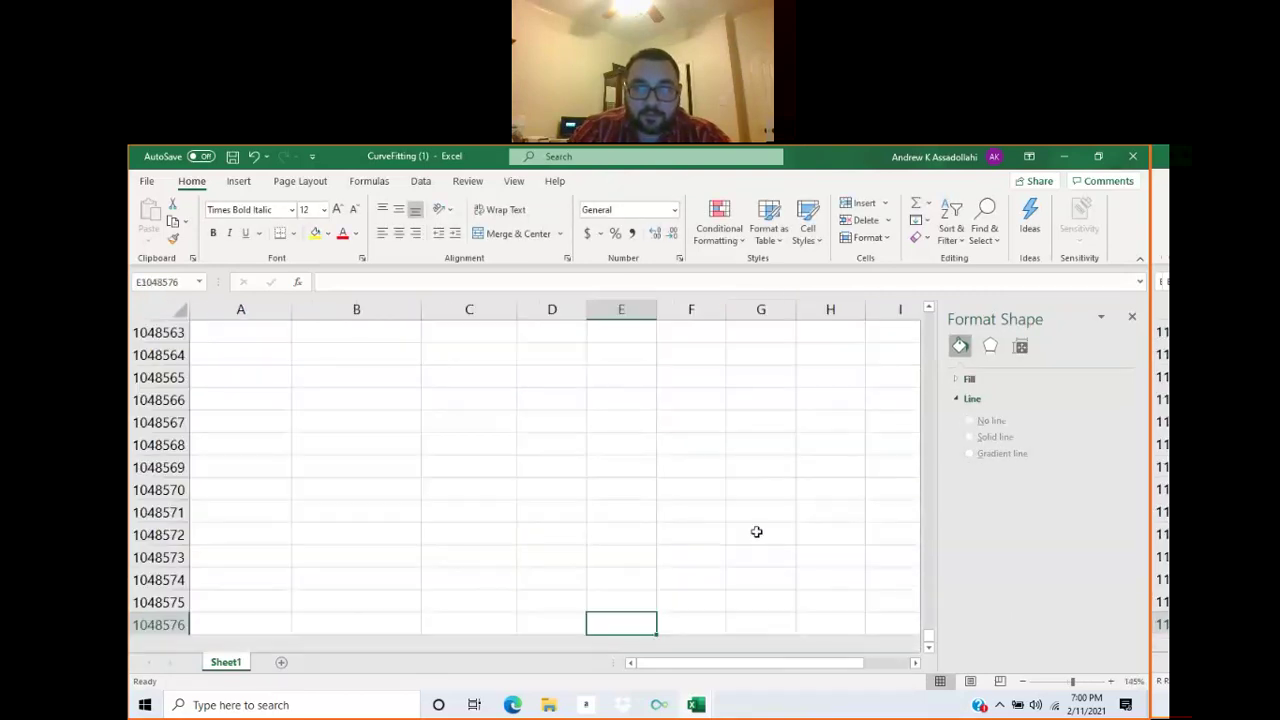
pyautogui.moveTo(930, 620); pyautogui.dragTo(930, 310)
pyautogui.scroll(-9, 702, 408)
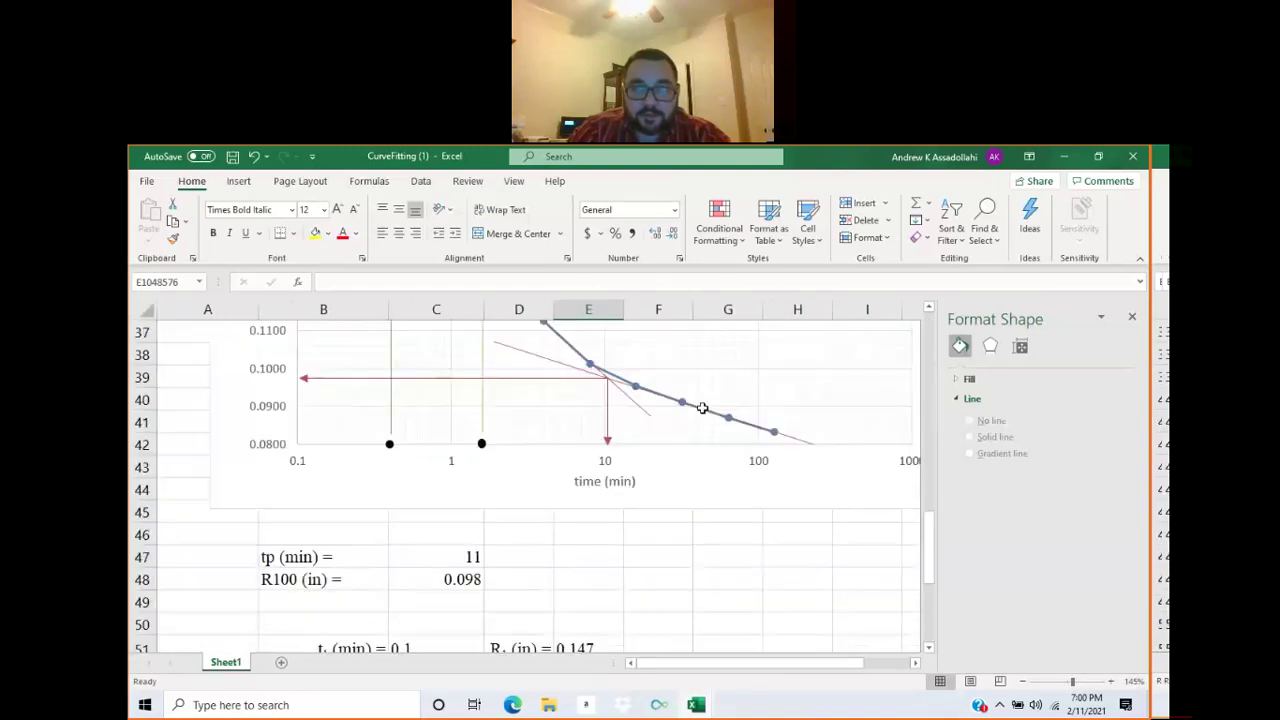
pyautogui.scroll(-5, 608, 461)
pyautogui.click(588, 507)
pyautogui.scroll(1, 585, 499)
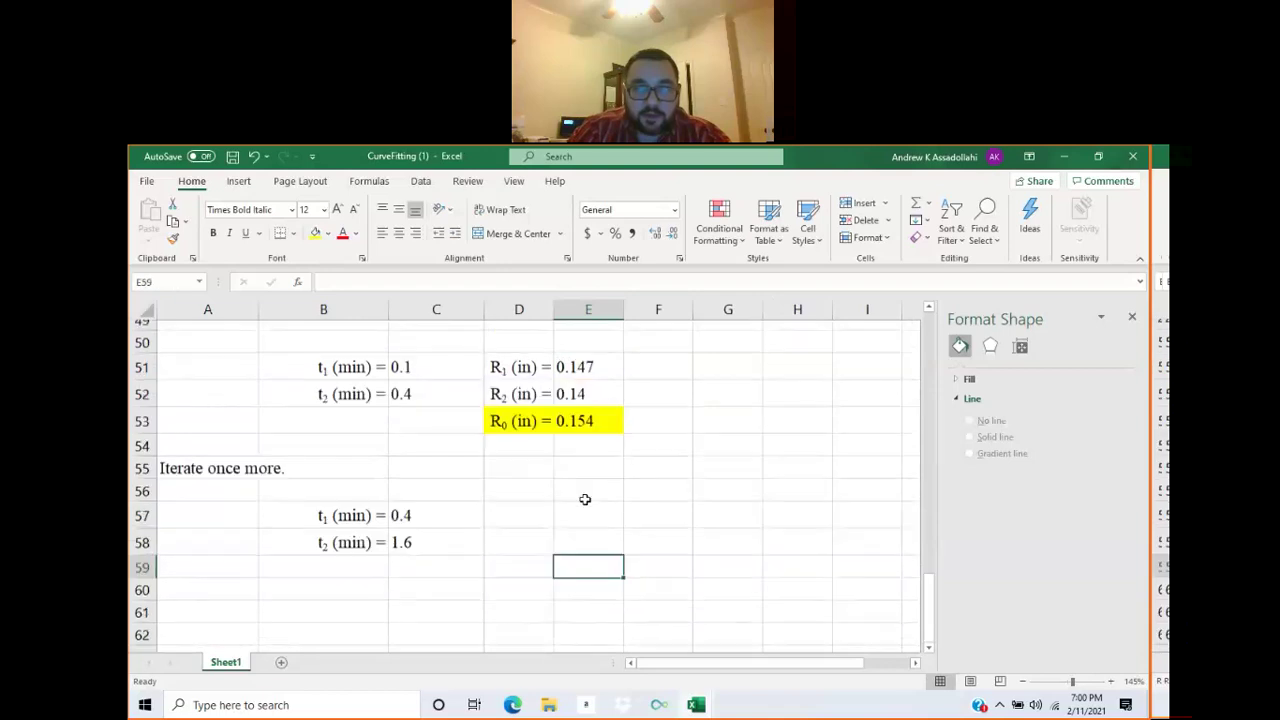
# Copy the first iteration's R1, R2 and R0 block from D51:E53 to D57 beside the second-iteration times.
pyautogui.moveTo(500, 379); pyautogui.dragTo(596, 431)
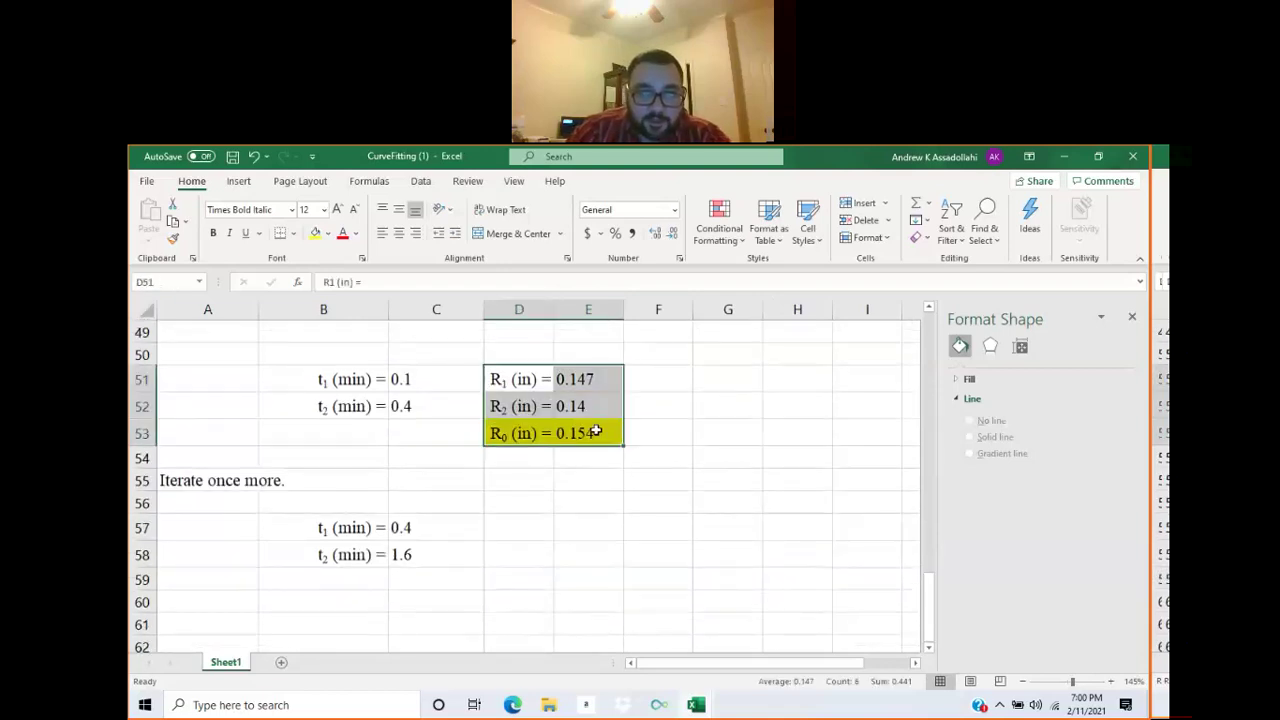
pyautogui.hotkey('ctrl', 'c')
pyautogui.click(540, 531)
pyautogui.hotkey('ctrl', 'v')
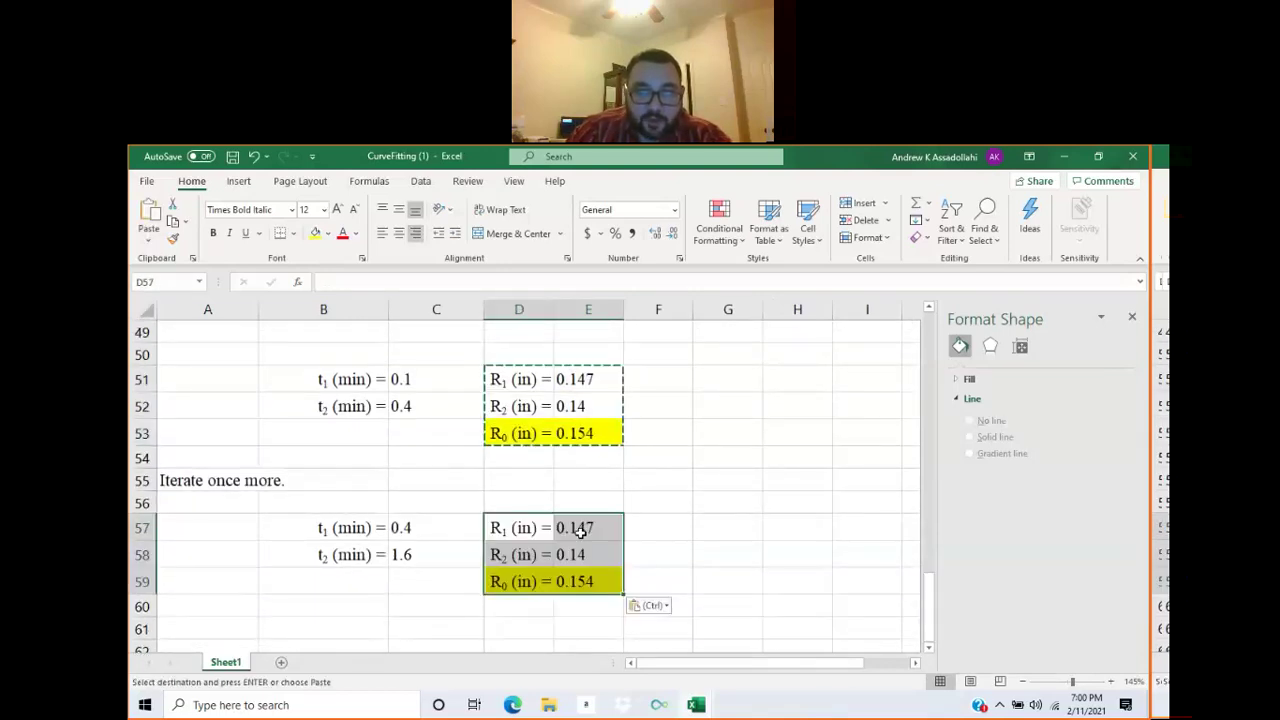
pyautogui.click(645, 551)
# Set the second iteration's R1 to 0.14 in E57 and R2 to 0.126 in E58.
pyautogui.click(615, 532)
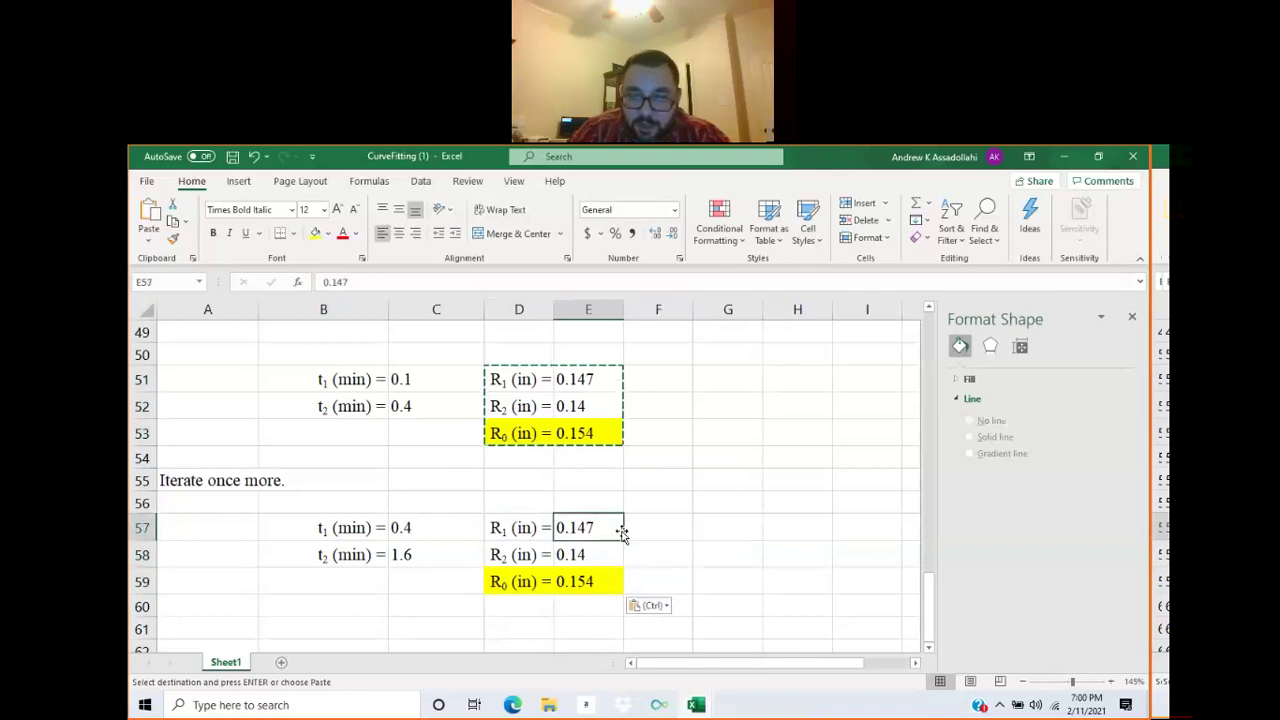
pyautogui.press('Delete')
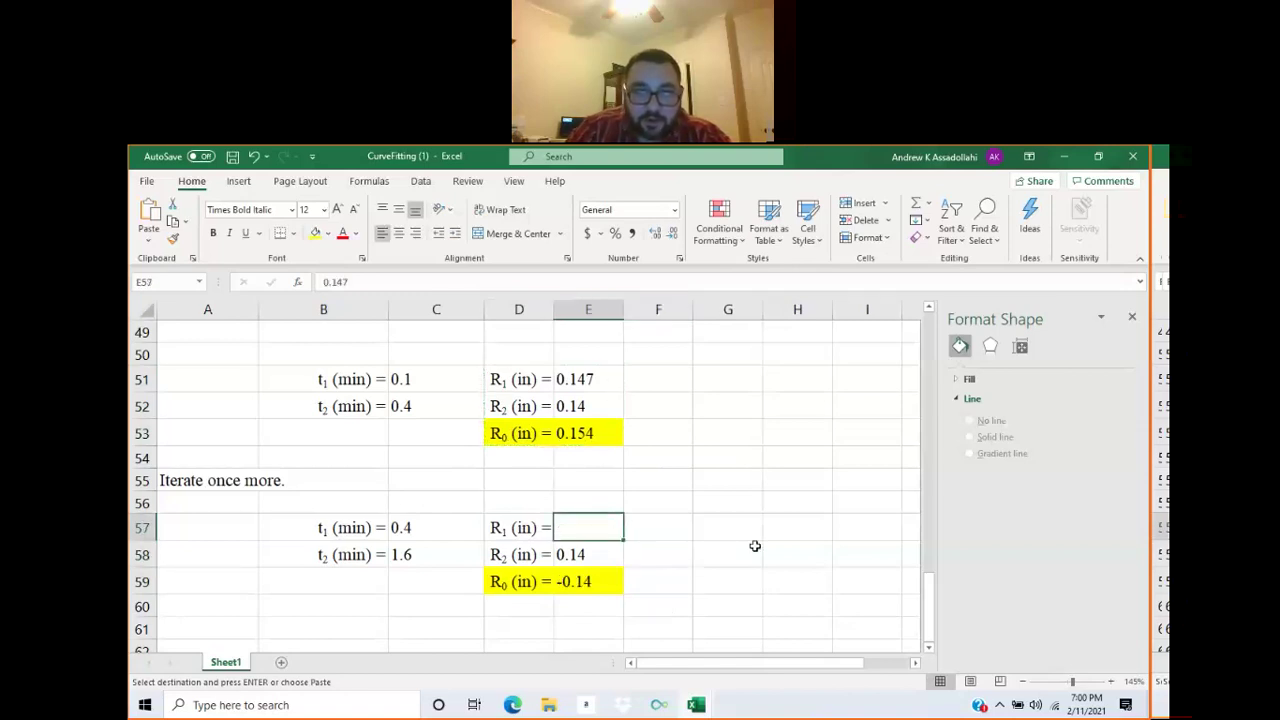
pyautogui.press('Left')
pyautogui.doubleClick(593, 534)
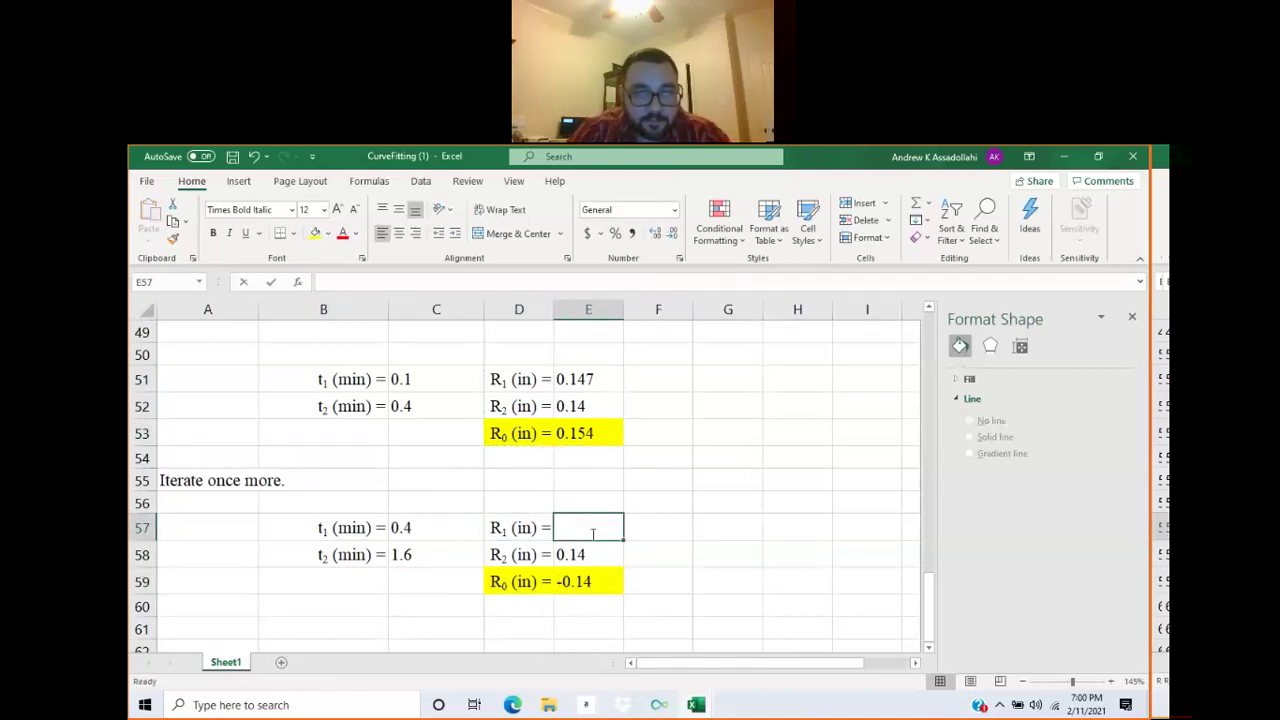
pyautogui.write('0.1')
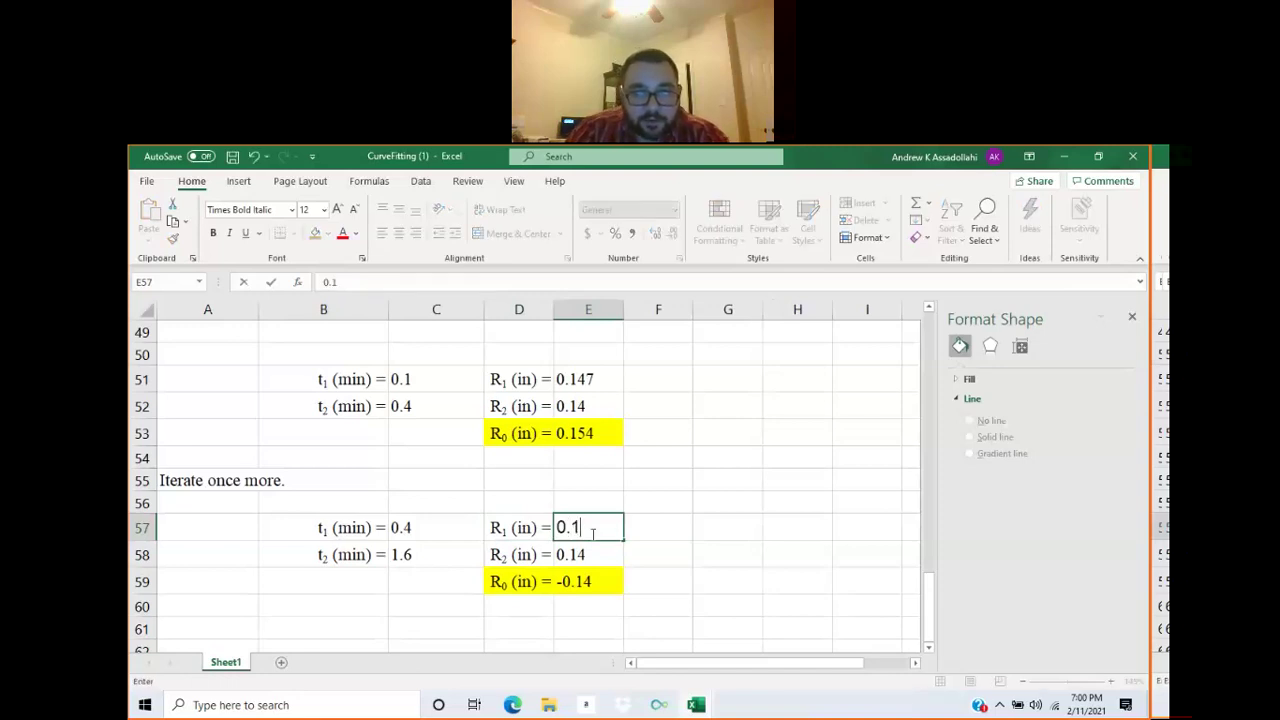
pyautogui.write('4')
pyautogui.press('Return')
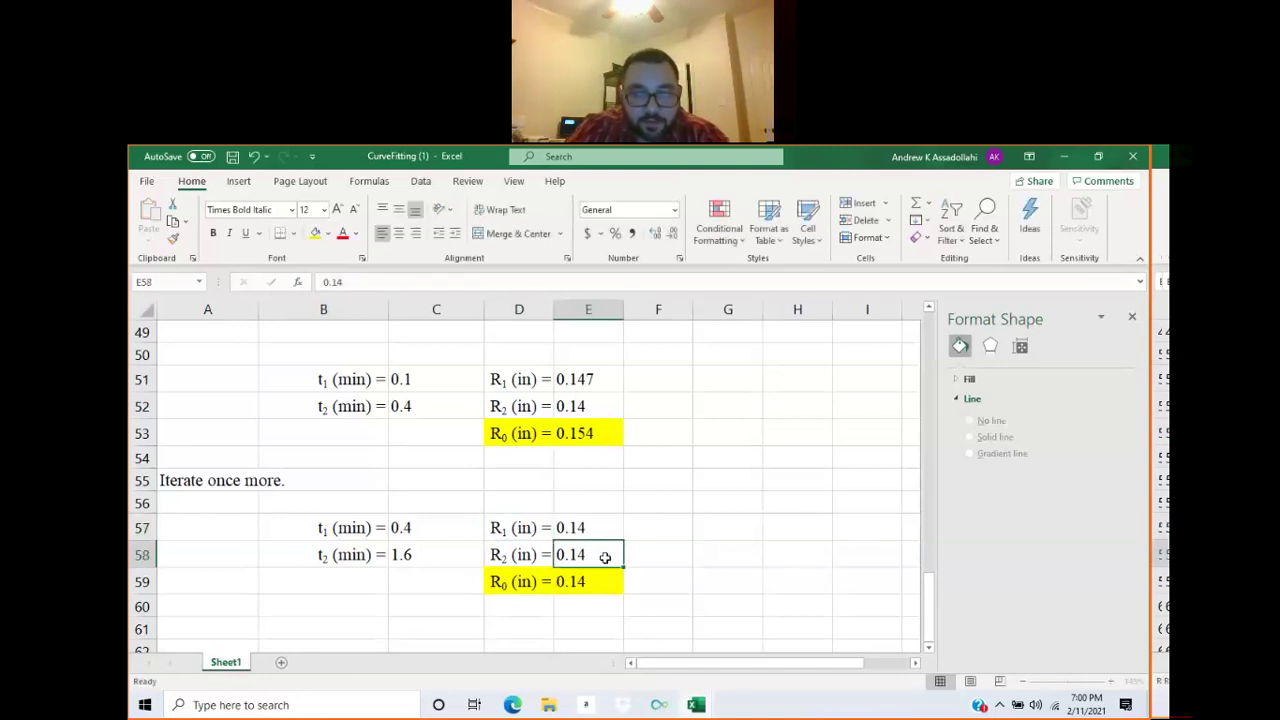
pyautogui.write('0.126')
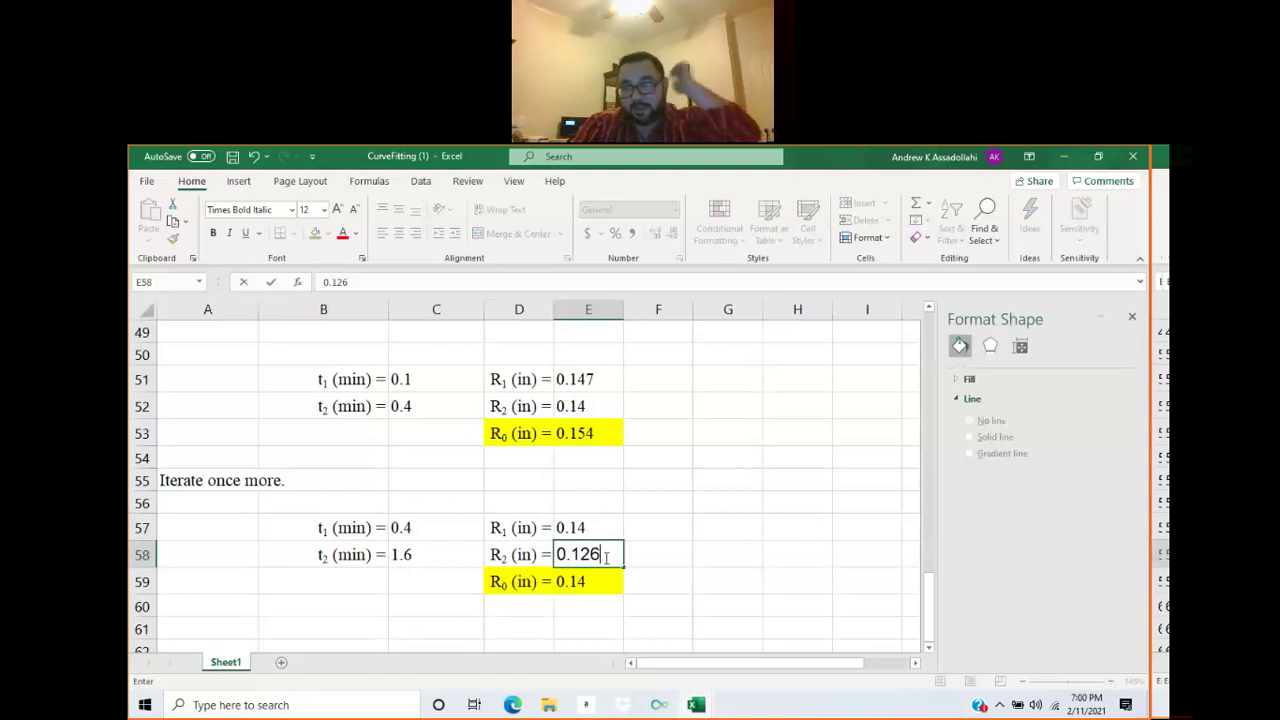
pyautogui.press('Return')
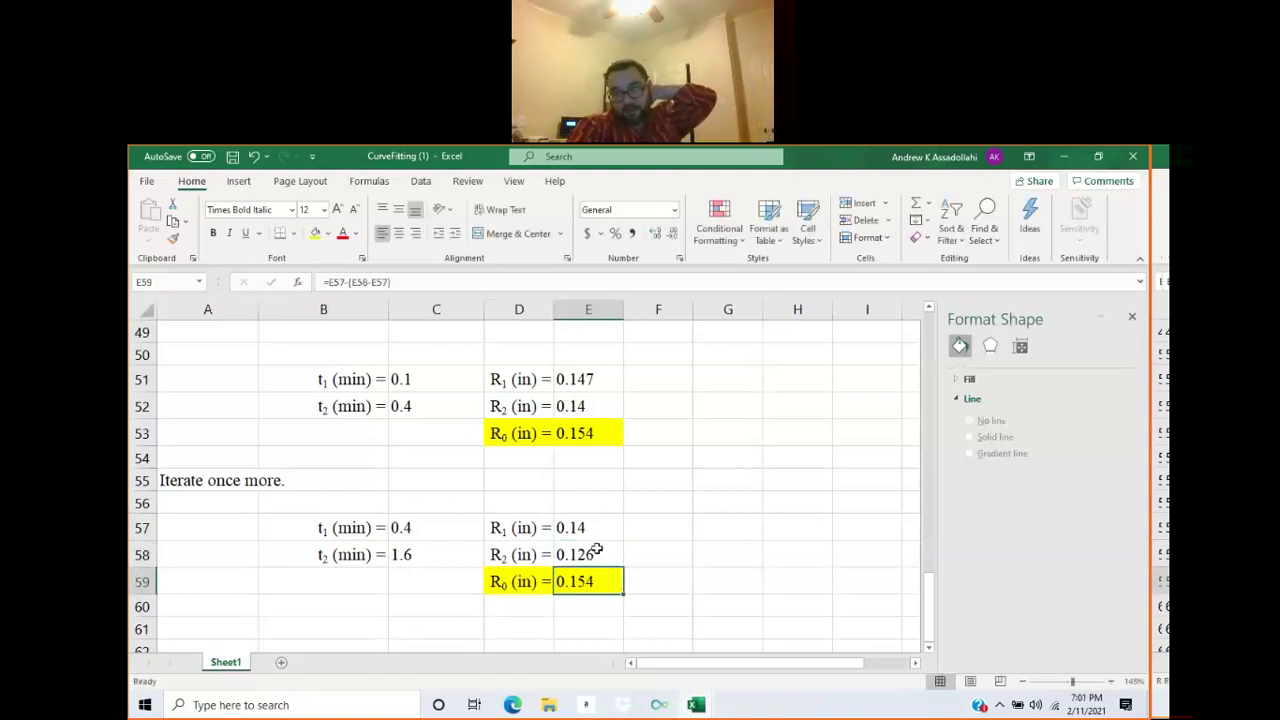
# Compare the R0 results of both iterations and inspect the formula behind the second R0 in E59.
pyautogui.click(518, 433)
pyautogui.moveTo(518, 433); pyautogui.dragTo(588, 433)
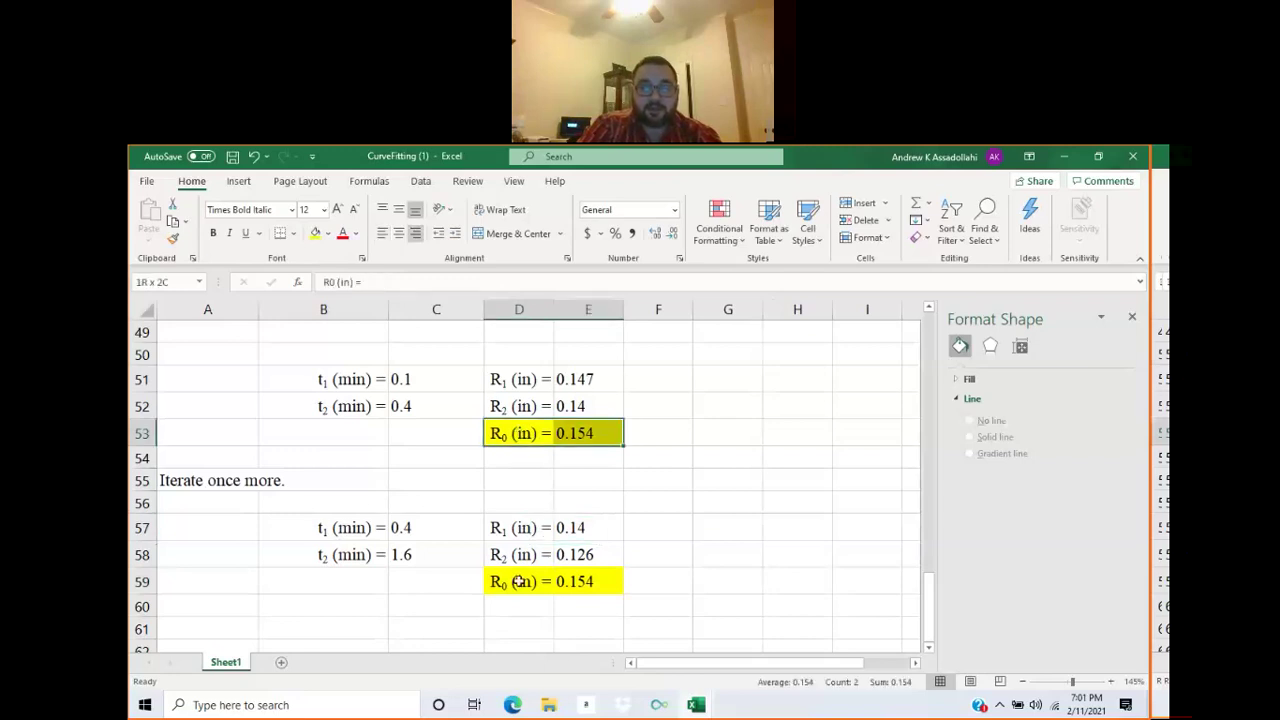
pyautogui.click(728, 582)
pyautogui.doubleClick(590, 582)
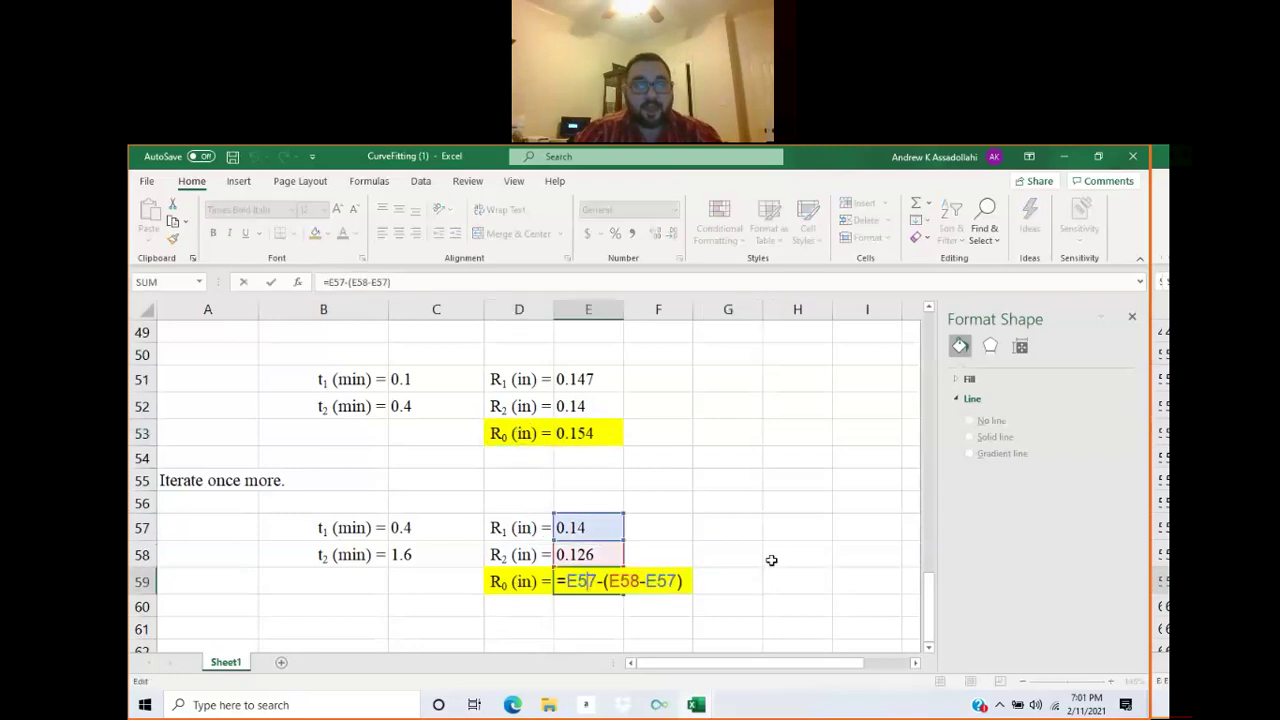
pyautogui.press('Return')
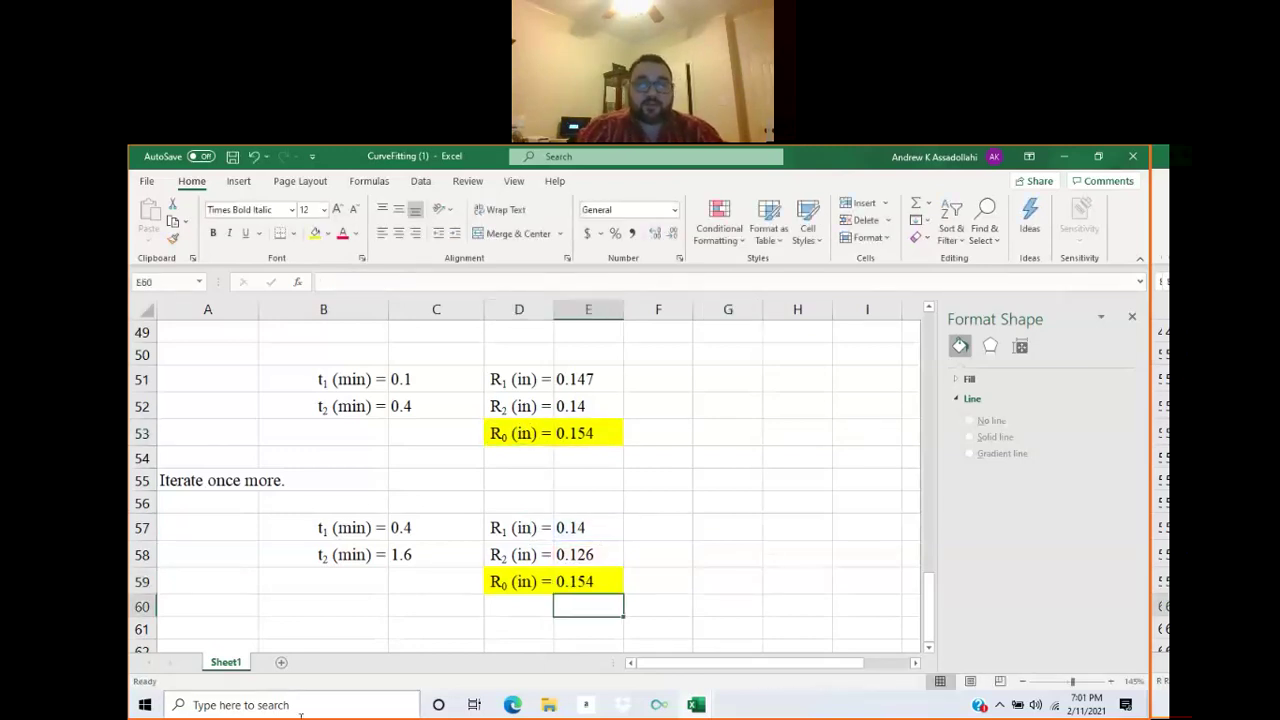
pyautogui.click(495, 446)
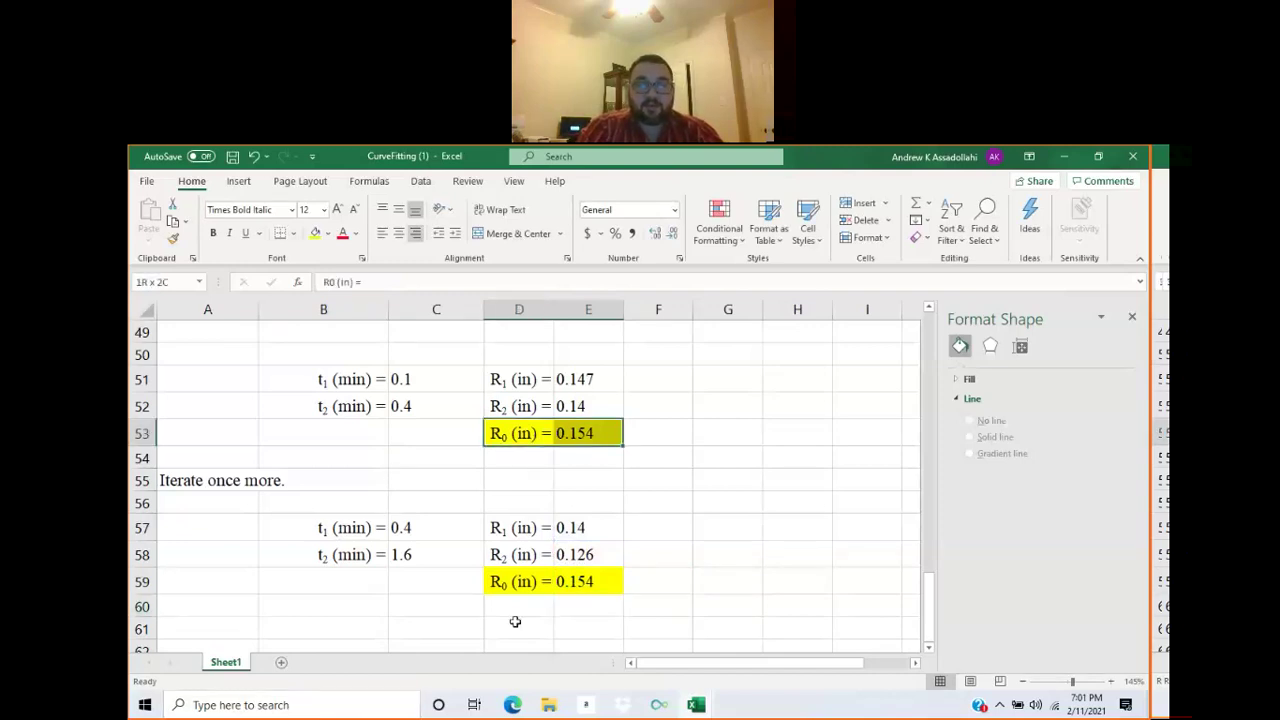
pyautogui.click(515, 582)
pyautogui.click(698, 598)
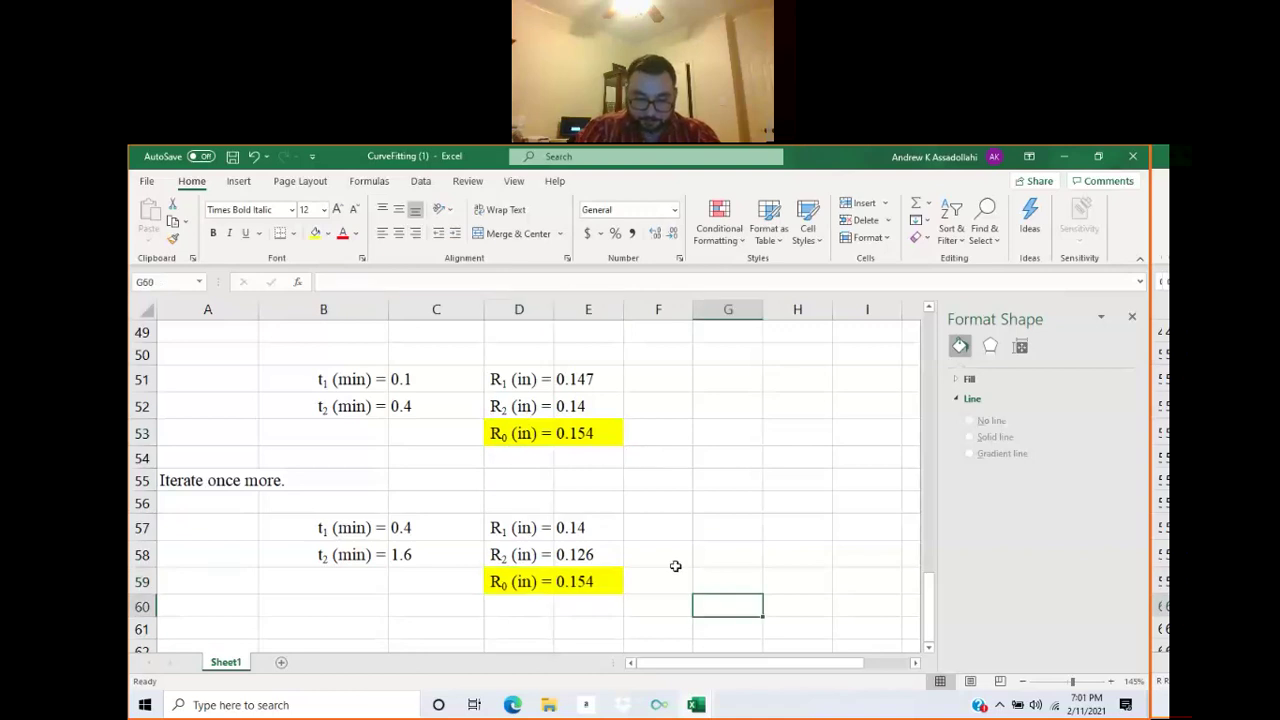
# Format the 100 in the R100 (in) label in B48 as subscript.
pyautogui.scroll(-1, 671, 555)
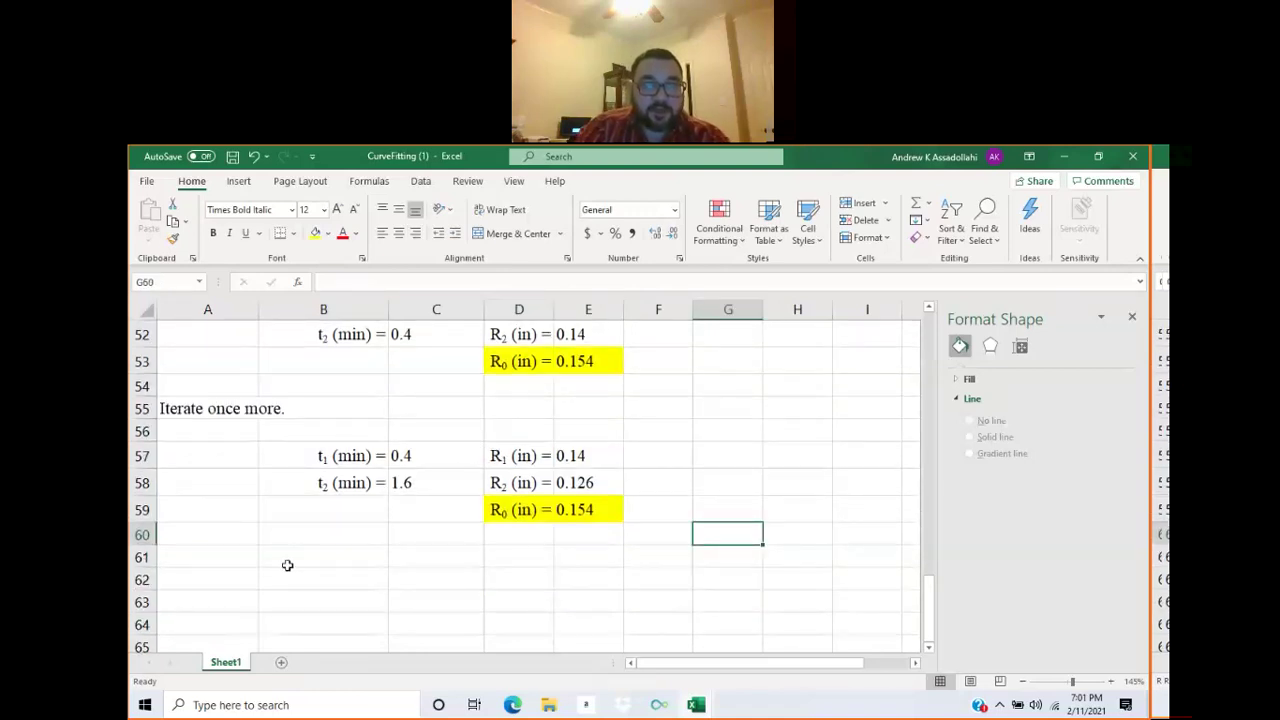
pyautogui.scroll(3, 306, 556)
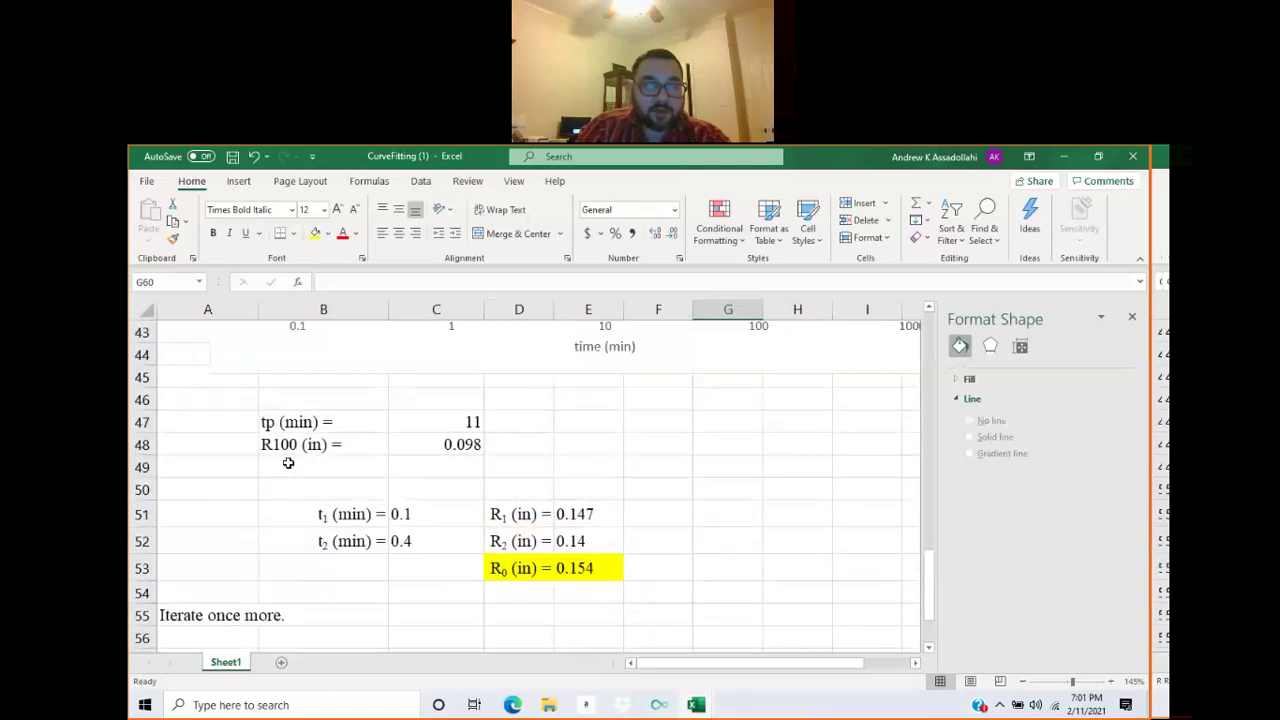
pyautogui.doubleClick(302, 445)
pyautogui.moveTo(302, 445); pyautogui.dragTo(275, 445)
pyautogui.rightClick(292, 447)
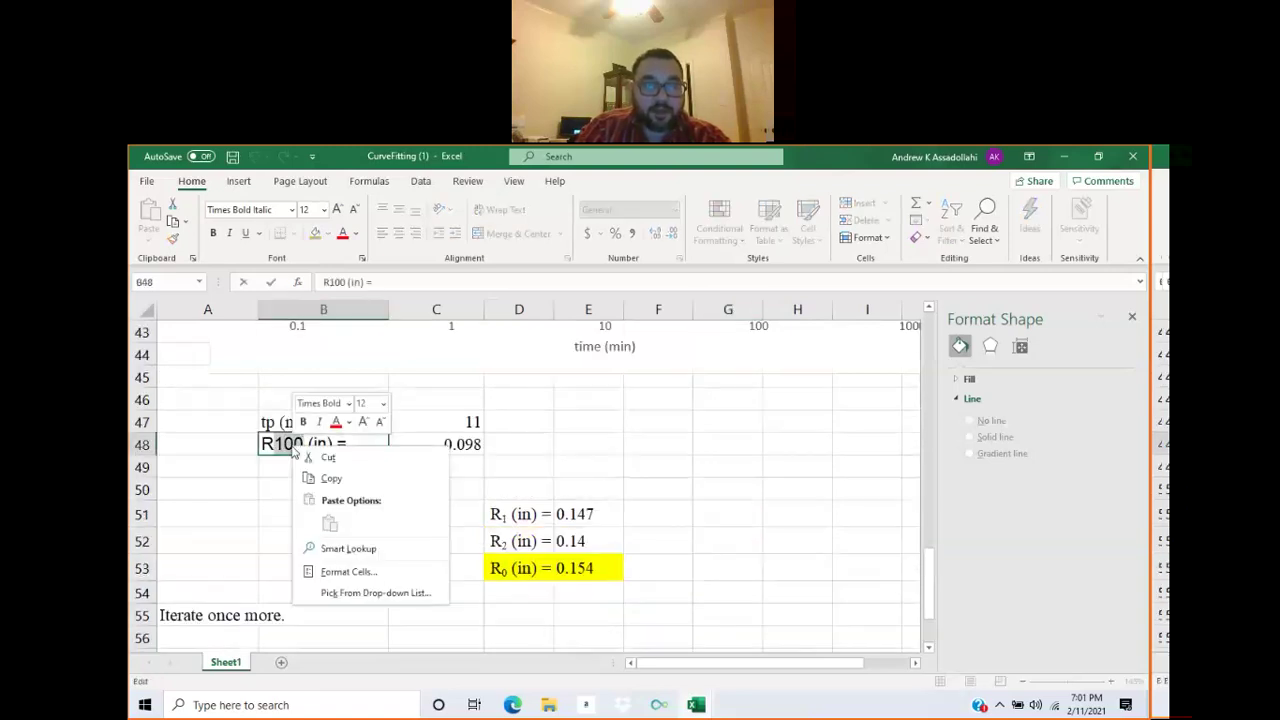
pyautogui.click(355, 571)
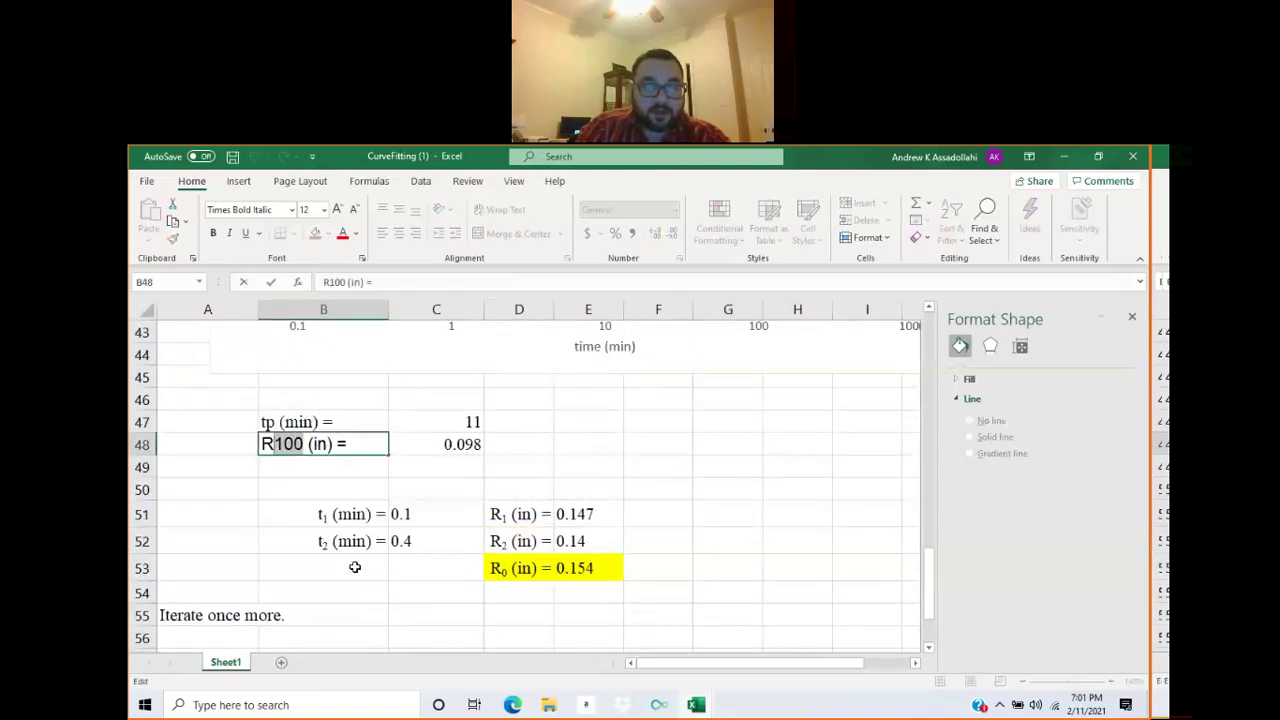
pyautogui.click(456, 668)
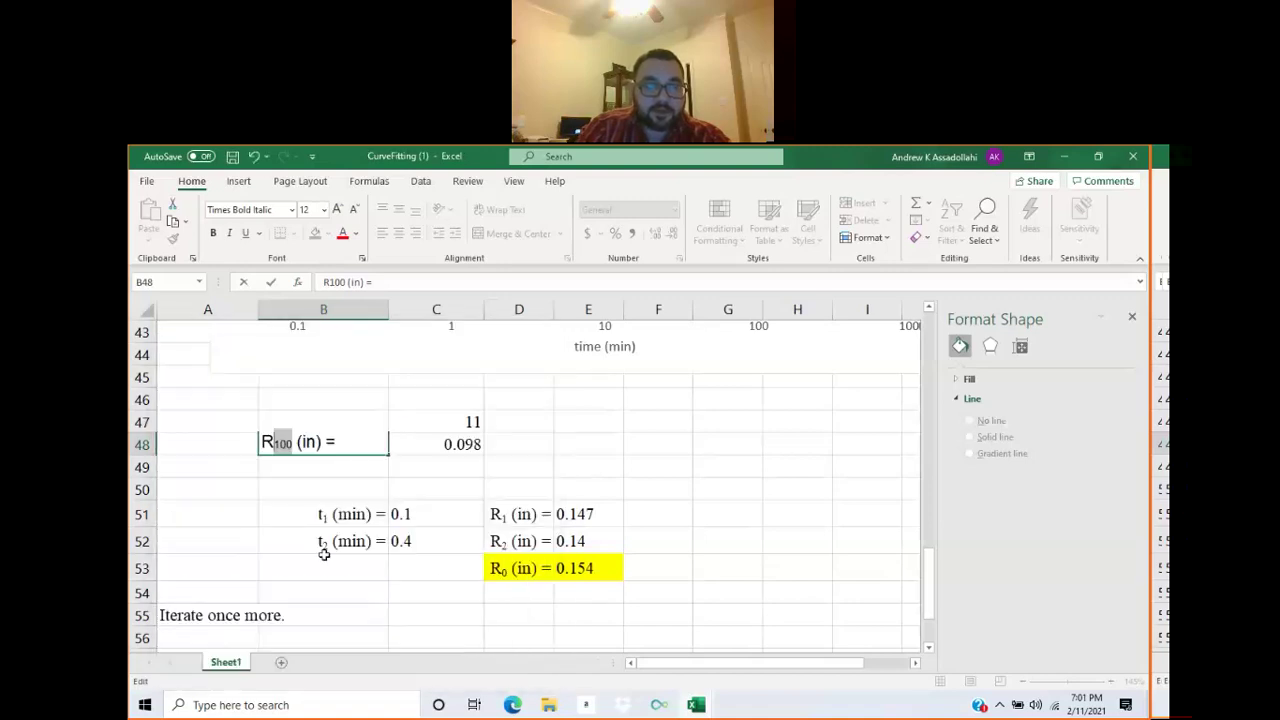
# Format the p in the tp (min) label in B47 as subscript.
pyautogui.click(268, 421)
pyautogui.doubleClick(268, 421)
pyautogui.moveTo(267, 421); pyautogui.dragTo(274, 421)
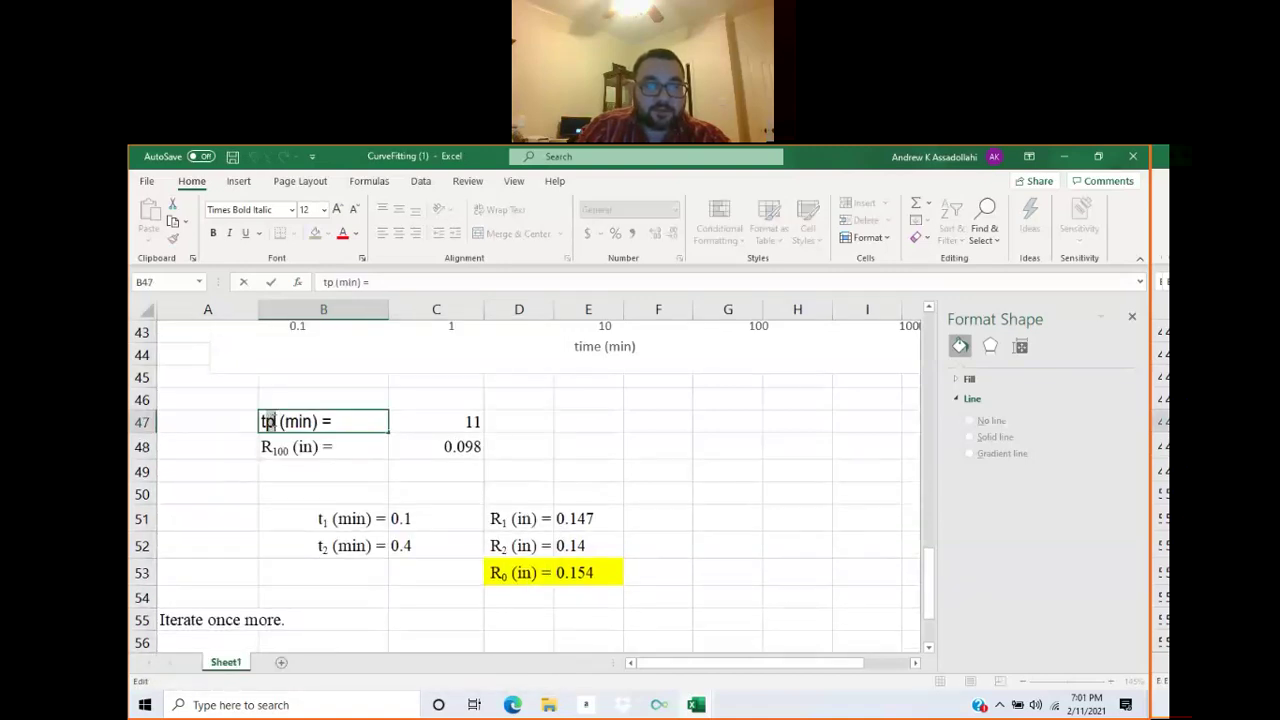
pyautogui.rightClick(273, 423)
pyautogui.click(327, 546)
pyautogui.click(180, 543)
pyautogui.press('Return')
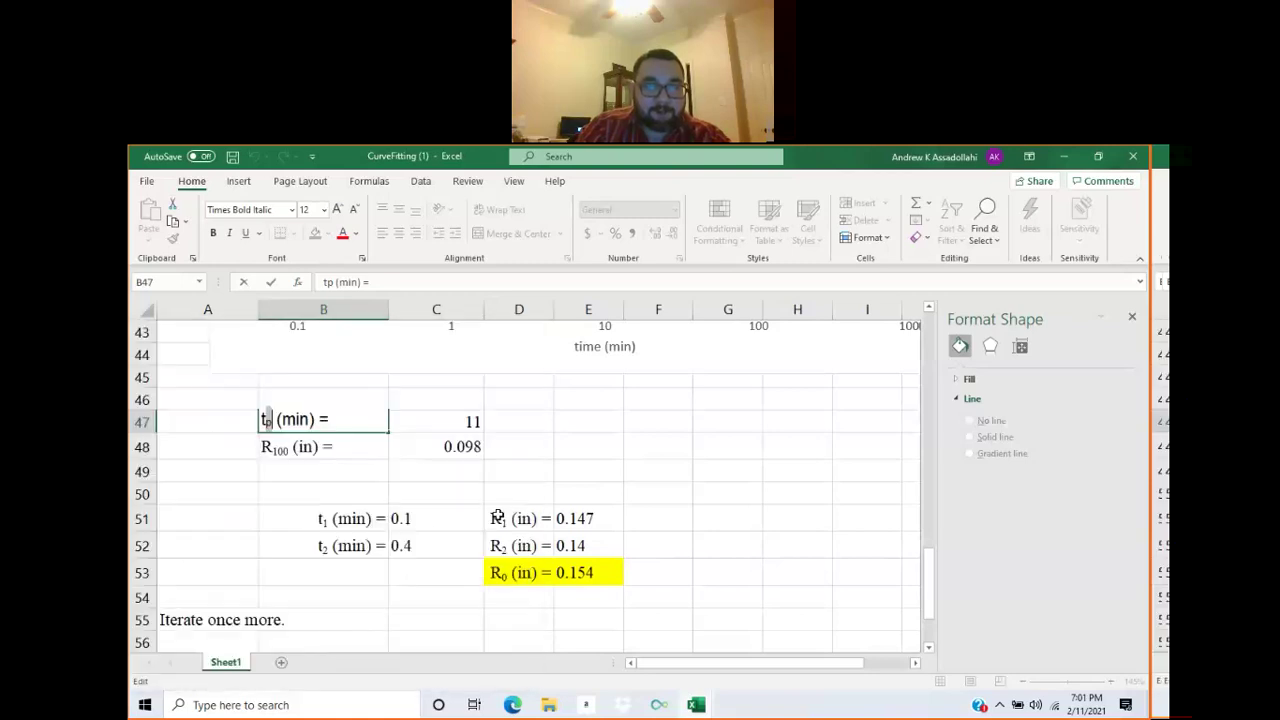
# Left-align the tp and R100 values in C47:C48 and right-align their labels in B47:B48.
pyautogui.moveTo(300, 424); pyautogui.dragTo(330, 447)
pyautogui.click(383, 233)
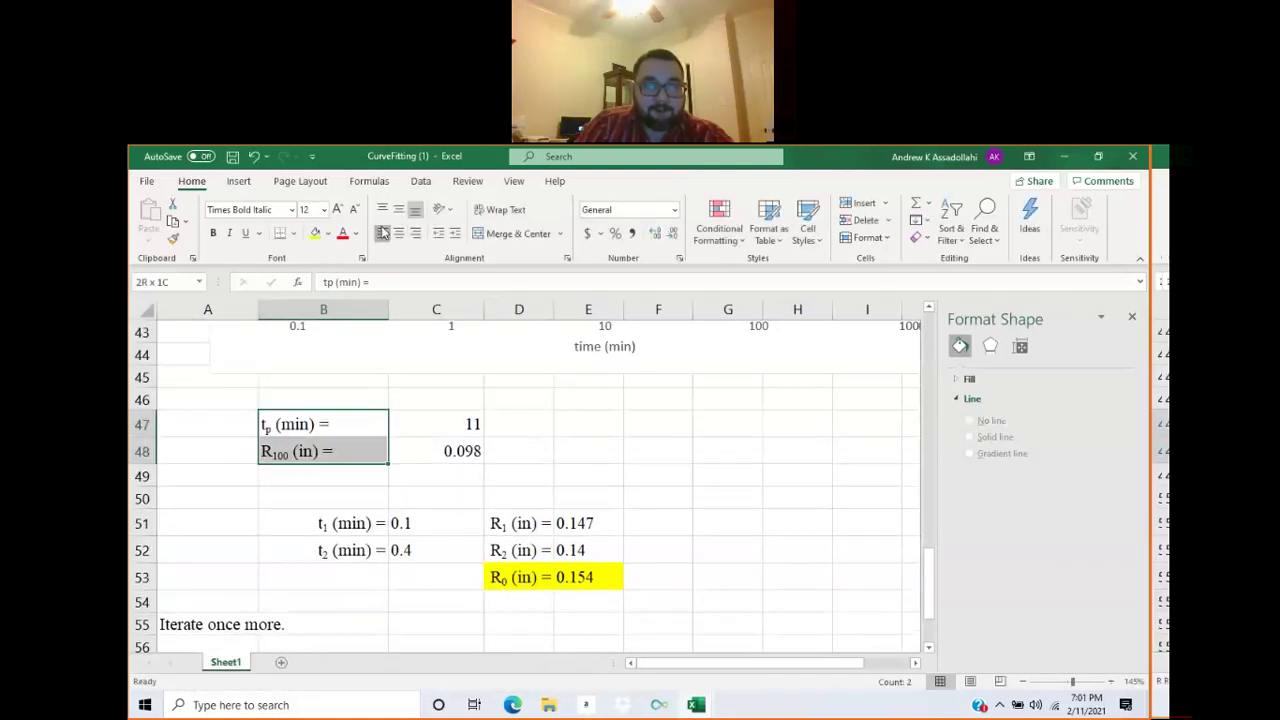
pyautogui.moveTo(446, 425); pyautogui.dragTo(452, 453)
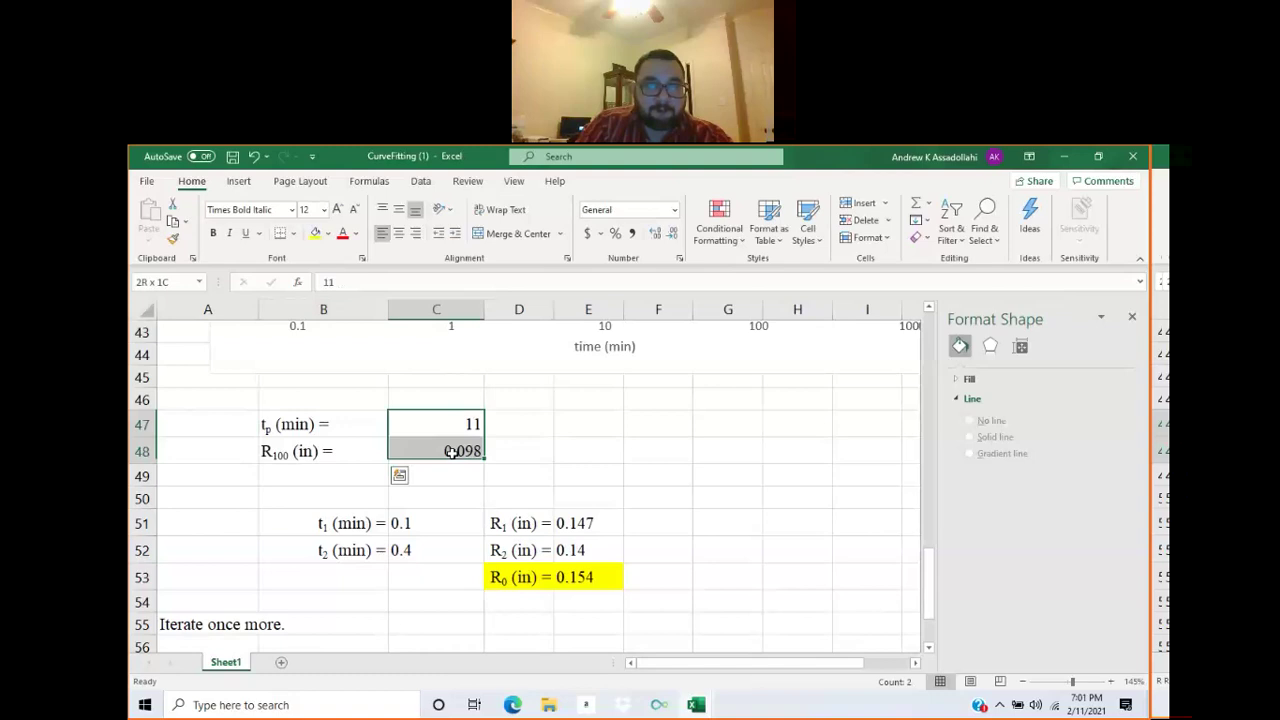
pyautogui.click(383, 236)
pyautogui.moveTo(320, 424); pyautogui.dragTo(370, 450)
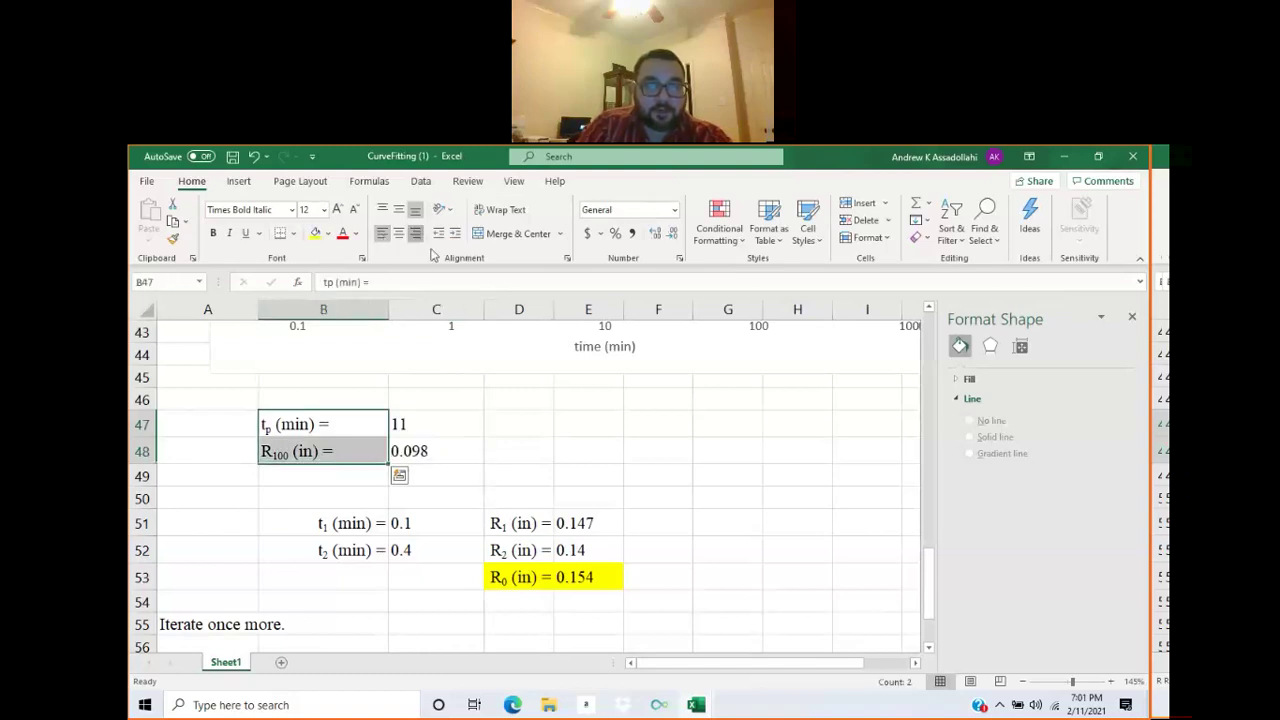
pyautogui.click(589, 425)
# Copy the R100 (in) label from B48 to B62 below the second iteration.
pyautogui.scroll(-4, 590, 430)
pyautogui.click(349, 483)
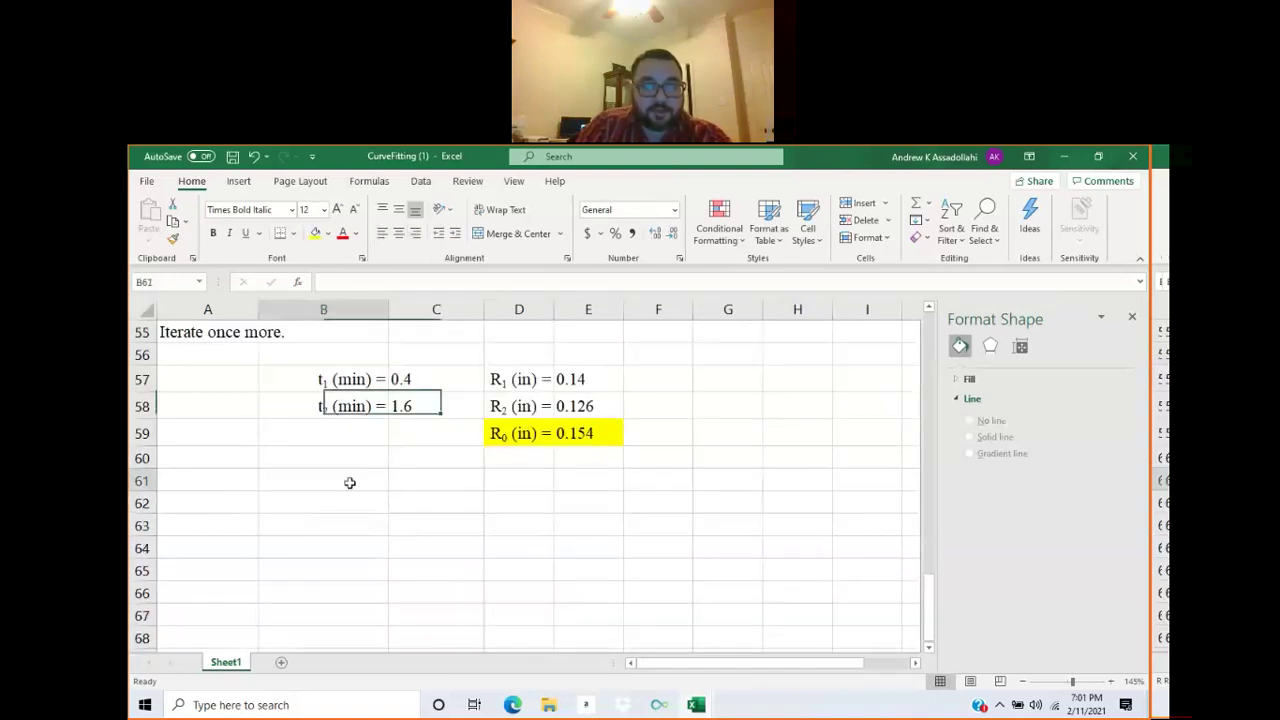
pyautogui.scroll(3, 349, 483)
pyautogui.click(364, 391)
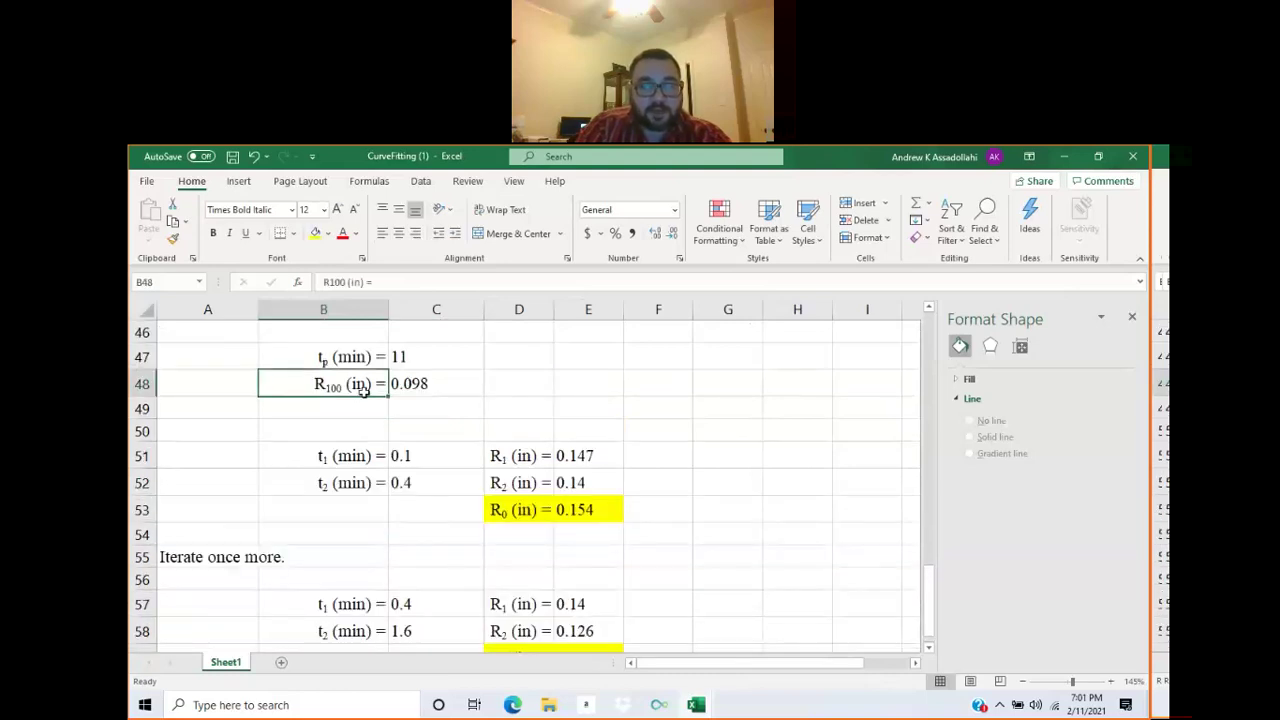
pyautogui.hotkey('ctrl', 'c')
pyautogui.scroll(-3, 408, 498)
pyautogui.click(367, 506)
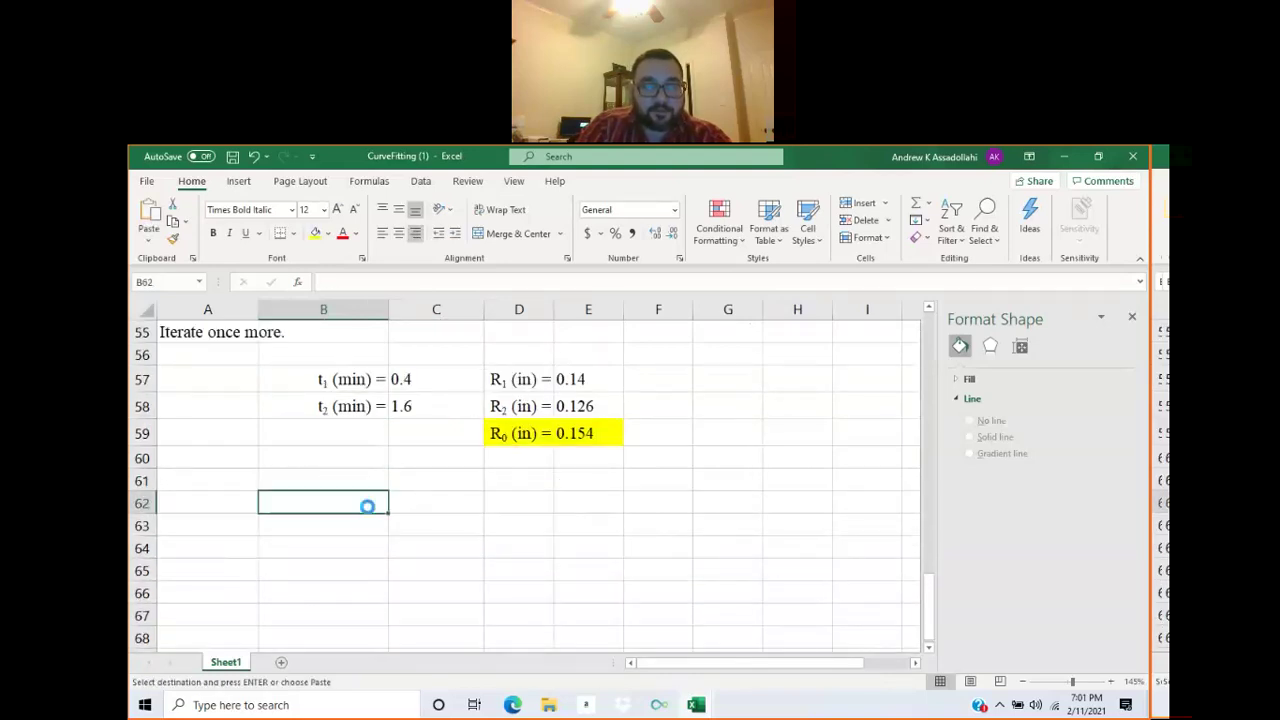
pyautogui.hotkey('ctrl', 'v')
# Change the copied label in B62 to R50 (in) =, keeping the 50 as subscript.
pyautogui.doubleClick(347, 507)
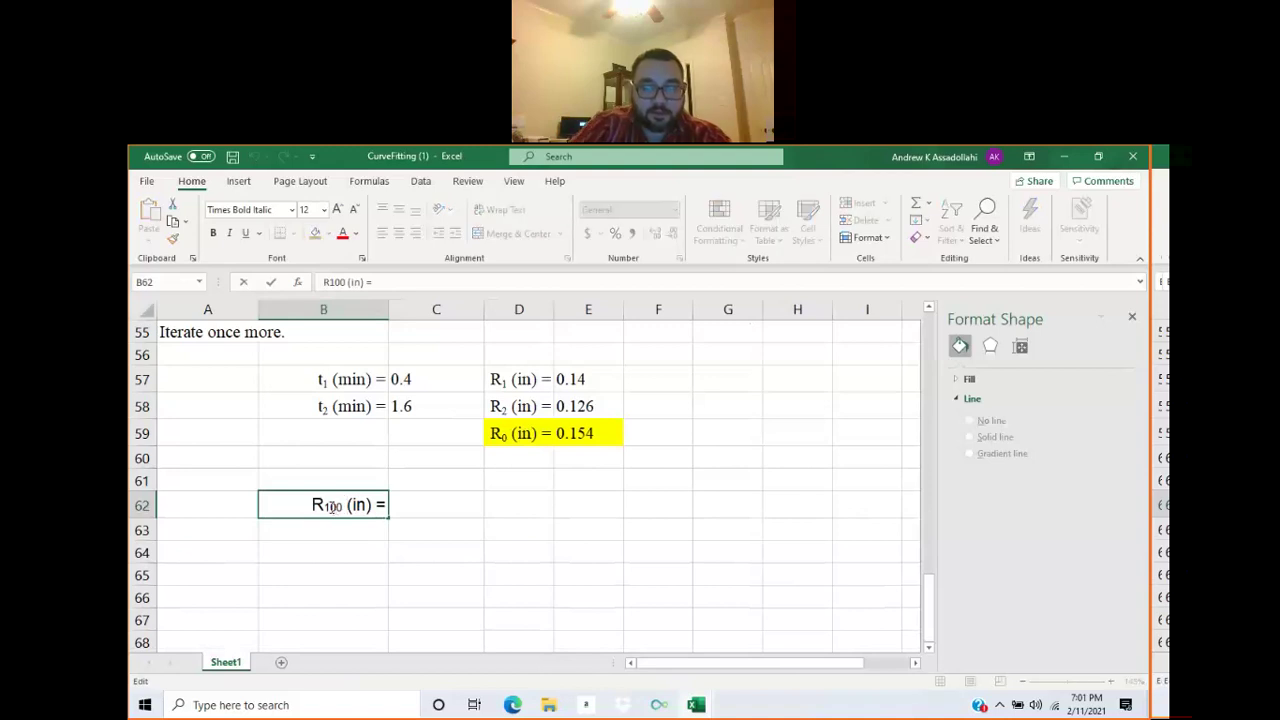
pyautogui.press('BackSpace')
pyautogui.press('BackSpace')
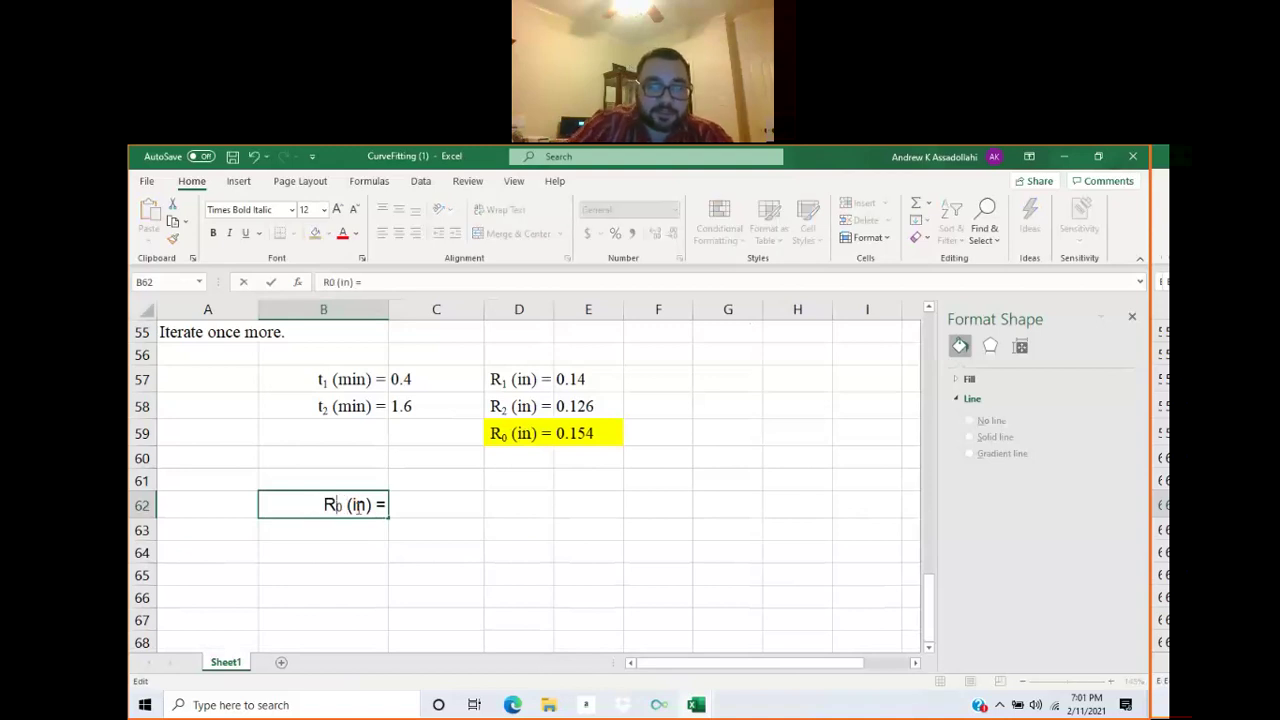
pyautogui.write('5')
pyautogui.press('BackSpace')
pyautogui.write('10')
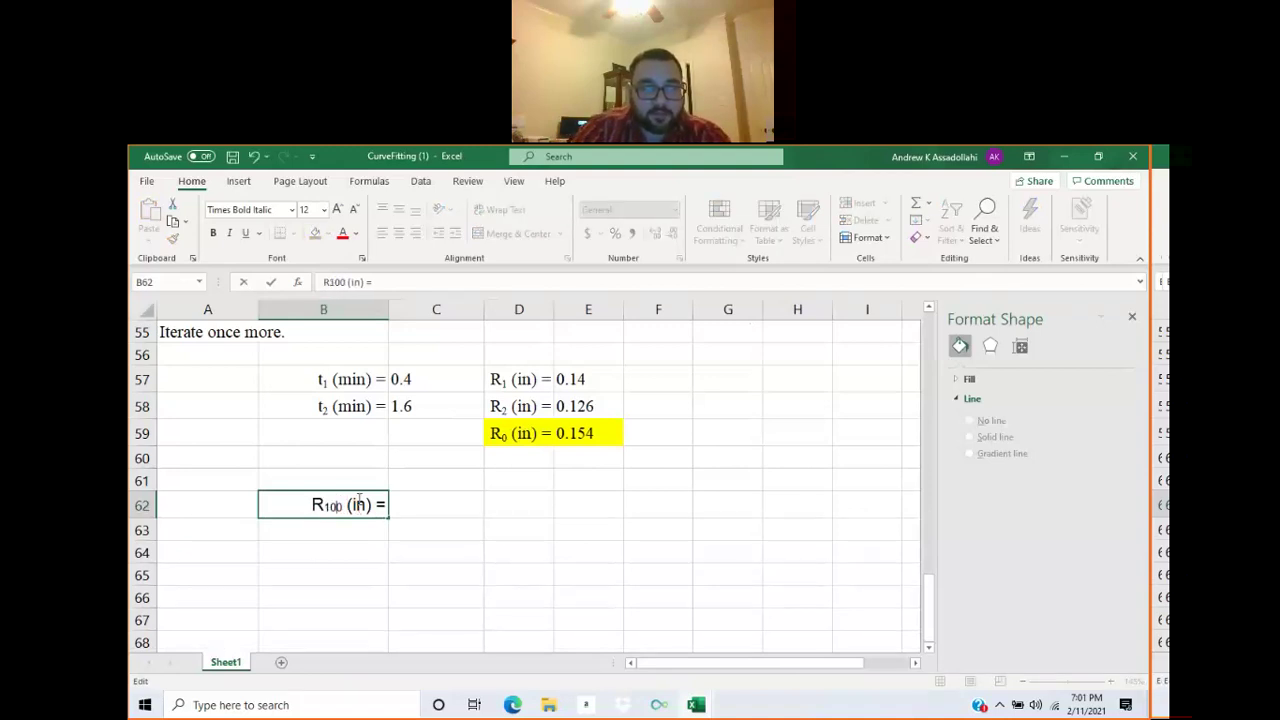
pyautogui.hotkey('ctrl', 'z')
pyautogui.moveTo(335, 509); pyautogui.dragTo(328, 508)
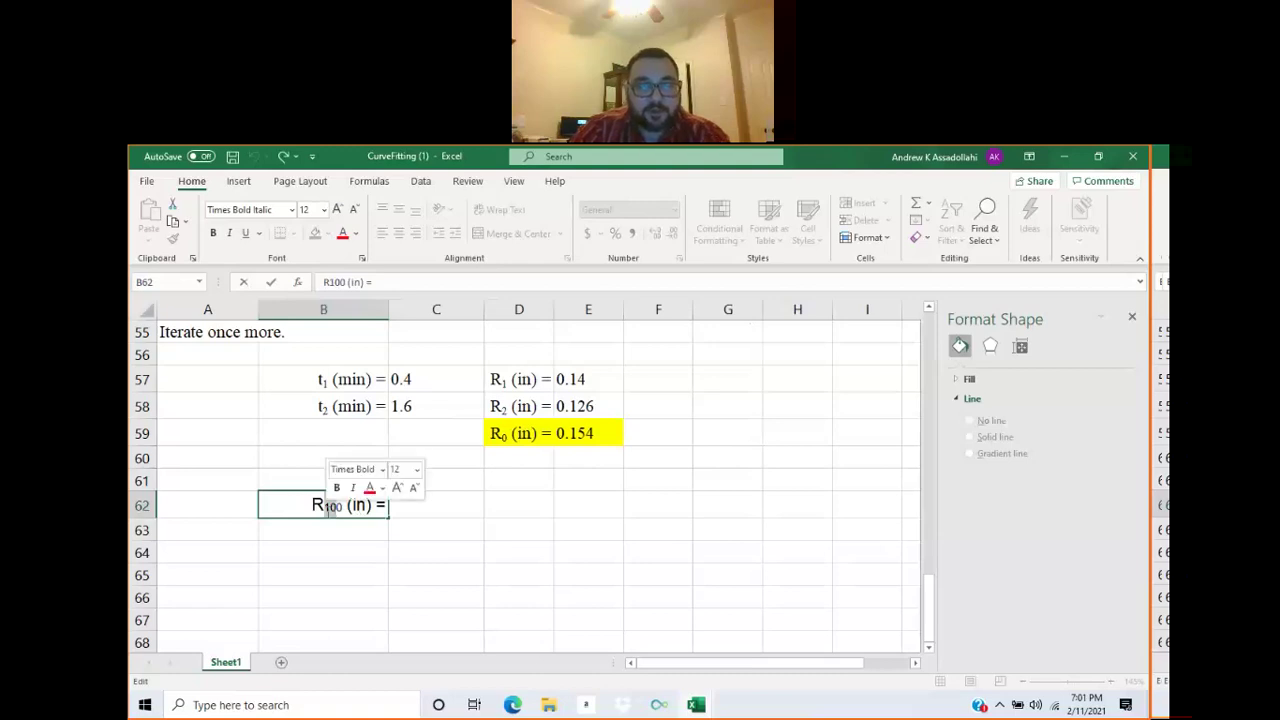
pyautogui.press('Escape')
pyautogui.click(484, 514)
pyautogui.press('Left')
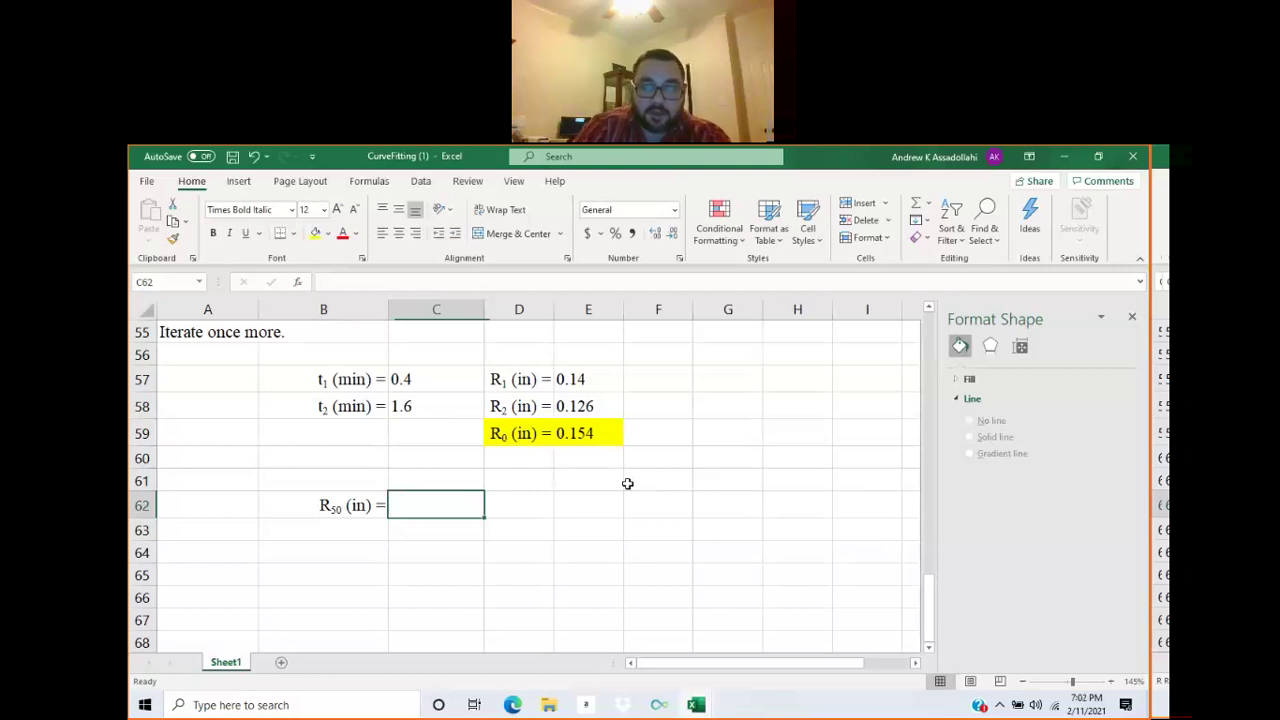
# Calculate R50 in C62 as the average of R100 and the second-iteration R0 with =(C48+E59)/2.
pyautogui.write('=')
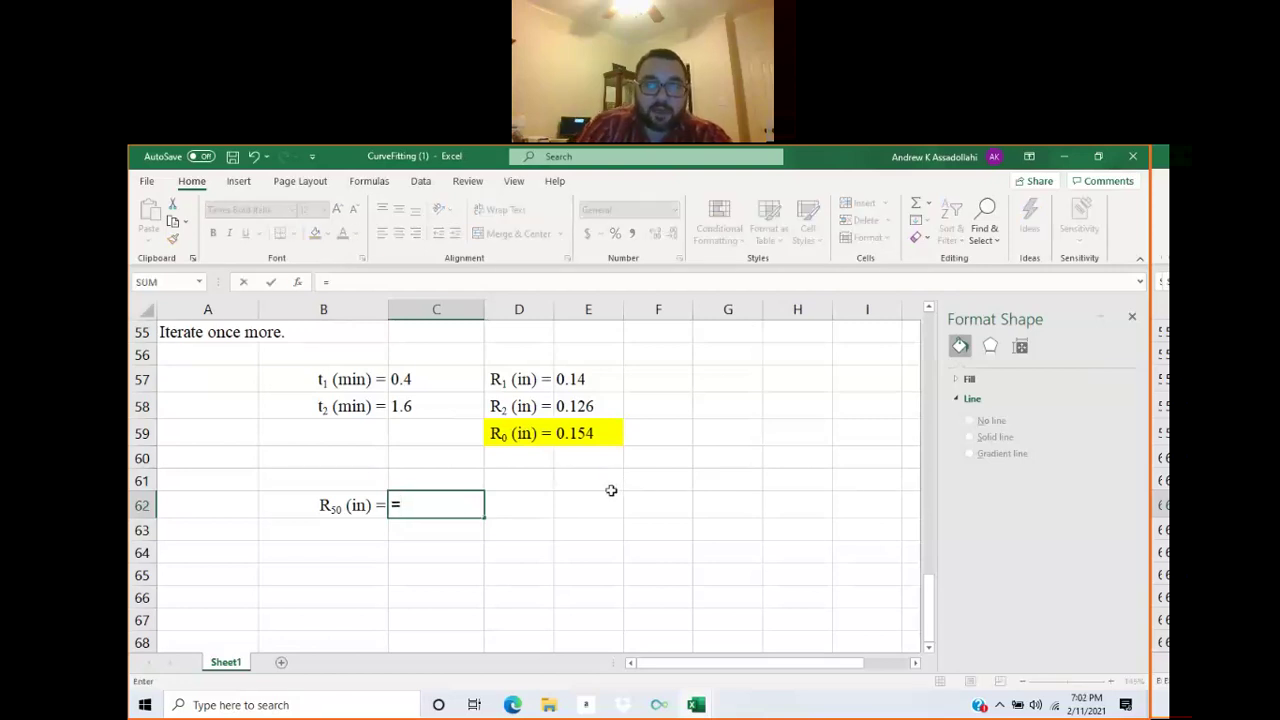
pyautogui.write('(')
pyautogui.scroll(3, 611, 490)
pyautogui.scroll(1, 611, 490)
pyautogui.click(435, 450)
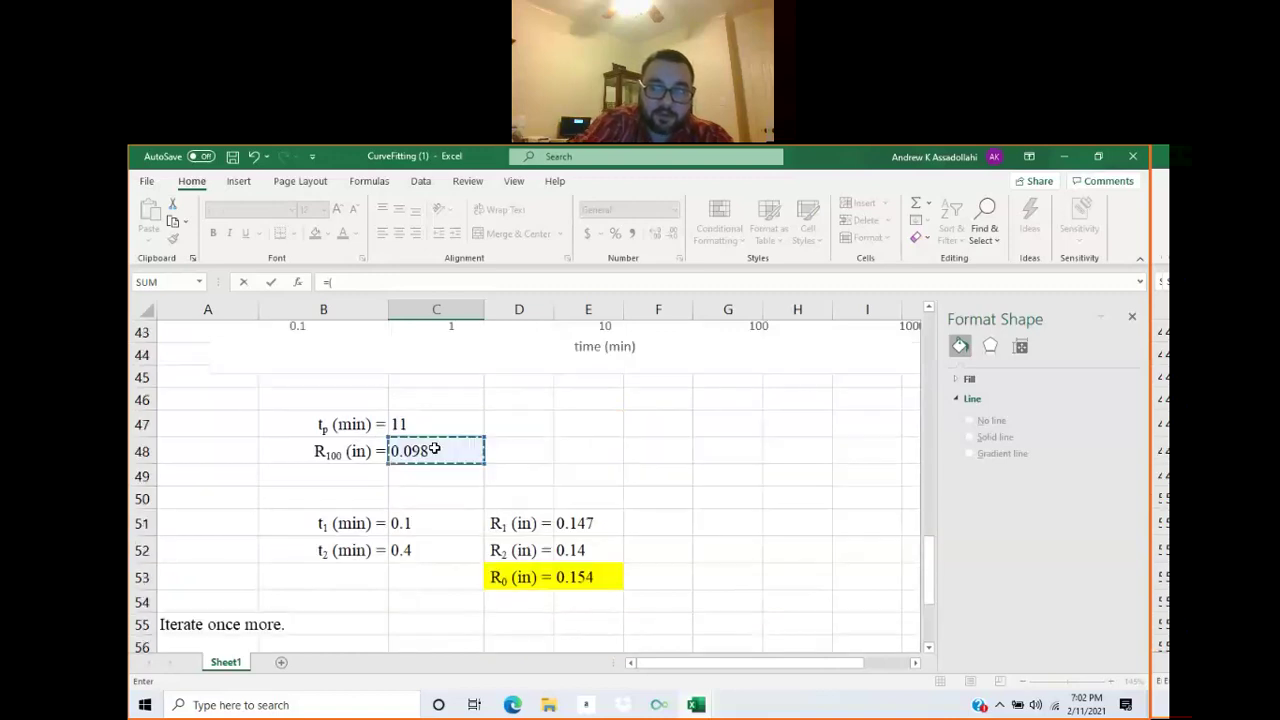
pyautogui.write('+')
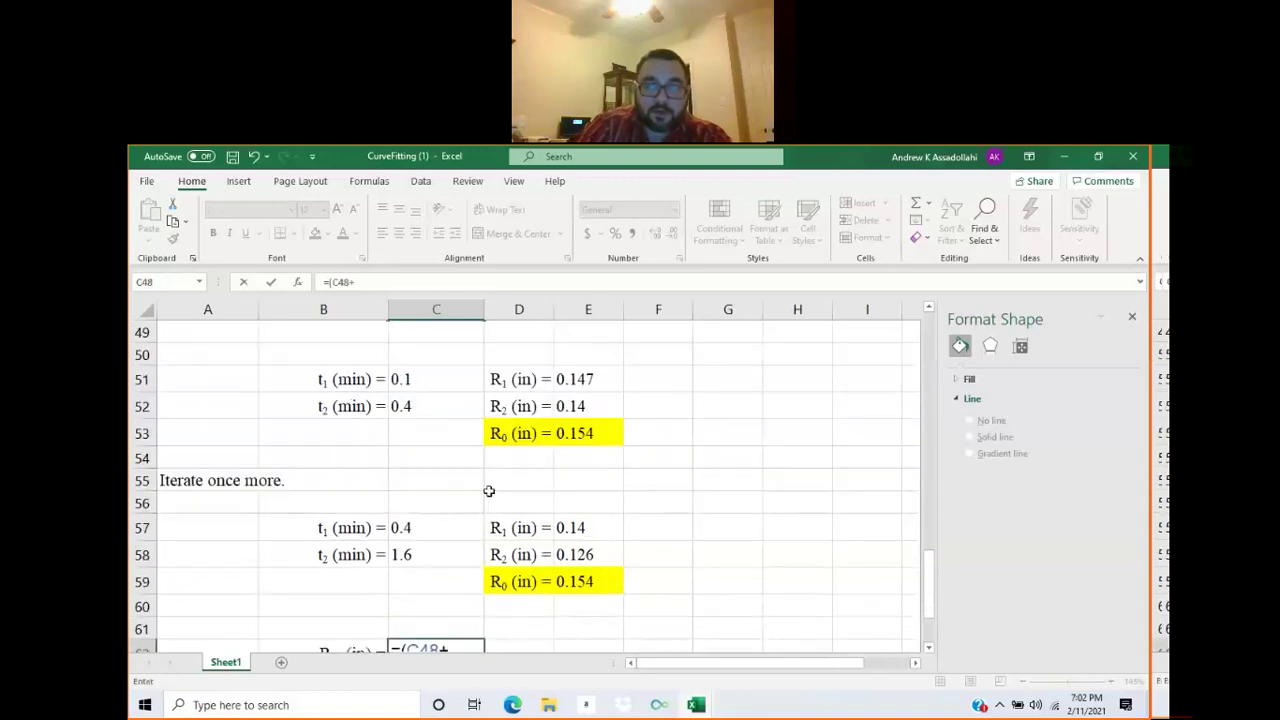
pyautogui.click(580, 580)
pyautogui.scroll(-2, 580, 580)
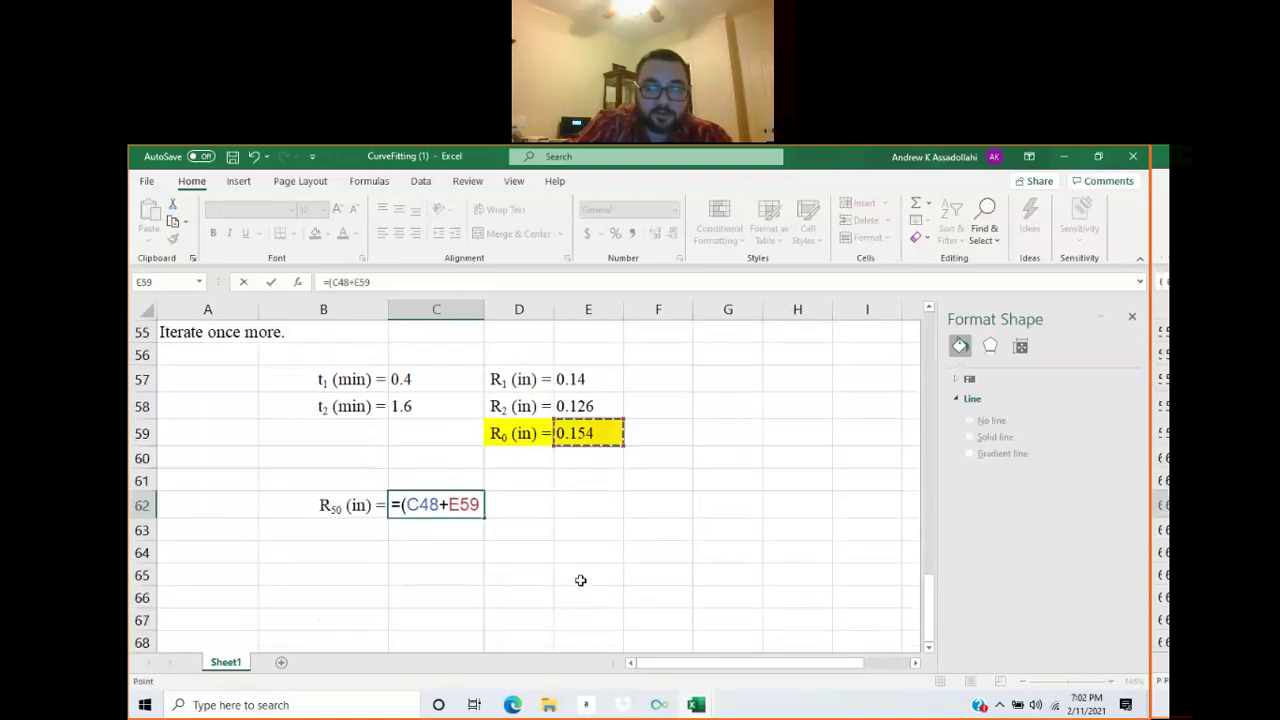
pyautogui.write(')/2')
pyautogui.press('Return')
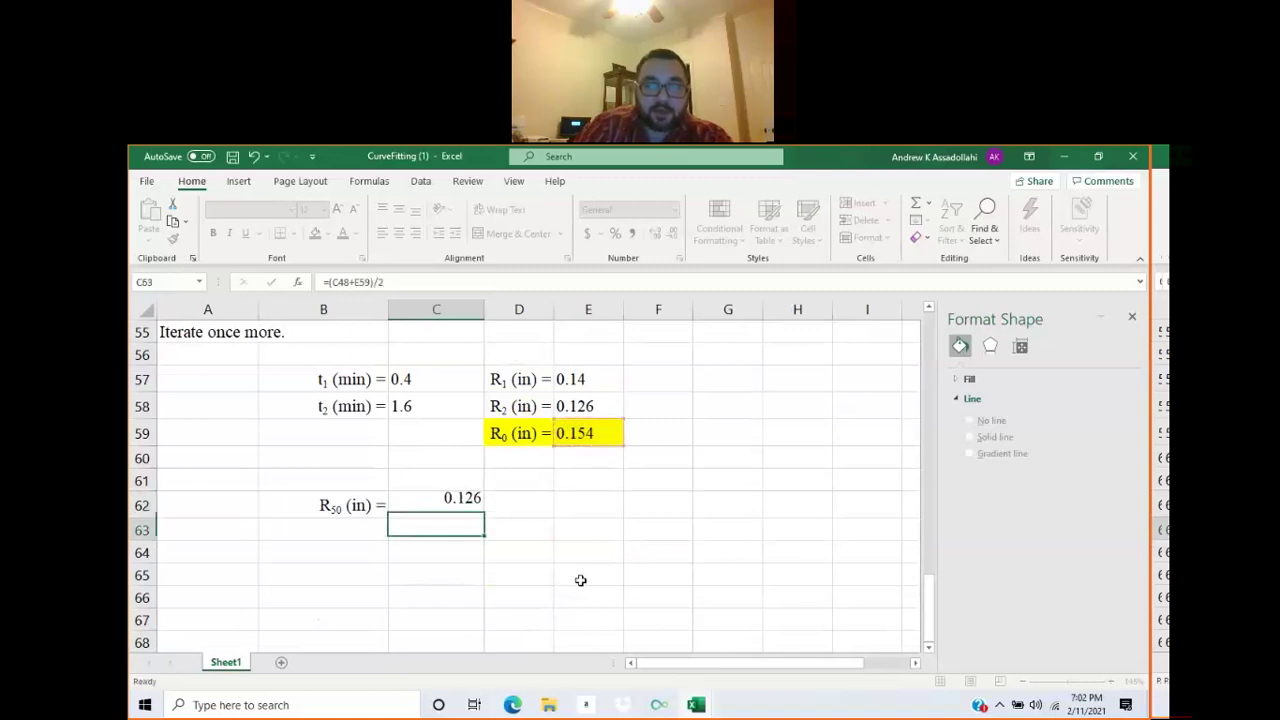
# Left-align the R50 value in C62.
pyautogui.click(462, 506)
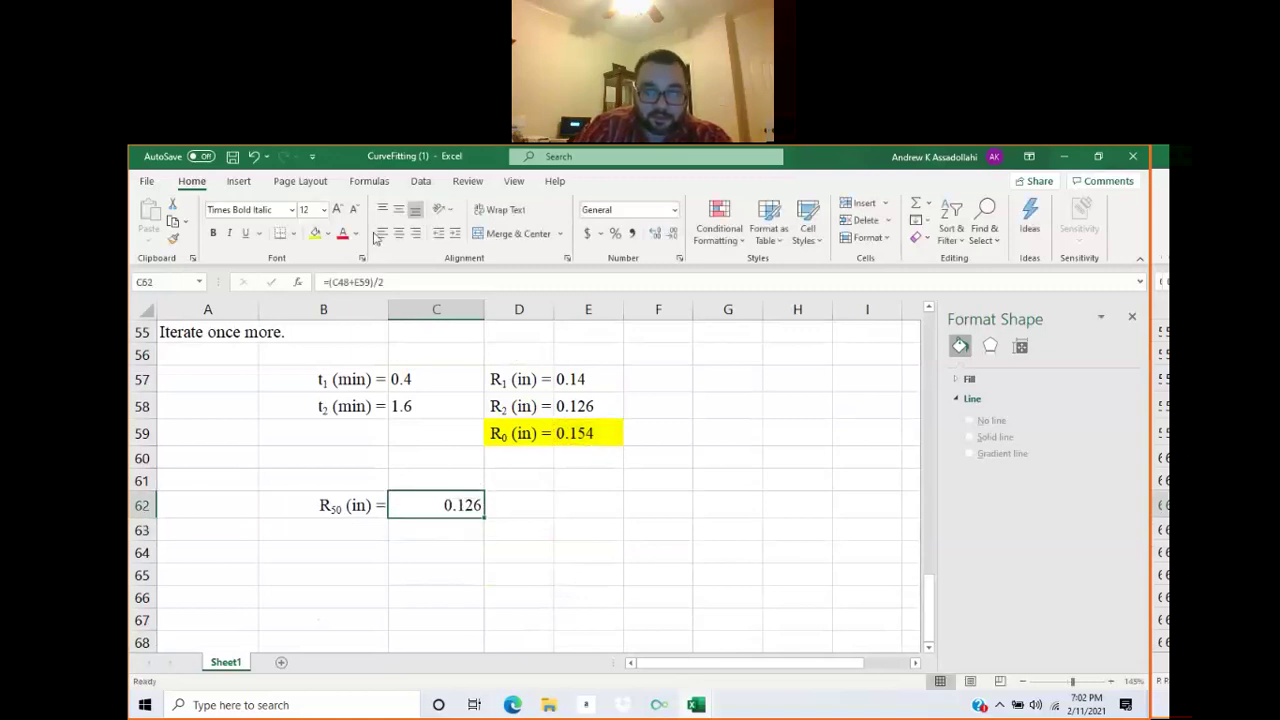
pyautogui.click(381, 232)
pyautogui.click(531, 543)
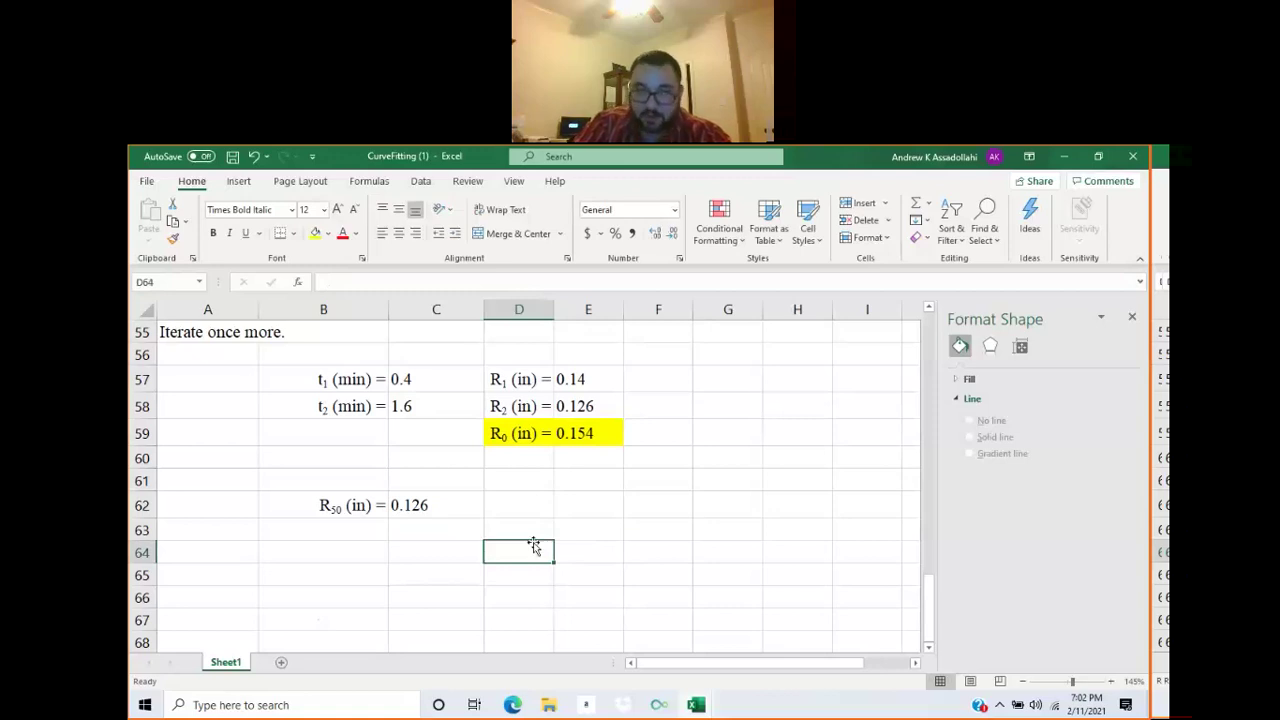
# Copy the R50 label from B62 down to B63 and change it to T50 = without a unit.
pyautogui.click(341, 531)
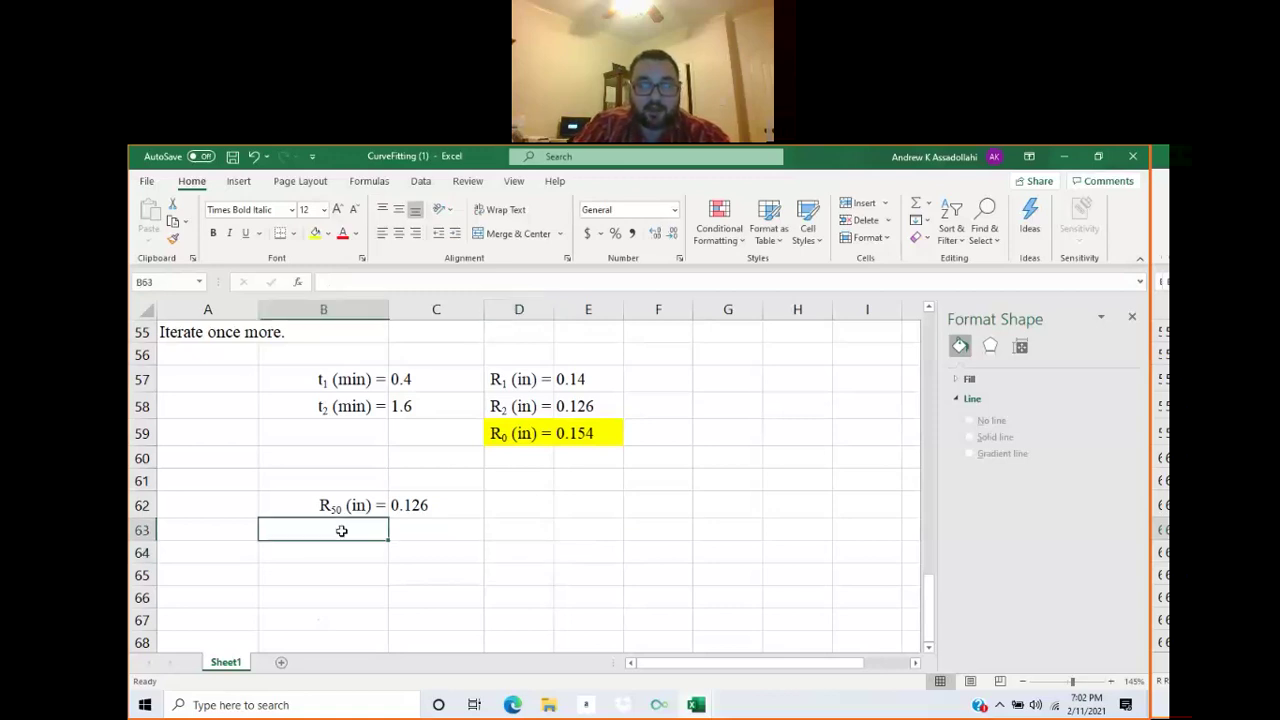
pyautogui.click(343, 508)
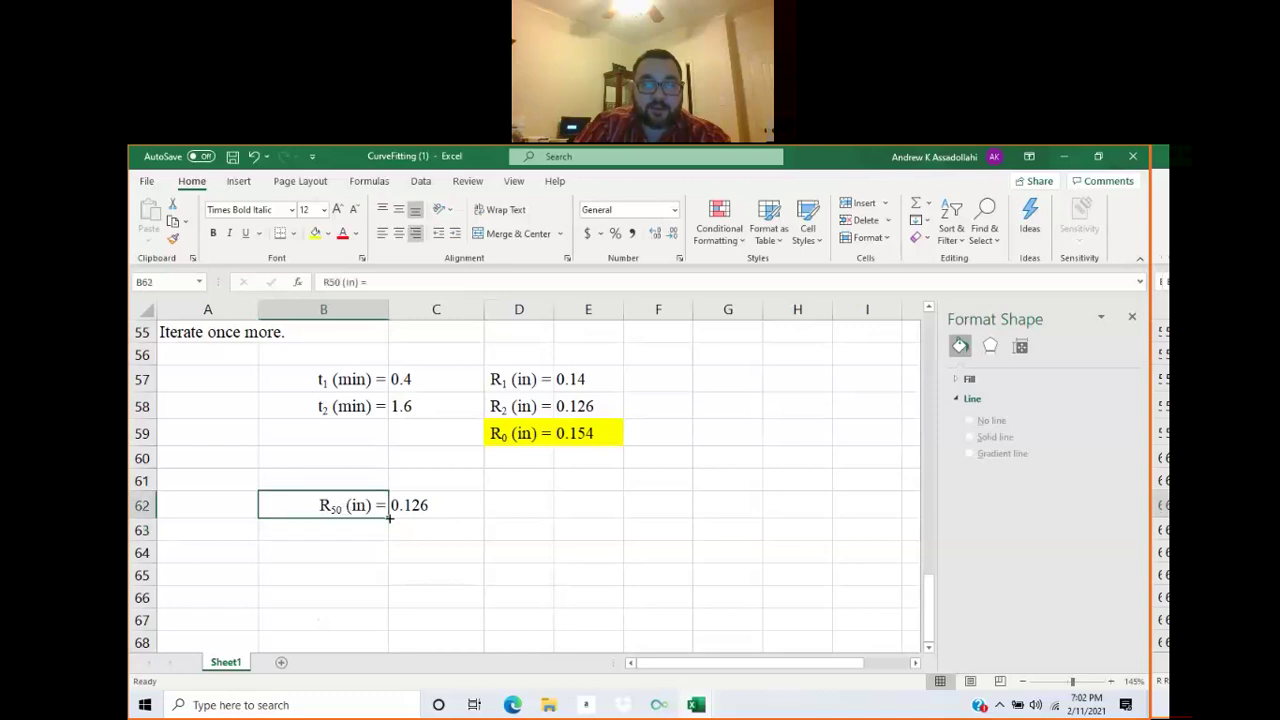
pyautogui.moveTo(389, 517); pyautogui.dragTo(338, 532)
pyautogui.doubleClick(339, 532)
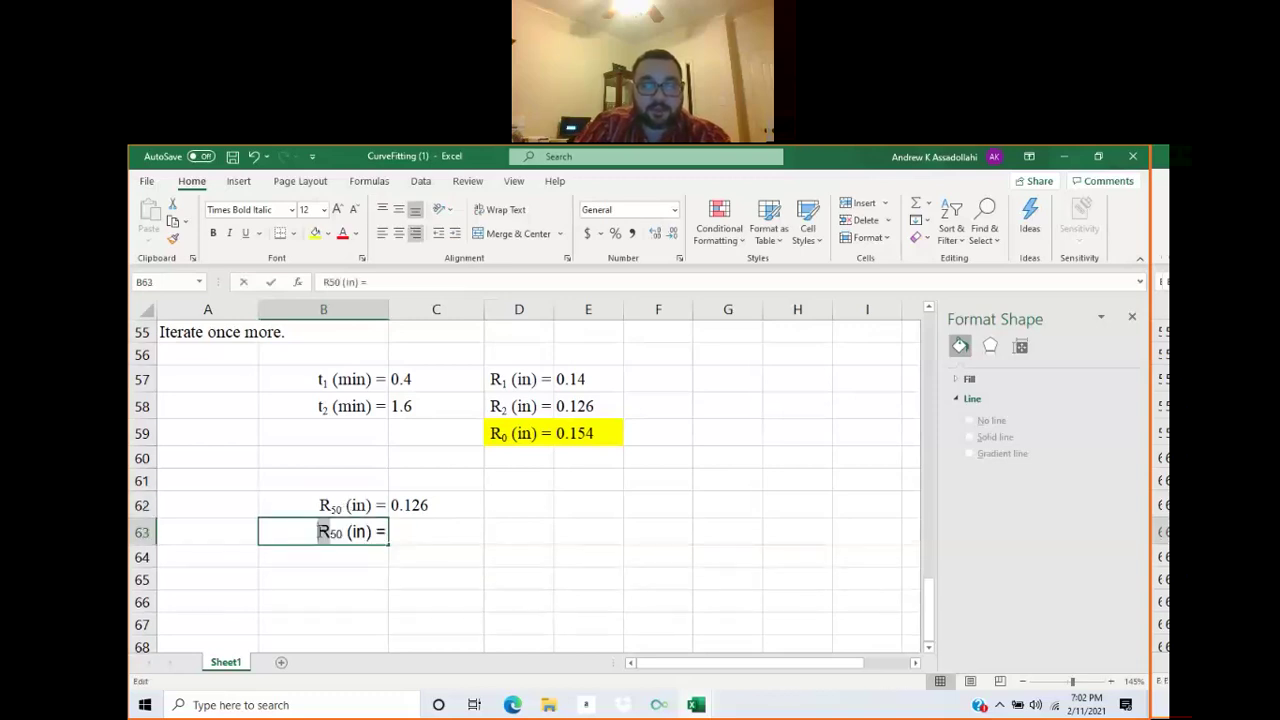
pyautogui.write('T')
pyautogui.moveTo(346, 532); pyautogui.dragTo(372, 534)
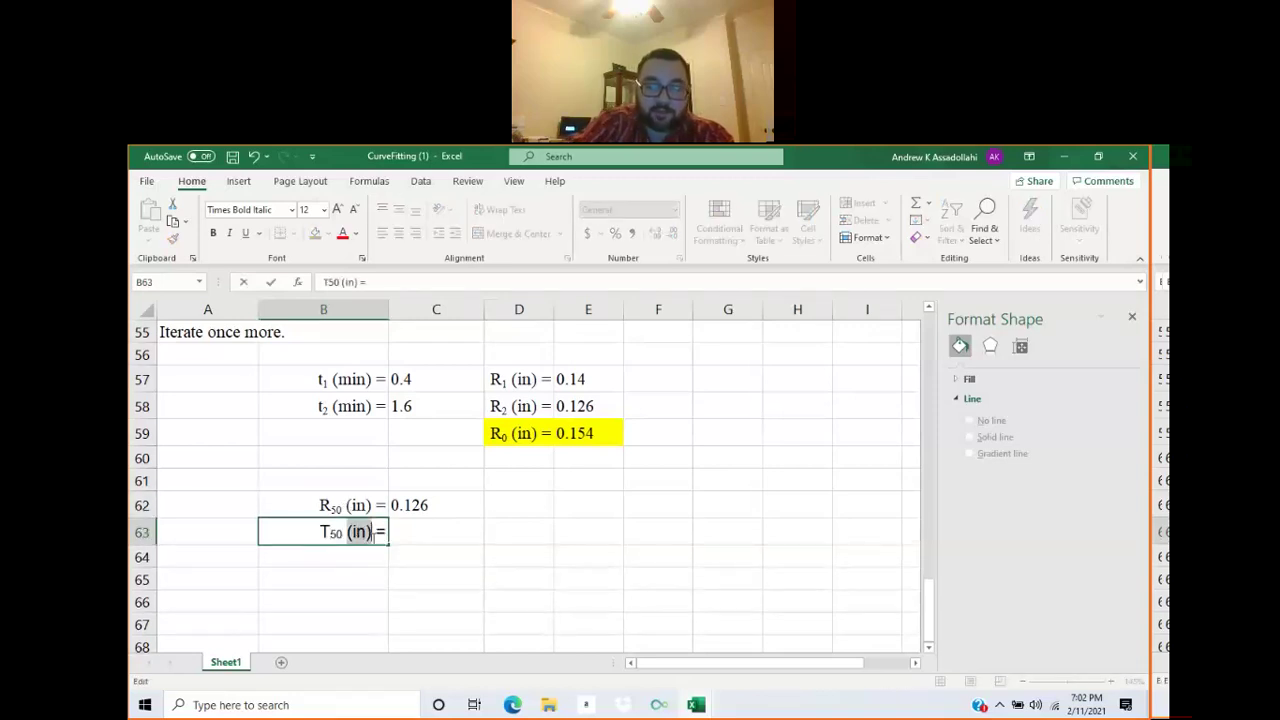
pyautogui.press('BackSpace')
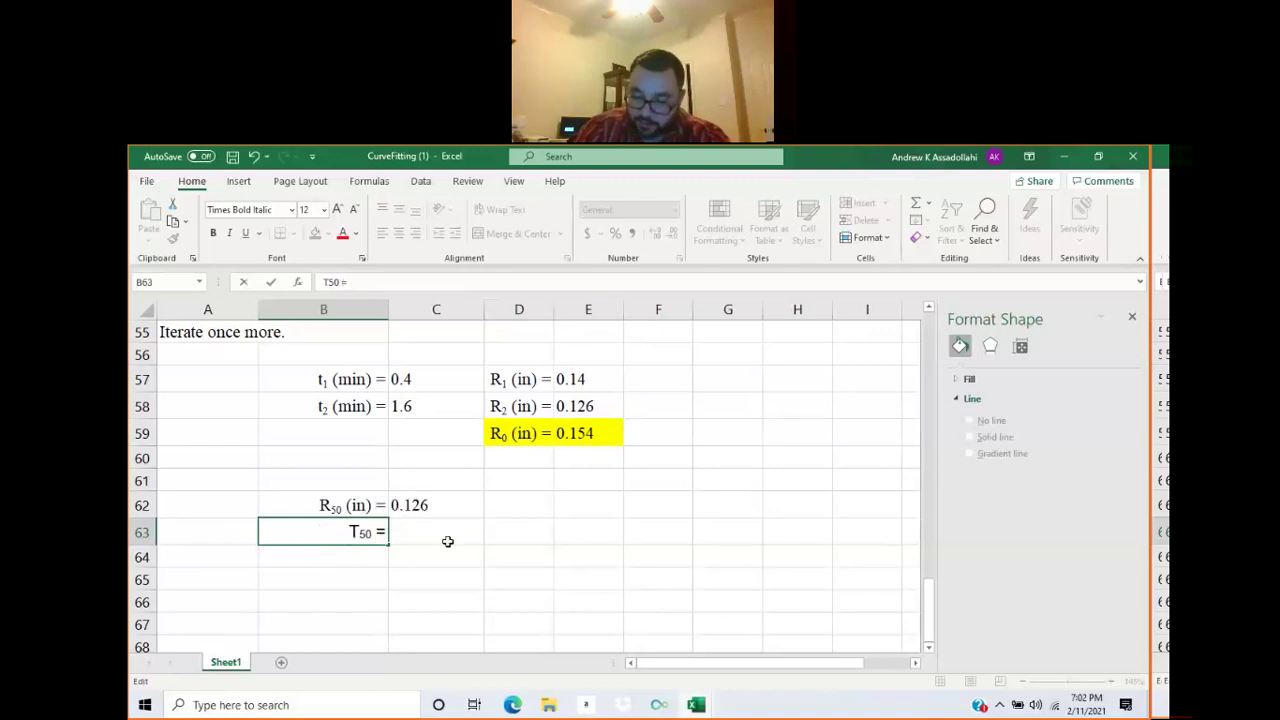
pyautogui.click(447, 541)
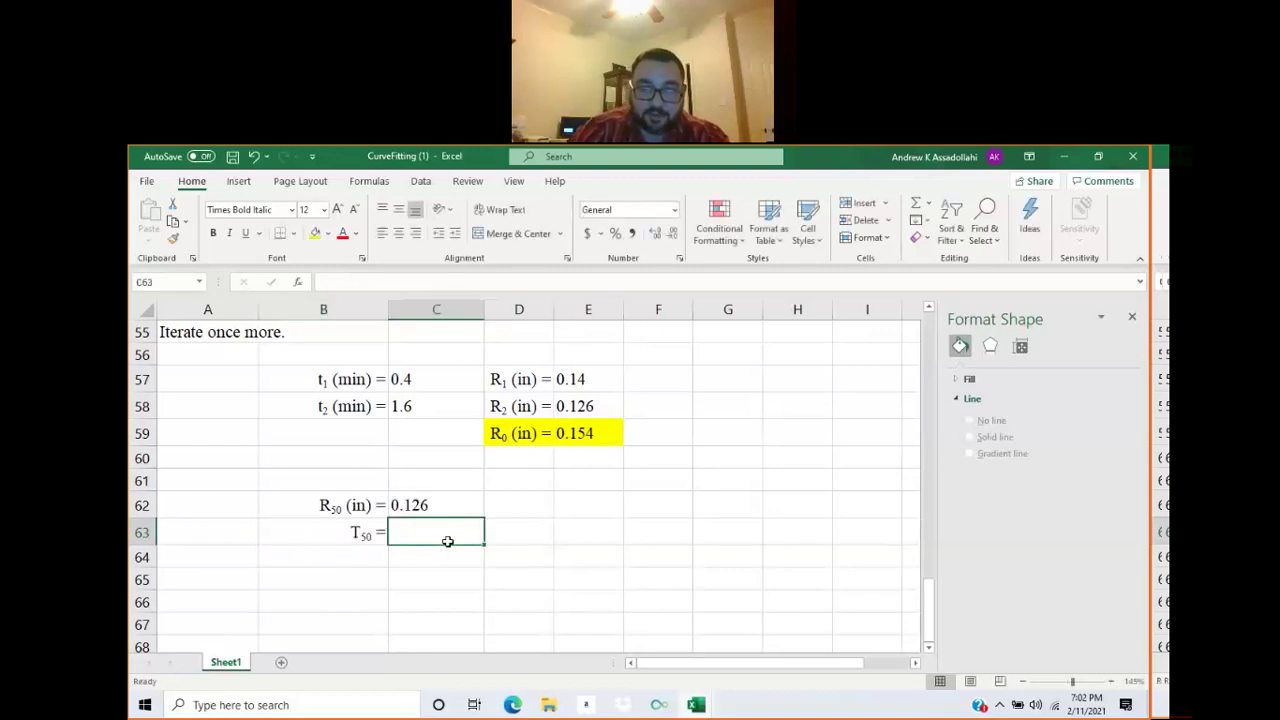
# Enter 0.197 as the T50 value in C63.
pyautogui.press('Right')
pyautogui.press('Right')
pyautogui.scroll(2, 447, 541)
pyautogui.click(454, 632)
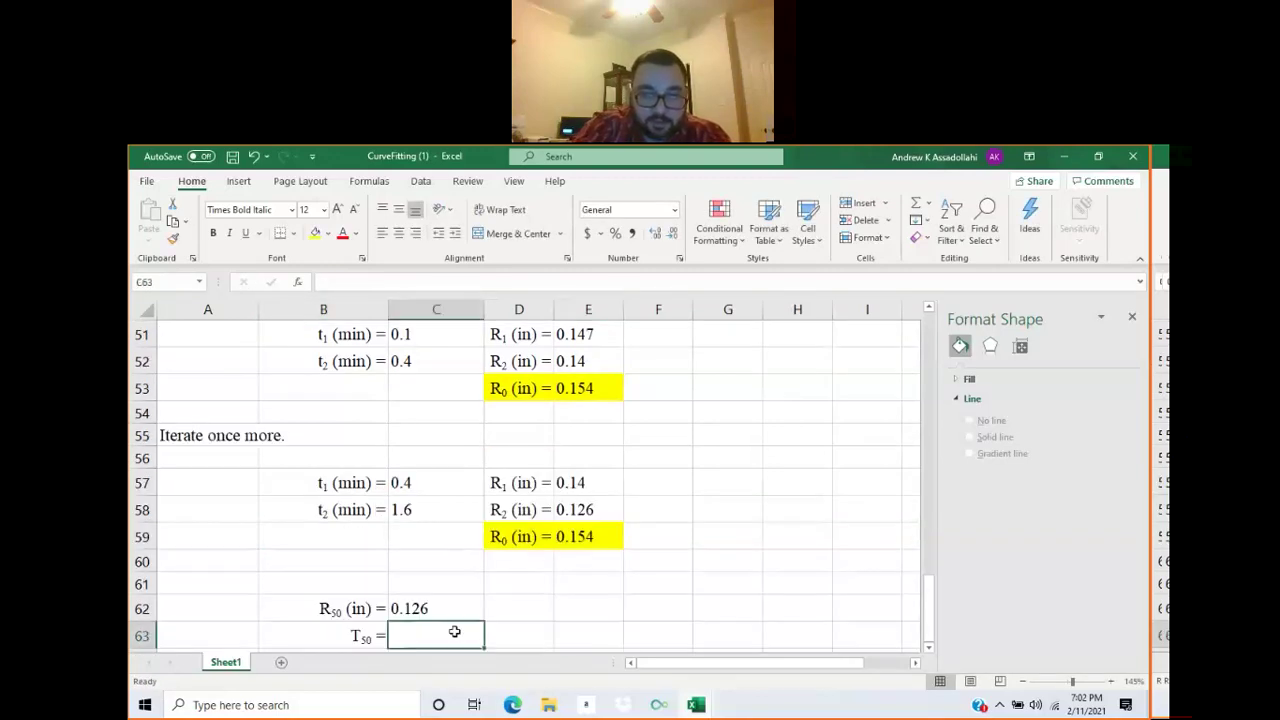
pyautogui.write('0.')
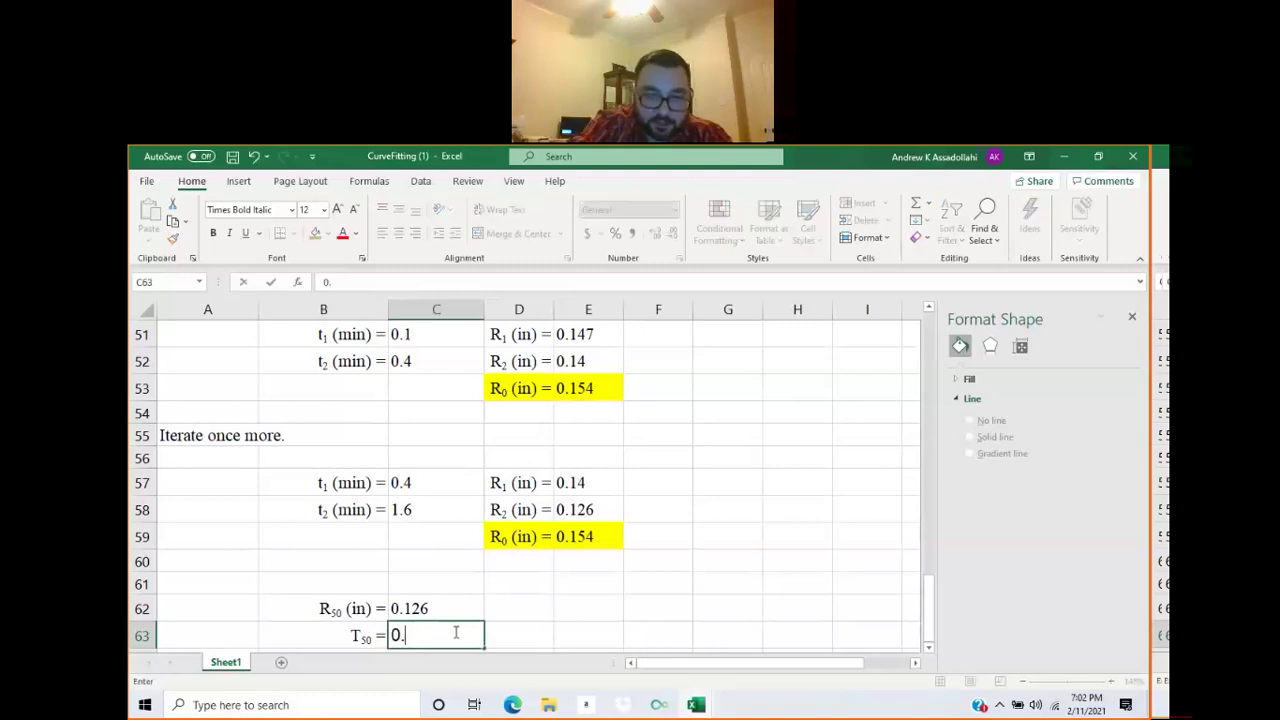
pyautogui.write('197')
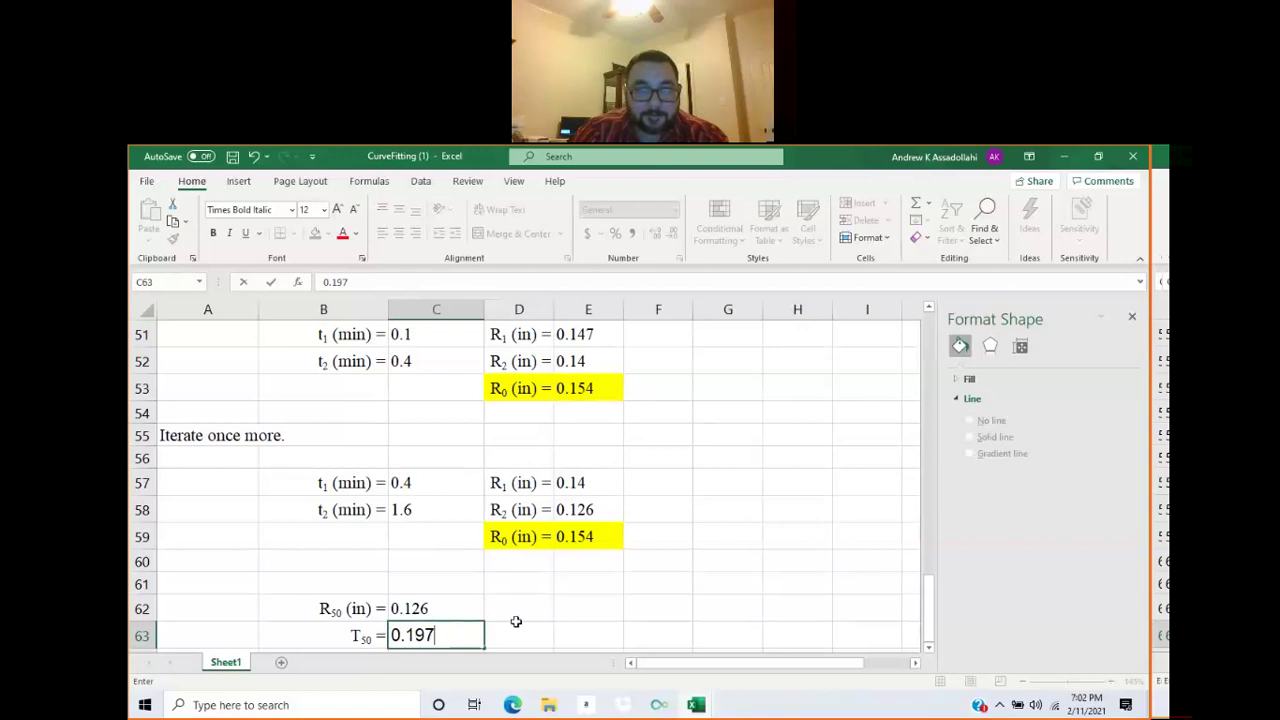
pyautogui.press('Tab')
pyautogui.press('Tab')
# Left-align the T50 value in C63.
pyautogui.scroll(-1, 542, 581)
pyautogui.click(452, 556)
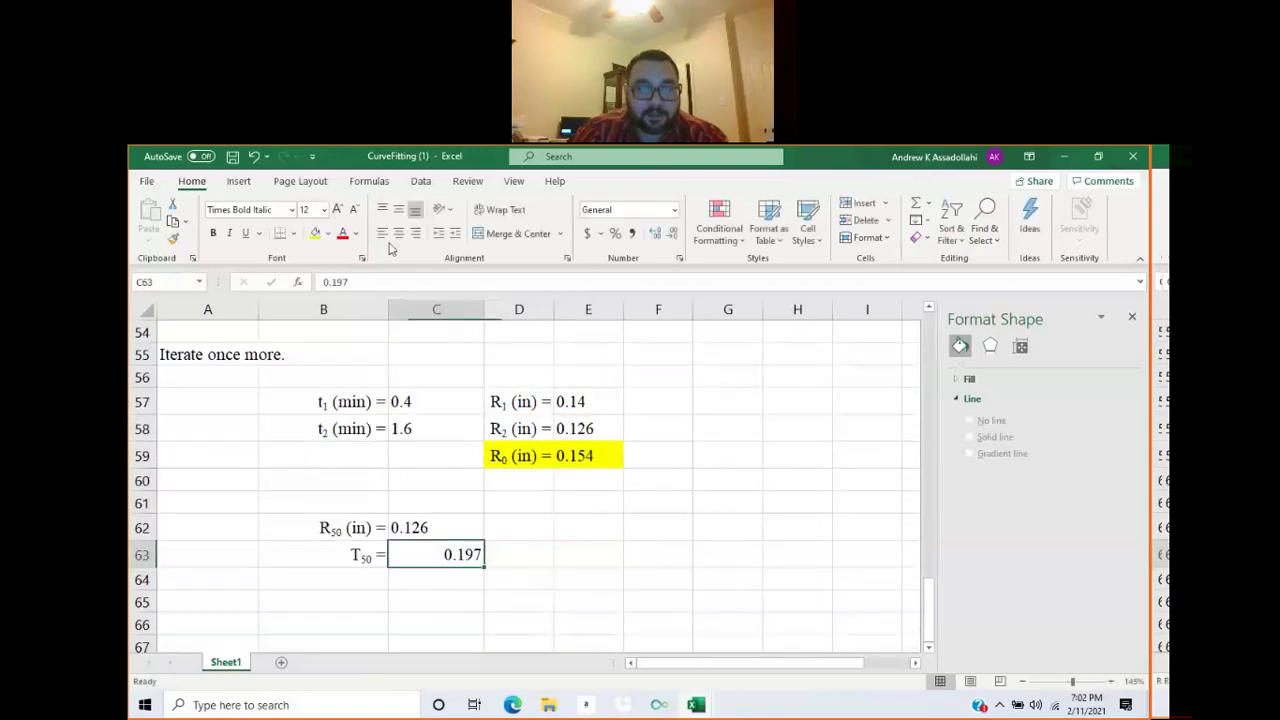
pyautogui.click(383, 234)
pyautogui.click(570, 531)
# Enter the label cv (in/min) = in B65, below the T50 row.
pyautogui.scroll(-1, 537, 544)
pyautogui.click(357, 510)
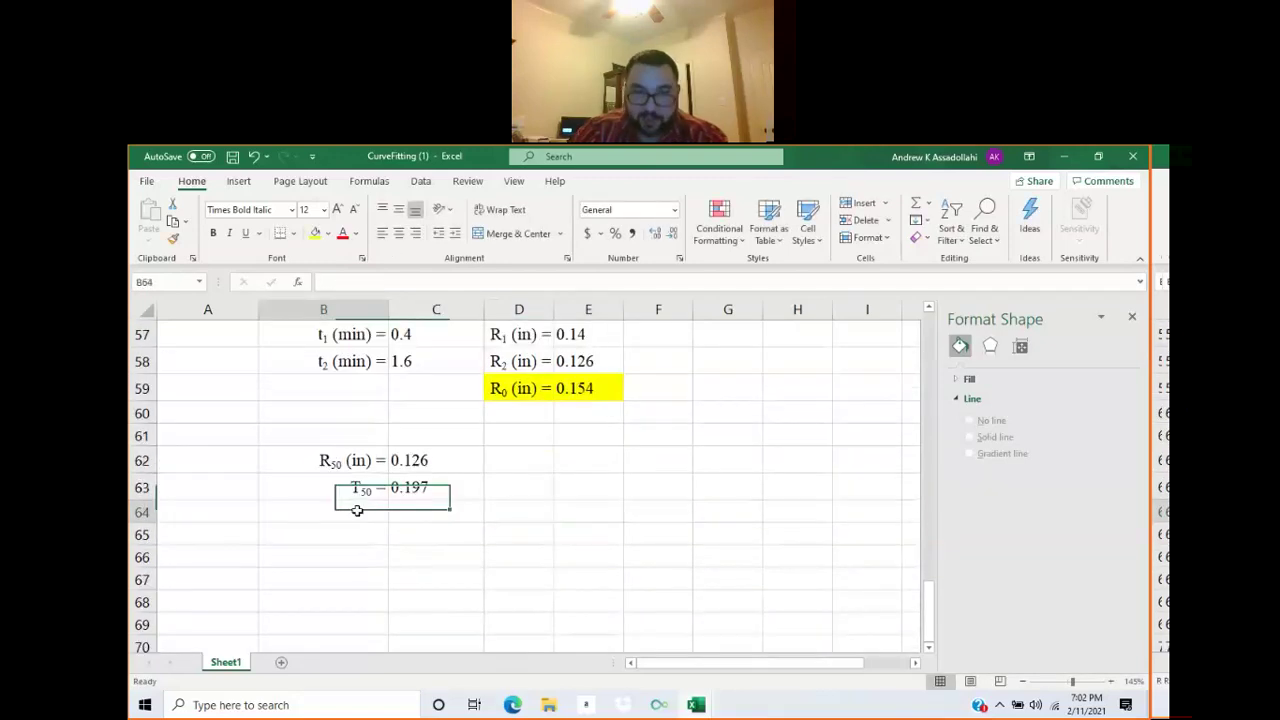
pyautogui.click(356, 534)
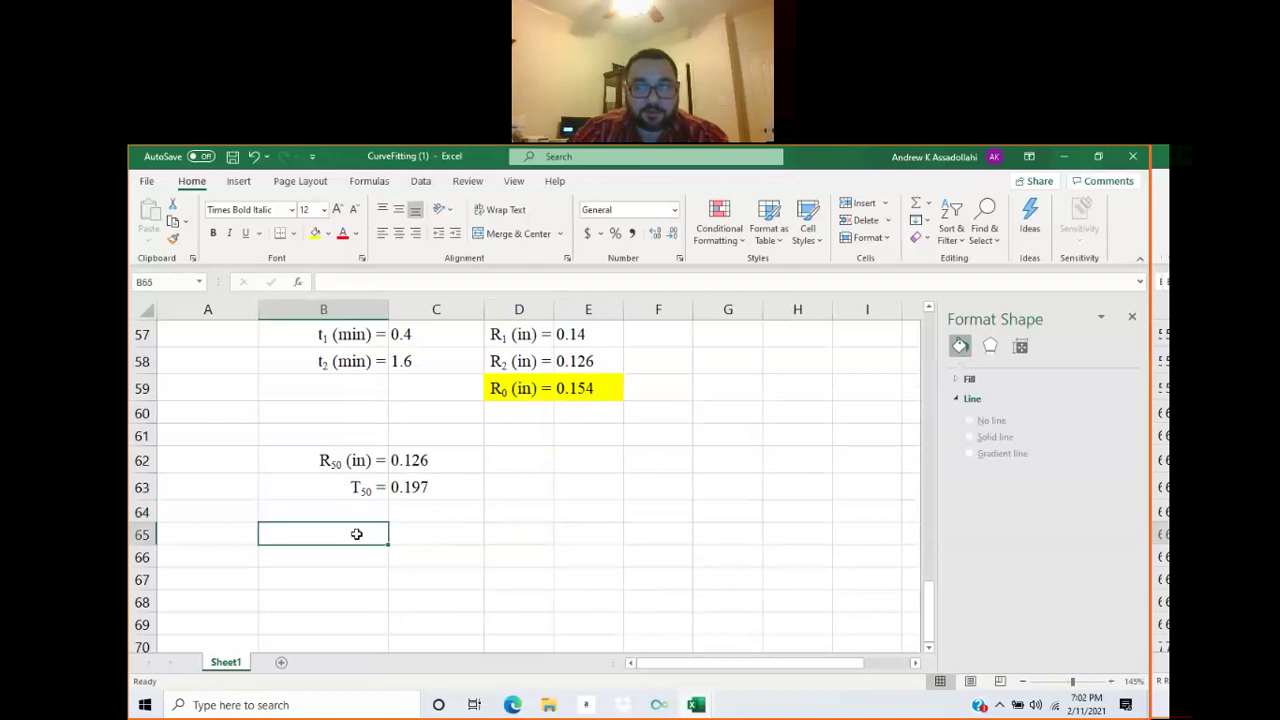
pyautogui.write('cv')
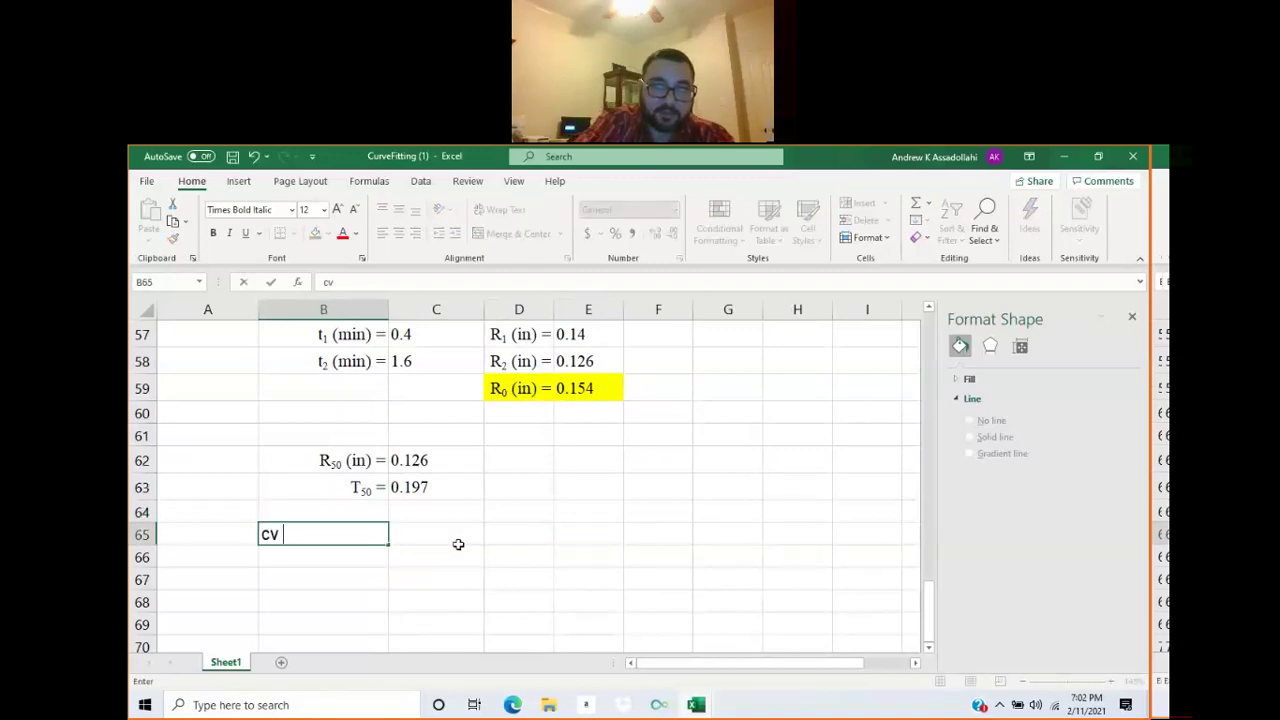
pyautogui.write(' (')
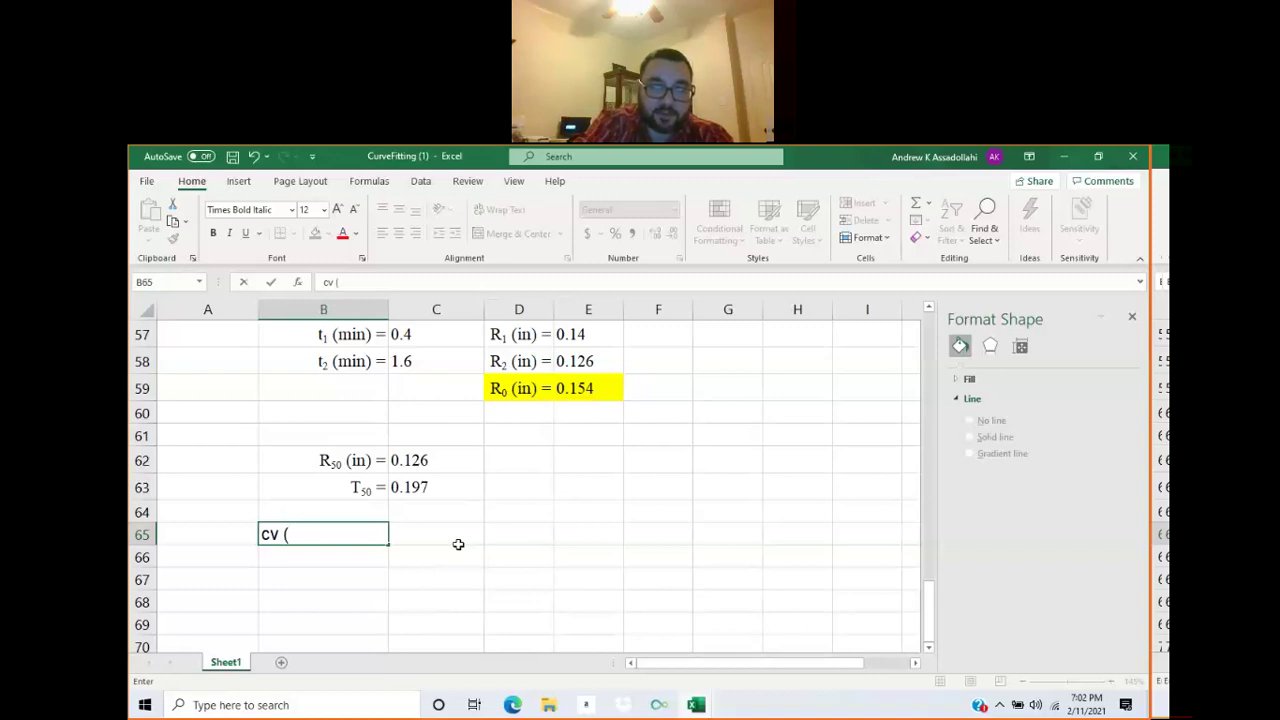
pyautogui.write('in/min) ')
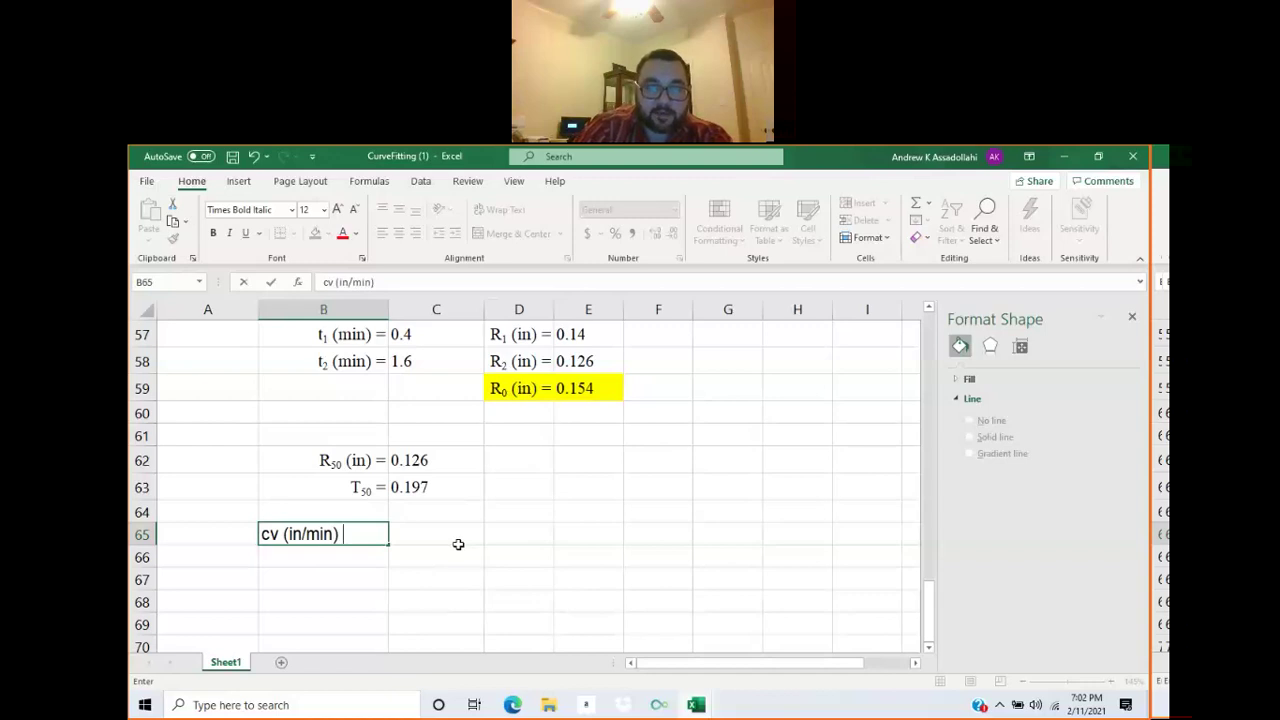
pyautogui.write('=')
pyautogui.click(458, 544)
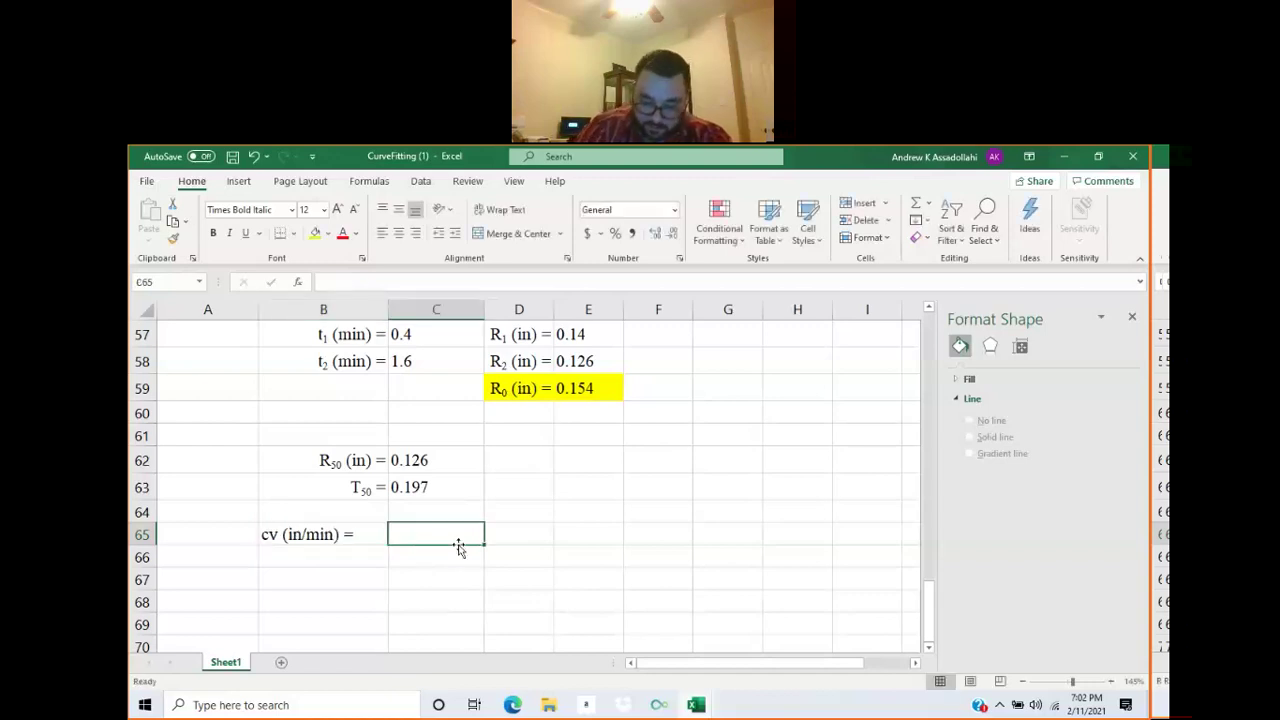
# Start the cv formula in C65 by multiplying T50 in C63 by the square of Hdr in B22.
pyautogui.write('=')
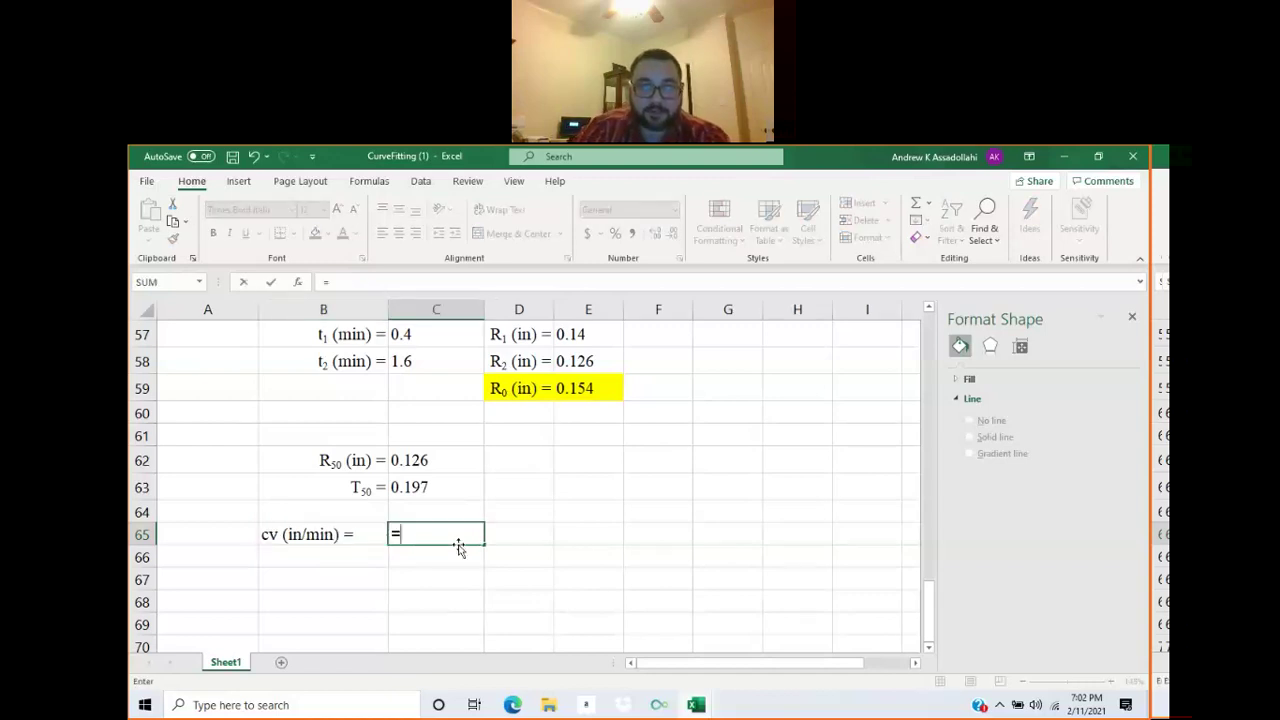
pyautogui.click(432, 484)
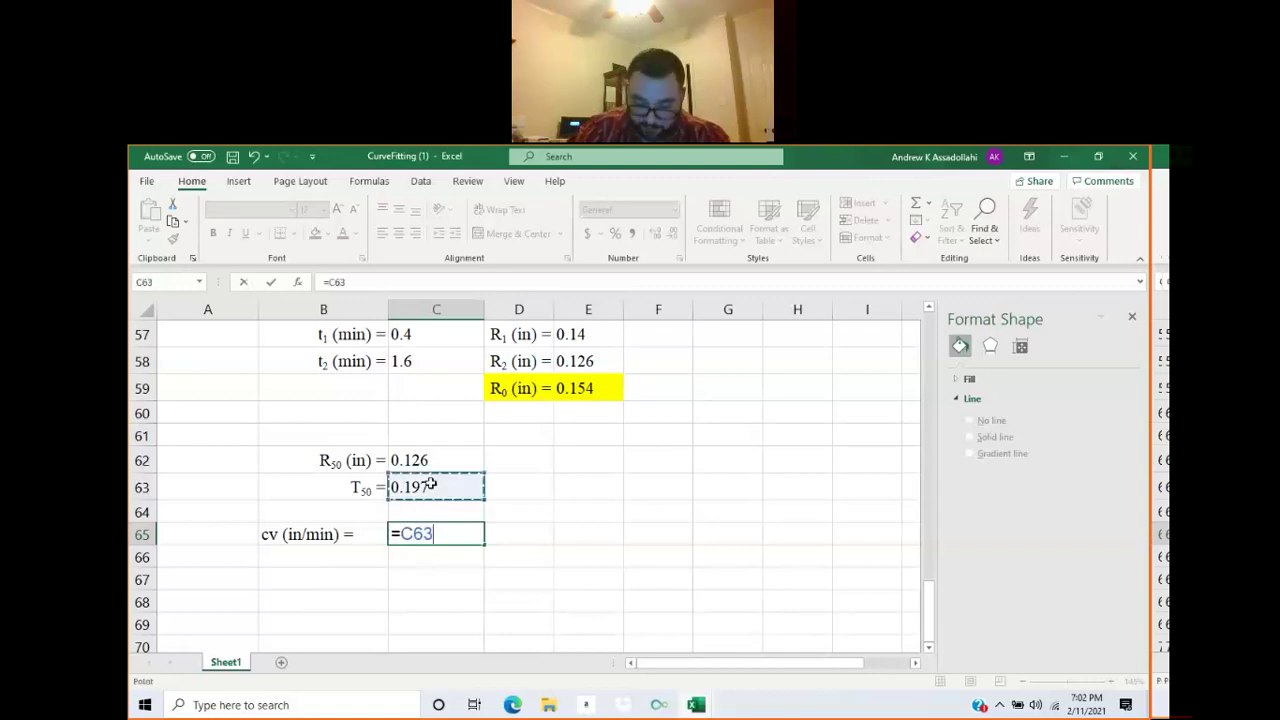
pyautogui.write('*')
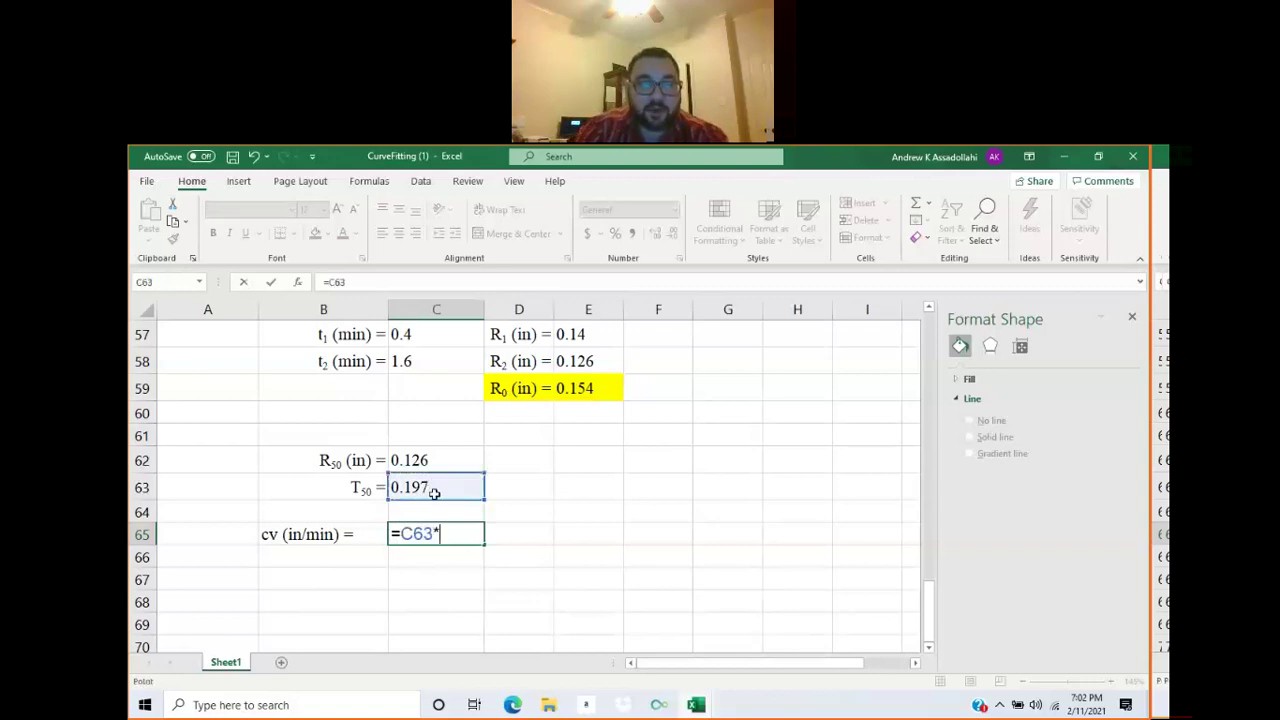
pyautogui.scroll(6, 434, 493)
pyautogui.scroll(7, 434, 493)
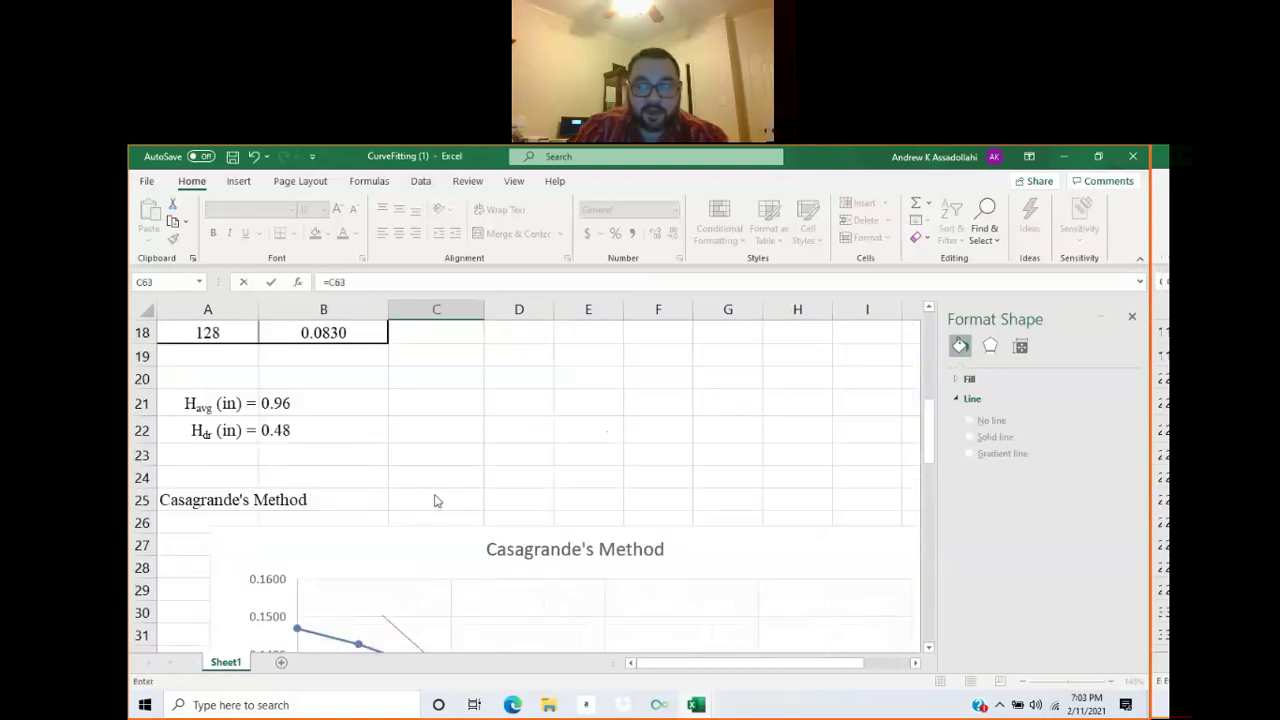
pyautogui.click(309, 427)
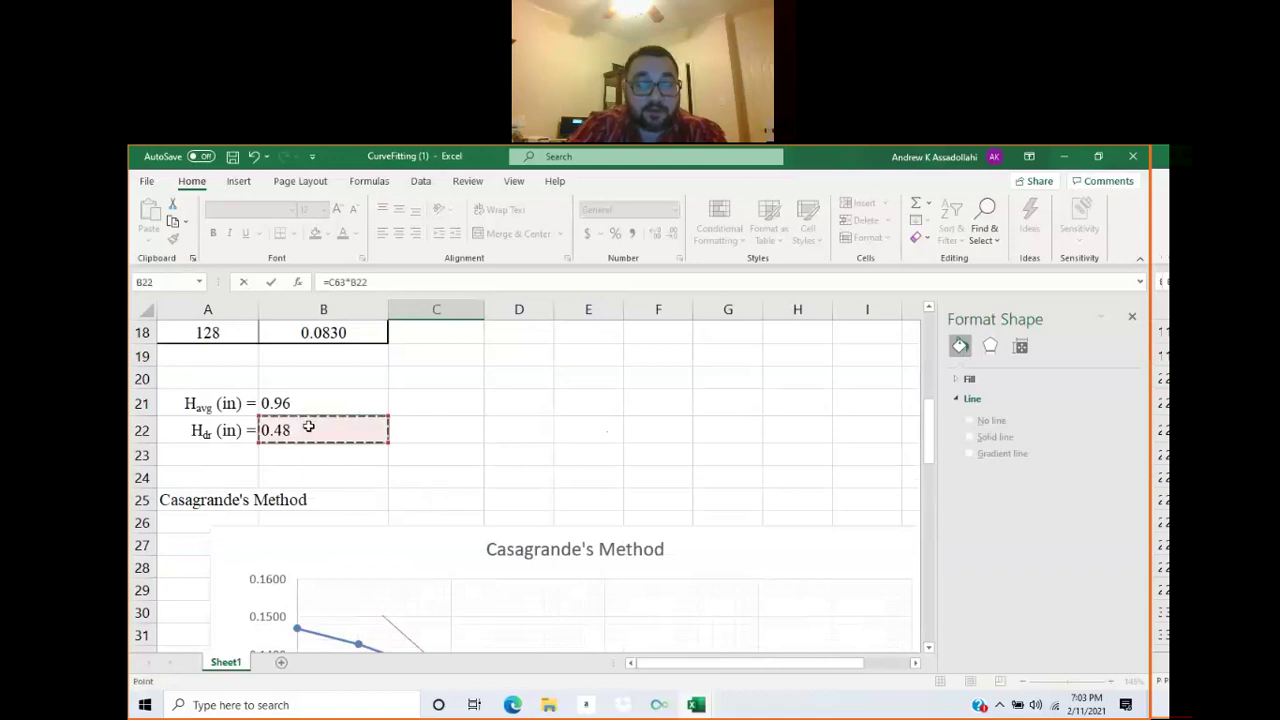
pyautogui.write('^2')
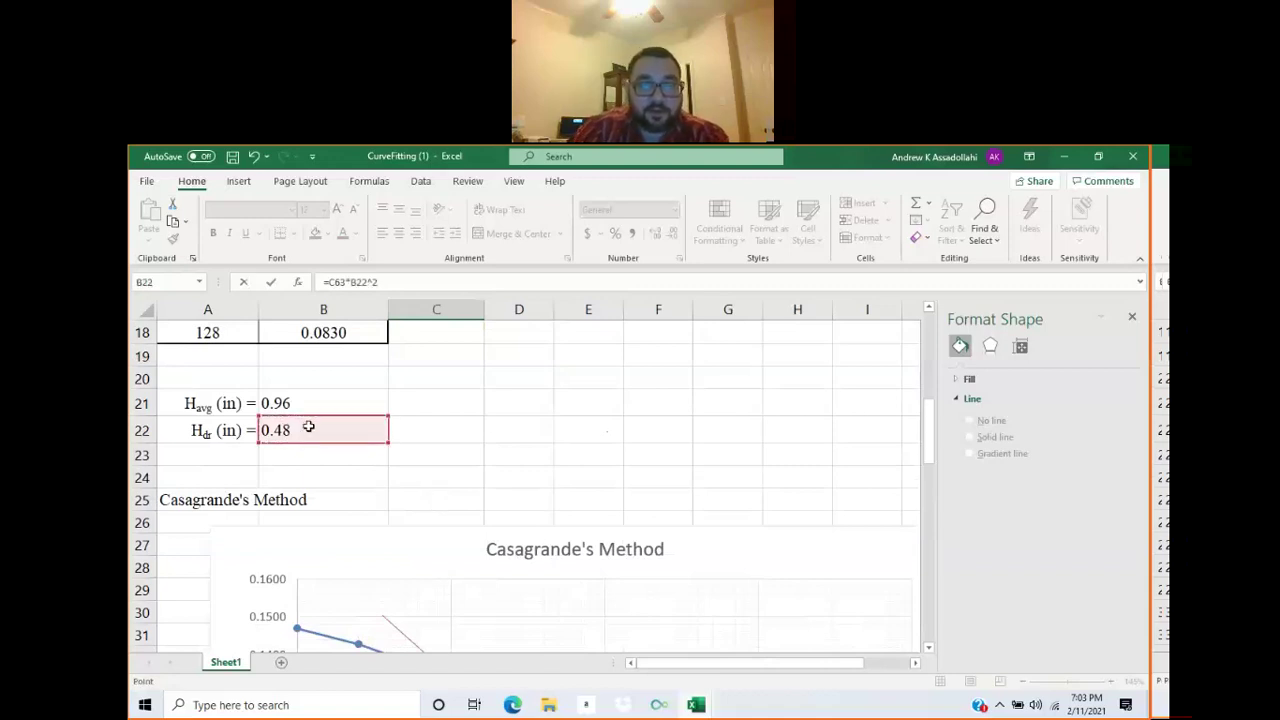
# Enclose the product C63*B22^2 in parentheses in the C65 formula and commit it without a divisor.
pyautogui.scroll(-3, 375, 524)
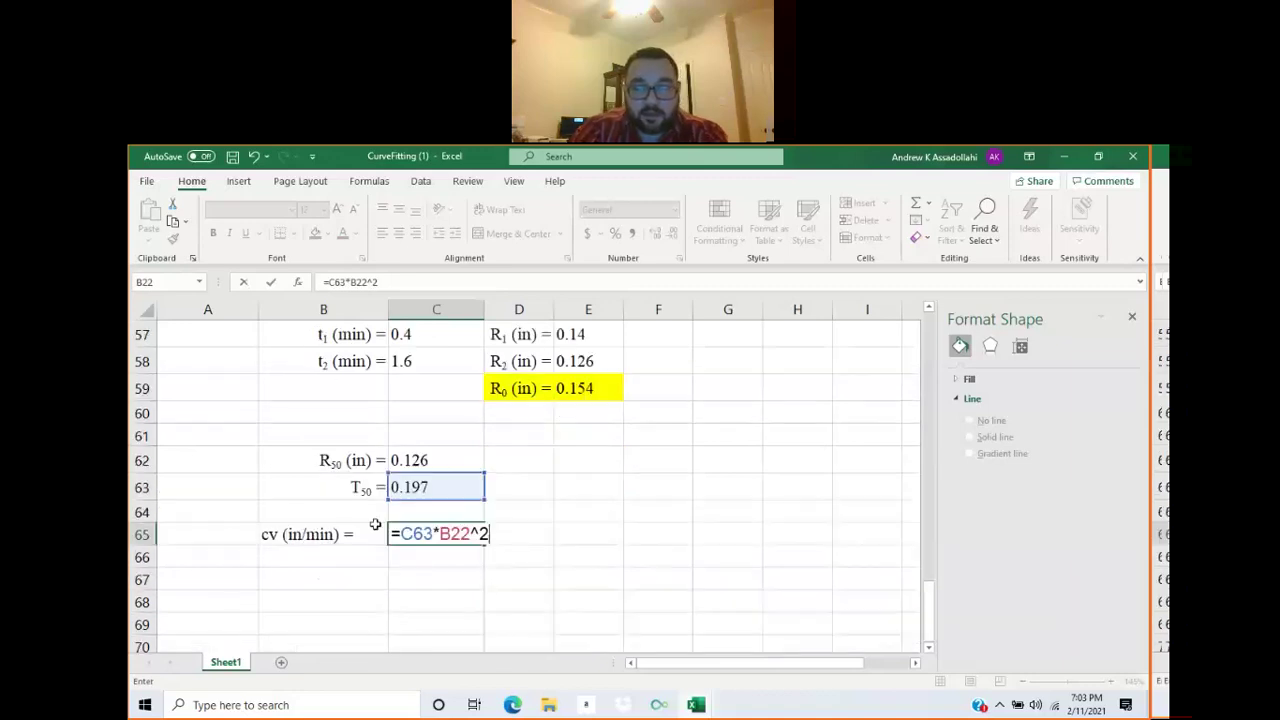
pyautogui.click(401, 534)
pyautogui.click(441, 534)
pyautogui.write('(')
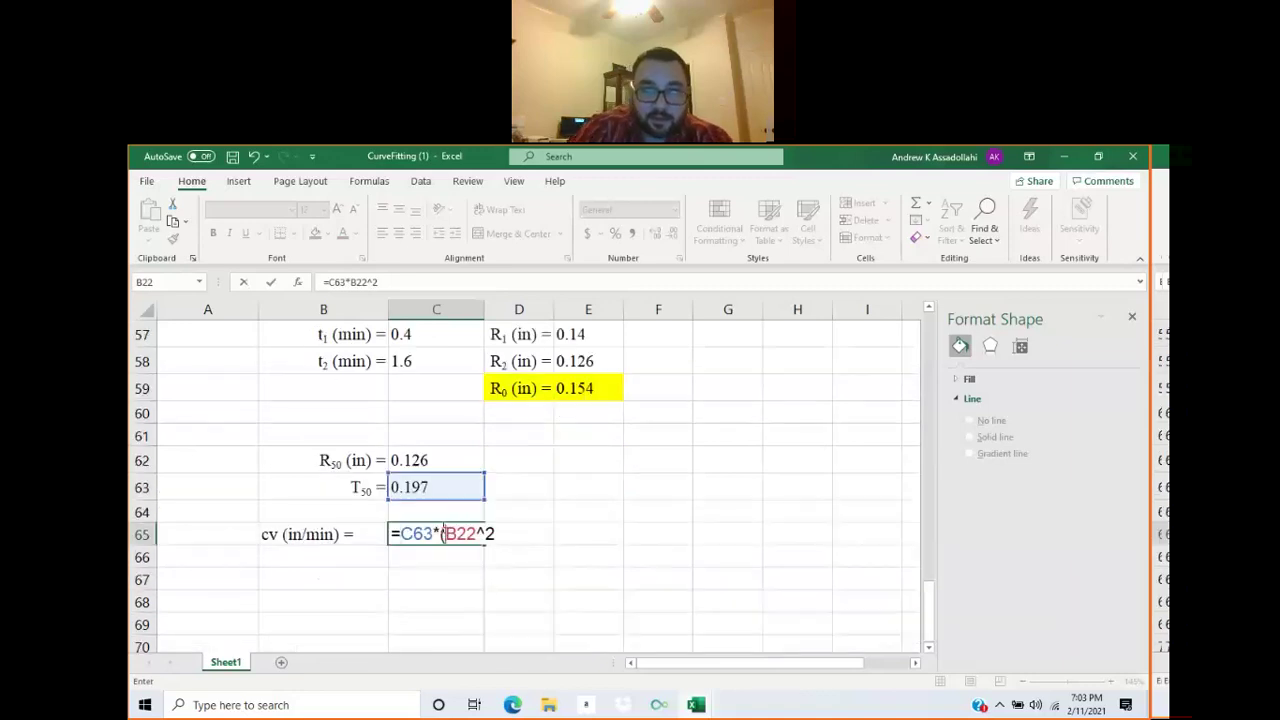
pyautogui.press('BackSpace')
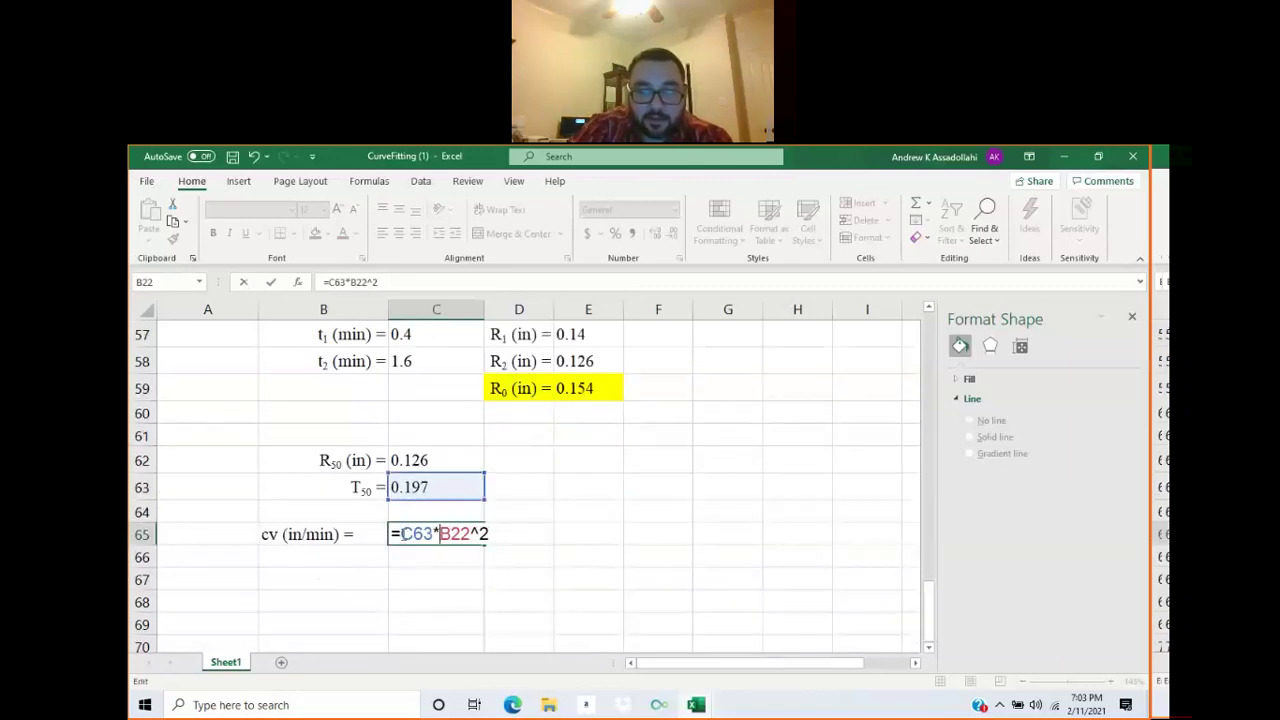
pyautogui.click(402, 534)
pyautogui.write('(')
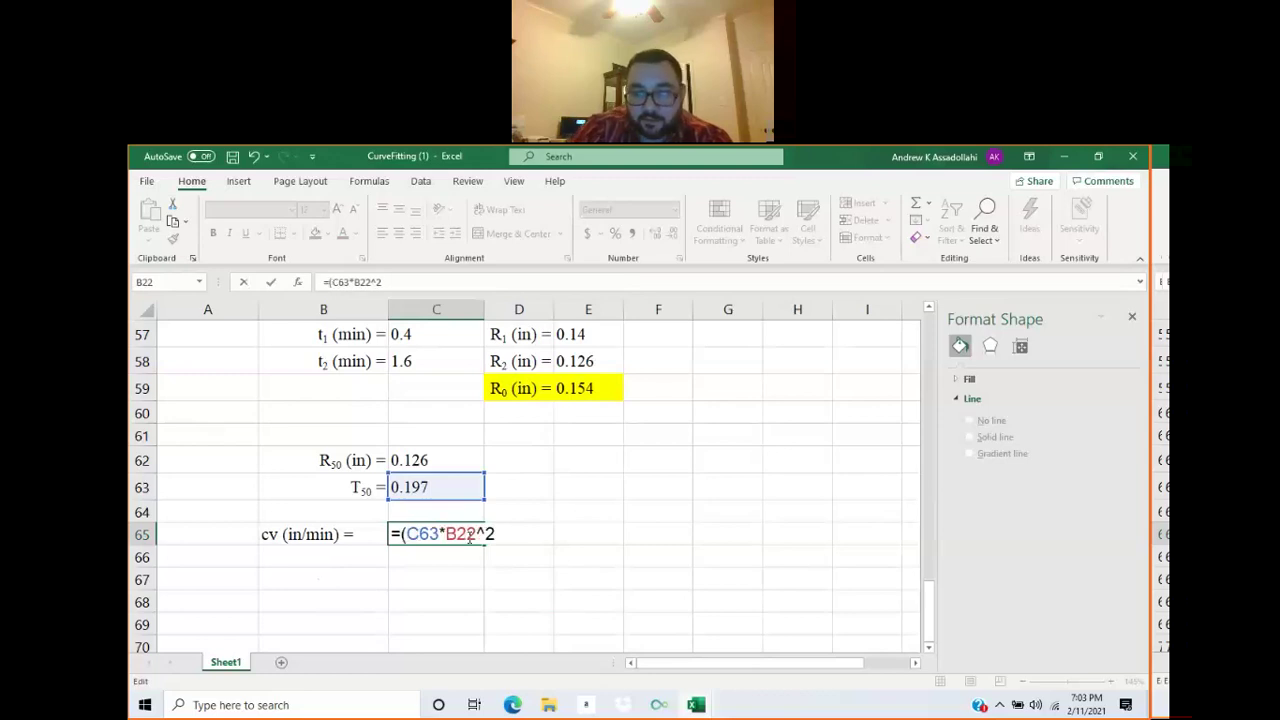
pyautogui.click(518, 532)
pyautogui.write(')')
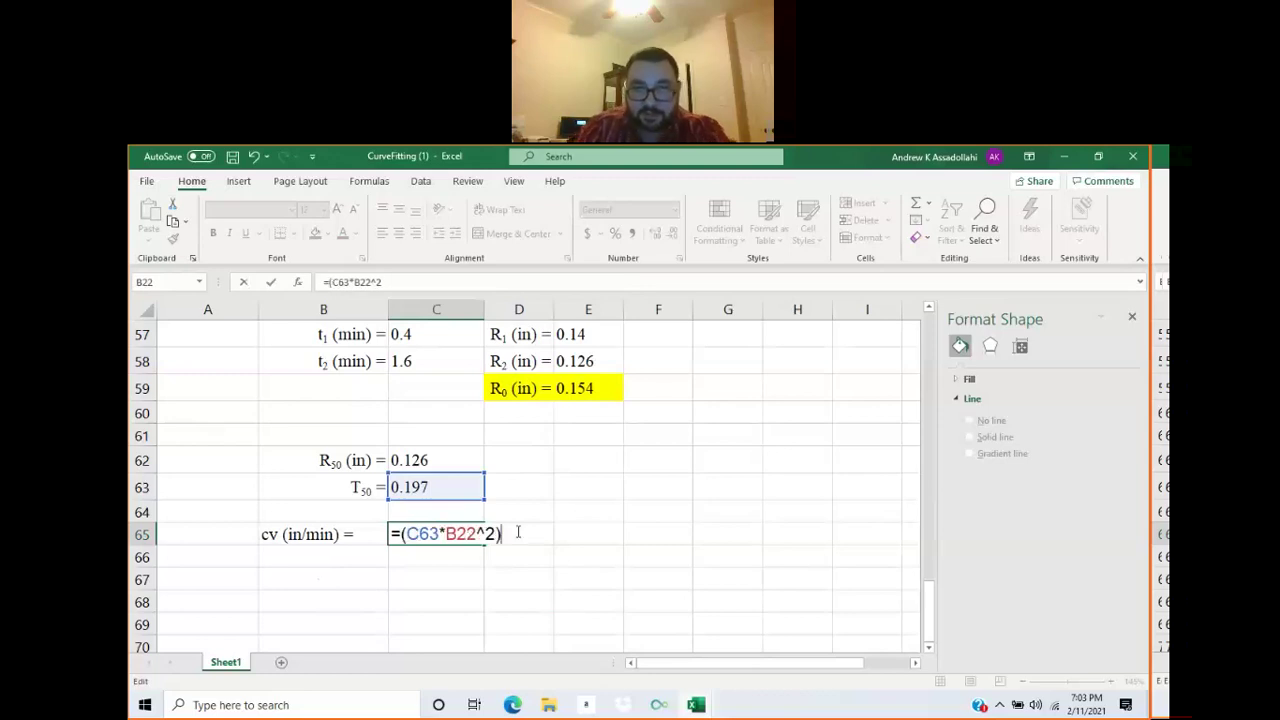
pyautogui.write('/')
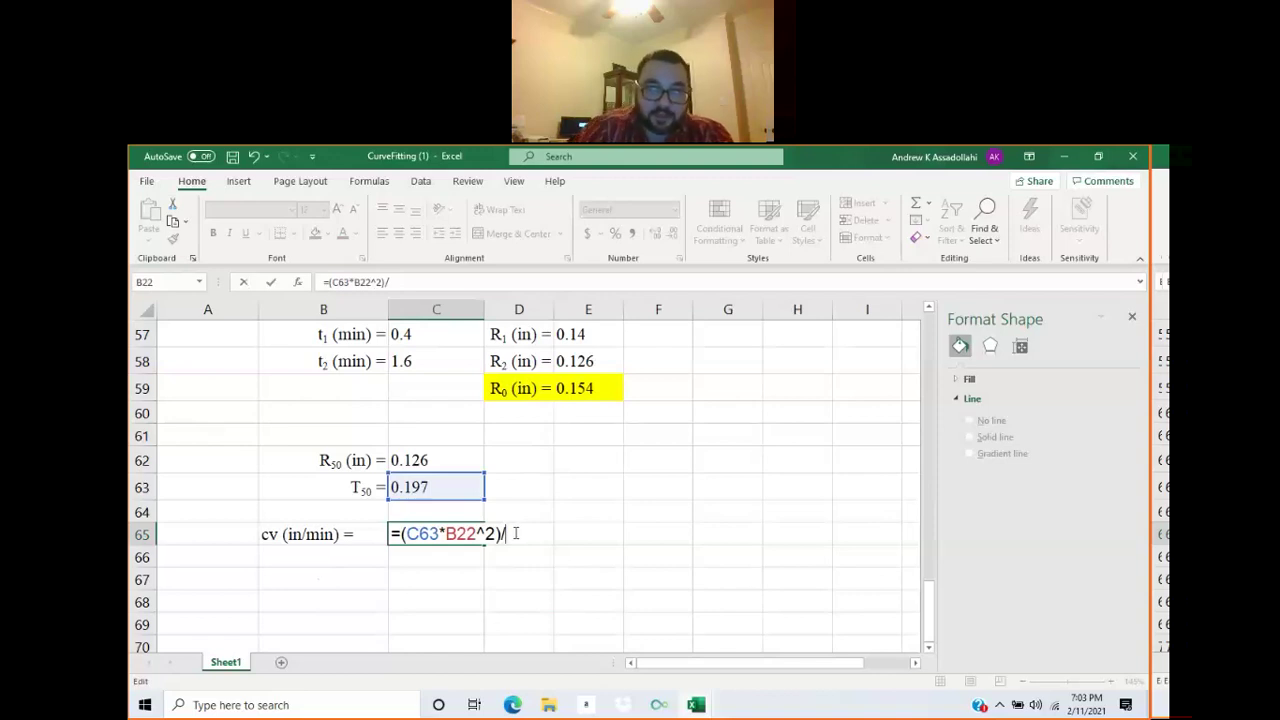
pyautogui.press('Return')
pyautogui.click(578, 512)
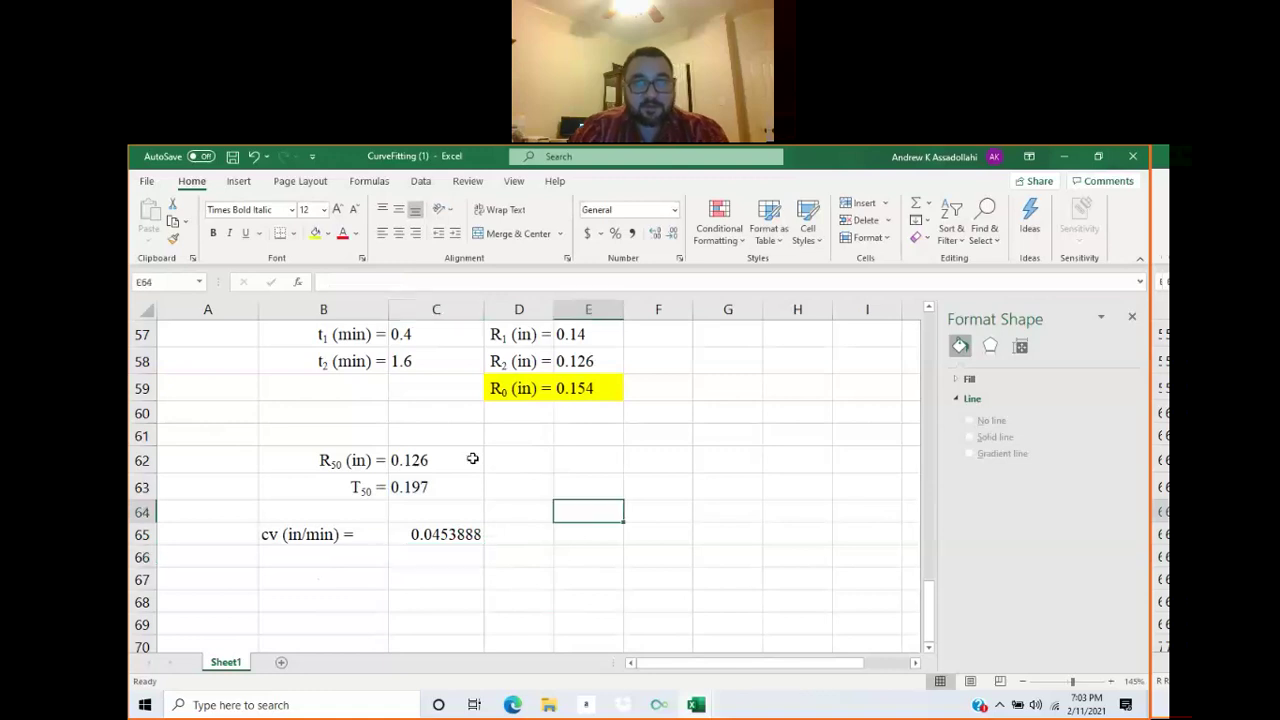
# Copy the R50 label from B62 to D62 and change it to t50 (min) =.
pyautogui.click(345, 458)
pyautogui.hotkey('ctrl', 'c')
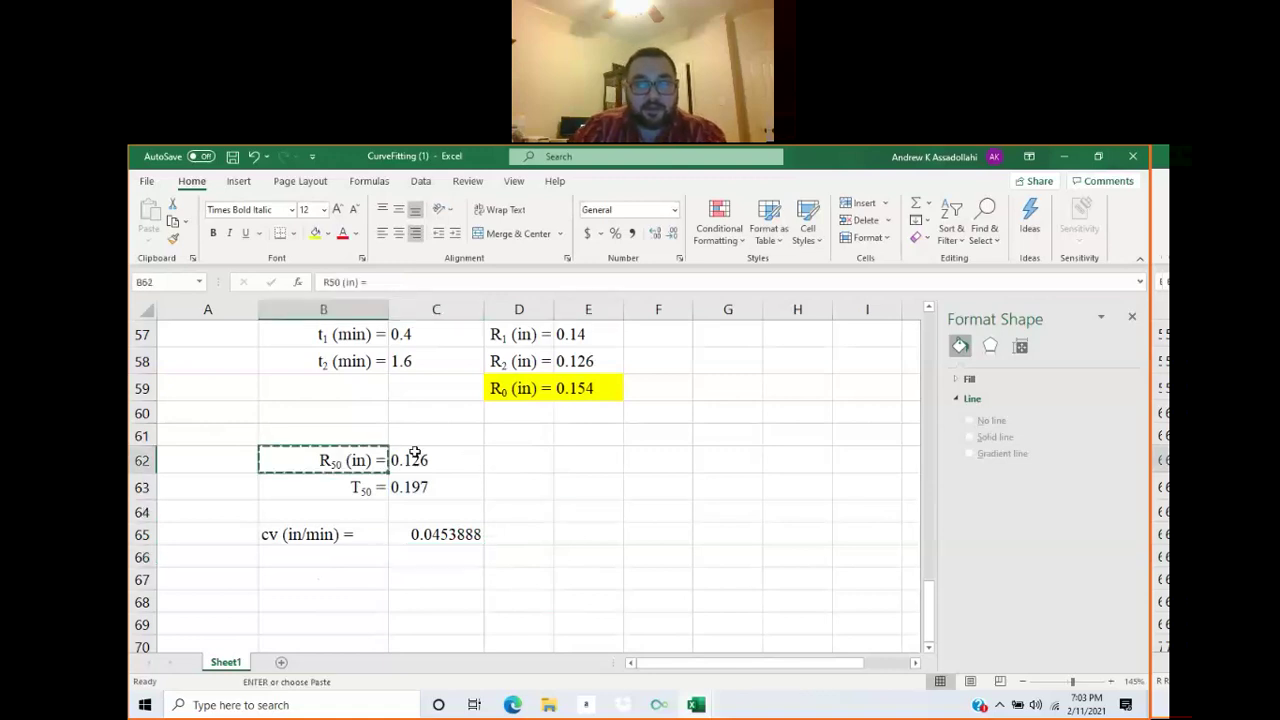
pyautogui.click(527, 463)
pyautogui.hotkey('ctrl', 'v')
pyautogui.doubleClick(492, 459)
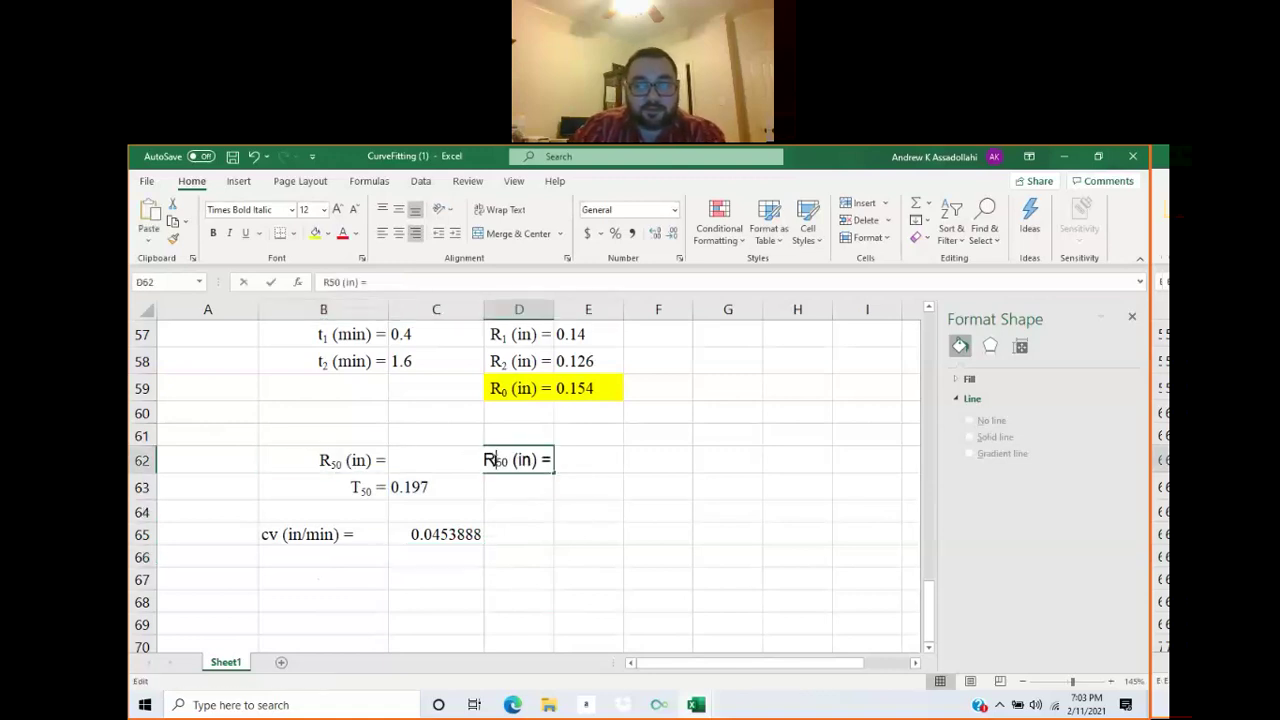
pyautogui.press('BackSpace')
pyautogui.write('t')
pyautogui.moveTo(533, 467); pyautogui.dragTo(519, 460)
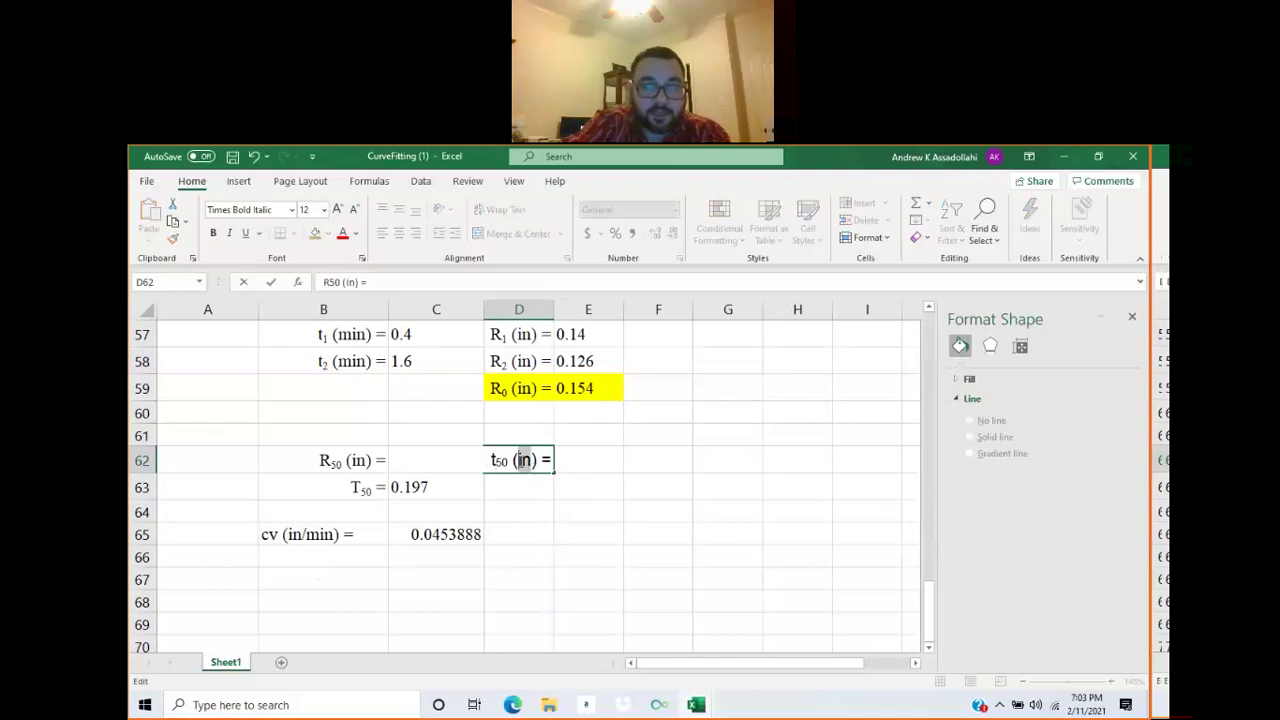
pyautogui.write('min')
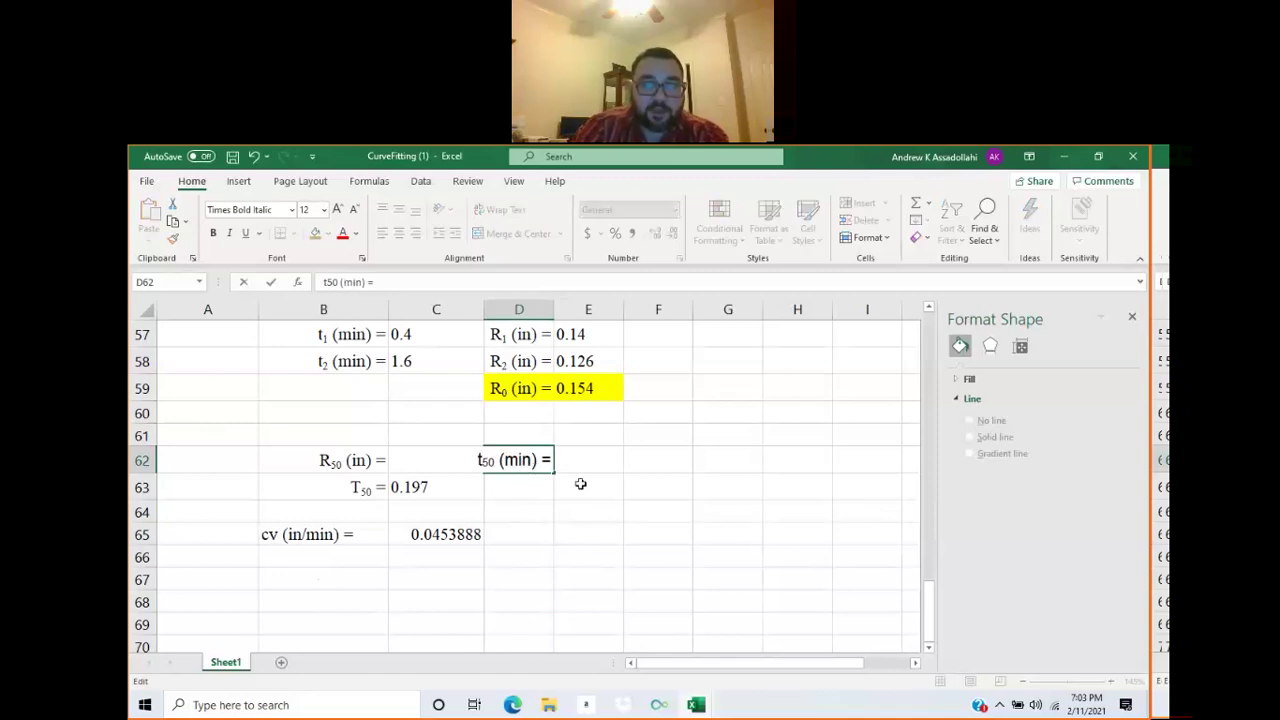
pyautogui.press('Tab')
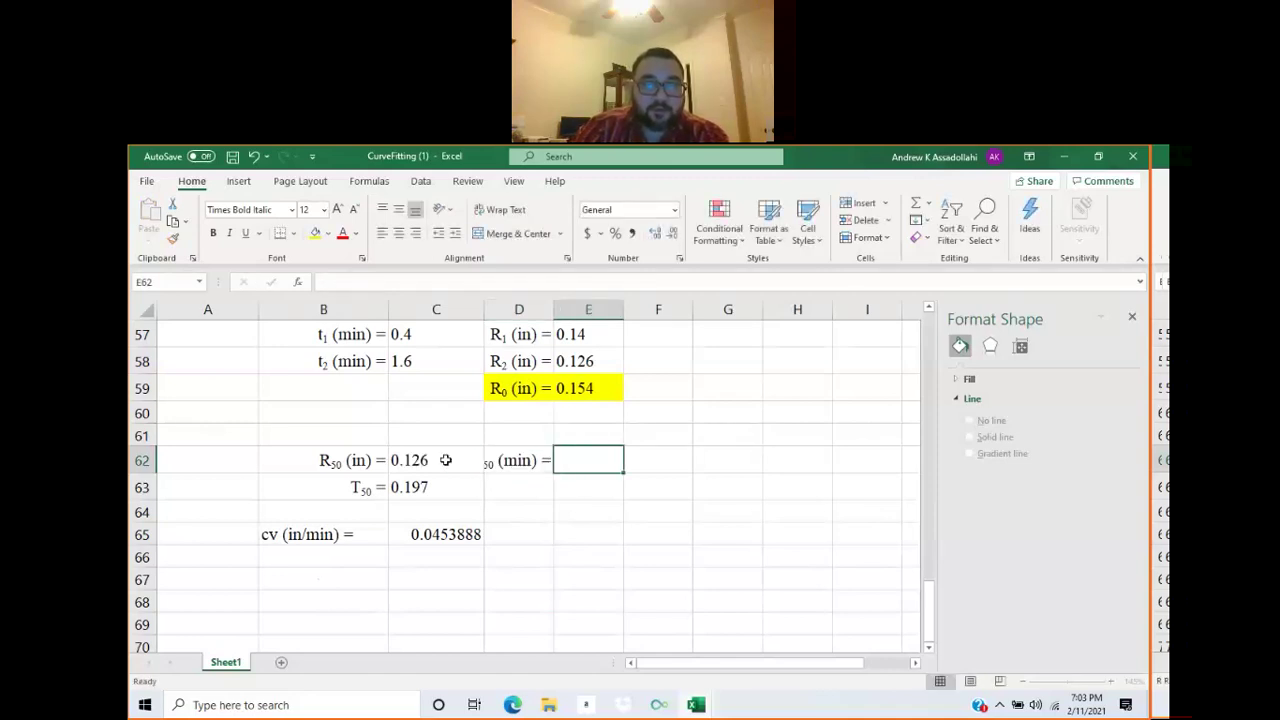
# Check the R50 value in C62 against the curve on the Casagrande's Method chart.
pyautogui.click(446, 460)
pyautogui.scroll(4, 470, 500)
pyautogui.scroll(5, 478, 530)
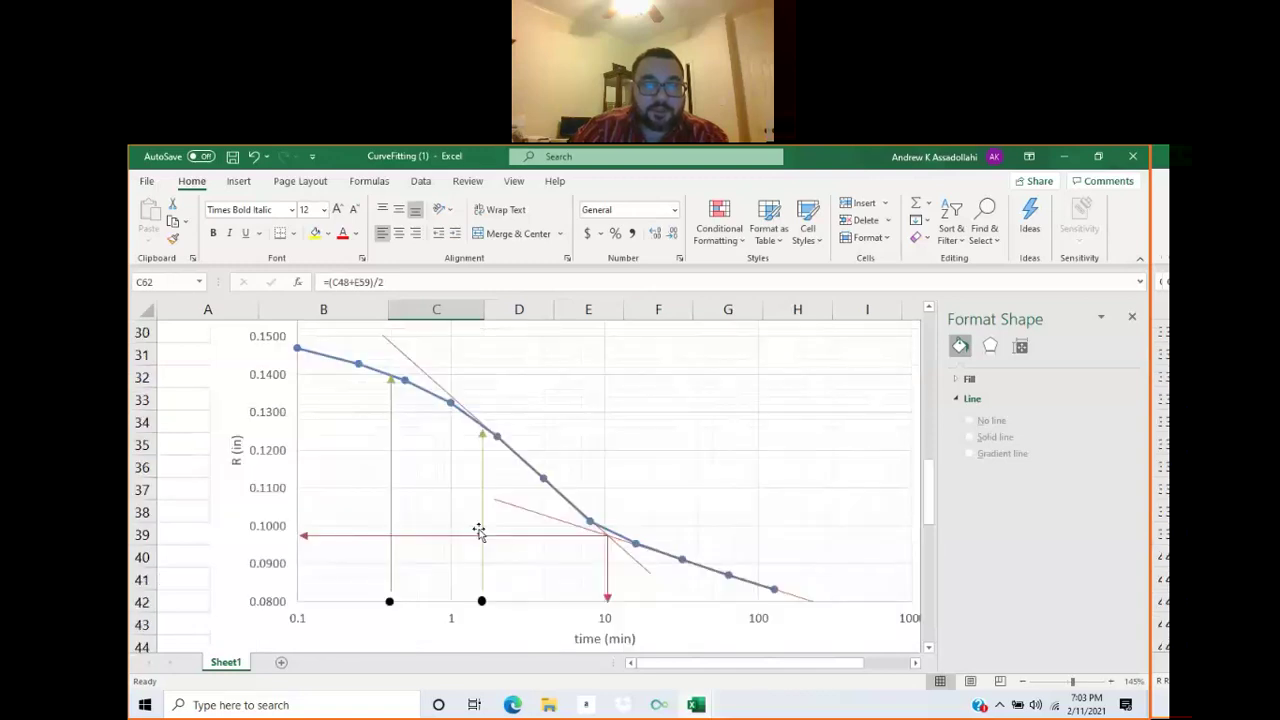
pyautogui.scroll(-8, 454, 520)
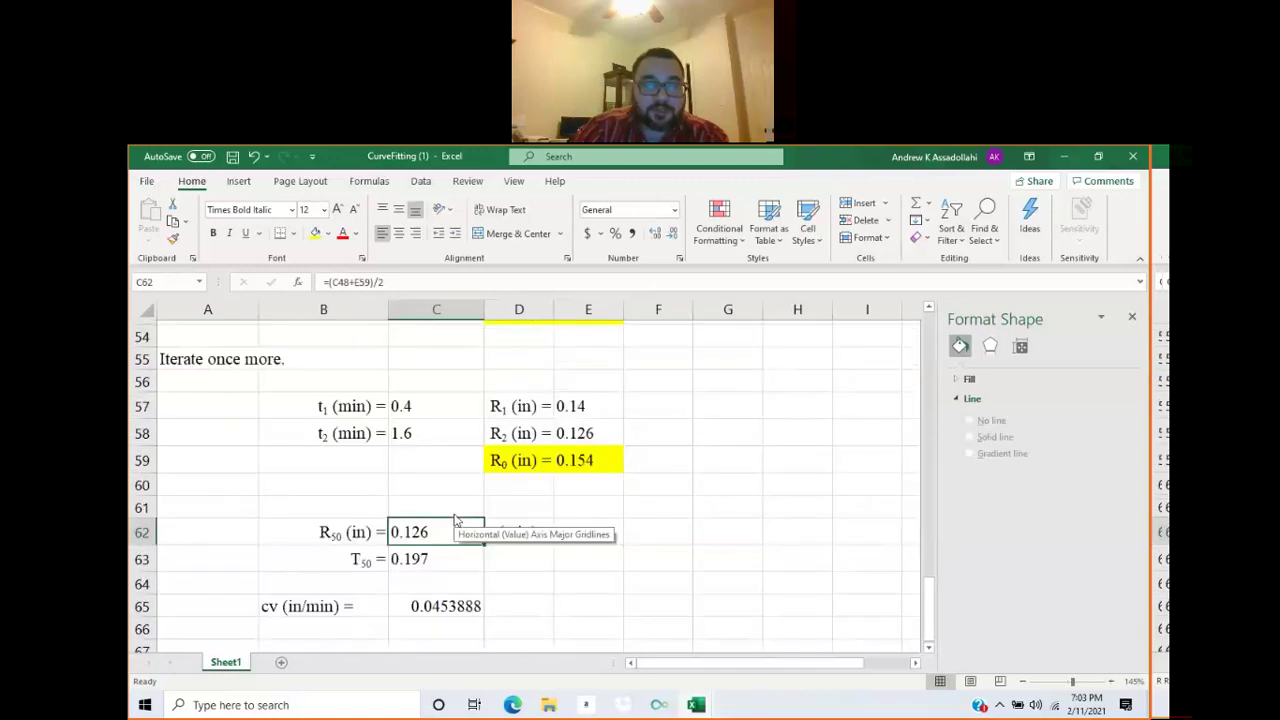
pyautogui.scroll(6, 424, 540)
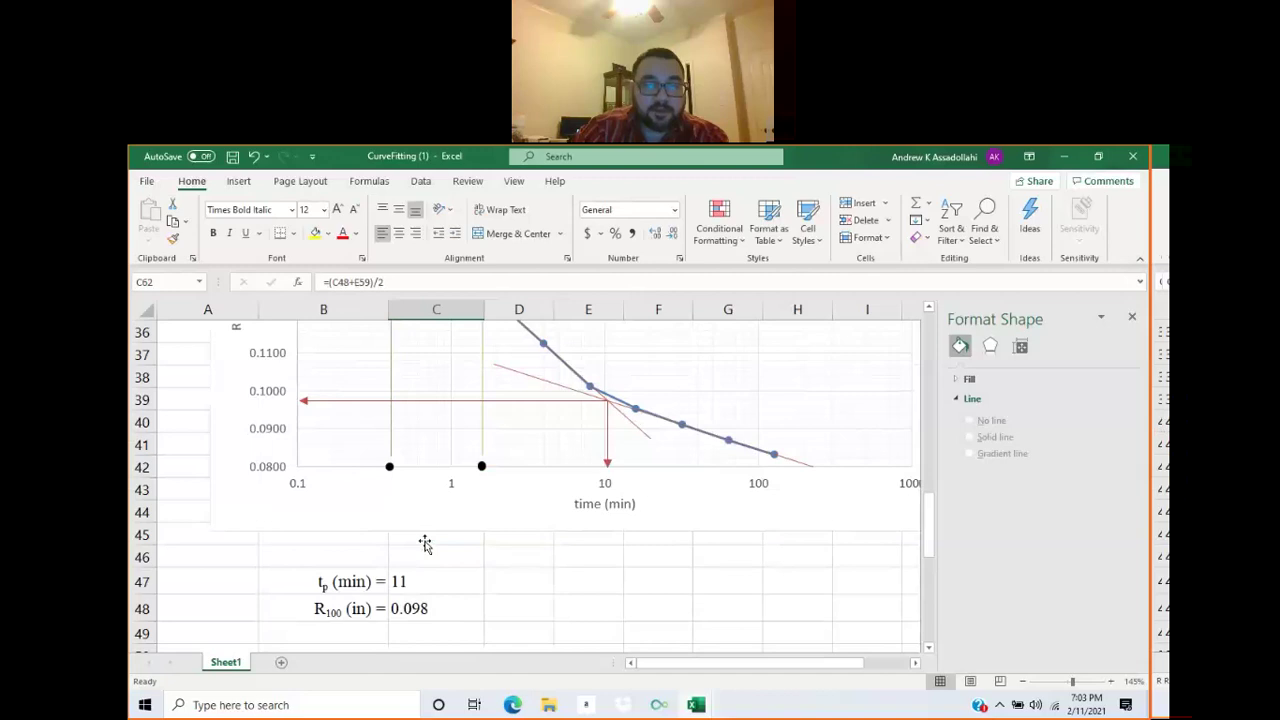
pyautogui.scroll(-2, 426, 542)
pyautogui.scroll(-5, 428, 520)
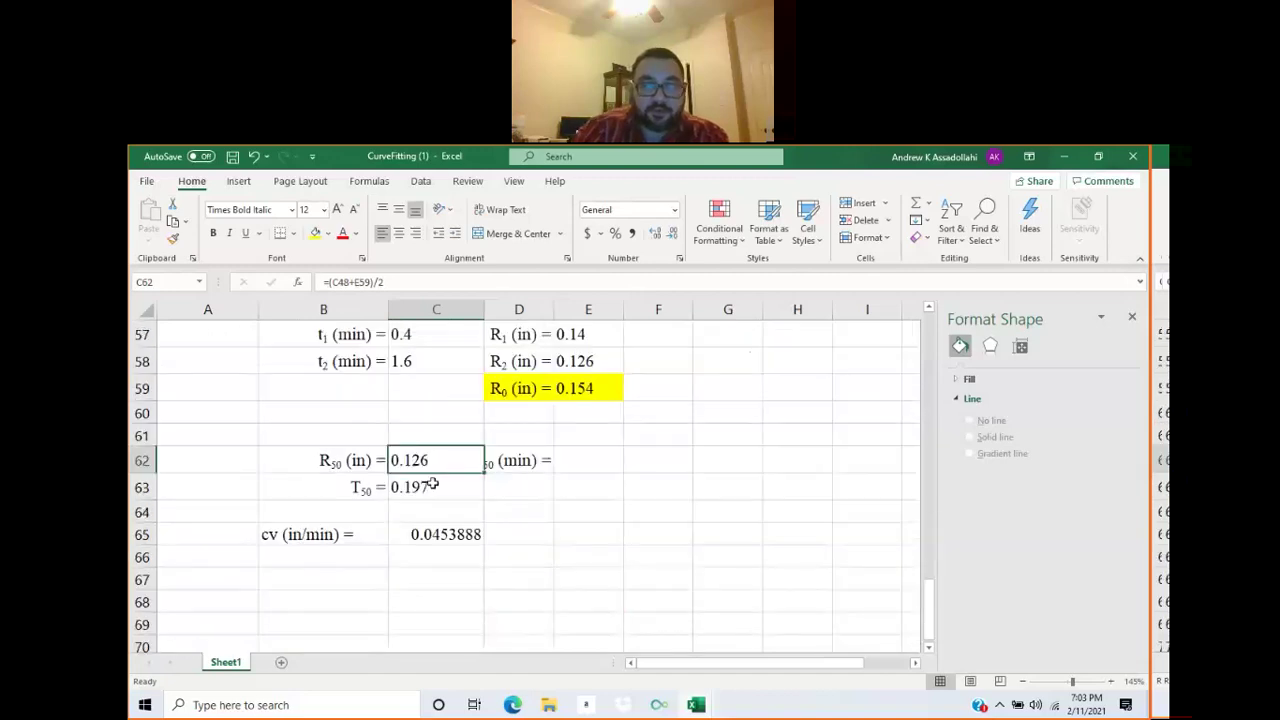
pyautogui.doubleClick(452, 460)
pyautogui.press('Return')
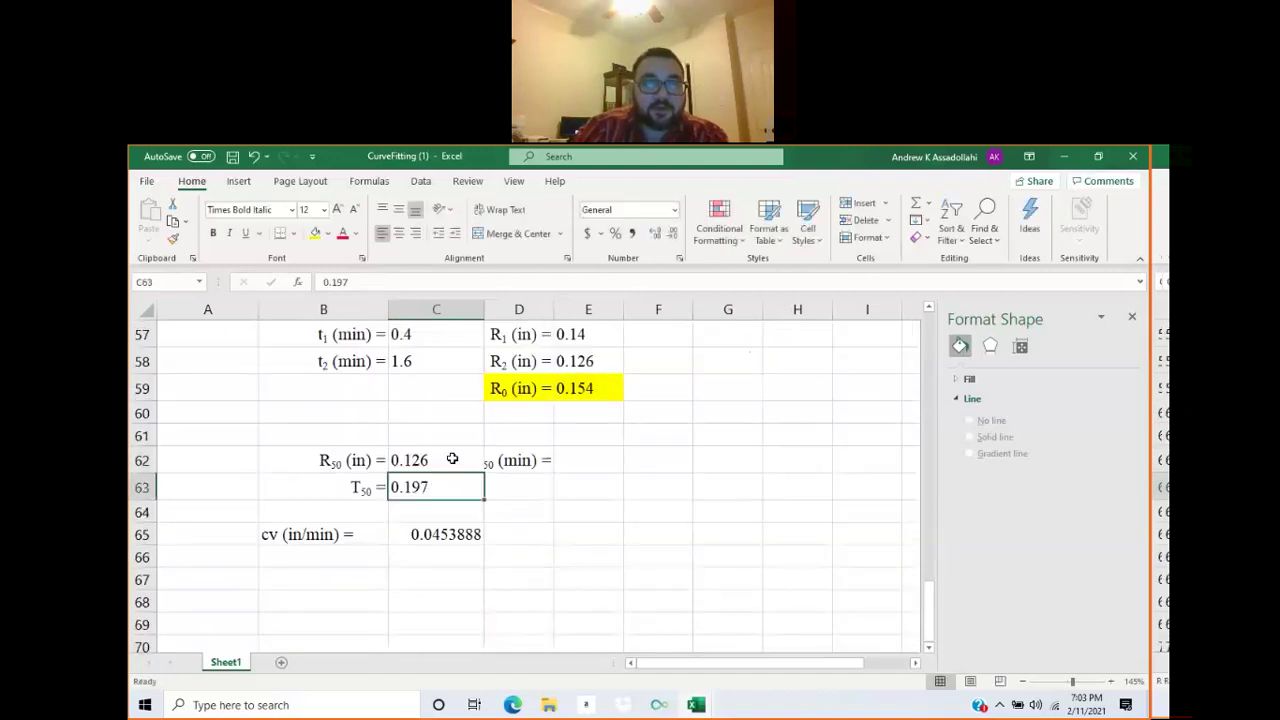
# Draw a horizontal arrow about 1.8" long from the chart's R axis at the R50 level to the curve, and style it red.
pyautogui.scroll(8, 452, 462)
pyautogui.scroll(1, 452, 466)
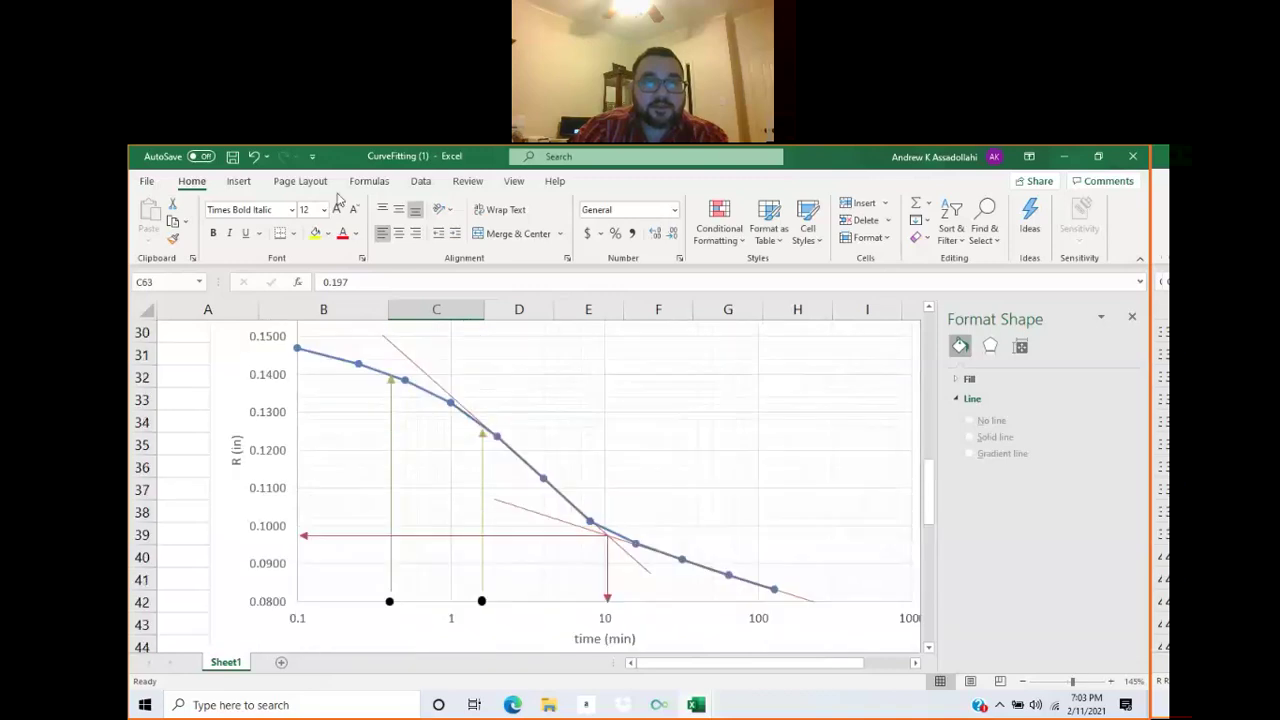
pyautogui.click(238, 181)
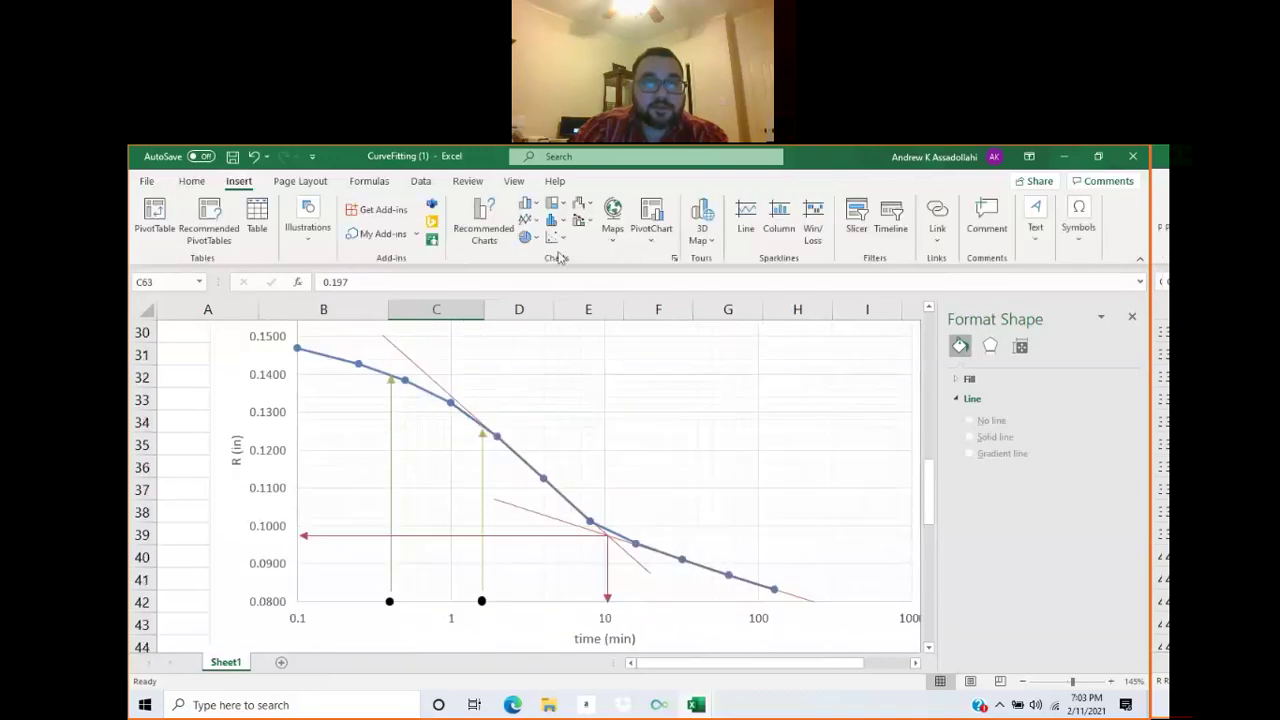
pyautogui.click(306, 240)
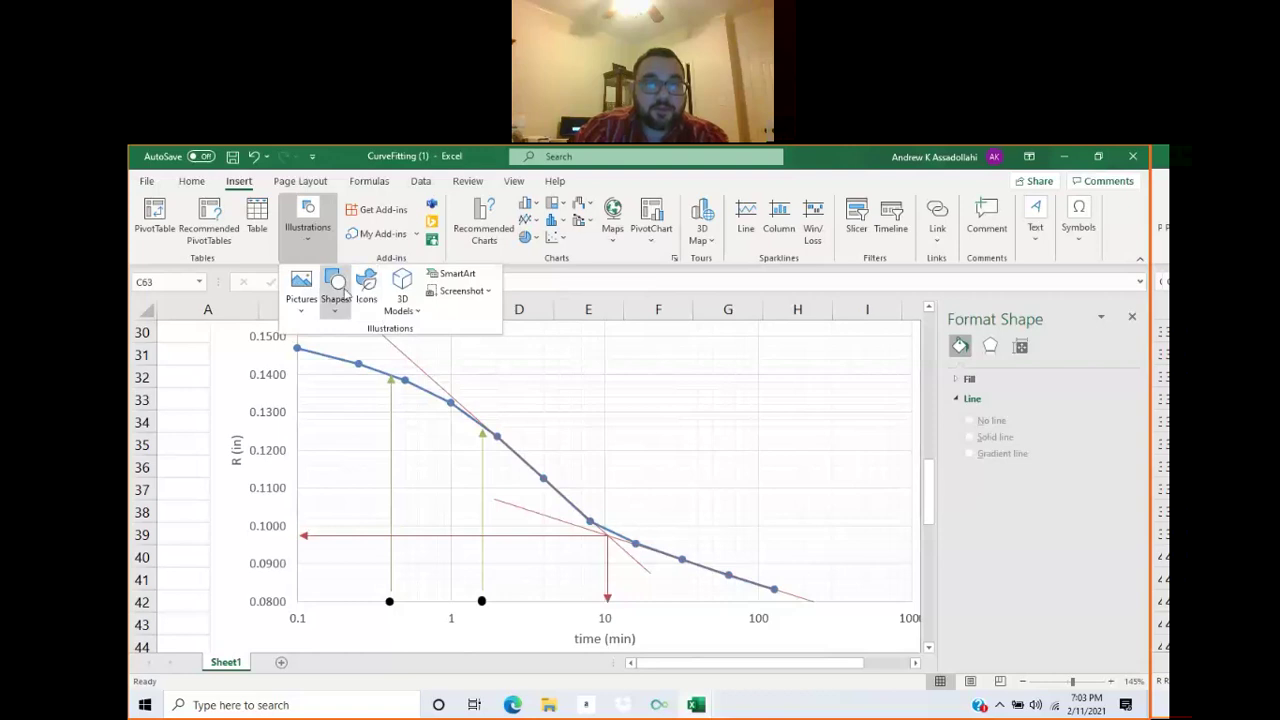
pyautogui.click(340, 288)
pyautogui.click(350, 331)
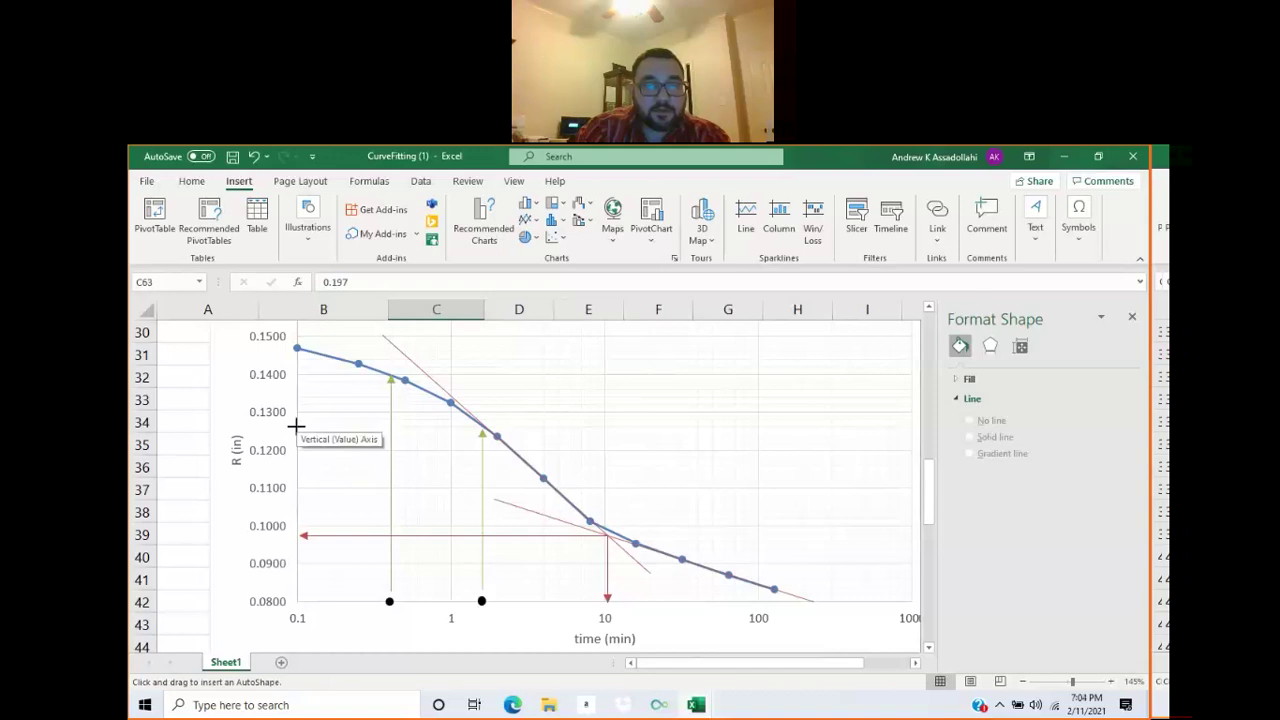
pyautogui.moveTo(483, 427); pyautogui.dragTo(297, 427)
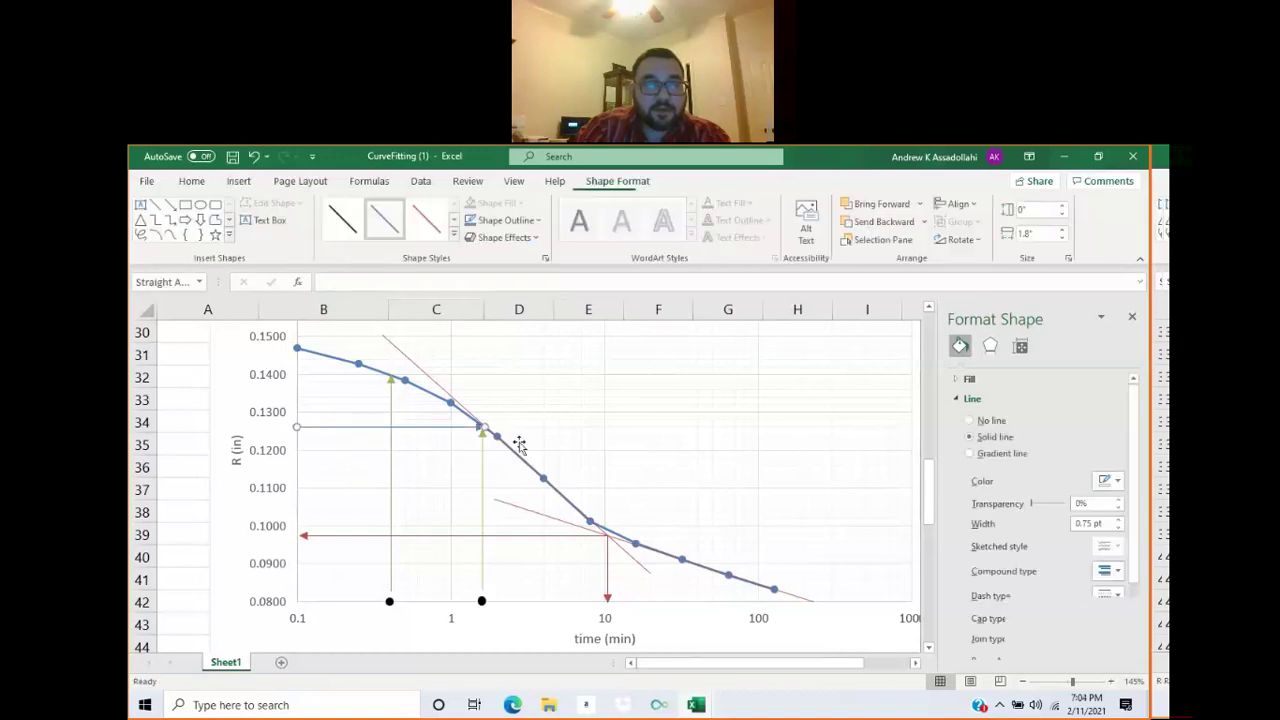
pyautogui.click(428, 222)
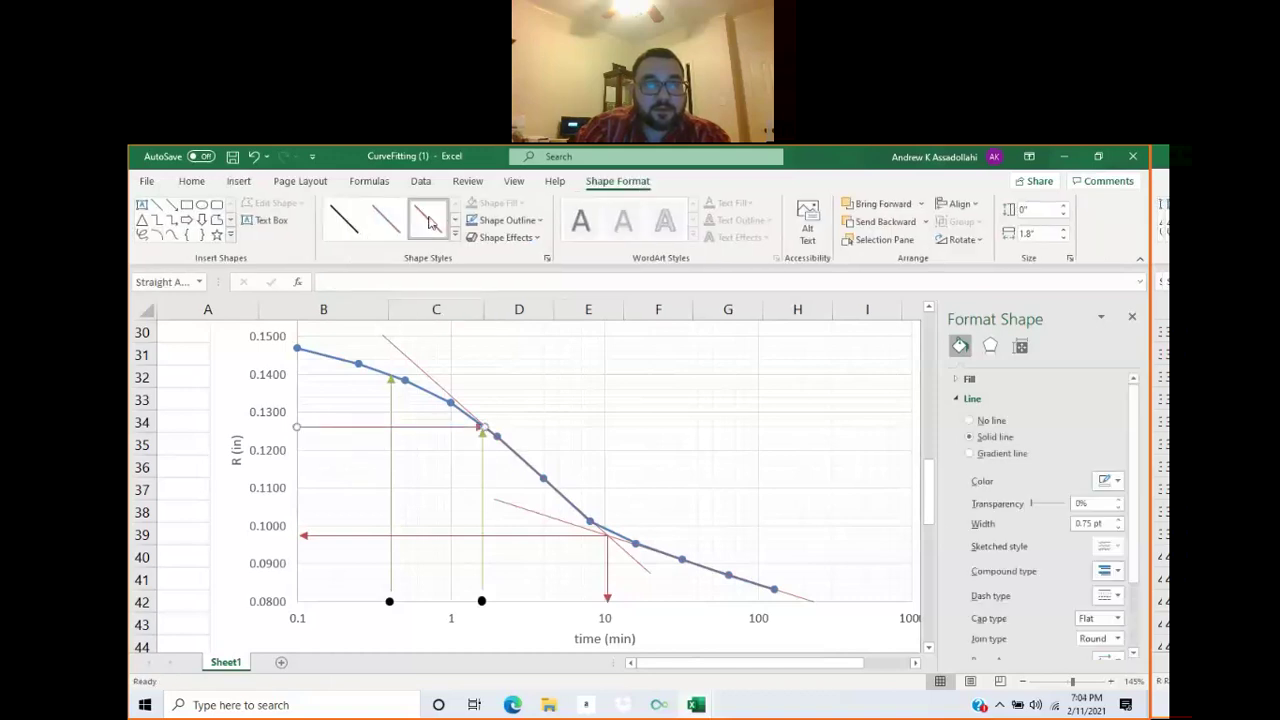
# Draw a vertical arrow about 1.62" long from the curve at the R50 level down to the time axis.
pyautogui.click(172, 203)
pyautogui.moveTo(482, 428); pyautogui.dragTo(515, 597)
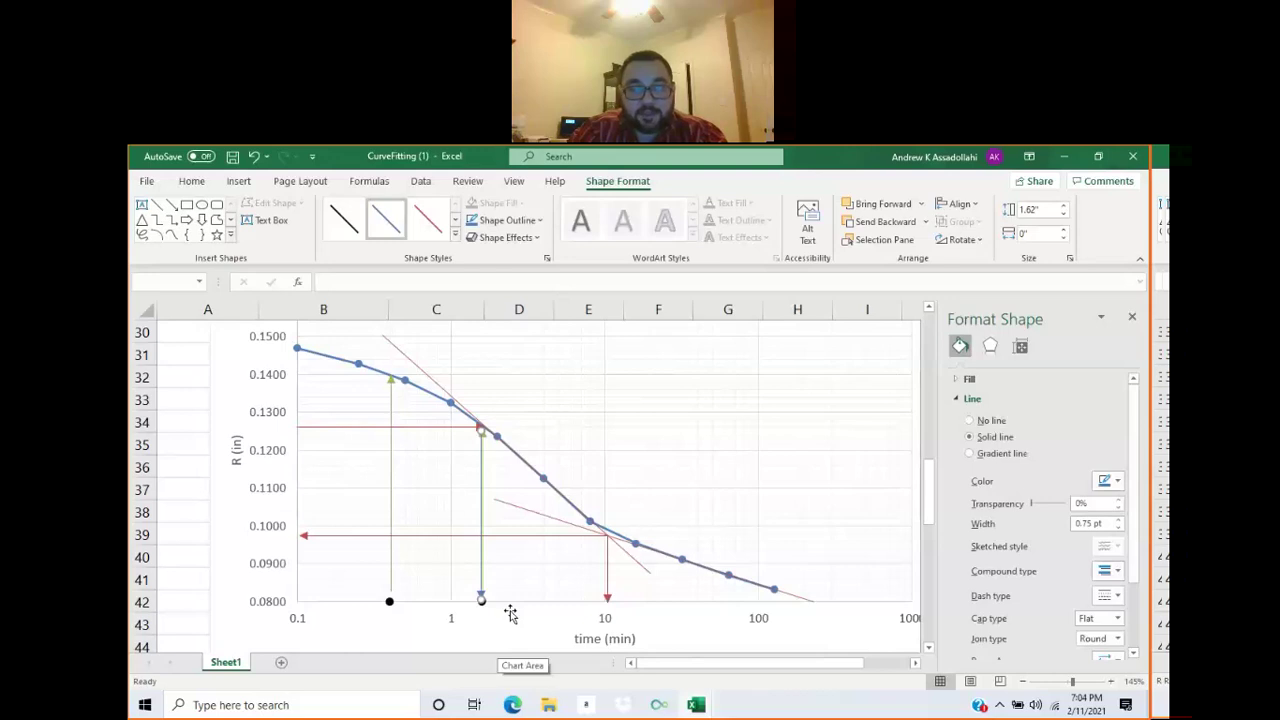
pyautogui.scroll(-1, 518, 613)
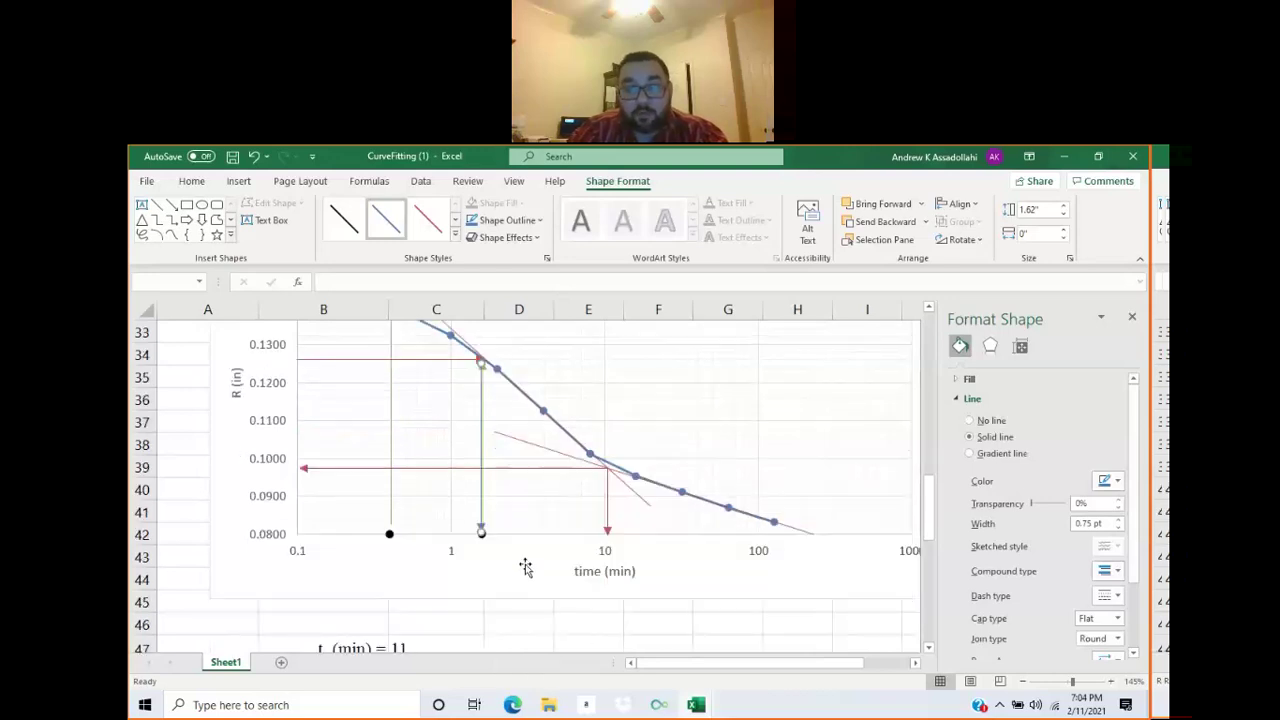
pyautogui.click(458, 631)
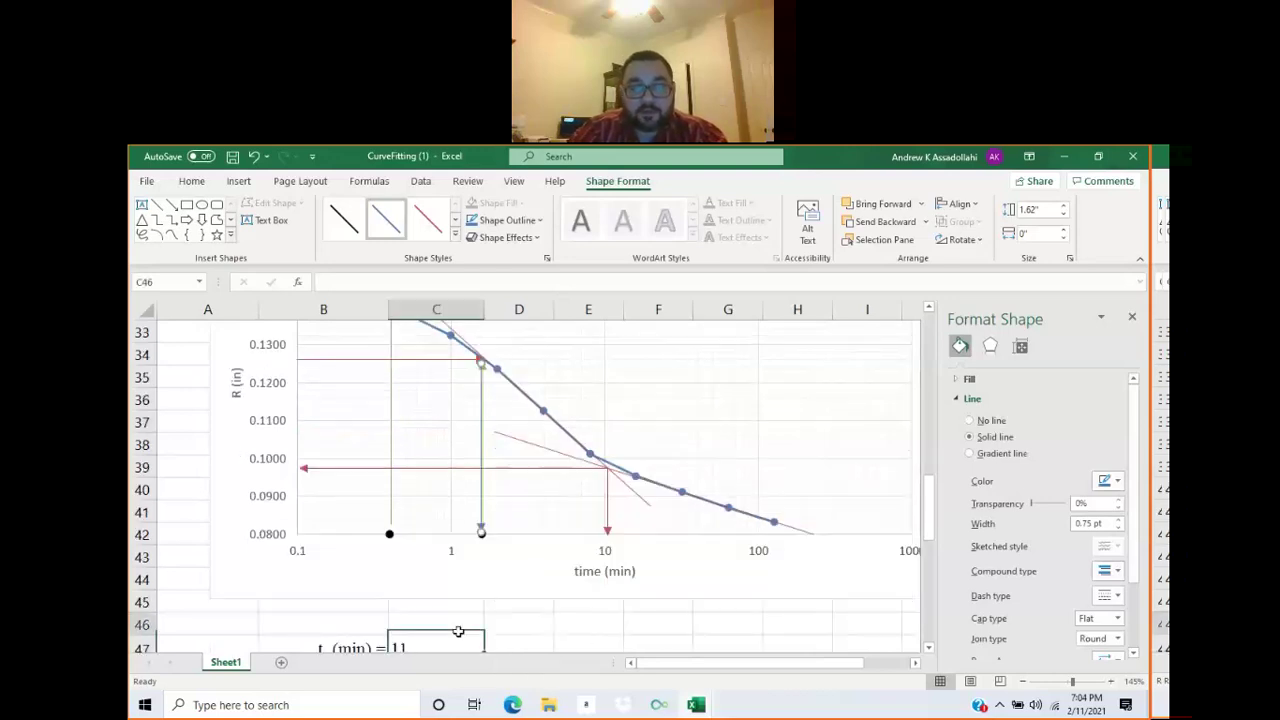
# Enter 1.6 as the t50 value in E62, left-aligned, and widen column D to fit the full t50 label.
pyautogui.scroll(-7, 458, 631)
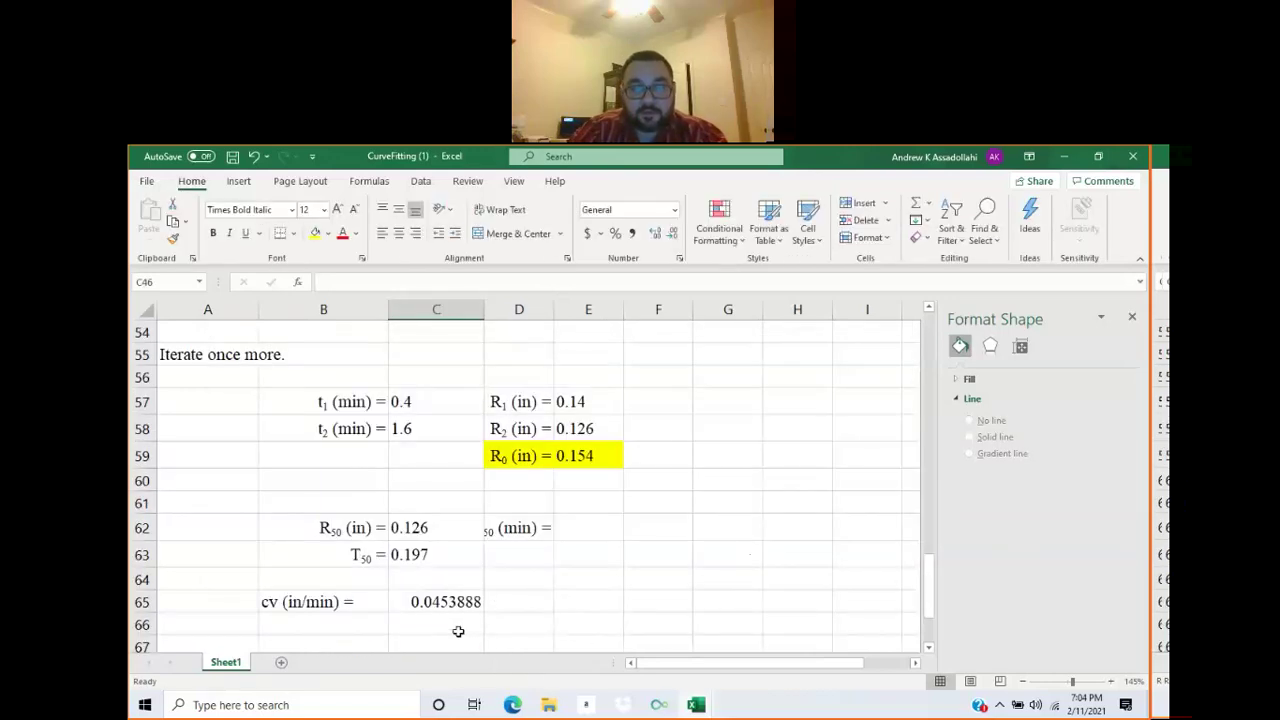
pyautogui.click(574, 527)
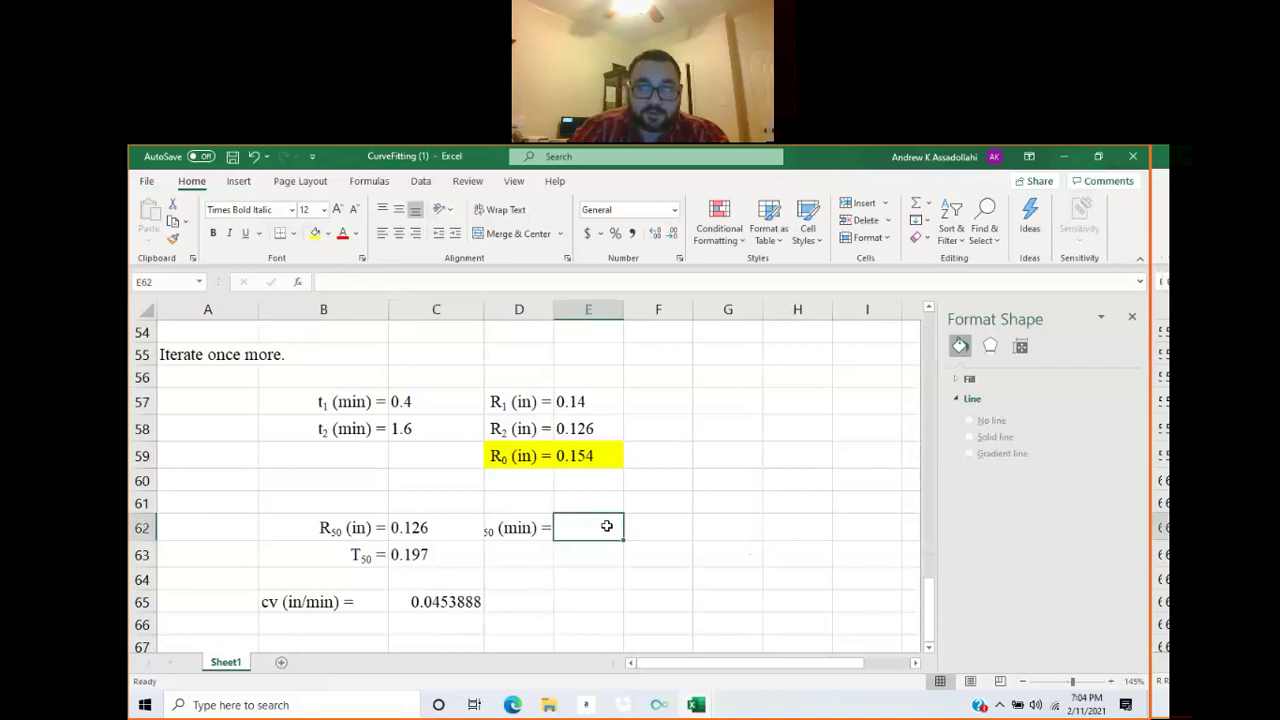
pyautogui.click(606, 526)
pyautogui.write('1.')
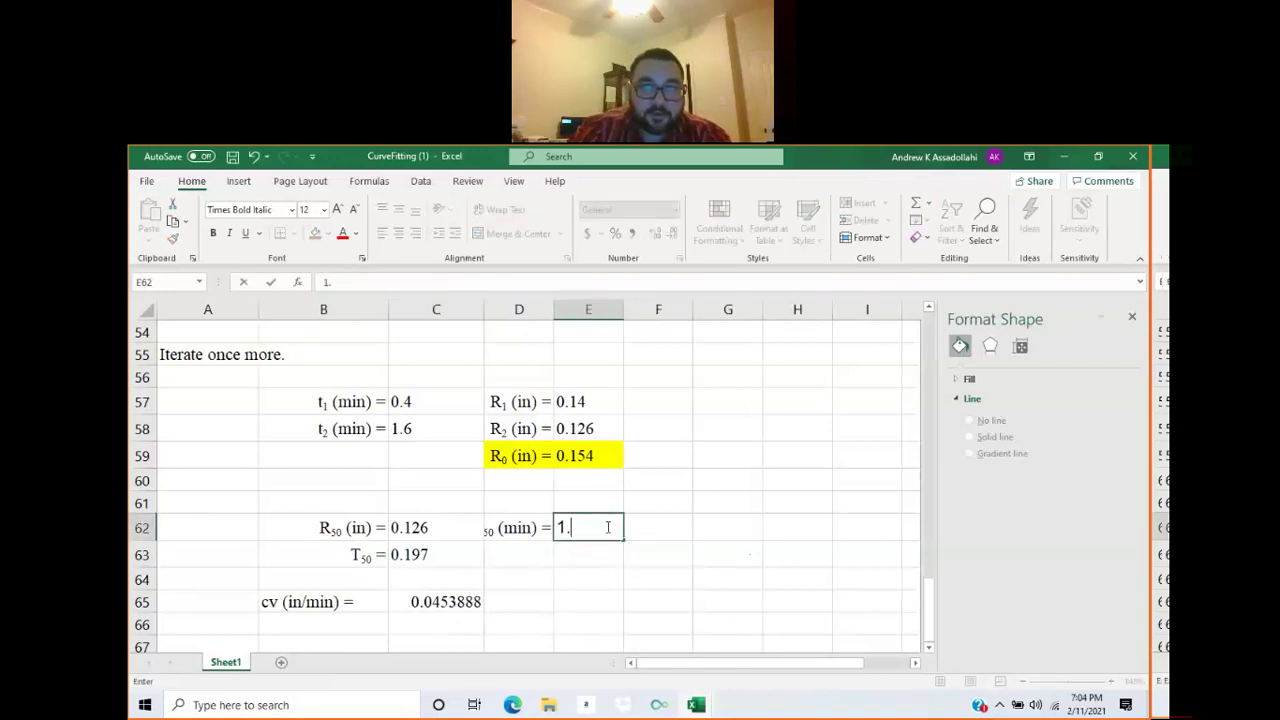
pyautogui.write('6')
pyautogui.press('Return')
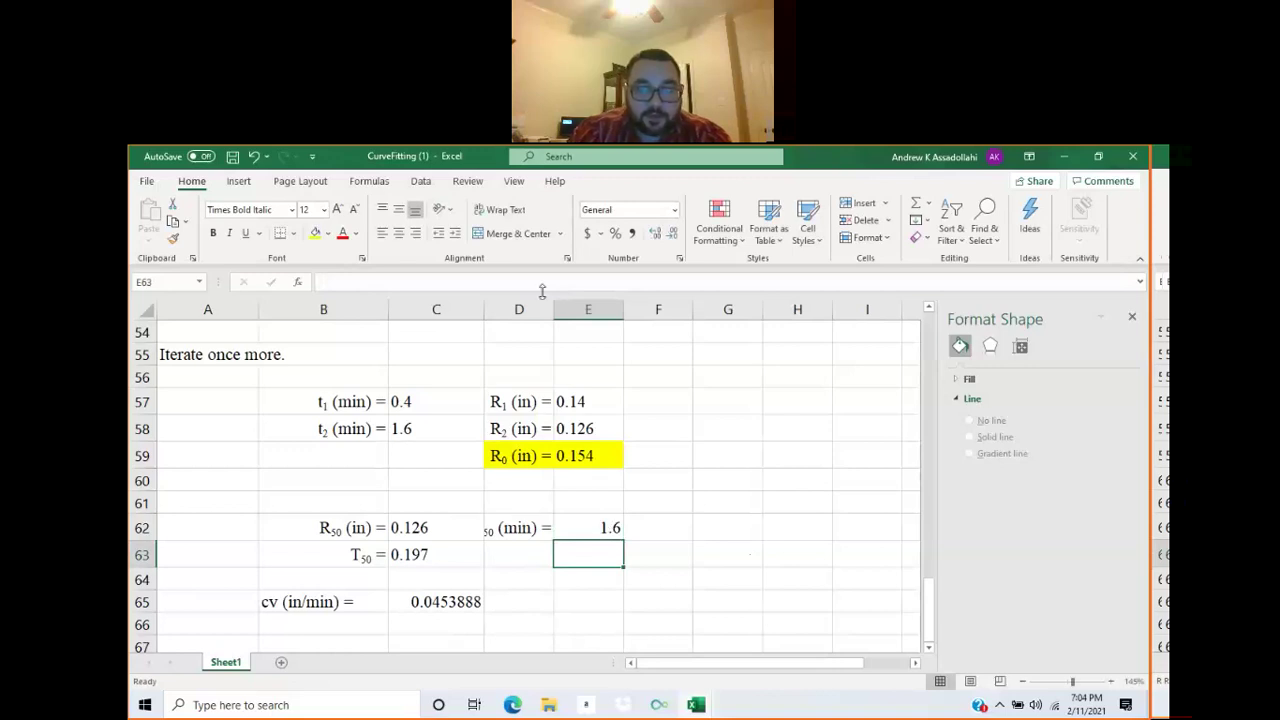
pyautogui.moveTo(553, 310); pyautogui.dragTo(572, 310)
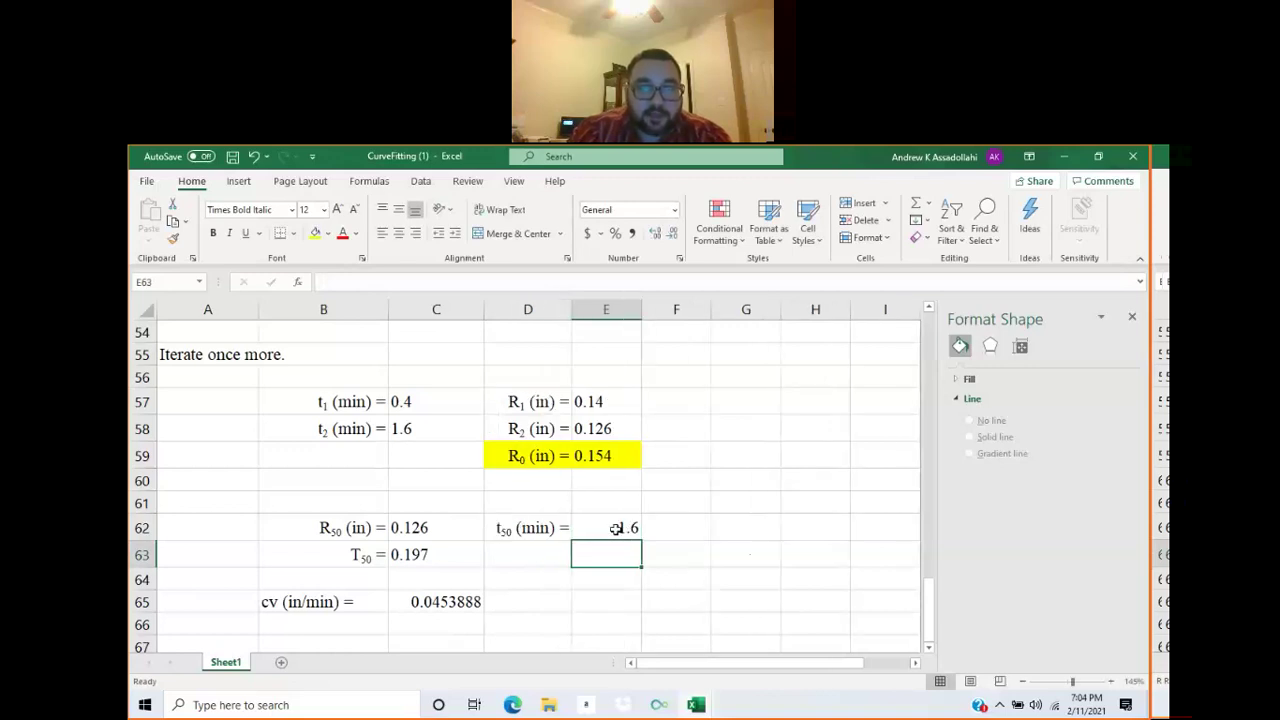
pyautogui.click(615, 528)
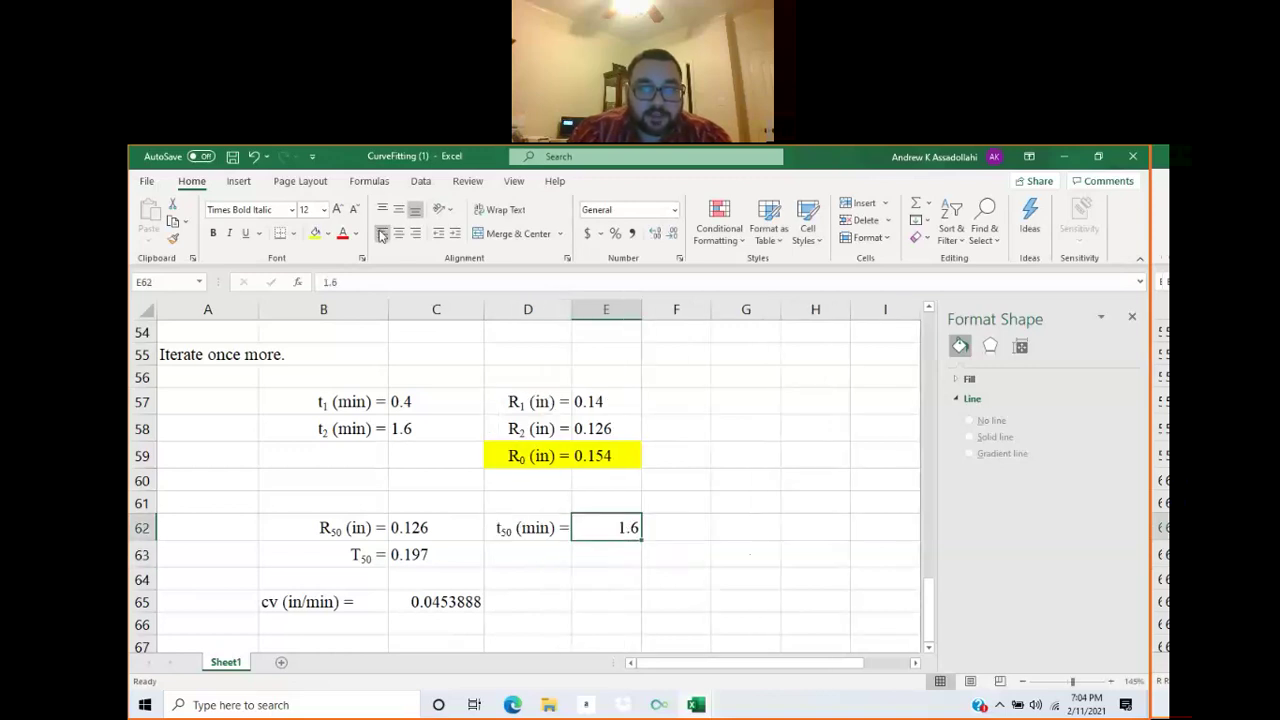
# Divide the cv formula in C65 by t50, giving =(C63*B22^2)/E62, and left-align the cell.
pyautogui.doubleClick(440, 600)
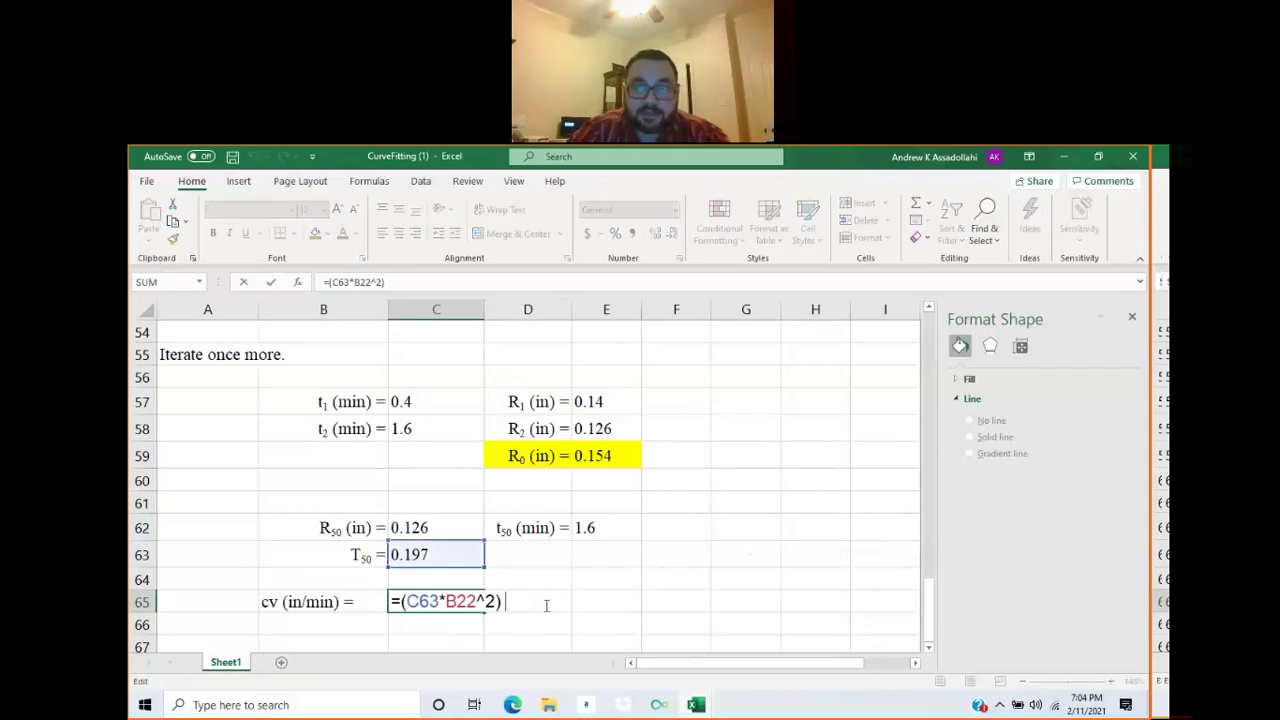
pyautogui.write('/')
pyautogui.click(585, 528)
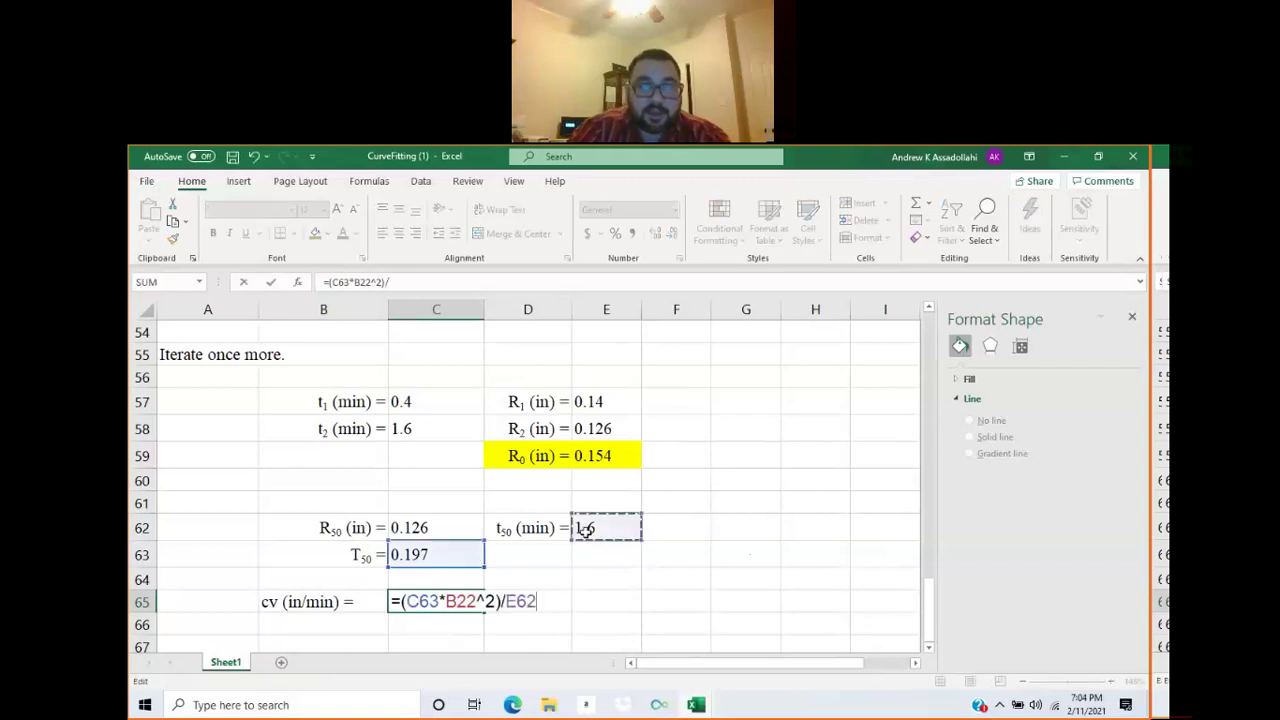
pyautogui.press('Return')
pyautogui.click(450, 602)
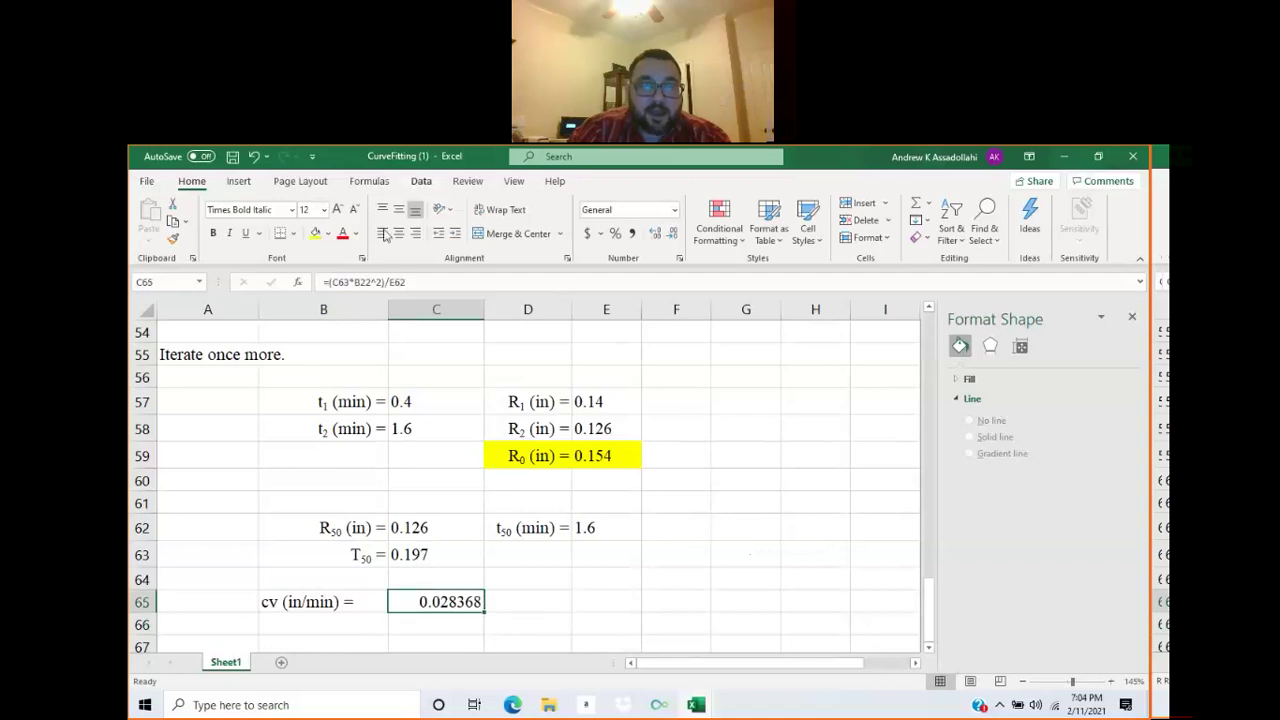
pyautogui.click(383, 233)
# Right-align the cv (in/min) = label in B65 and format its v as a subscript.
pyautogui.click(309, 612)
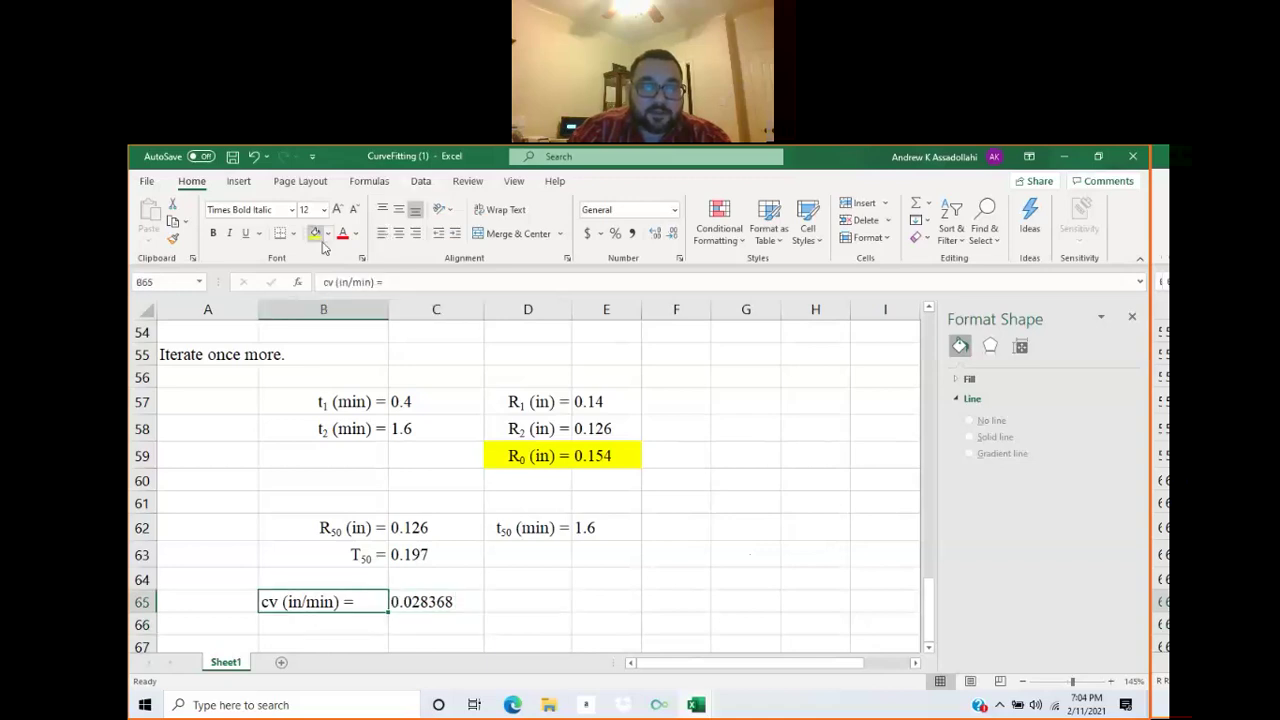
pyautogui.doubleClick(315, 601)
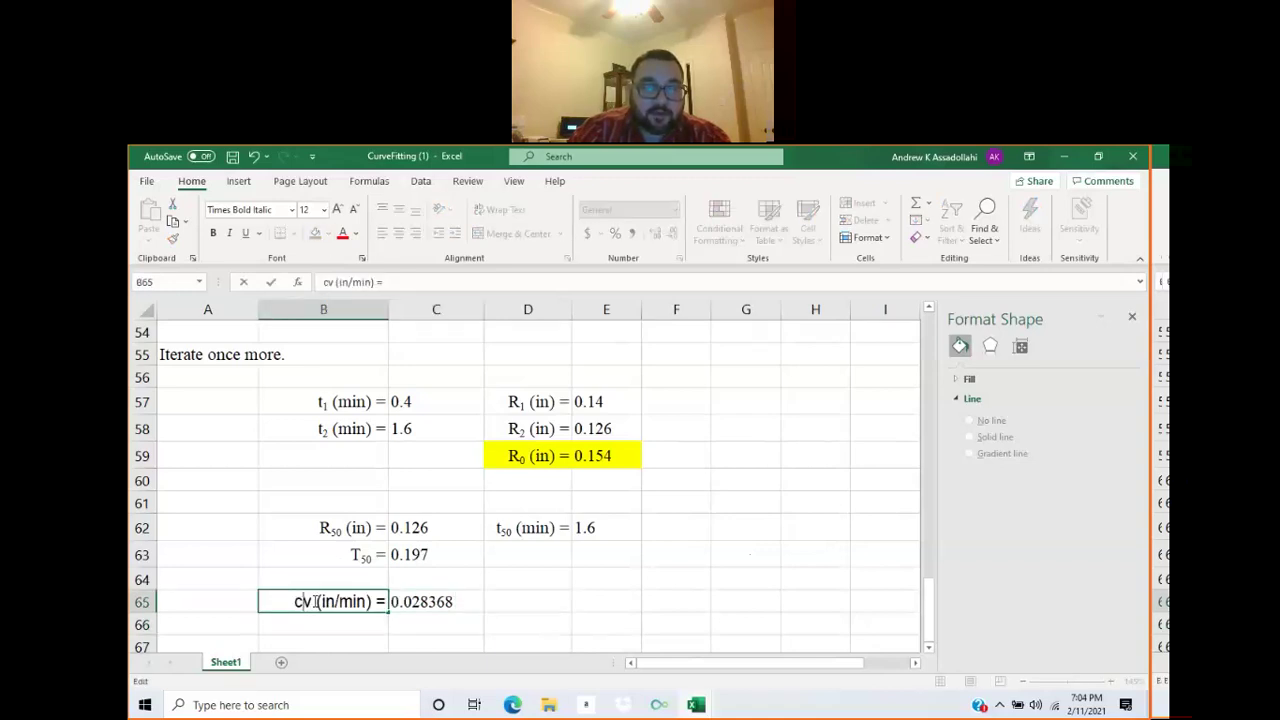
pyautogui.rightClick(316, 600)
pyautogui.click(358, 567)
pyautogui.click(184, 544)
pyautogui.click(461, 669)
pyautogui.click(771, 621)
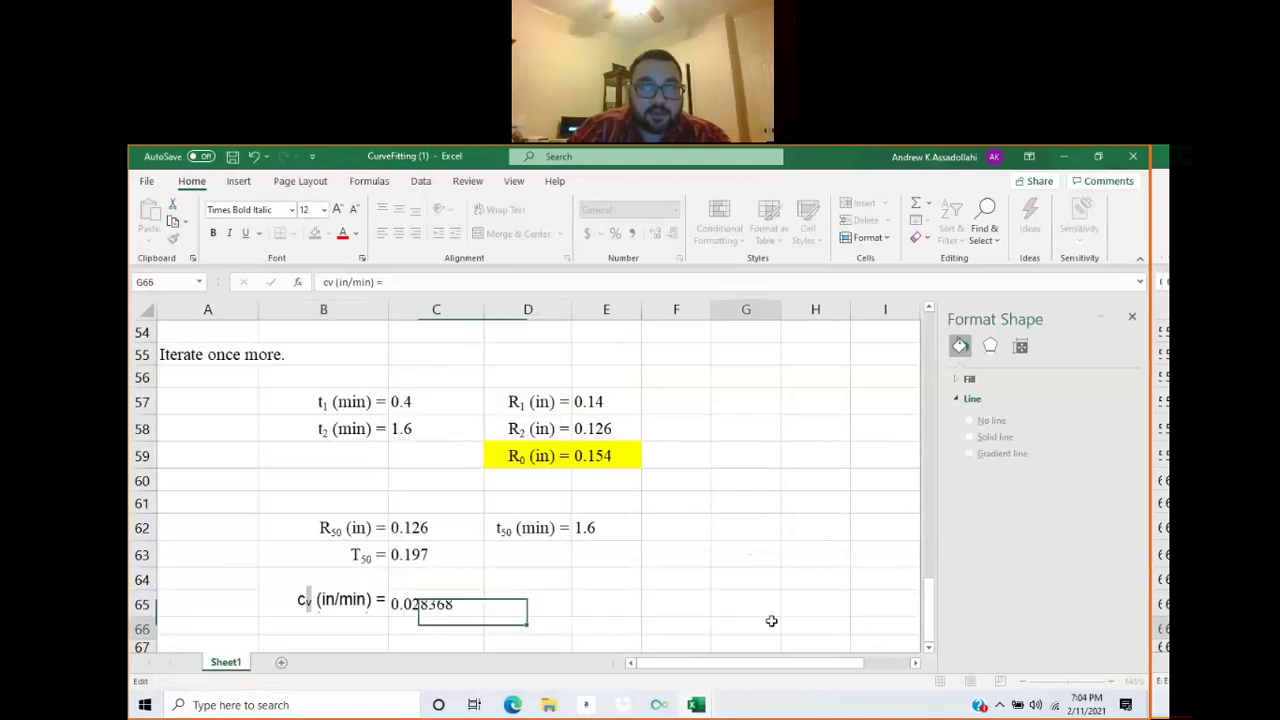
# Highlight the cv label and value in B65:C65 with a light blue fill.
pyautogui.moveTo(357, 602); pyautogui.dragTo(440, 604)
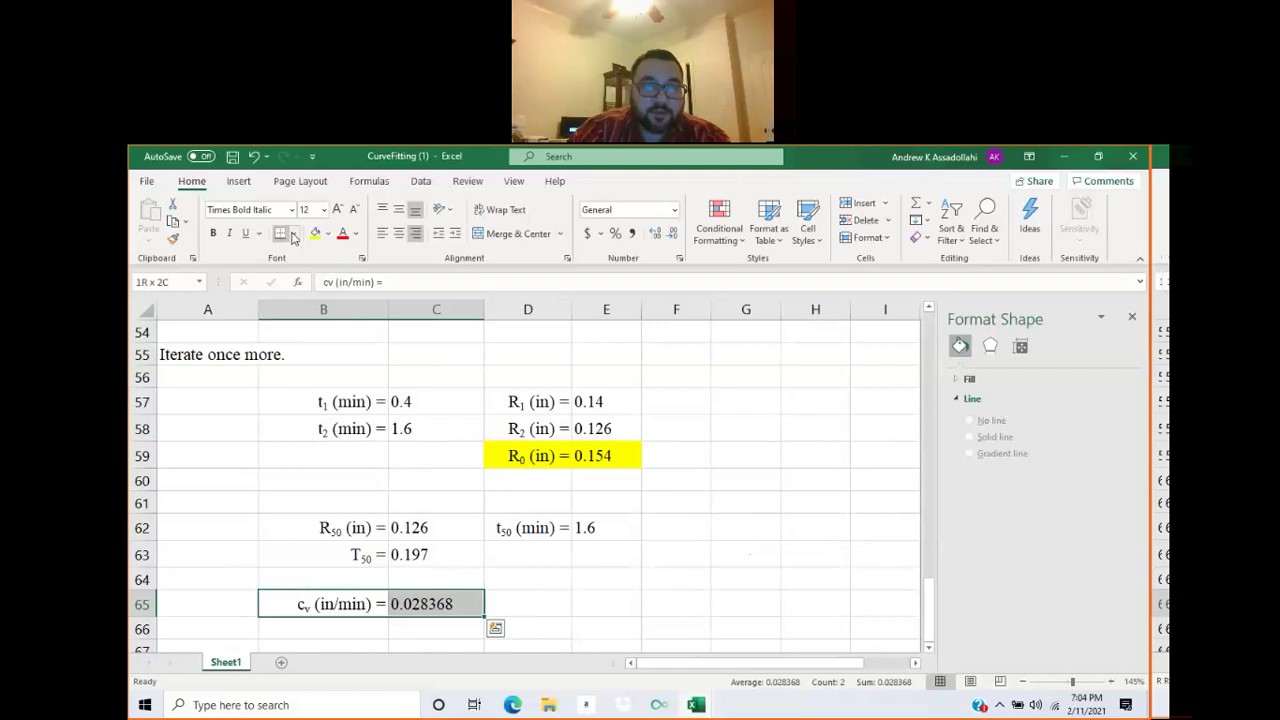
pyautogui.click(326, 236)
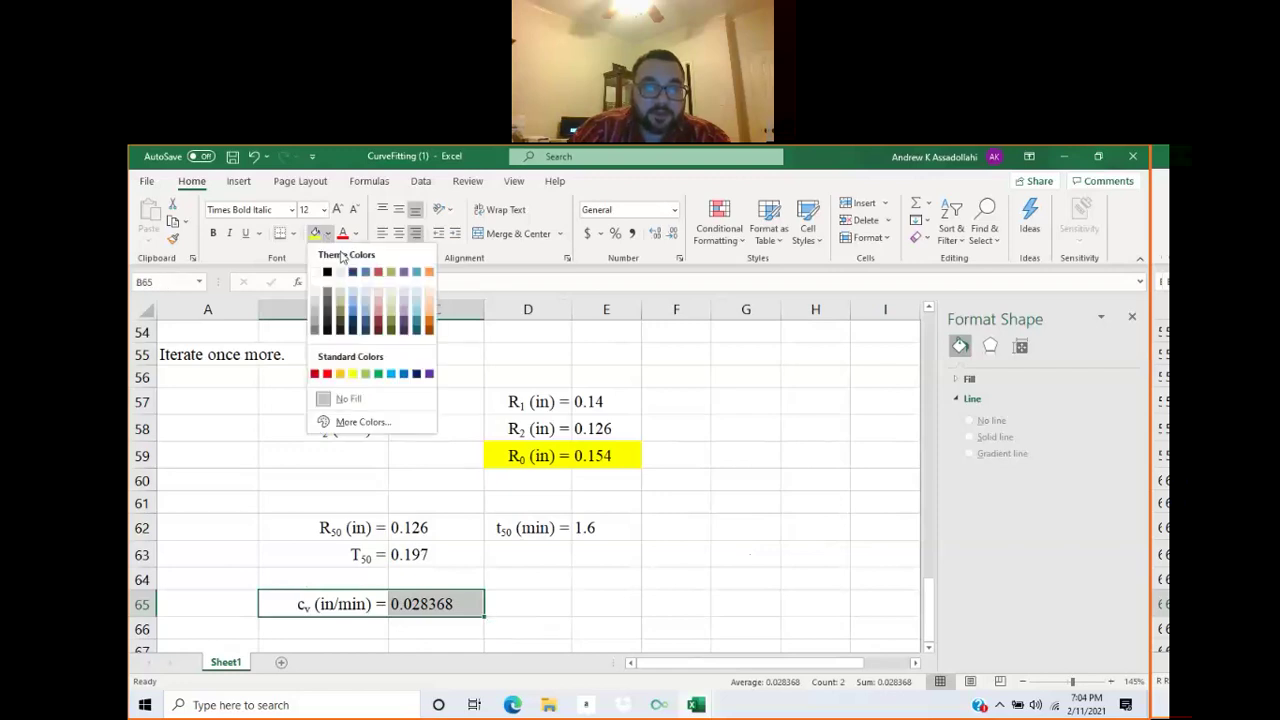
pyautogui.click(417, 302)
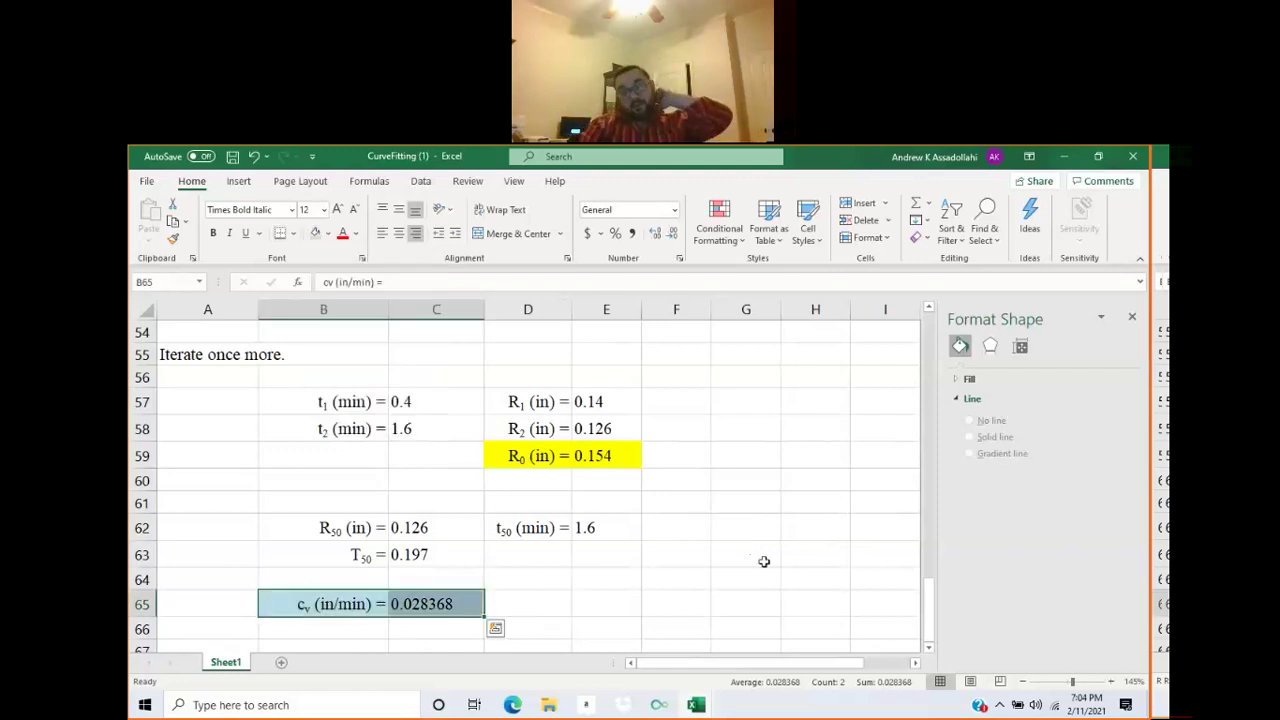
pyautogui.click(763, 561)
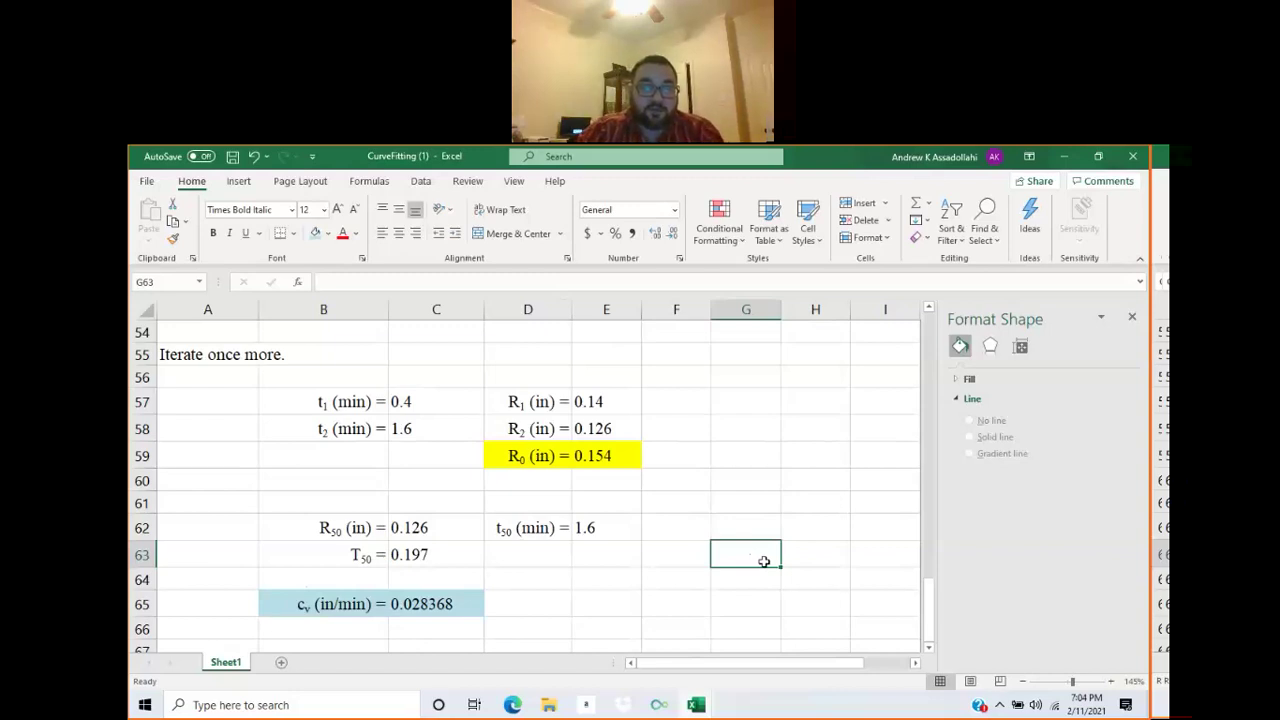
# Check the R50 formula in C62 and its referenced R100 and R0 cells, and compare R50 with R2 in E58.
pyautogui.doubleClick(441, 536)
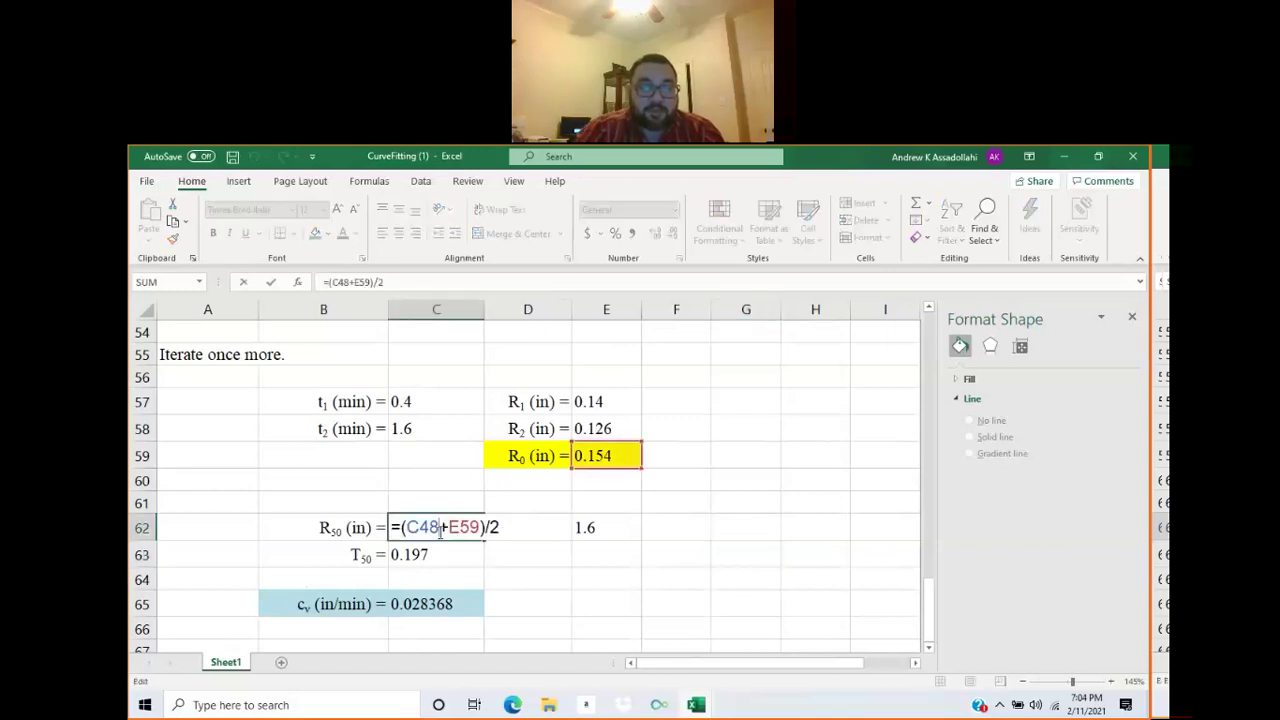
pyautogui.scroll(2, 538, 504)
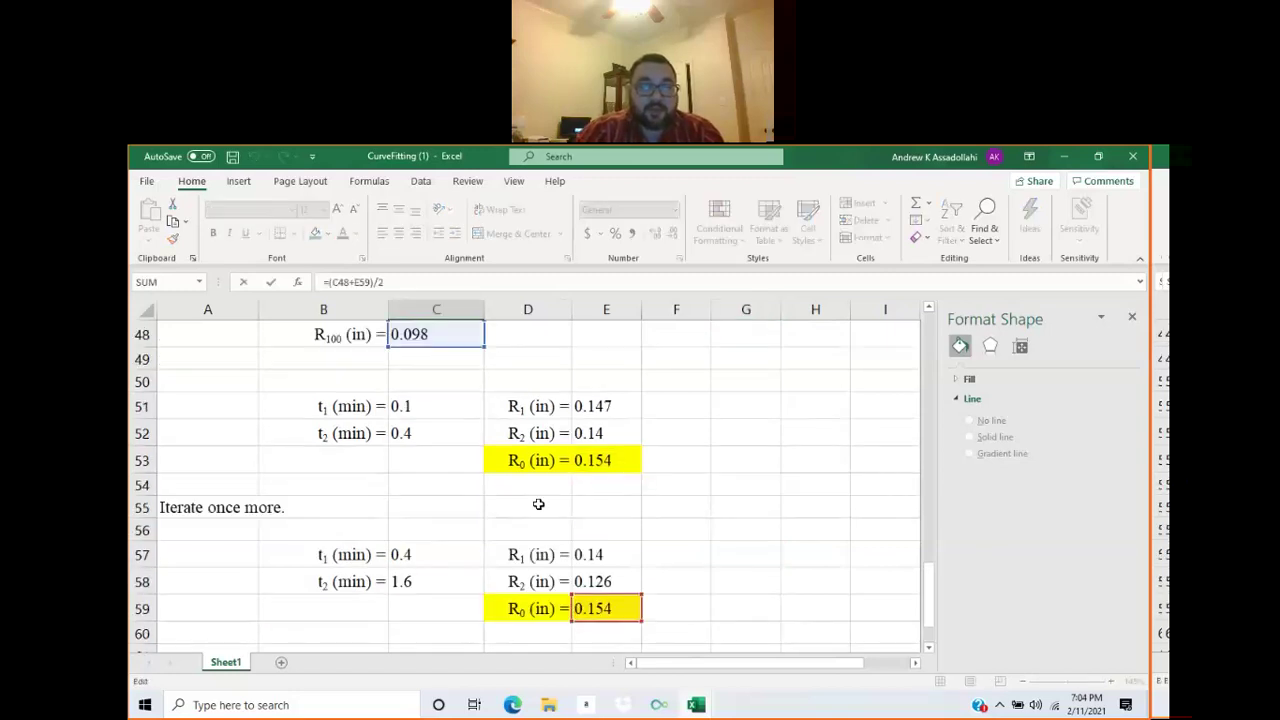
pyautogui.scroll(1, 538, 504)
pyautogui.scroll(-2, 538, 504)
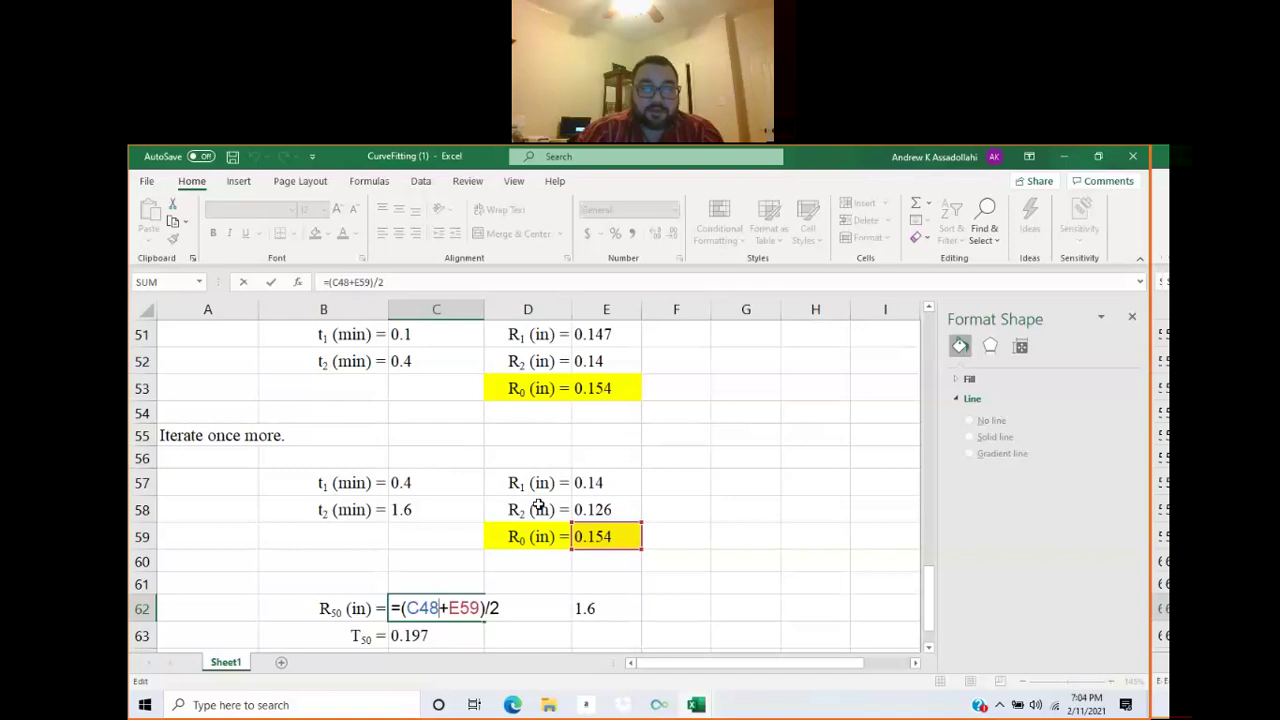
pyautogui.click(538, 506)
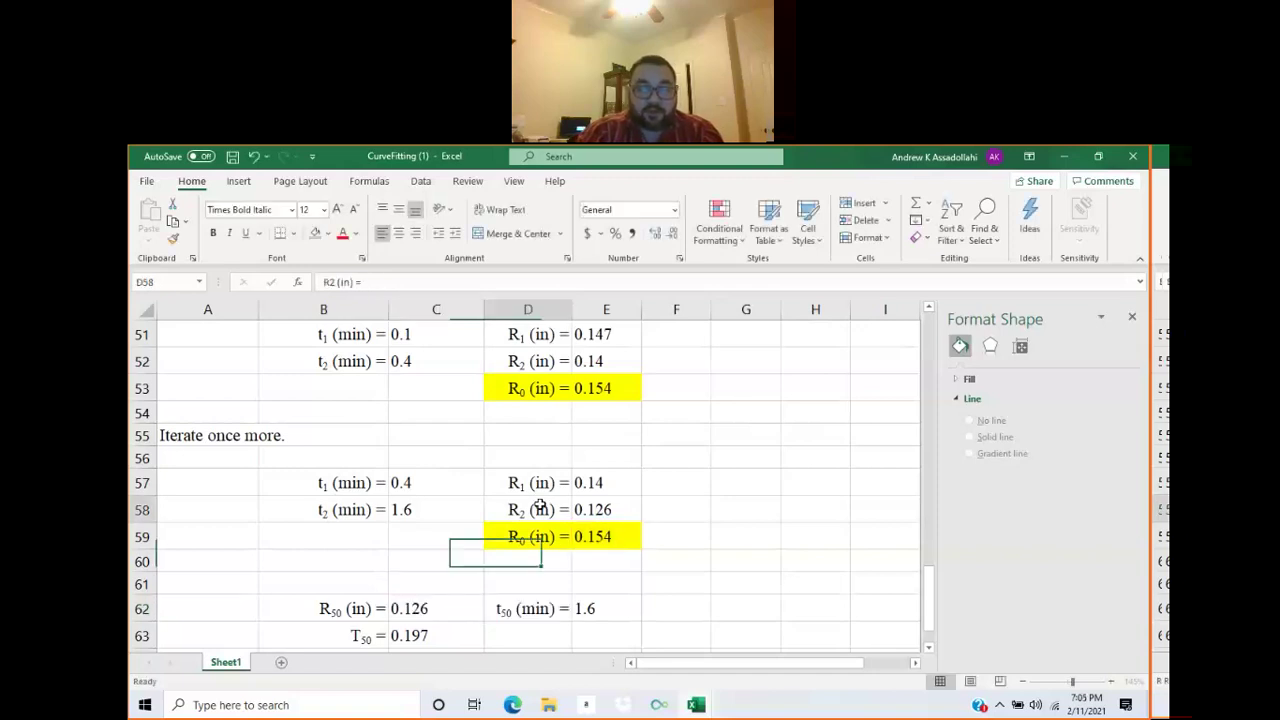
pyautogui.moveTo(540, 507); pyautogui.dragTo(606, 509)
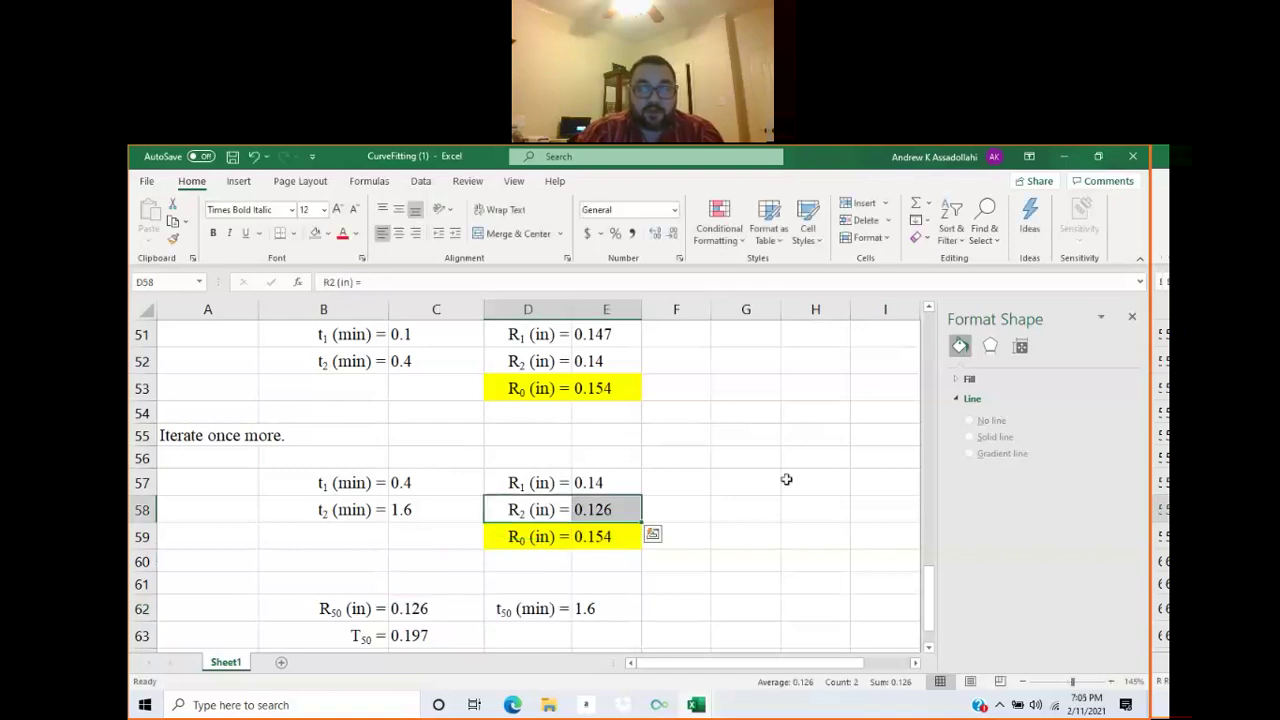
pyautogui.click(584, 509)
pyautogui.keyDown('ctrl'); pyautogui.click(455, 604); pyautogui.keyUp('ctrl')
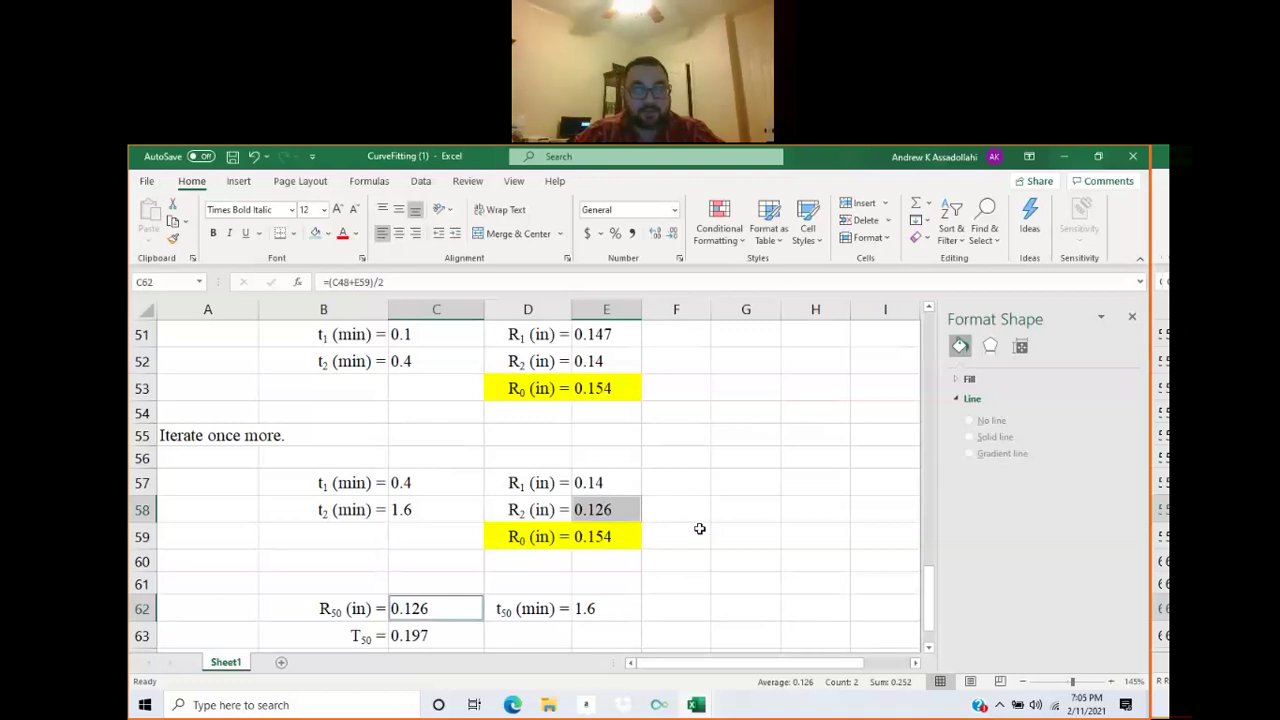
pyautogui.click(699, 528)
pyautogui.scroll(-2, 700, 529)
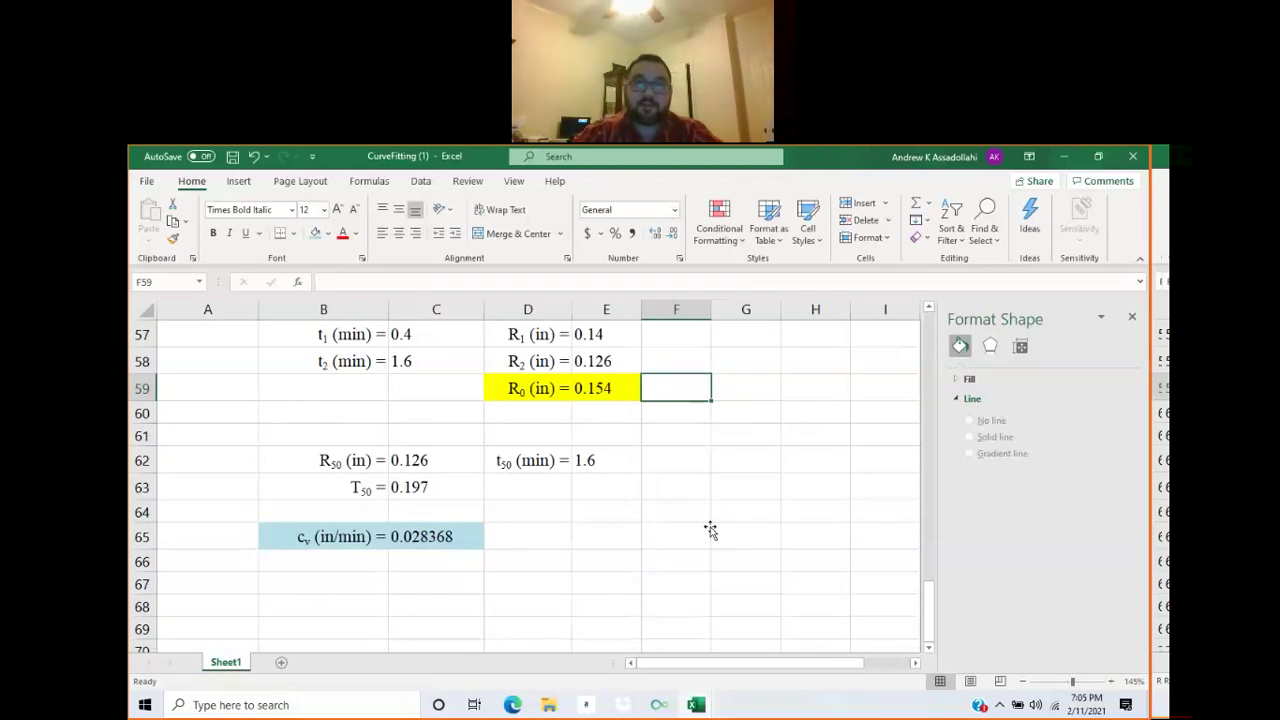
pyautogui.click(722, 165)
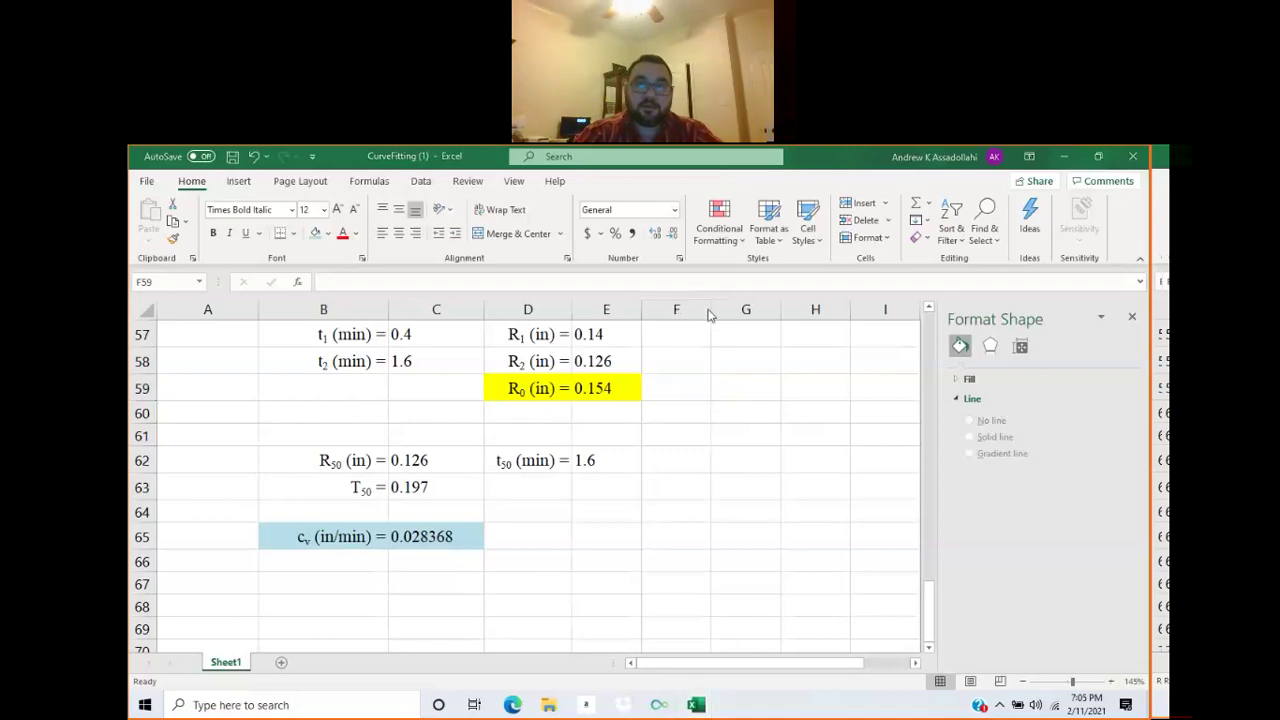